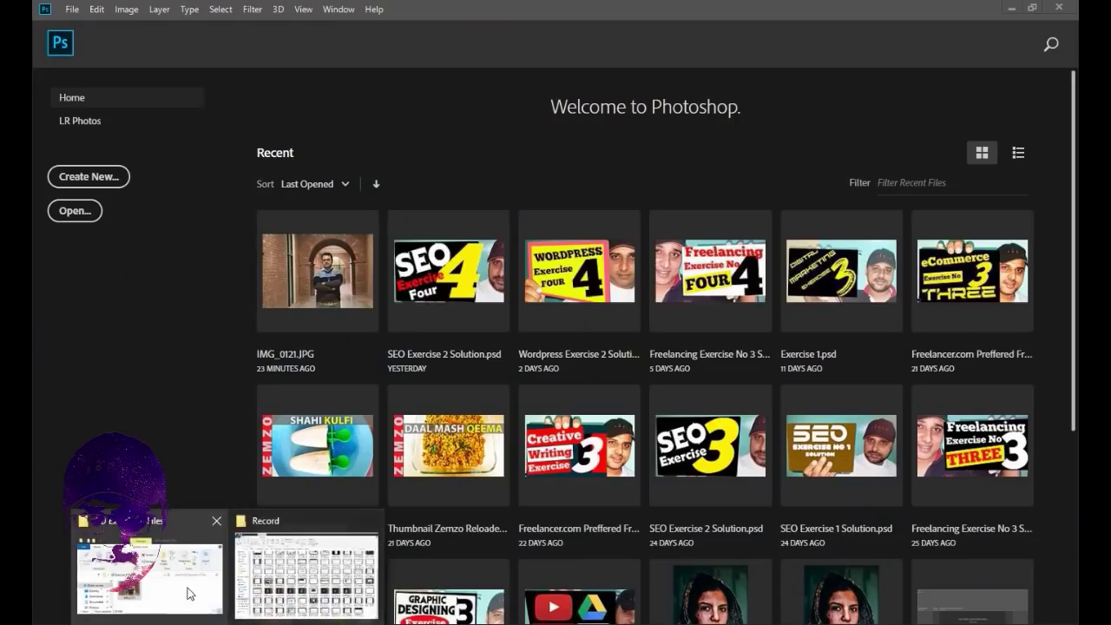
- Drag IMG_0121.JPG from the GD Exercise 4 Files folder into Photoshop to open it
left_click(188, 587)
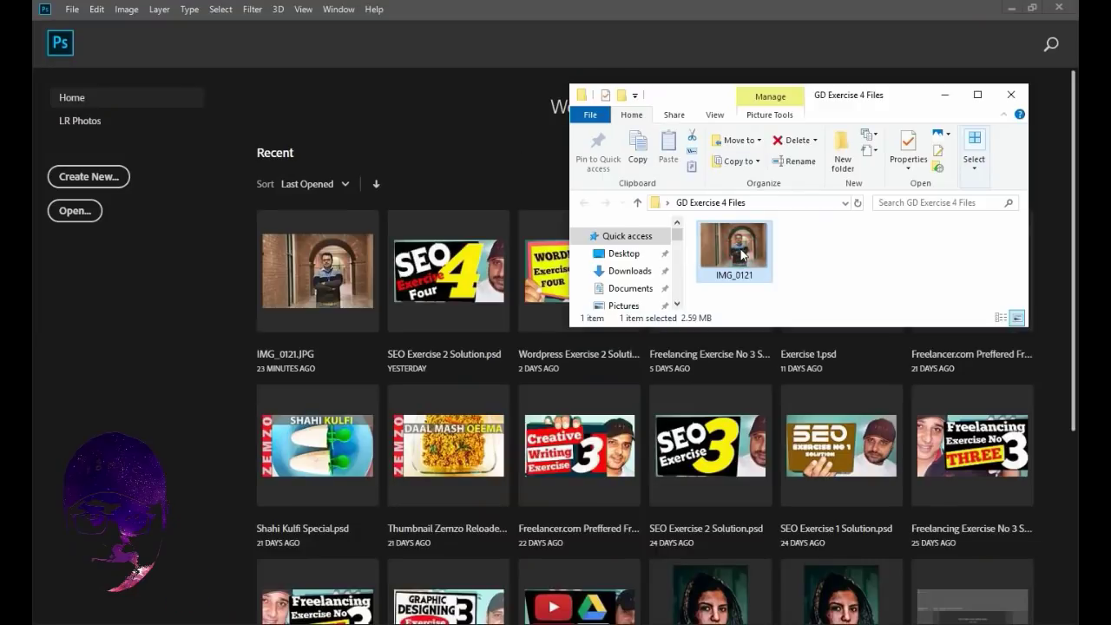
mouse_move(741, 254)
left_mouse_down()
mouse_move(301, 608)
mouse_move(439, 299)
left_mouse_up()
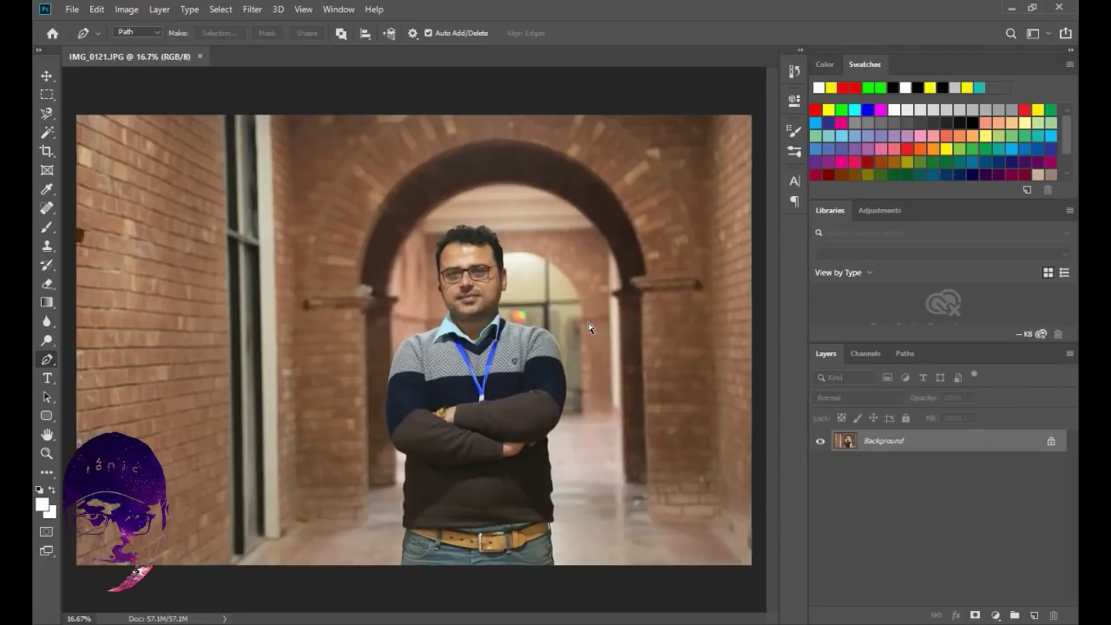
- Zoom in to 200% on the shoulder and switch to the Move tool
scroll(588, 327, "up", 3)
scroll(589, 327, "up", 2)
key("ctrl+plus")
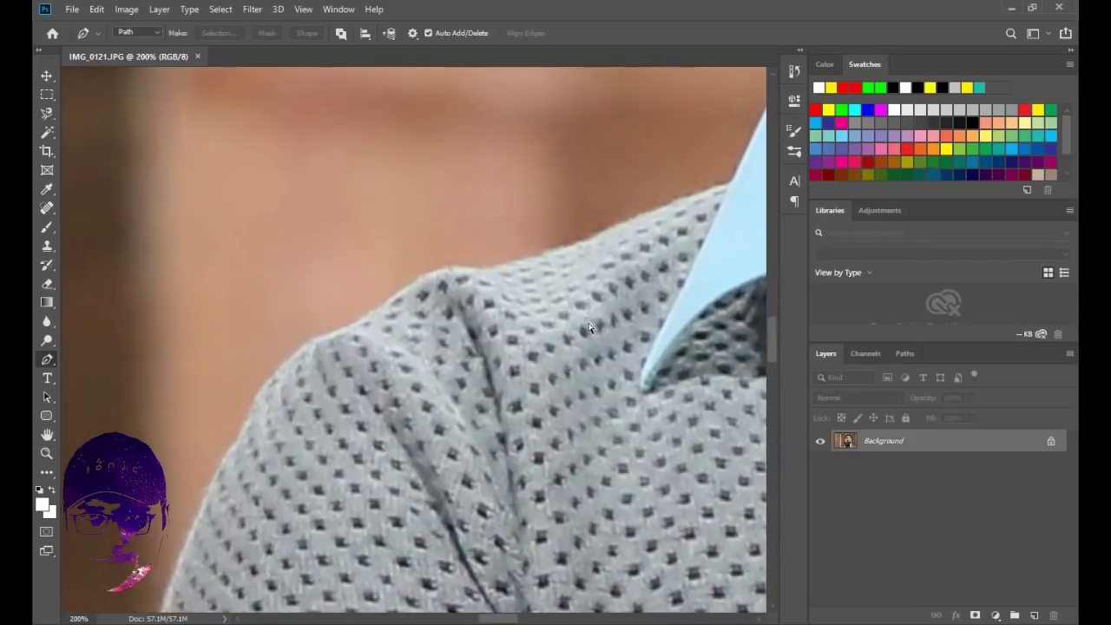
right_click(591, 327)
key("Escape")
left_click(47, 76)
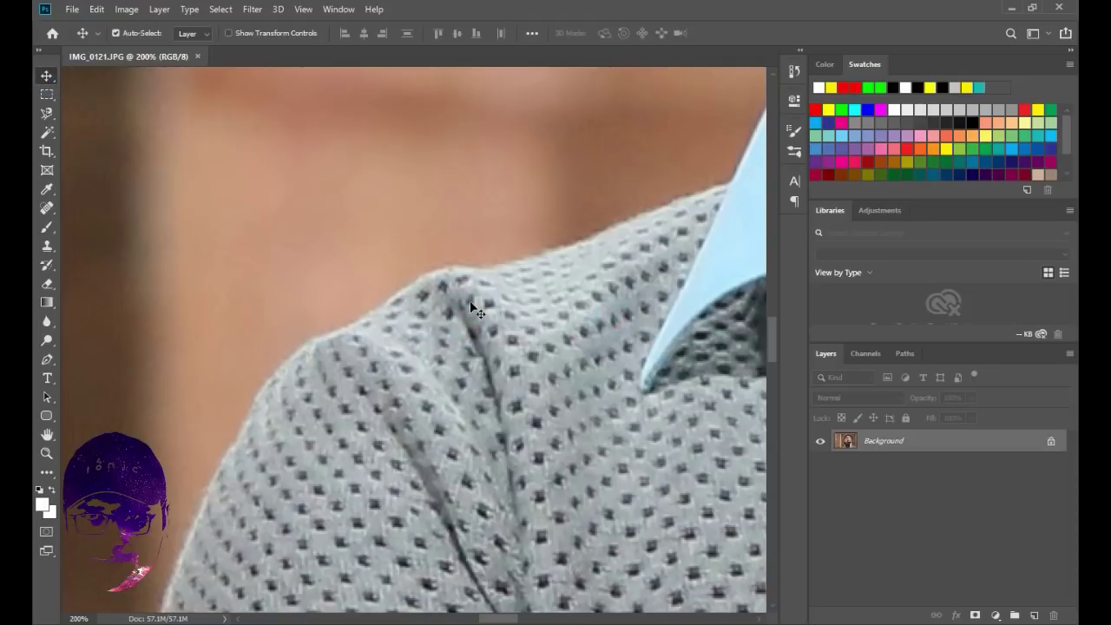
- Convert the locked Background into the normal Layer 0 and shift the photo up-left
left_click_drag(469, 302, 477, 302)
left_click(561, 277)
mouse_move(616, 317)
left_mouse_down()
mouse_move(593, 442)
mouse_move(434, 333)
left_mouse_up()
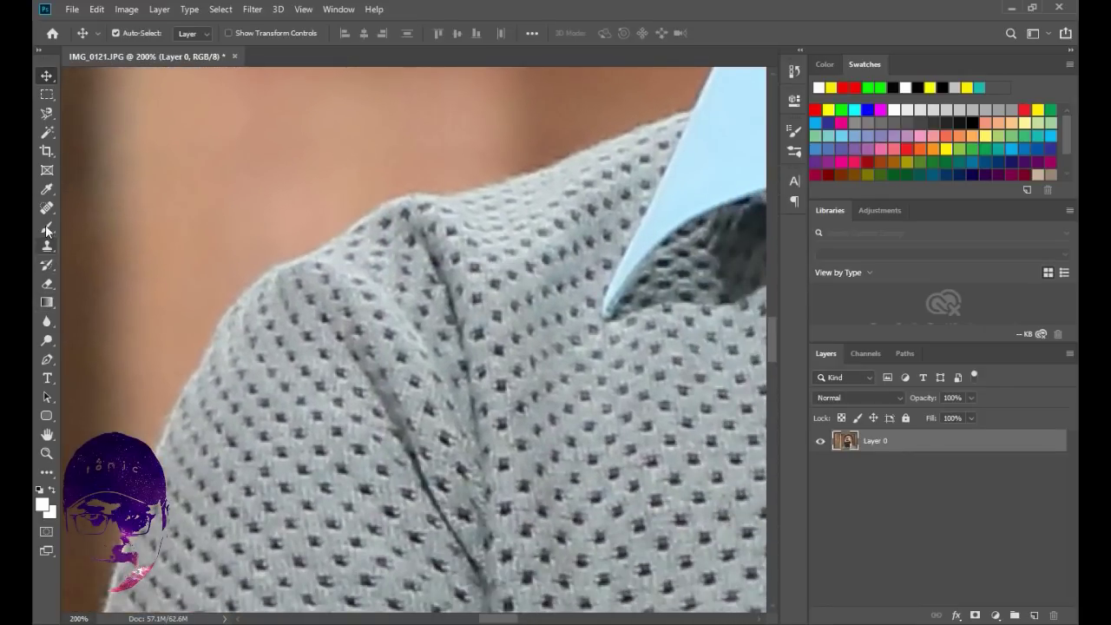
- With the Pen tool, place the path's first anchor at the shirt collar corner
left_click(47, 363)
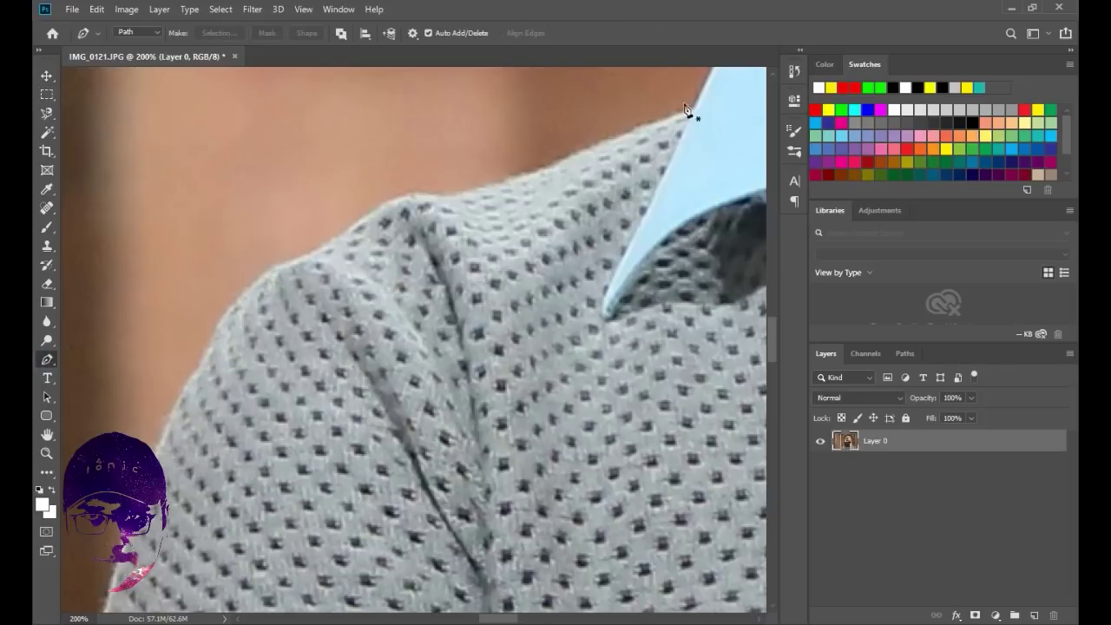
left_click_drag(624, 177, 553, 307)
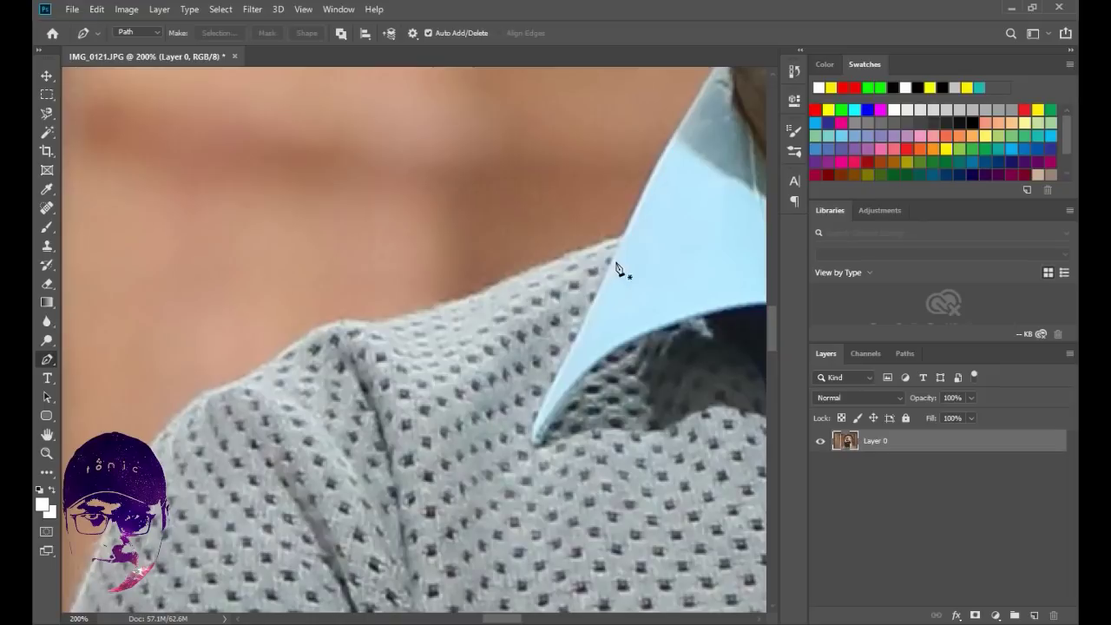
left_click(622, 235)
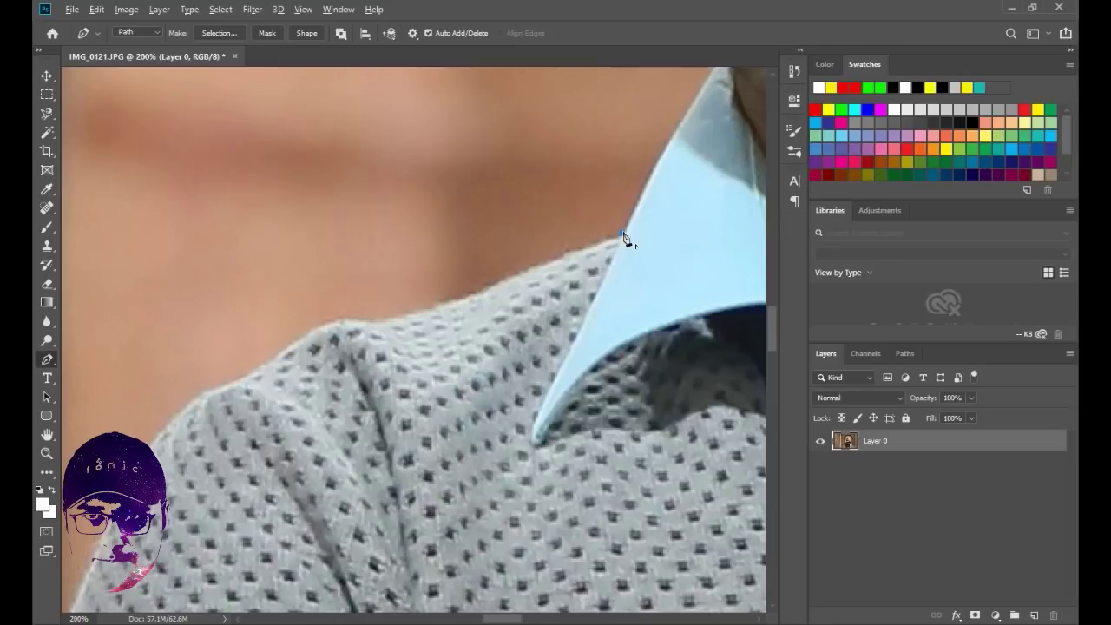
left_click(623, 236)
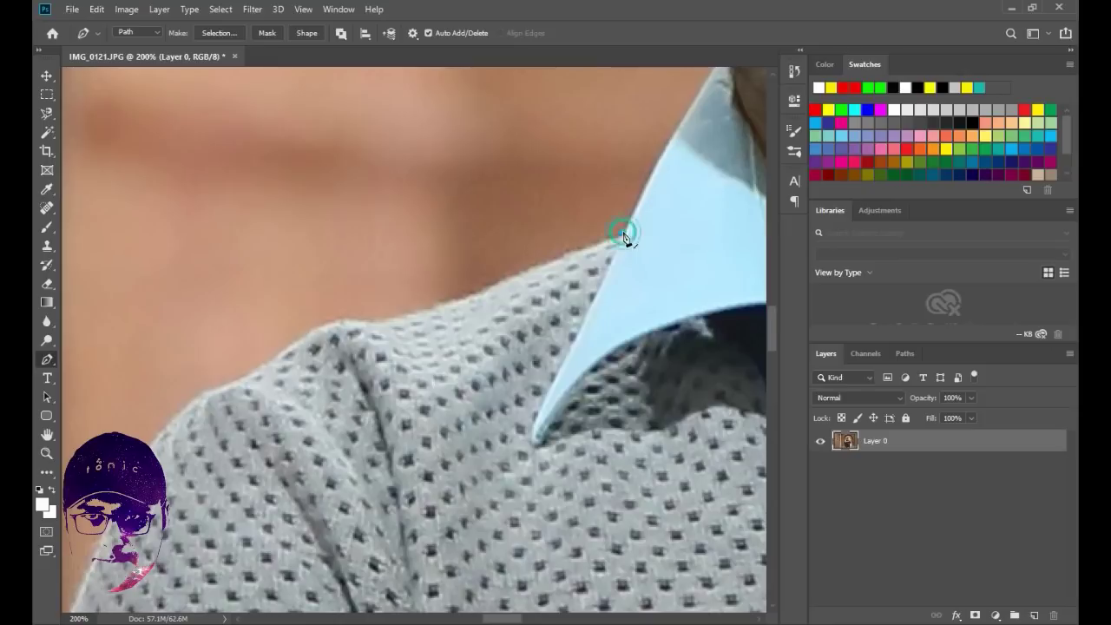
- Add two curved anchors leftward along the top edge of the shoulder
left_click(477, 295)
left_click_drag(484, 291, 504, 279)
left_click(478, 295)
left_click(385, 322)
mouse_move(382, 325)
left_mouse_down()
mouse_move(432, 299)
mouse_move(417, 310)
left_mouse_up()
left_click(385, 321)
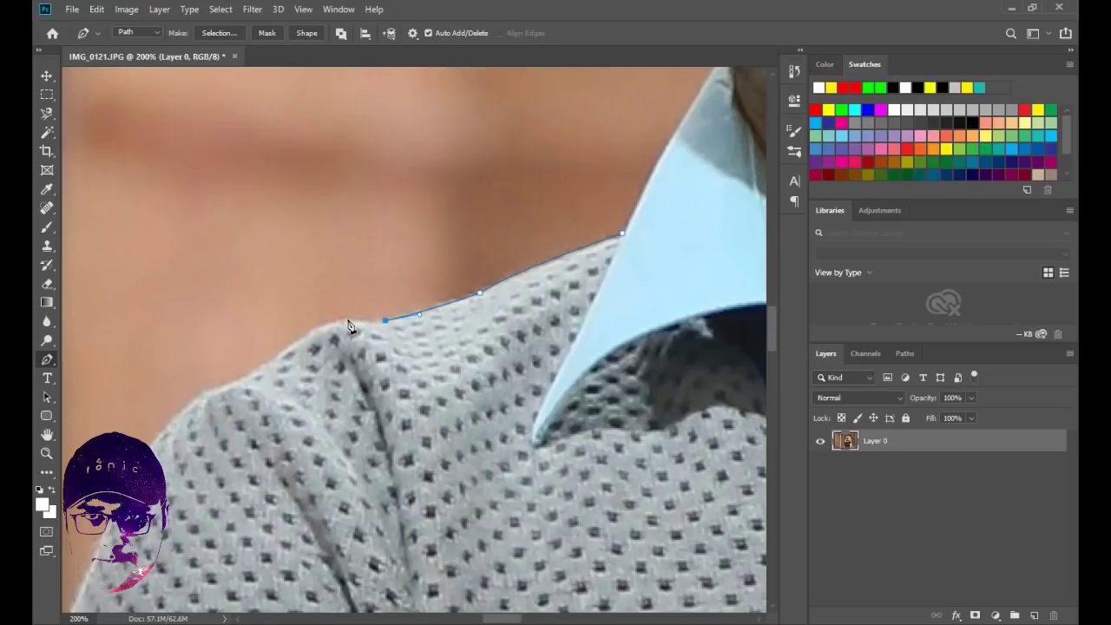
- Add curved anchors further along the shoulder, redoing one misplaced point
left_click(340, 318)
left_click_drag(340, 318, 329, 320)
left_click_drag(353, 323, 354, 326)
left_click(340, 319, "alt")
left_click(302, 337)
key("ctrl+z")
left_click(310, 339)
- Carry the path around the rounded top of the shoulder with curved anchors
left_click(292, 343)
left_click_drag(279, 356, 324, 316)
key("ctrl+z")
key("ctrl+z")
left_click(285, 351)
left_click(314, 328)
left_click(284, 350)
left_click_drag(216, 387, 191, 398)
mouse_move(242, 381)
left_mouse_down()
mouse_move(254, 387)
mouse_move(261, 375)
left_mouse_up()
left_click_drag(253, 458, 484, 300)
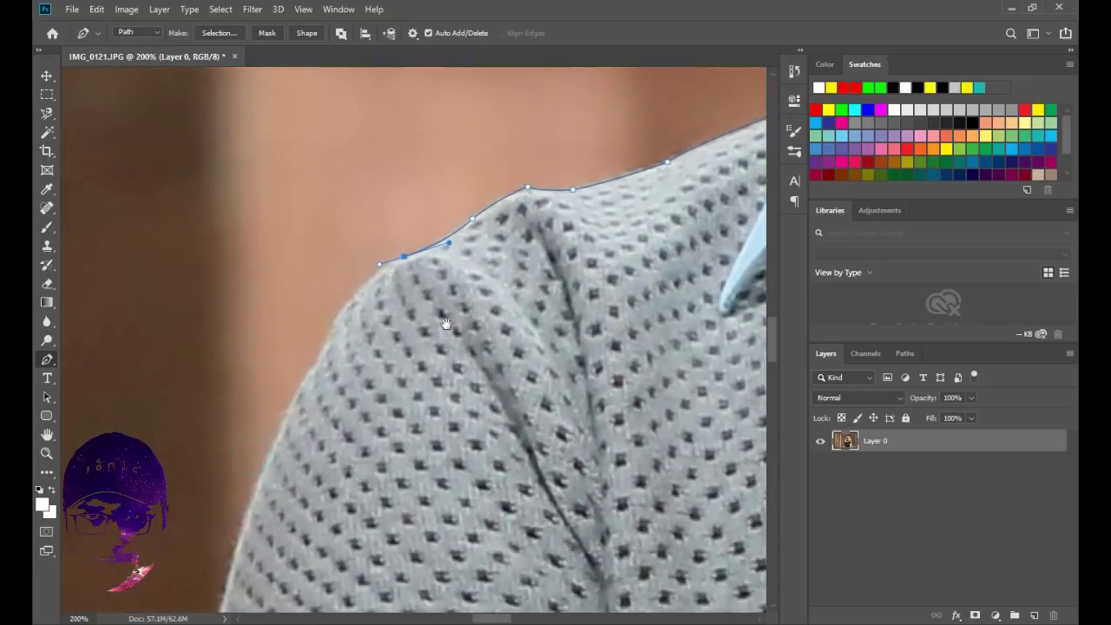
- Trace curved anchors down the grey sweater's outer upper arm
left_click(461, 224)
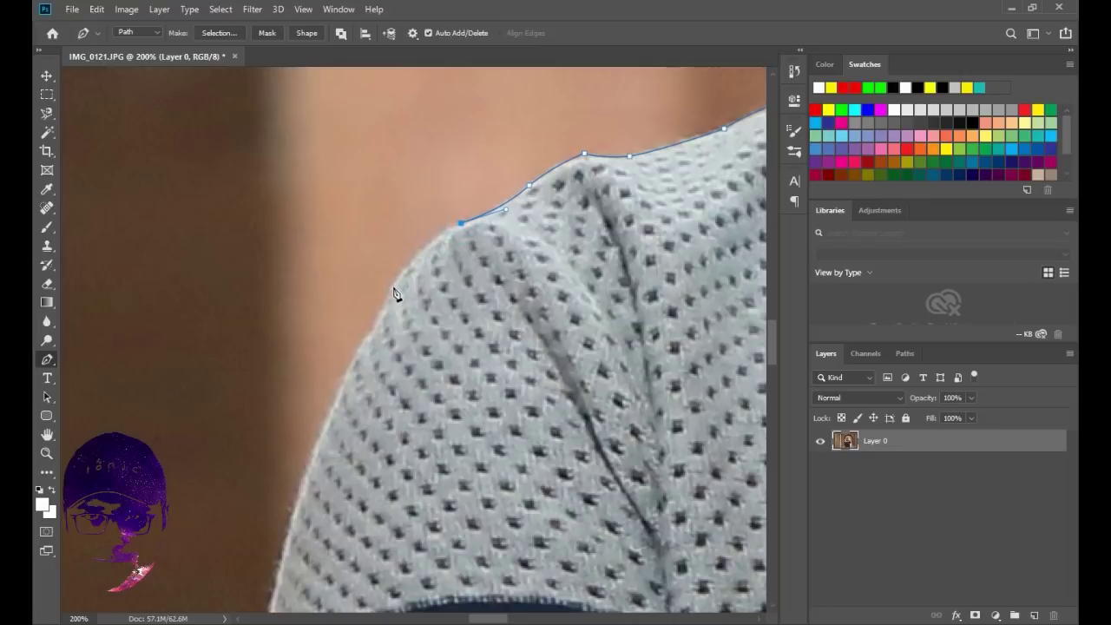
left_click_drag(386, 301, 390, 294)
left_click_drag(419, 258, 410, 246)
left_click(387, 304)
left_click_drag(350, 365, 334, 382)
left_click_drag(369, 349, 376, 338)
left_click(351, 367)
- Extend the path lower down the sleeve edge, re-placing one misplaced anchor
left_click_drag(313, 441, 302, 463)
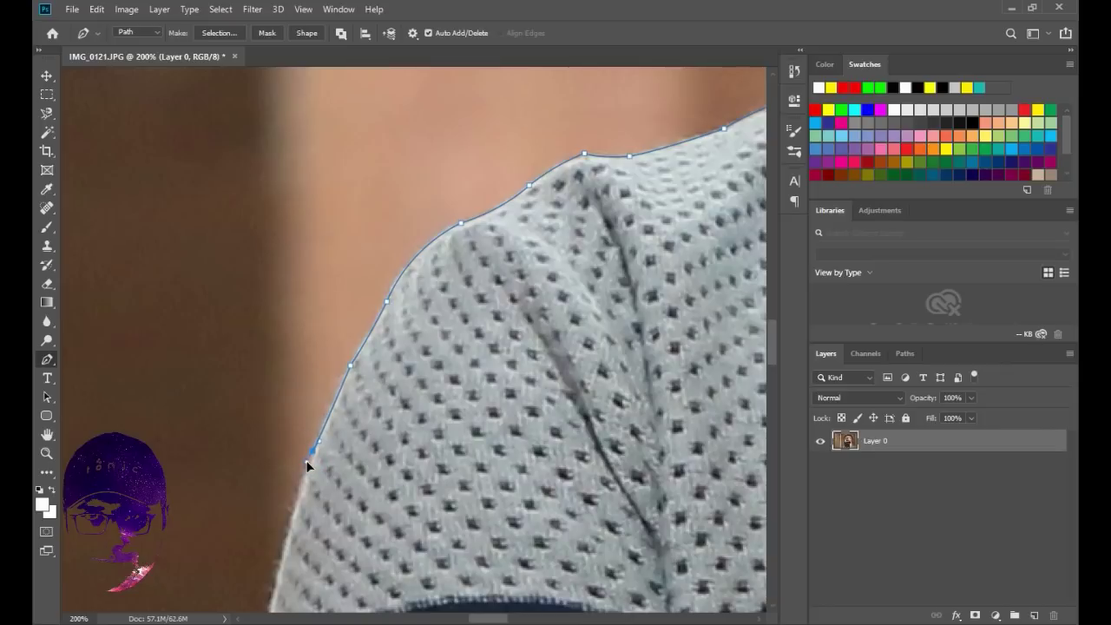
left_click_drag(324, 438, 329, 436)
left_click(312, 451)
left_click(277, 567)
key("ctrl+z")
left_click(280, 553)
left_click(281, 552)
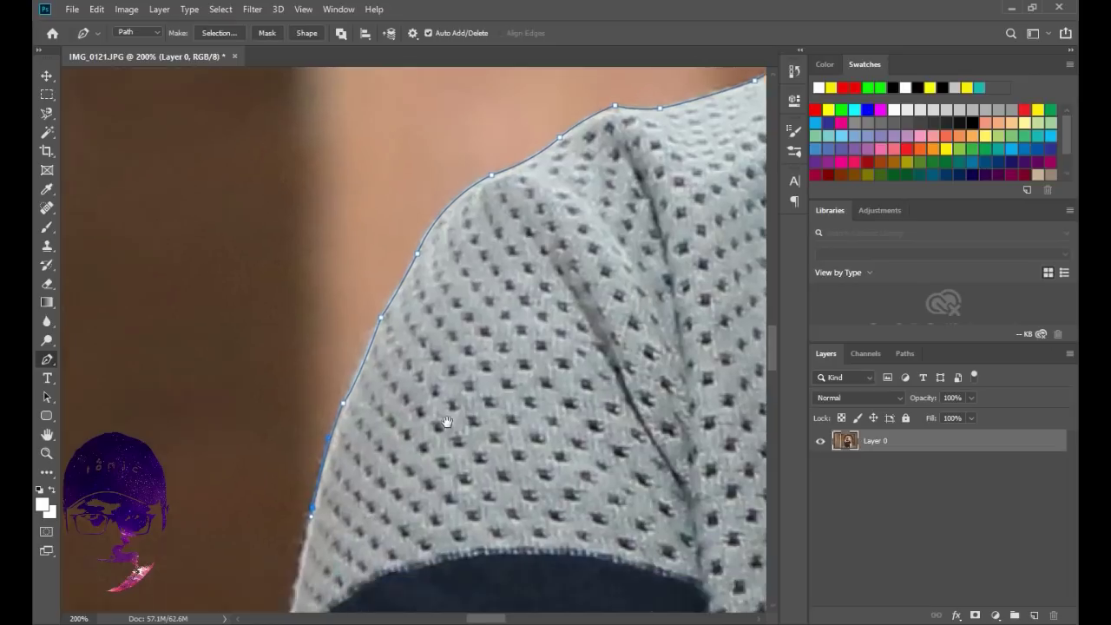
left_click_drag(360, 569, 419, 223)
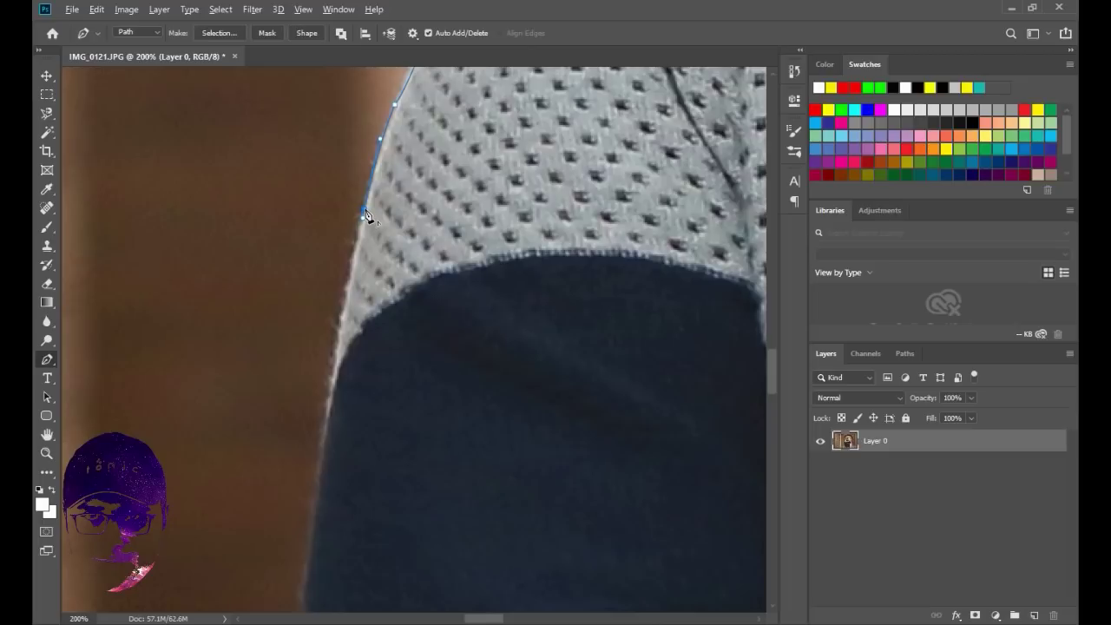
- Add curved anchors down the sleeve edge onto the dark lower sleeve
mouse_move(320, 410)
left_mouse_down()
mouse_move(327, 431)
mouse_move(344, 314)
left_mouse_up()
left_click_drag(347, 301, 348, 296)
left_click_drag(355, 533, 420, 218)
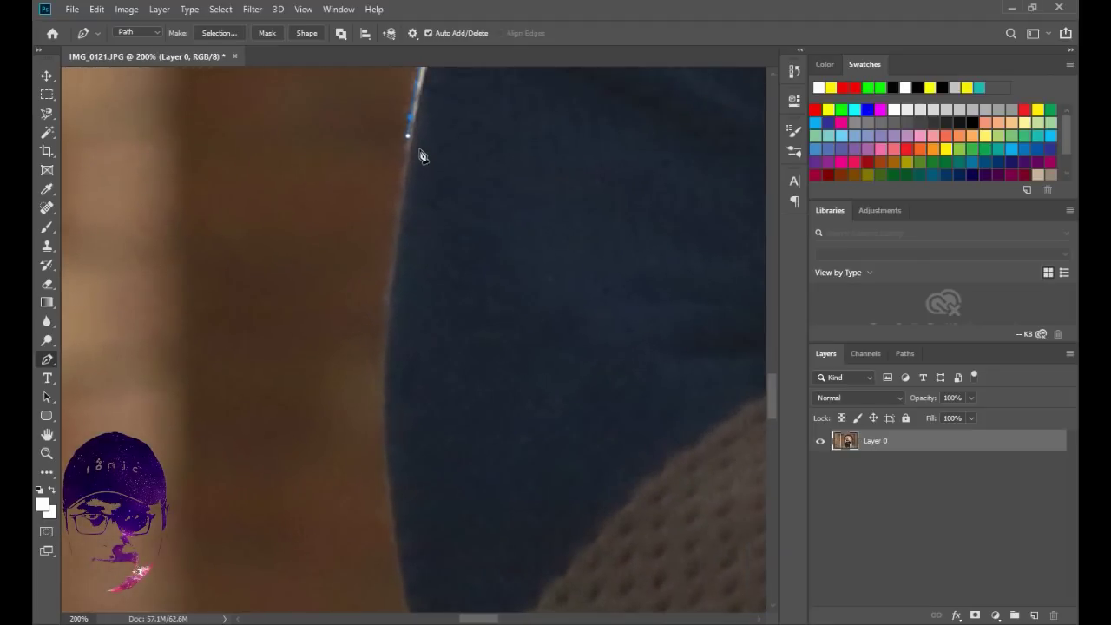
left_click(409, 121)
mouse_move(392, 280)
left_mouse_down()
mouse_move(389, 296)
mouse_move(403, 207)
left_mouse_up()
left_click(391, 280)
- Continue the path down the dark sleeve to the lower arm edge
left_click(386, 450)
left_click_drag(388, 456, 379, 355)
left_click_drag(430, 518, 406, 202)
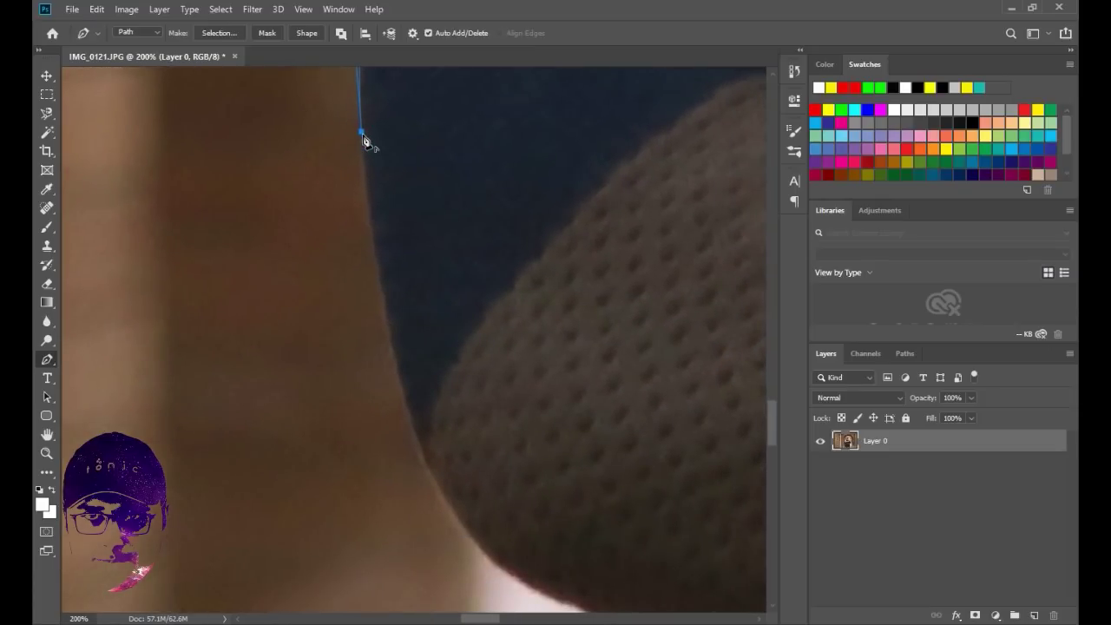
left_click(422, 452)
mouse_move(422, 452)
left_mouse_down()
mouse_move(428, 467)
mouse_move(372, 281)
left_mouse_up()
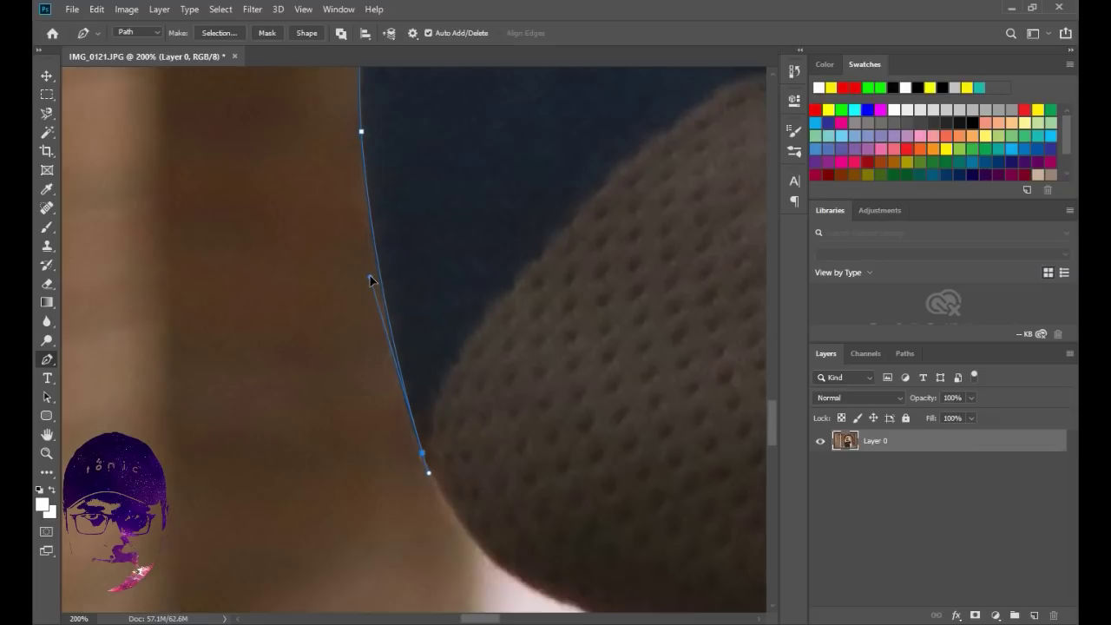
mouse_move(610, 545)
left_mouse_down()
mouse_move(448, 280)
mouse_move(387, 226)
left_mouse_up()
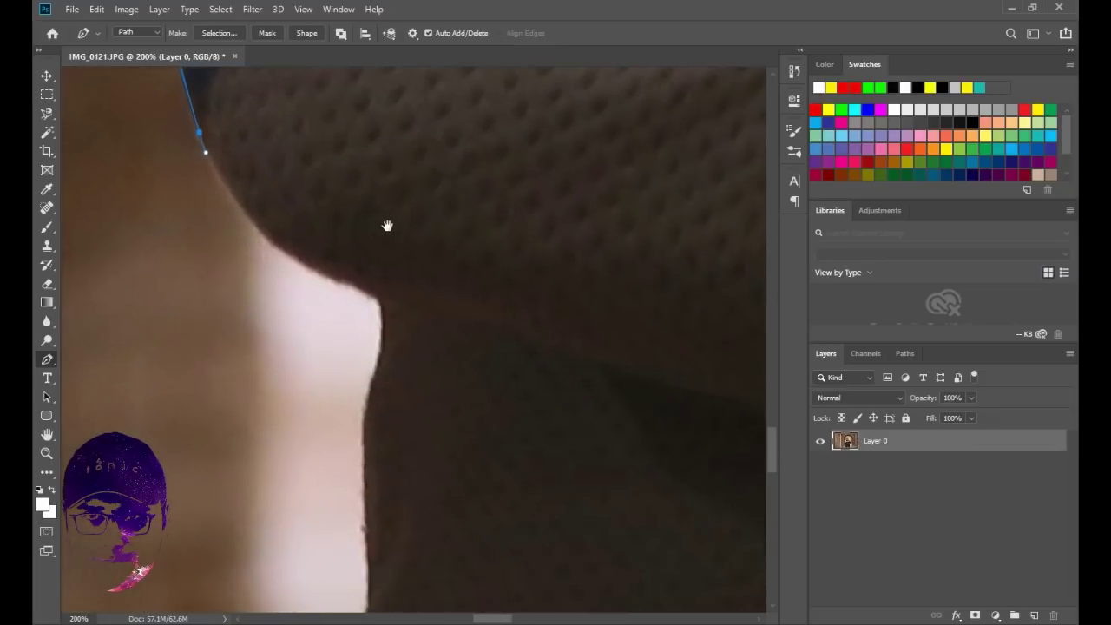
- Trace anchors along the bright gap beside the elbow and down the sweater
left_click(199, 134)
left_click(357, 287)
left_click(379, 340)
left_click_drag(365, 467, 365, 480)
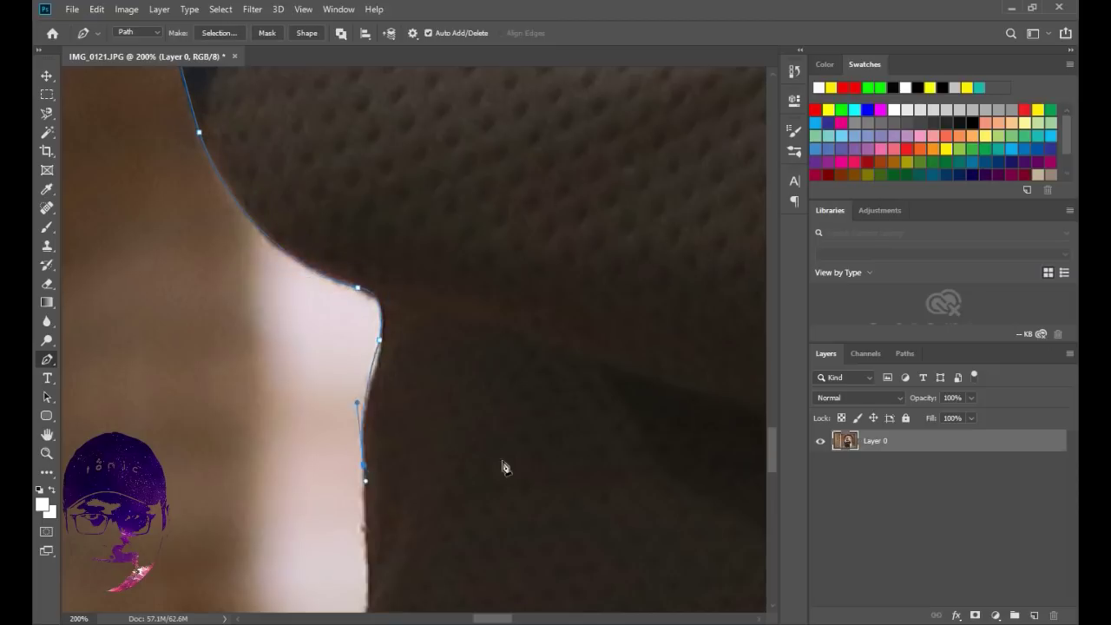
left_click(365, 533)
left_click_drag(364, 534, 359, 248)
- Run anchors down the dark sweater edge to the jeans waistband
left_click(343, 403)
left_click_drag(343, 404, 368, 139)
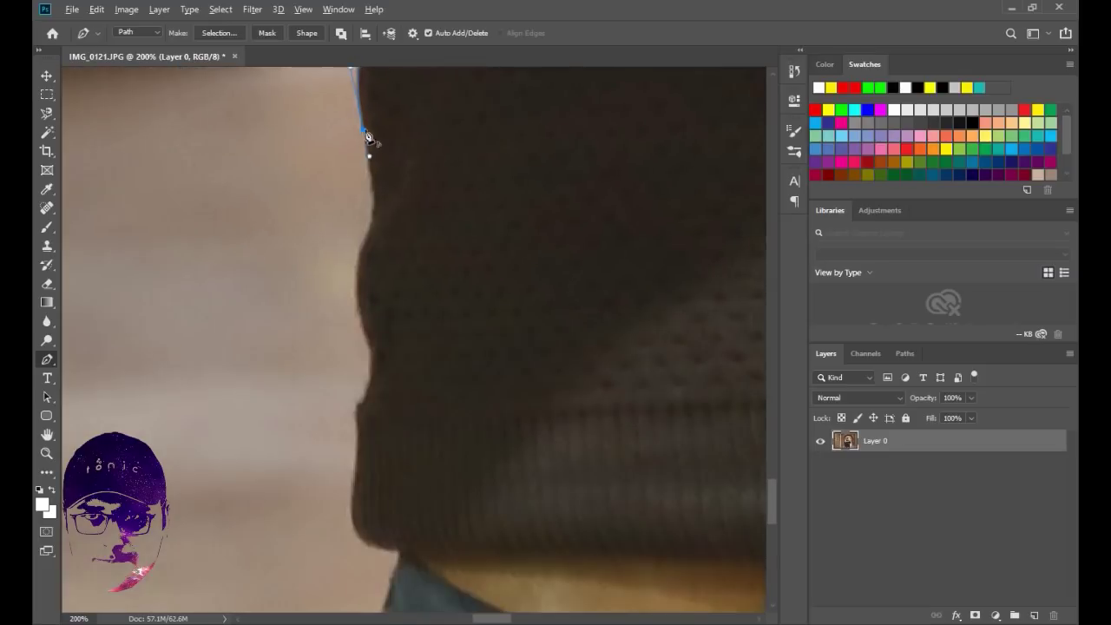
left_click(357, 287)
left_click(368, 342)
left_click(355, 401)
left_click(349, 529)
- Trace the jeans edge down to the image bottom, then across beneath the right leg
left_click_drag(349, 529, 265, 101)
left_click_drag(310, 173, 313, 177)
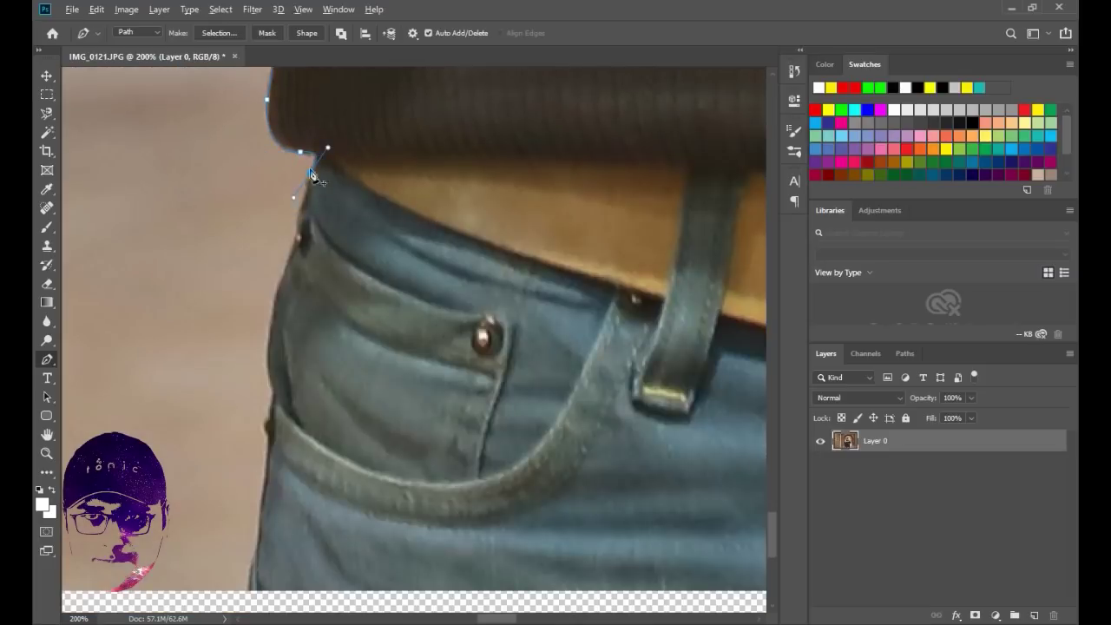
left_click(295, 238)
left_click(265, 364)
left_click(278, 405)
left_click(255, 531)
key("ctrl+minus")
key("ctrl+minus")
key("ctrl+minus")
left_click(688, 344)
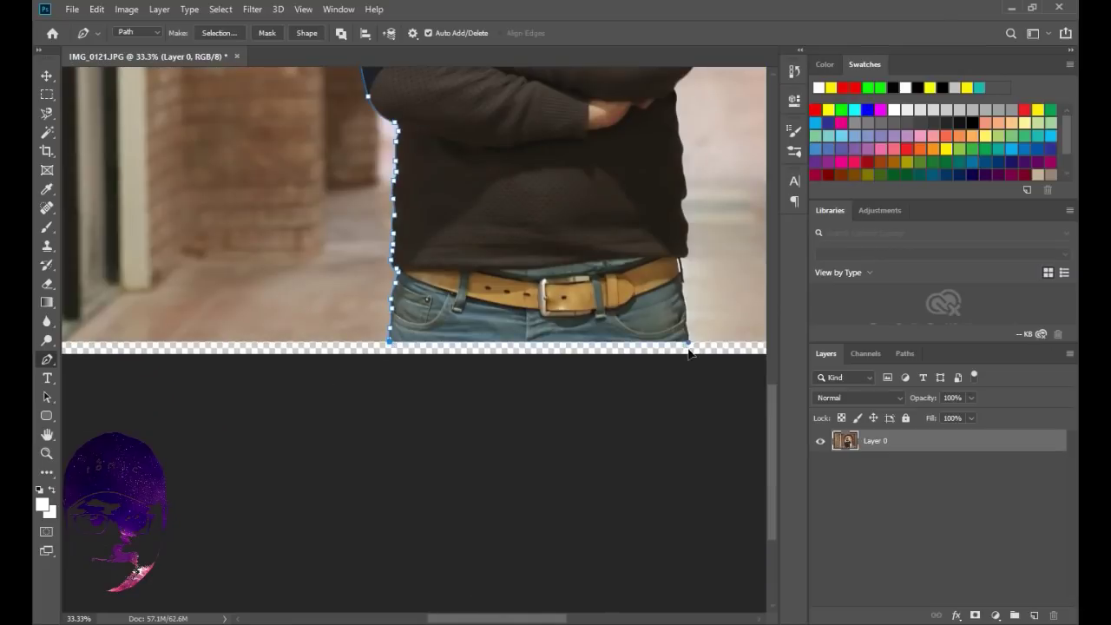
- Climb the path up the right jeans edge to the waist
scroll(688, 348, "up", 5)
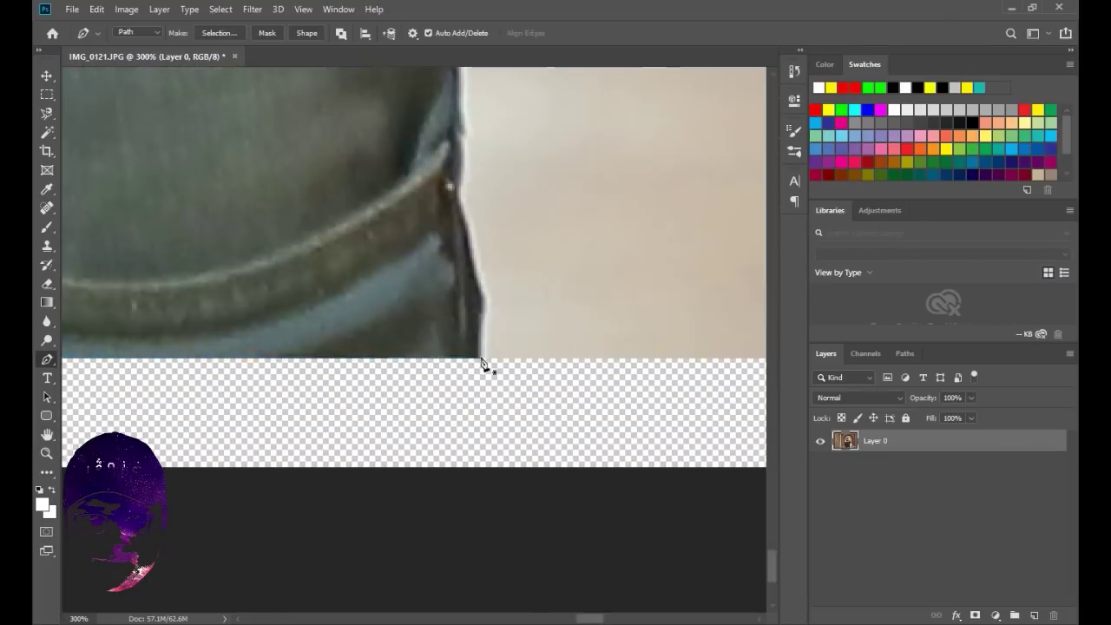
scroll(482, 362, "down", 3)
scroll(492, 333, "up", 2)
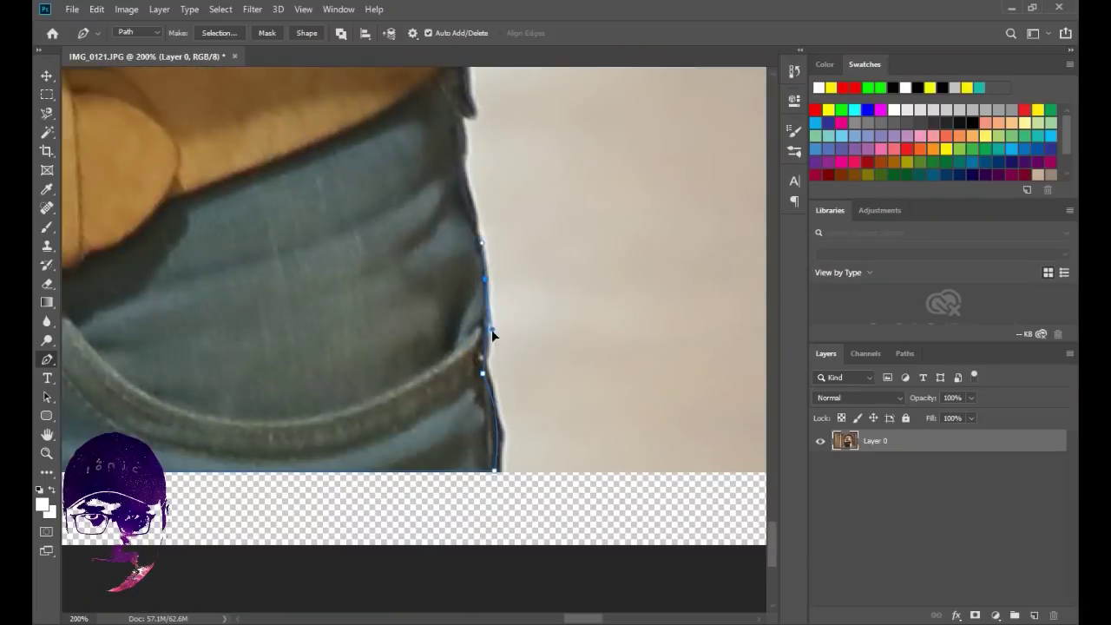
left_click(478, 207)
left_click(481, 135)
scroll(482, 173, "up", 5)
left_click(466, 274)
left_click(490, 274)
left_click_drag(515, 229, 512, 205)
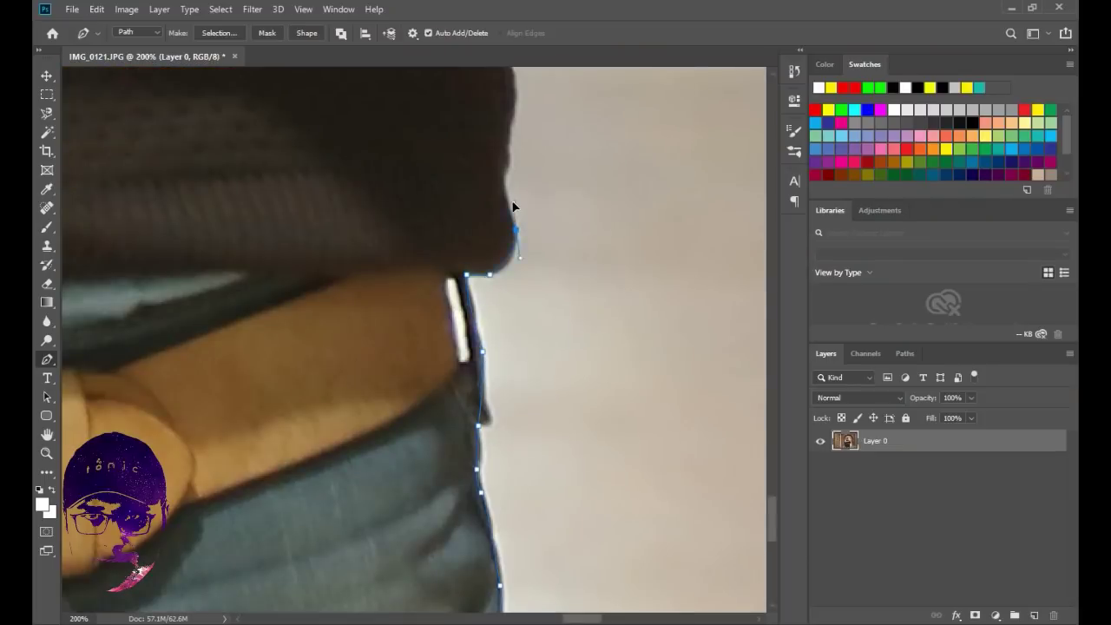
- Add anchors up the right side's dark sleeve edge
scroll(513, 205, "up", 5)
left_click(521, 469)
left_click(527, 424)
left_click(530, 371)
left_click(519, 331)
left_click(489, 261)
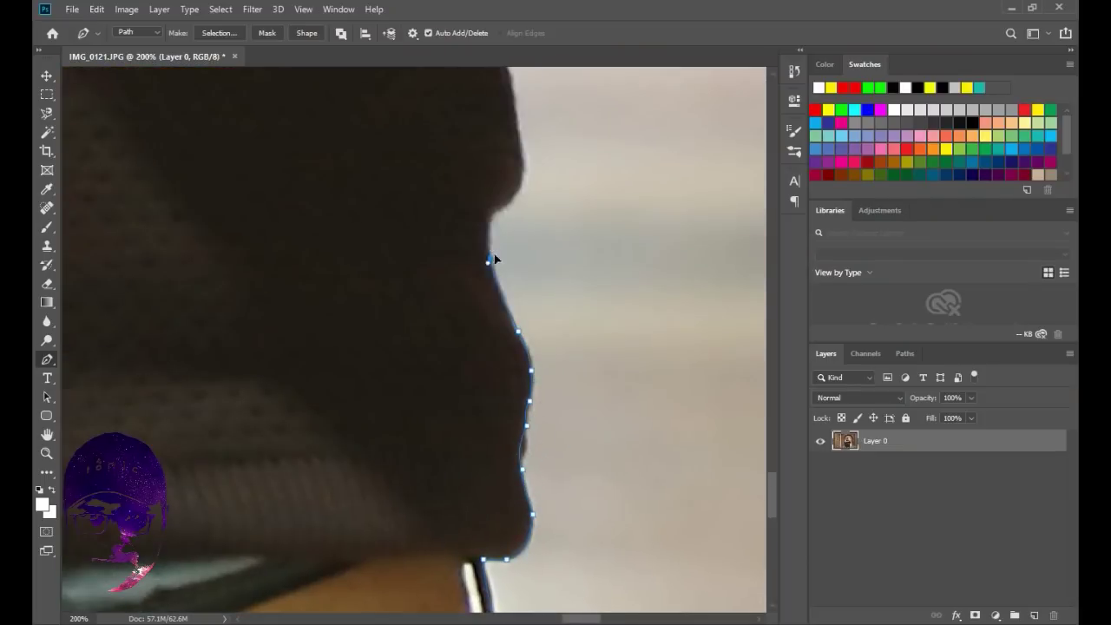
left_click(489, 221)
left_click_drag(520, 161, 532, 191)
- Continue the path higher up the right sleeve edge
scroll(498, 208, "up", 5)
left_click(516, 286)
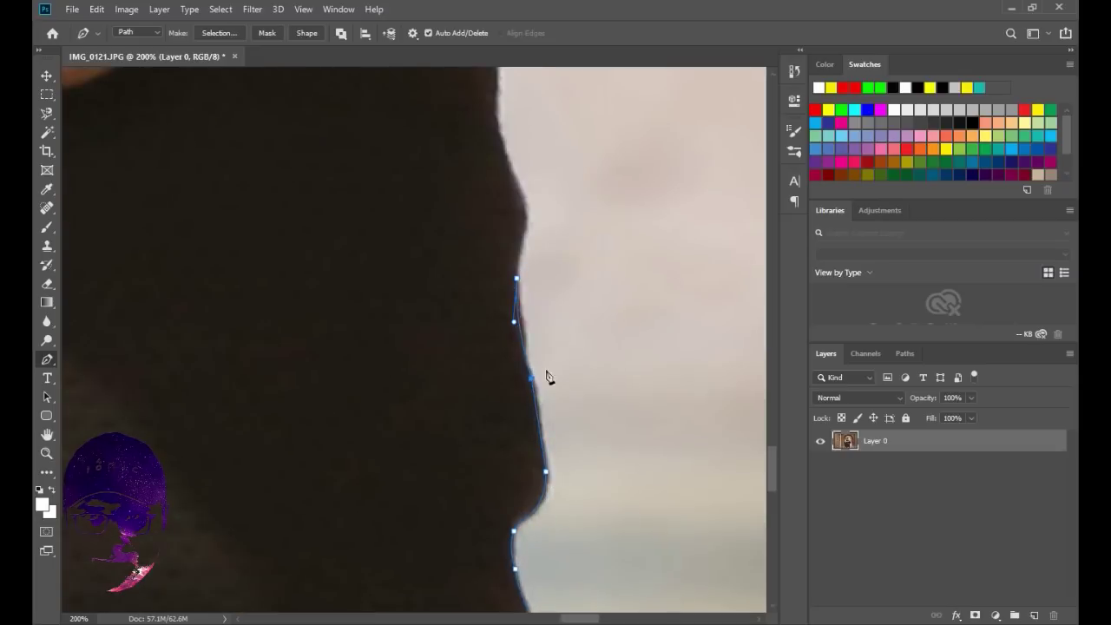
left_click(531, 227)
left_click(511, 165)
scroll(512, 260, "up", 5)
left_click(521, 364)
left_click_drag(509, 288, 518, 260)
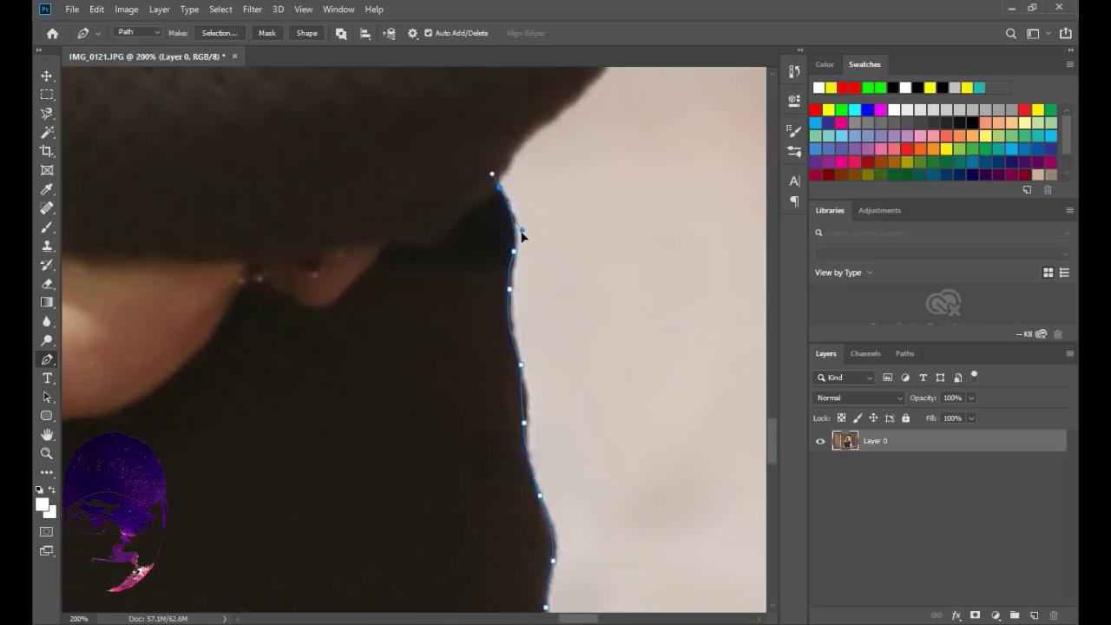
- Trace up the navy sleeve and curve the path over the far shoulder
scroll(448, 409, "up", 5)
scroll(454, 541, "up", 5)
scroll(595, 521, "up", 5)
scroll(595, 520, "up", 2)
left_click(506, 352)
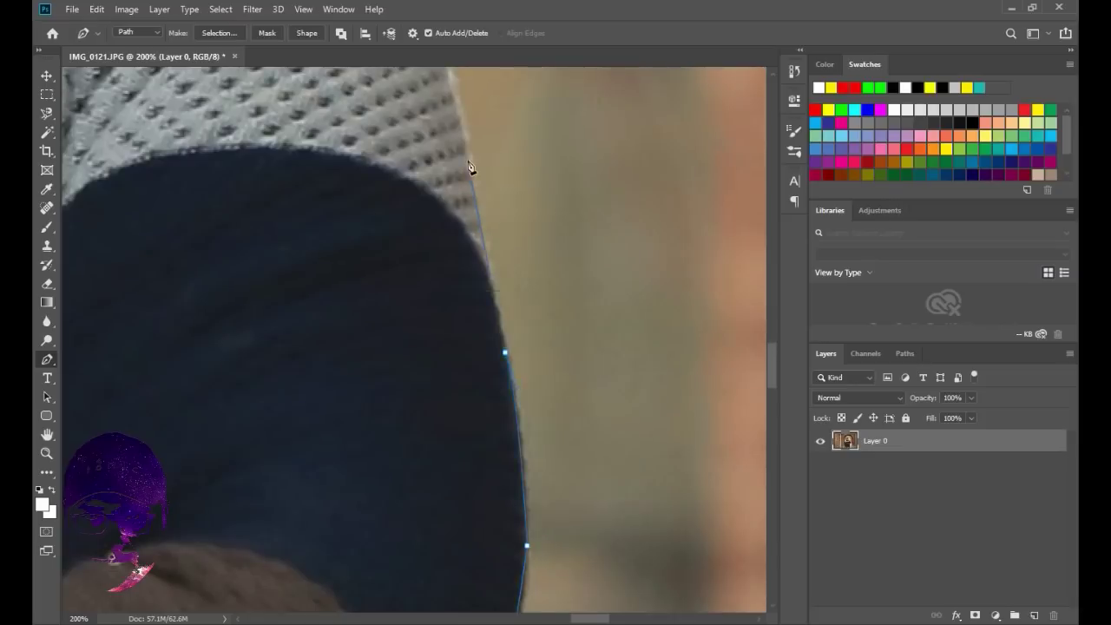
left_click(469, 167)
scroll(469, 167, "up", 6)
left_click(603, 365)
left_click(536, 336)
left_click(473, 308)
left_click(395, 310)
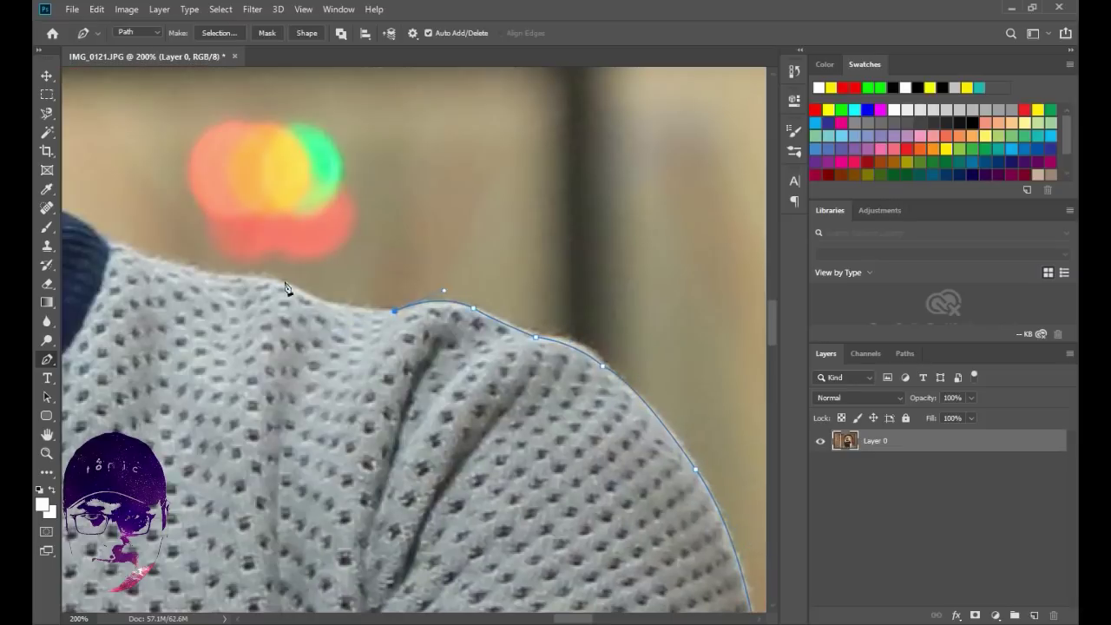
left_click_drag(286, 289, 651, 388)
- Add anchors along the collar and up the neck
left_click(642, 381)
left_click(508, 357)
left_click(469, 346)
left_click(403, 305)
left_click_drag(381, 184, 357, 194)
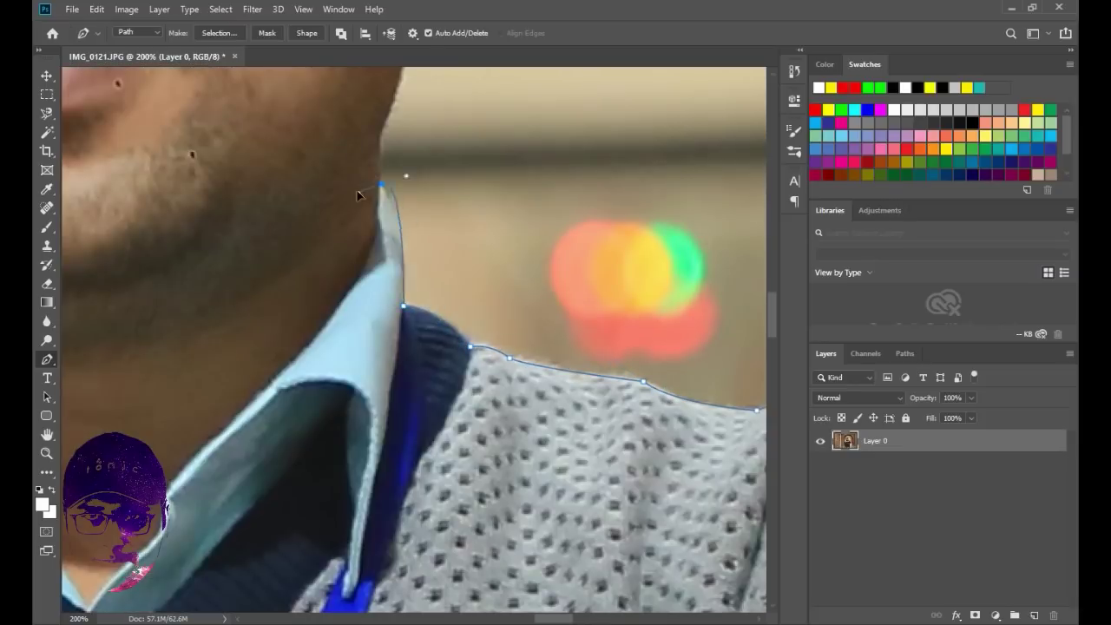
scroll(365, 347, "up", 5)
- Carry the path around the earlobe and up to the top of the ear
left_click(409, 269)
scroll(412, 379, "up", 1)
scroll(516, 362, "up", 5)
left_click(504, 476)
left_click_drag(513, 431, 519, 444)
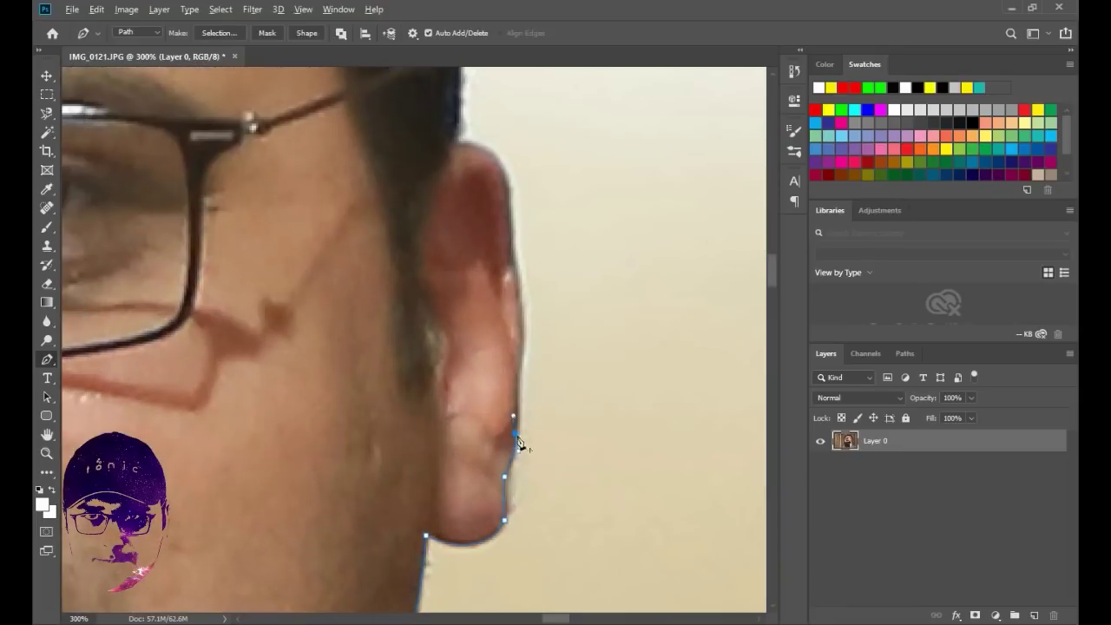
left_click(503, 252)
left_click(457, 142)
scroll(456, 141, "down", 3)
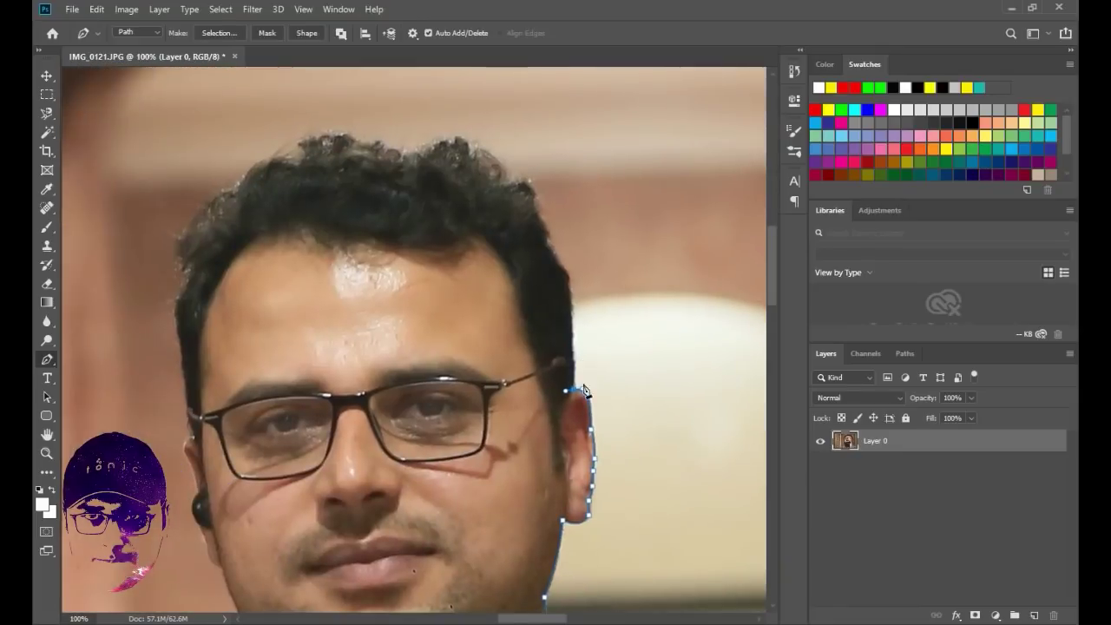
- Make the ear-top anchor a sharp corner and replace the misplaced anchor just above the ear
scroll(584, 390, "up", 3)
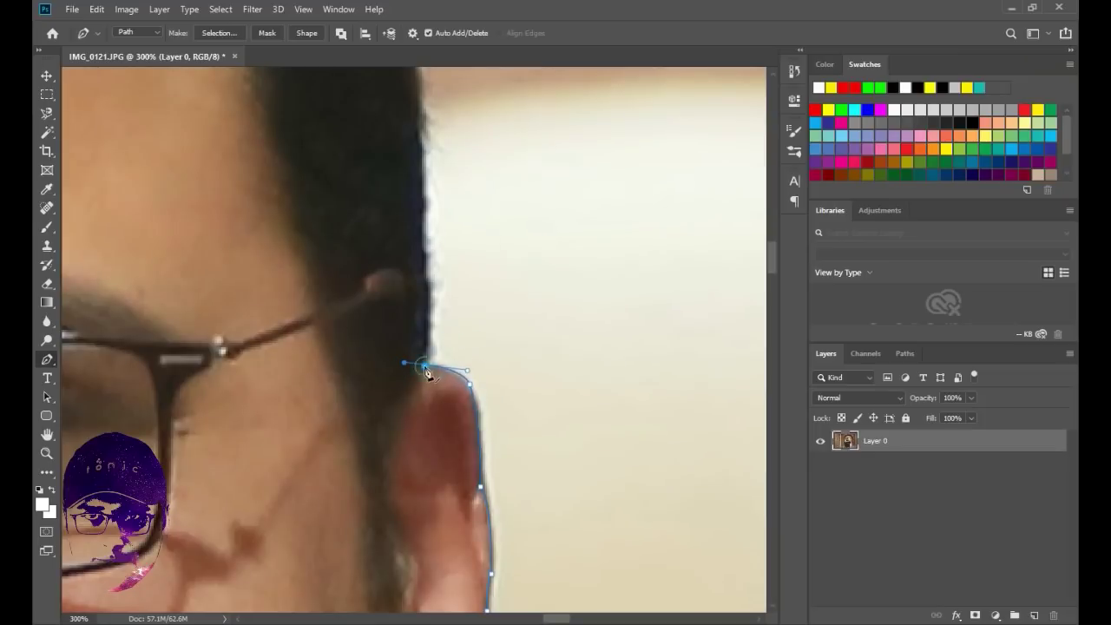
left_click(425, 365)
left_click_drag(451, 314, 457, 294)
key("ctrl+z")
left_click(455, 338)
- Add five anchors tracing the hair's side edge upward from above the ear
left_click(459, 281)
left_click(461, 248)
left_click(461, 197)
left_click(452, 135)
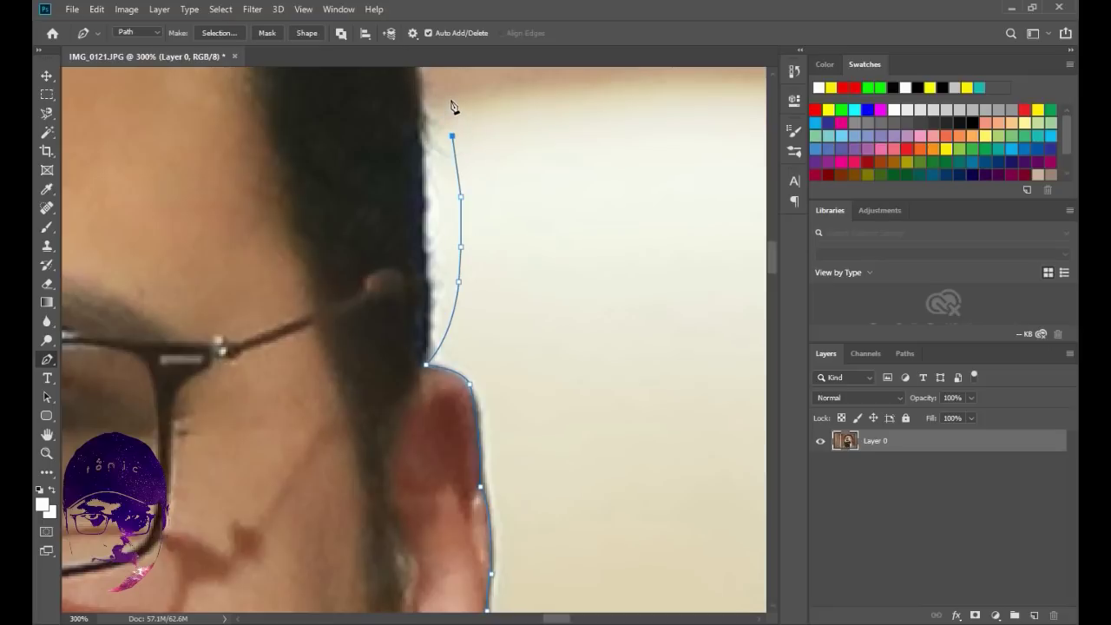
left_click(449, 94)
- Continue the path with anchors up the hair edge to near the top of the head
left_click_drag(478, 139, 539, 506)
left_click(506, 397)
left_click(488, 347)
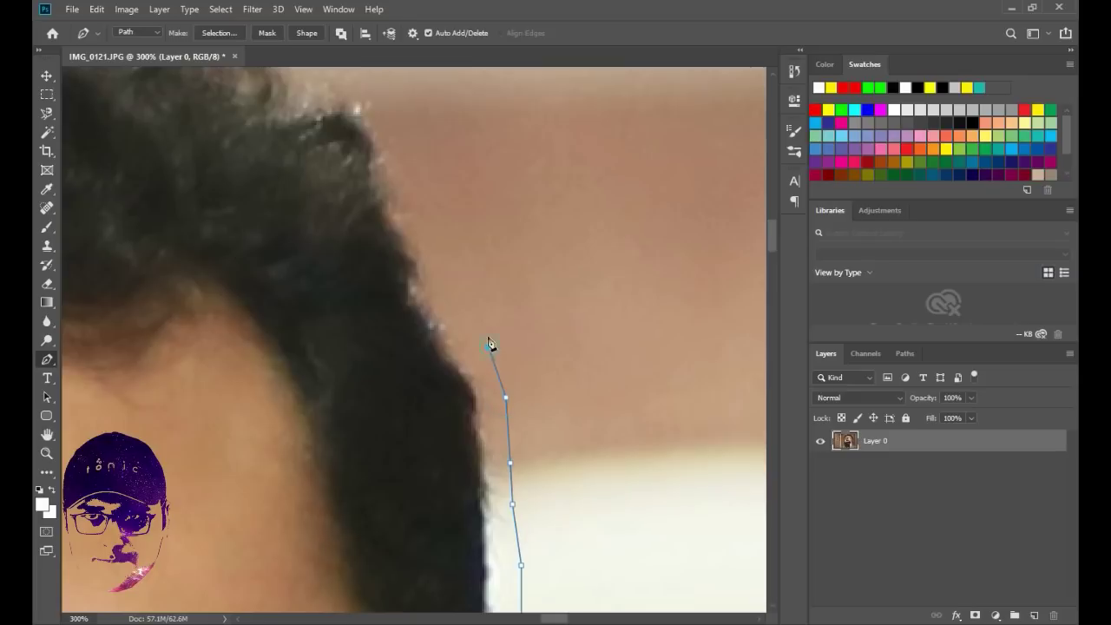
left_click(466, 306)
left_click(430, 240)
left_click(425, 182)
left_click(405, 144)
left_click(387, 106)
- Extend the path with two anchors along the top of the curly hair
left_click_drag(446, 159, 569, 388)
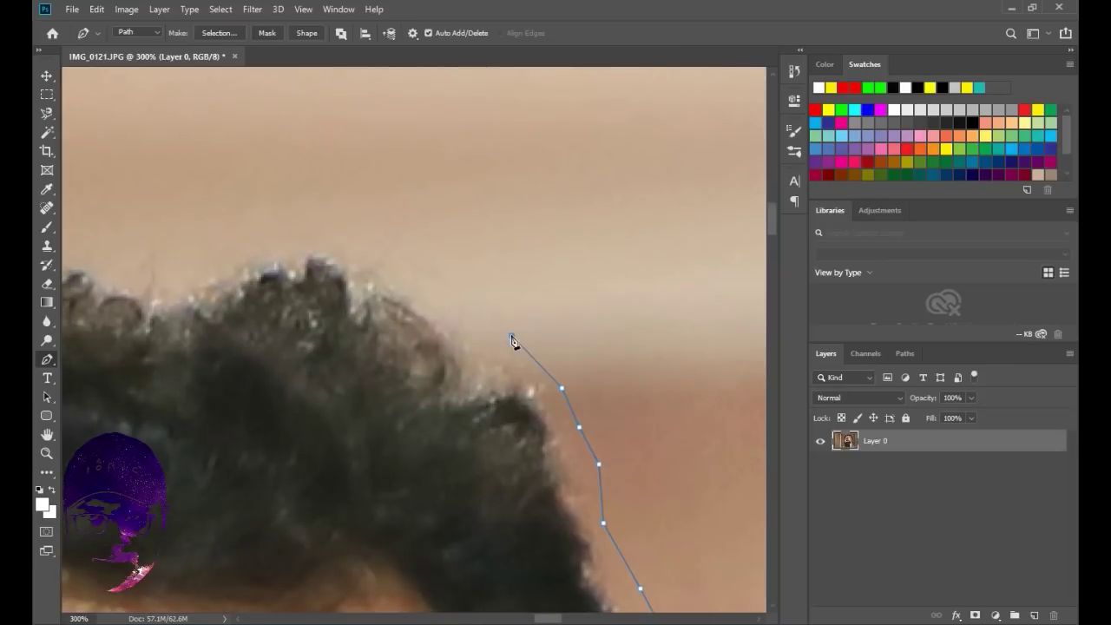
left_click(446, 285)
left_click(388, 252)
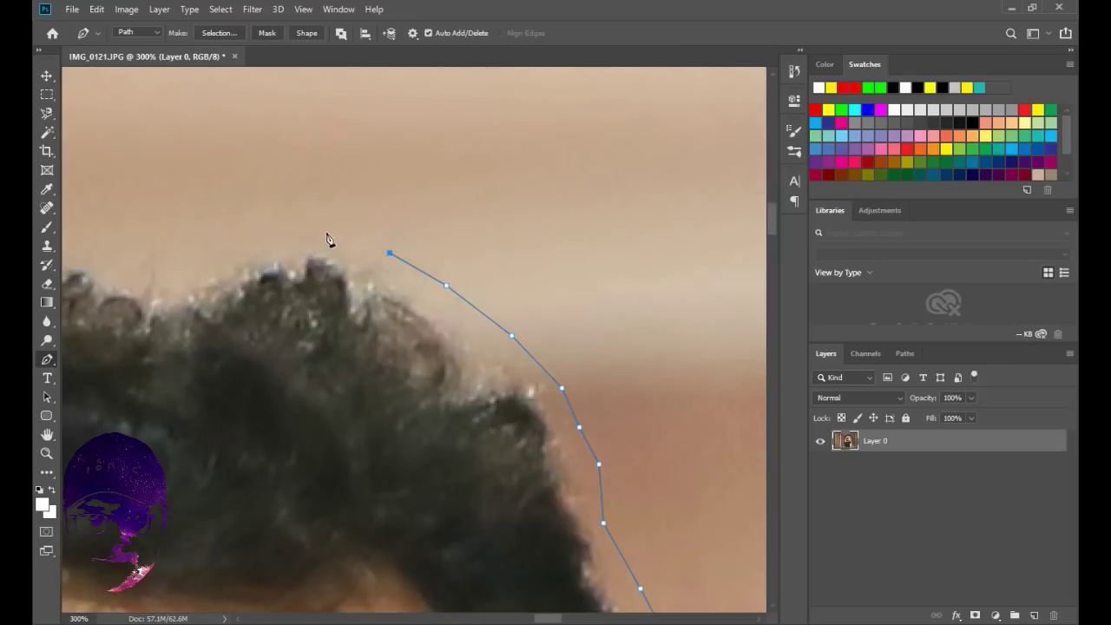
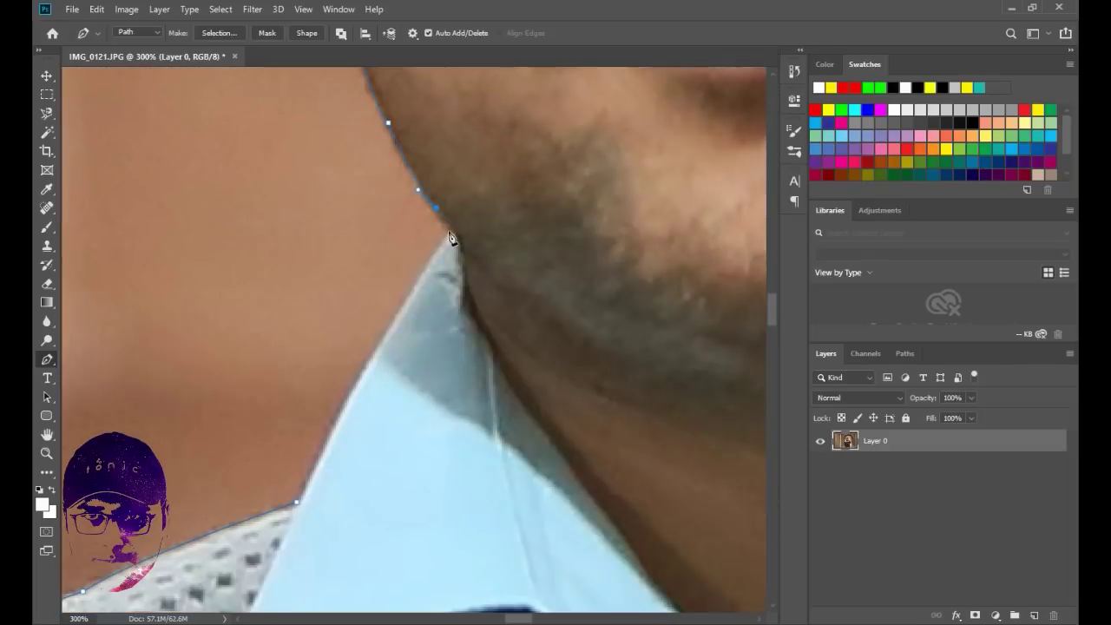
- Add the final two pen anchors down the shirt collar and zoom out to view the whole outline
left_click(368, 358)
left_click(296, 502)
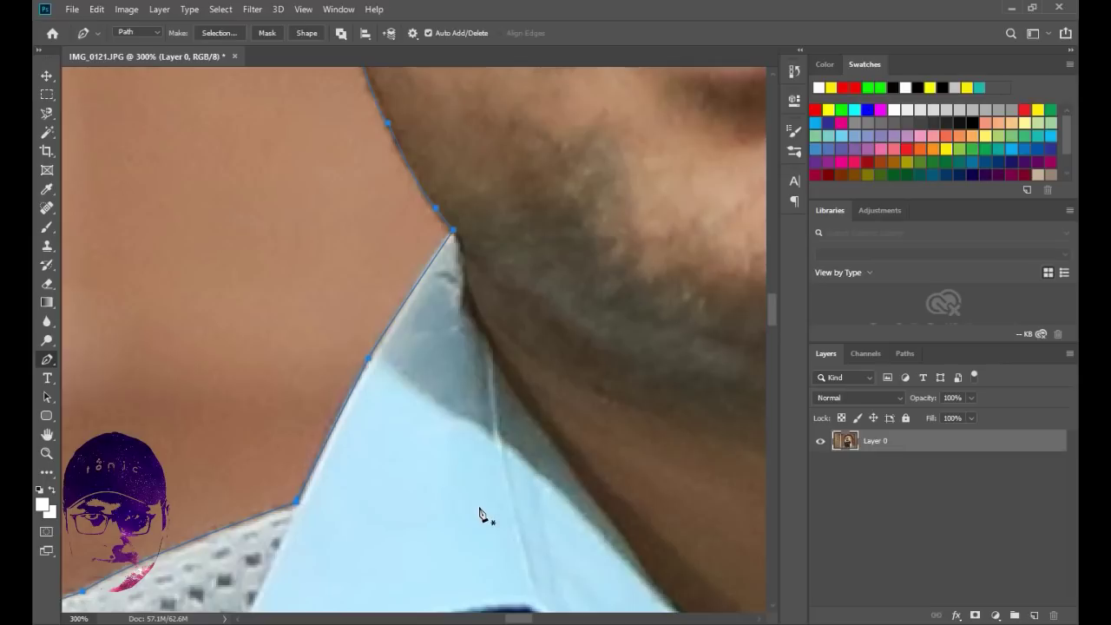
key("ctrl+minus")
key("ctrl+minus")
key("ctrl+minus")
key("ctrl+minus")
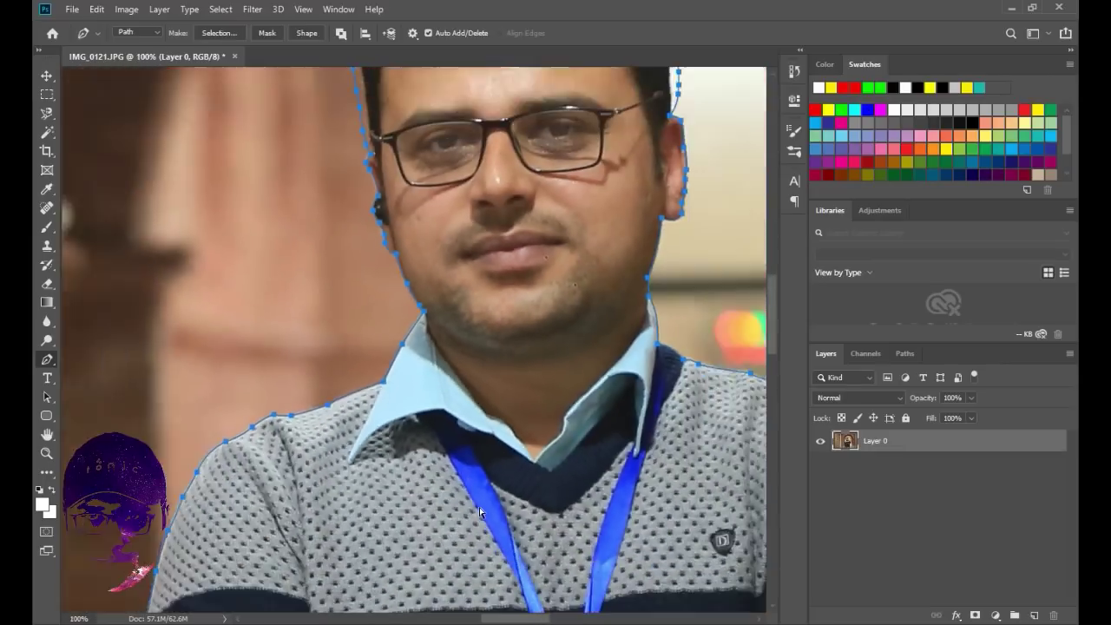
key("ctrl+minus")
key("ctrl+minus")
key("ctrl+minus")
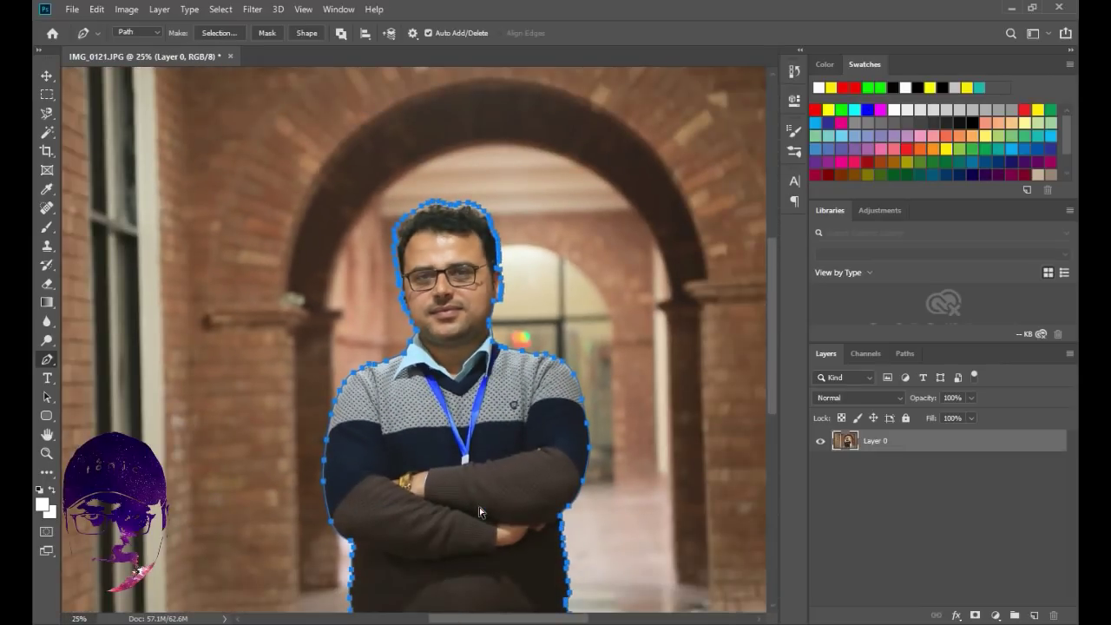
- Check the man's closed pen path and load it as an active selection with Ctrl+Enter
left_click(47, 76)
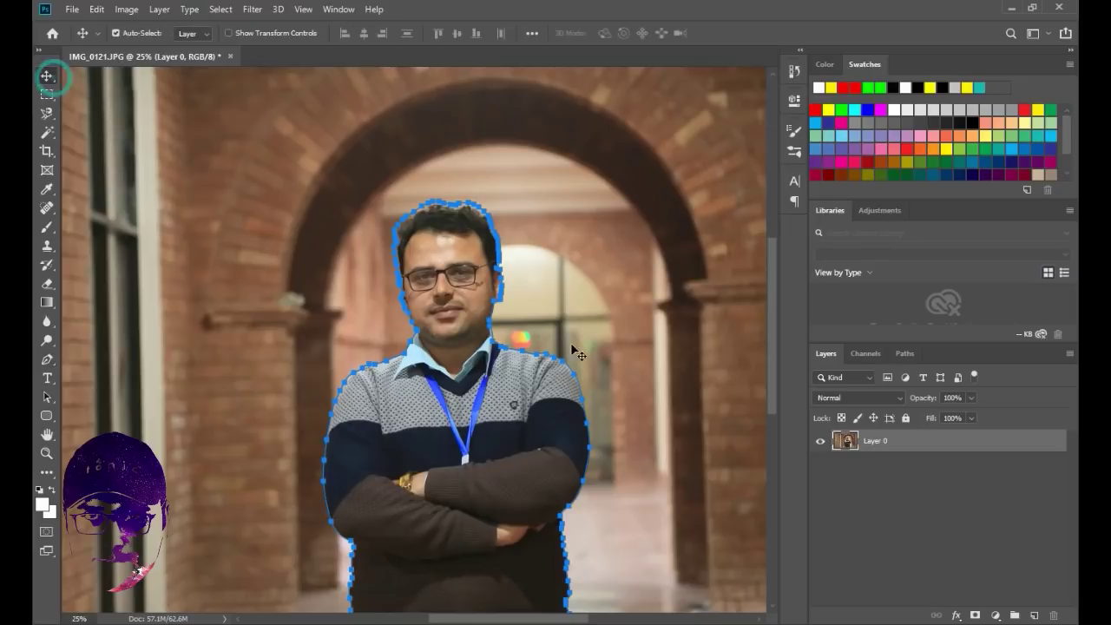
right_click(621, 309)
left_click(562, 264)
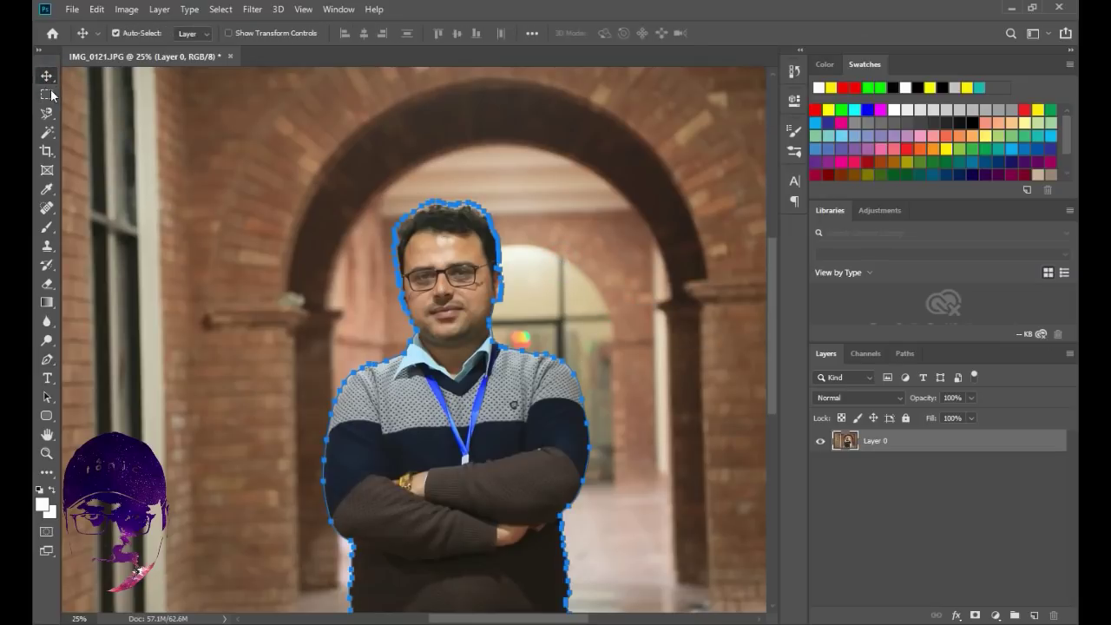
scroll(564, 352, "down", 1)
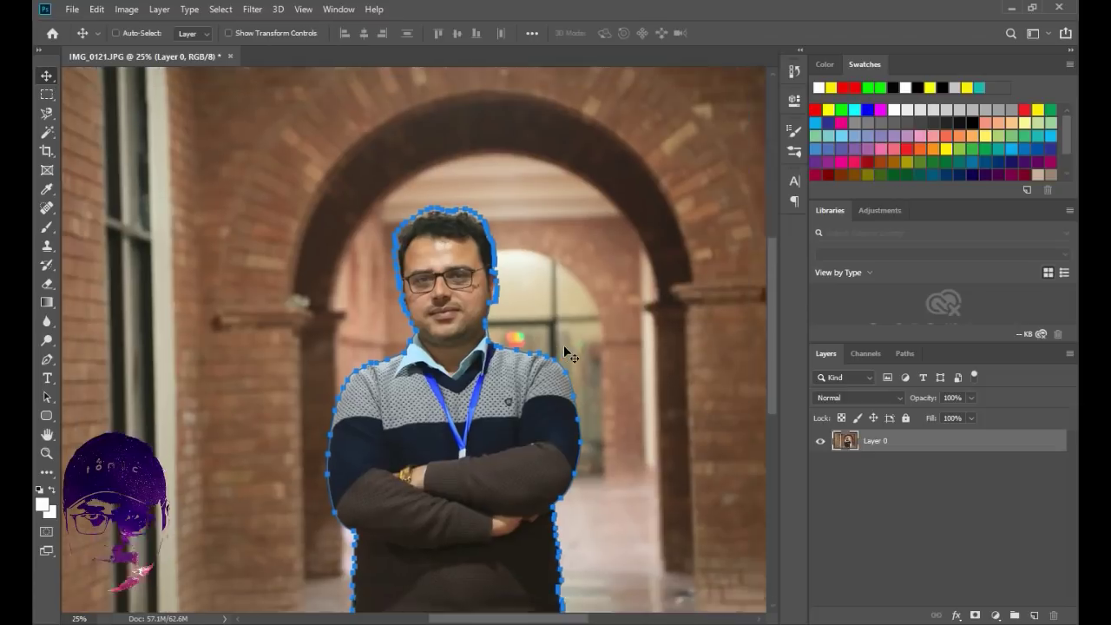
scroll(564, 351, "down", 1)
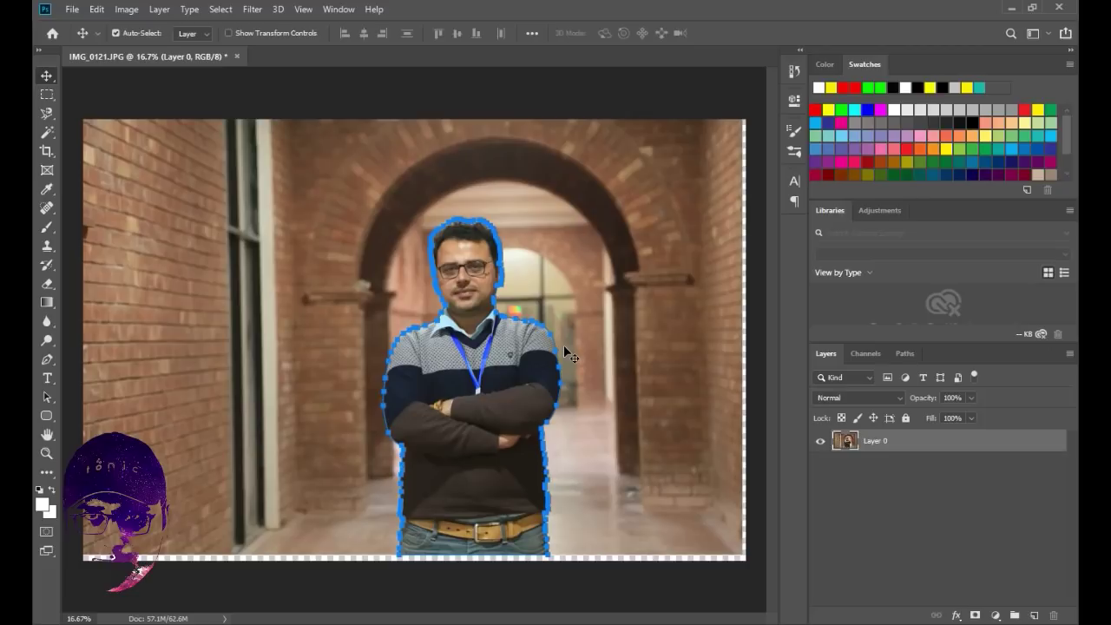
scroll(564, 352, "up", 1)
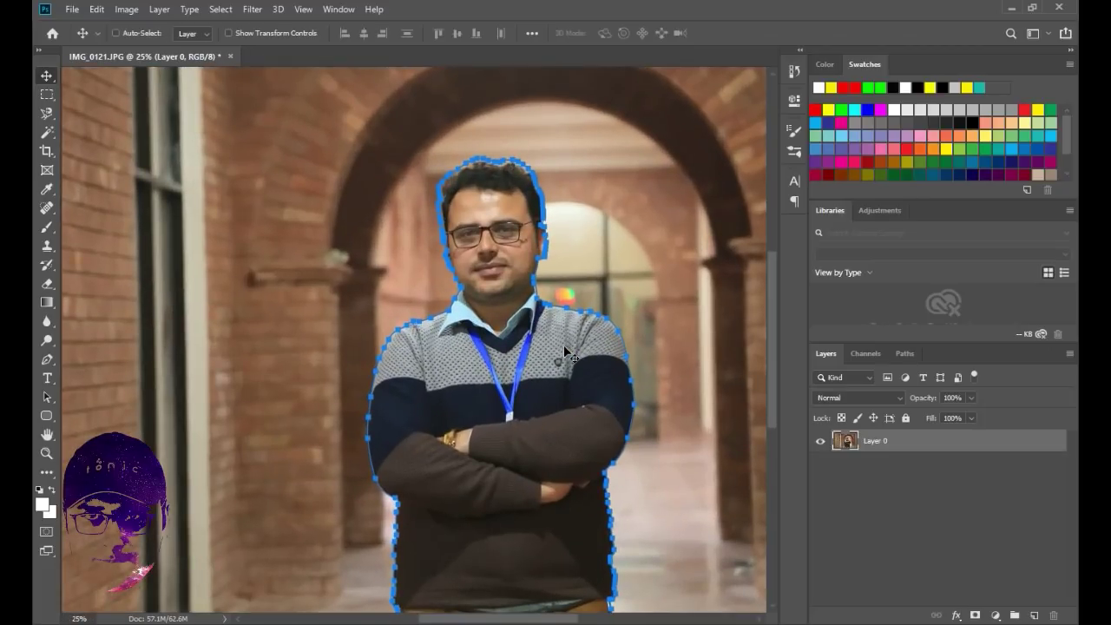
key("ctrl")
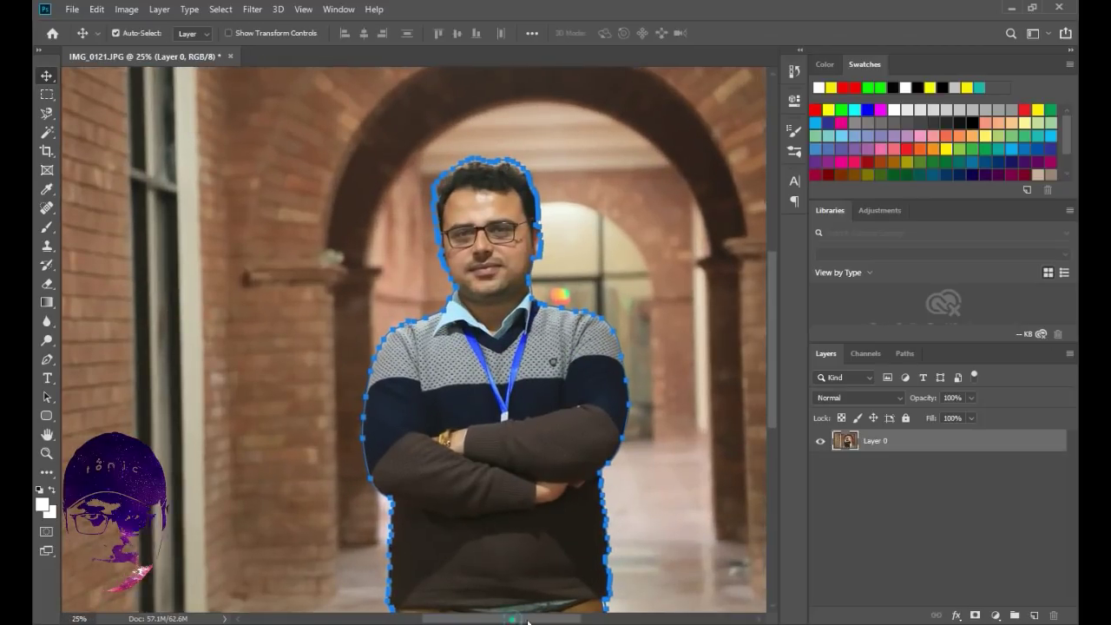
scroll(727, 427, "right", 2)
mouse_move(775, 343)
left_mouse_down()
mouse_move(781, 381)
mouse_move(780, 358)
left_mouse_up()
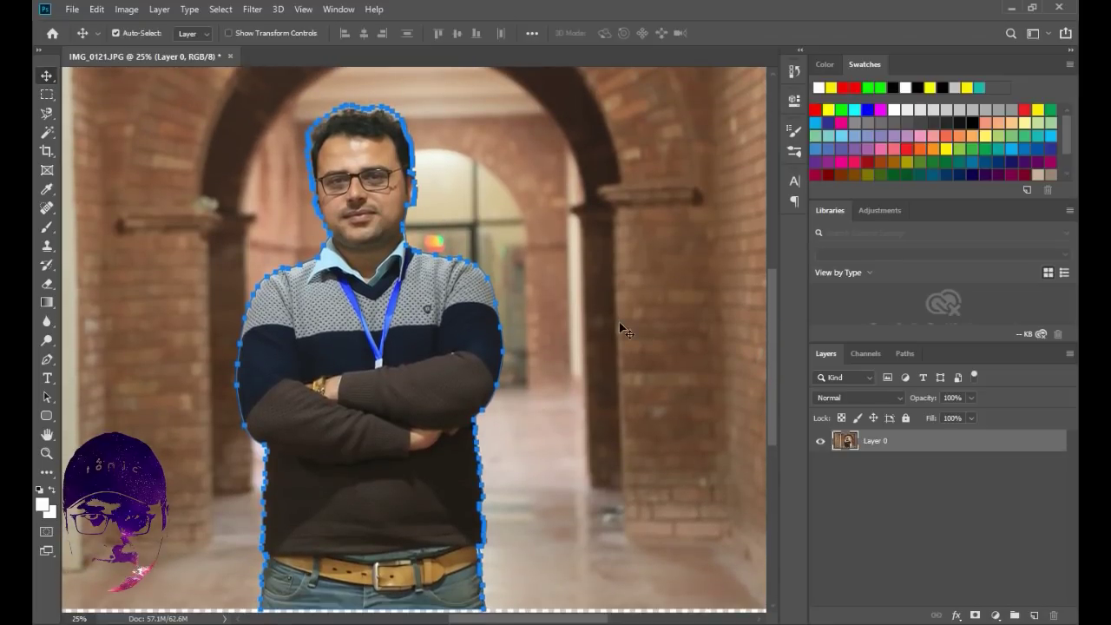
key("ctrl")
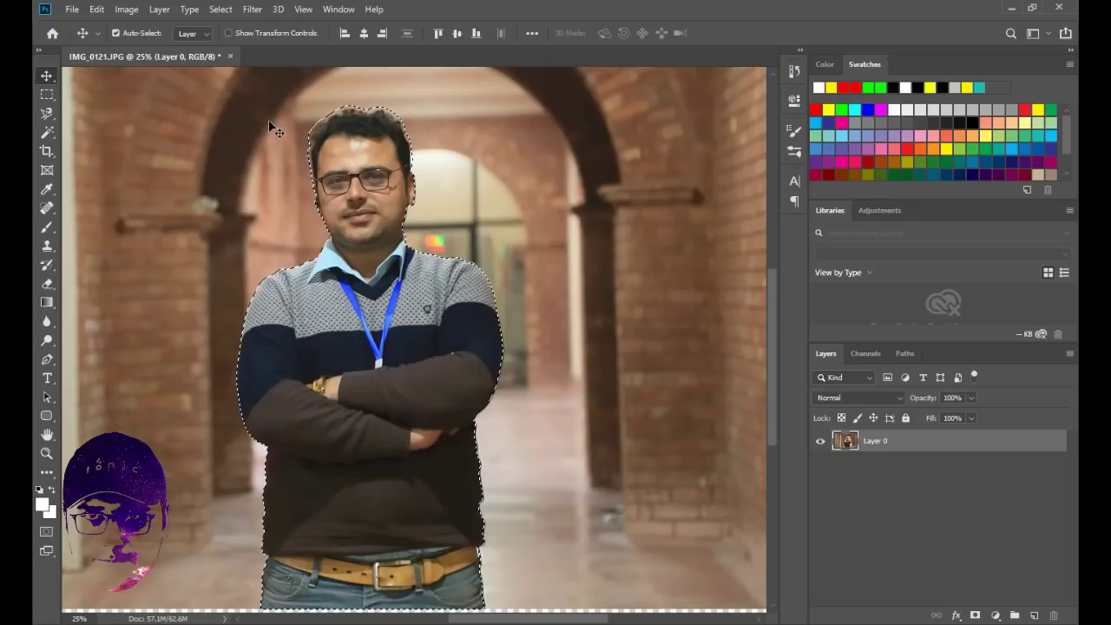
- Open Select > Refine Edge, move the dialog aside and zoom the preview onto the man's face
left_click(220, 8)
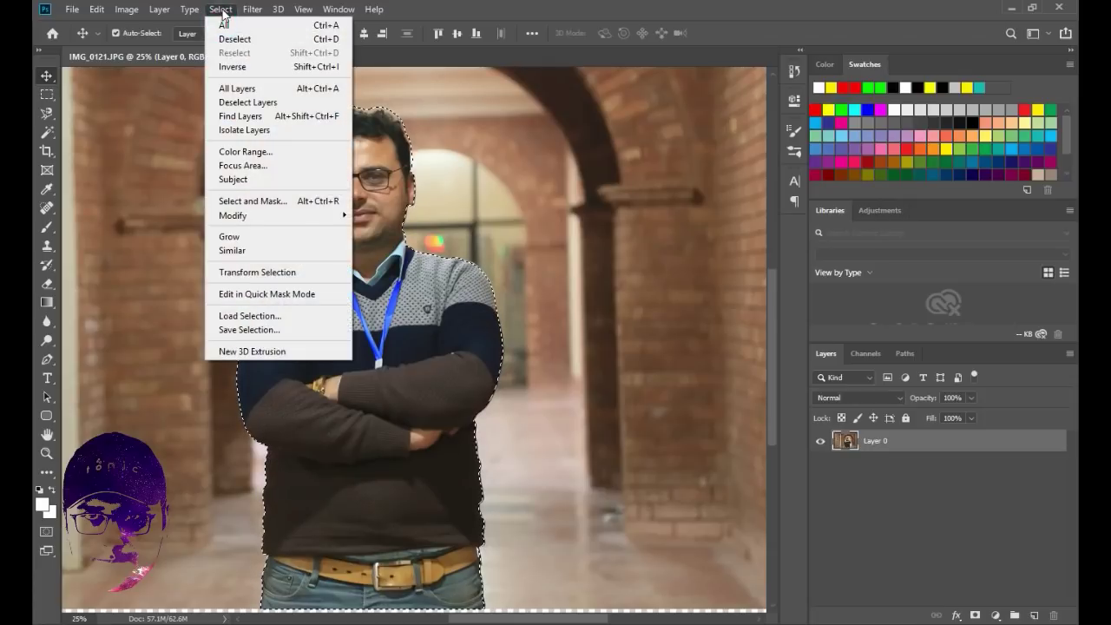
left_click(298, 203, "shift")
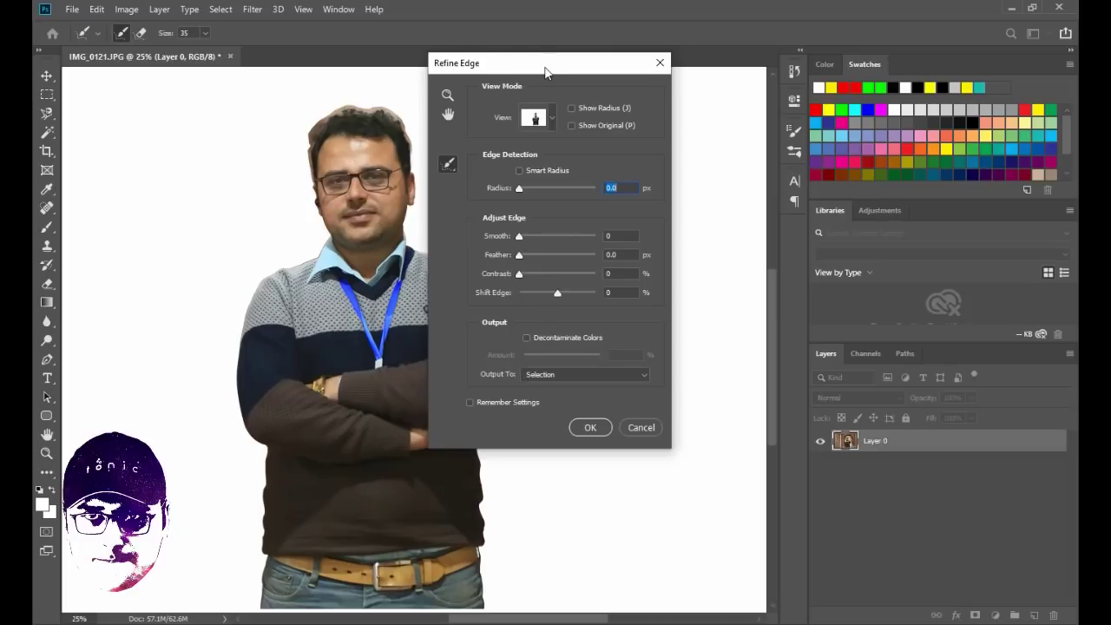
left_click_drag(547, 73, 796, 80)
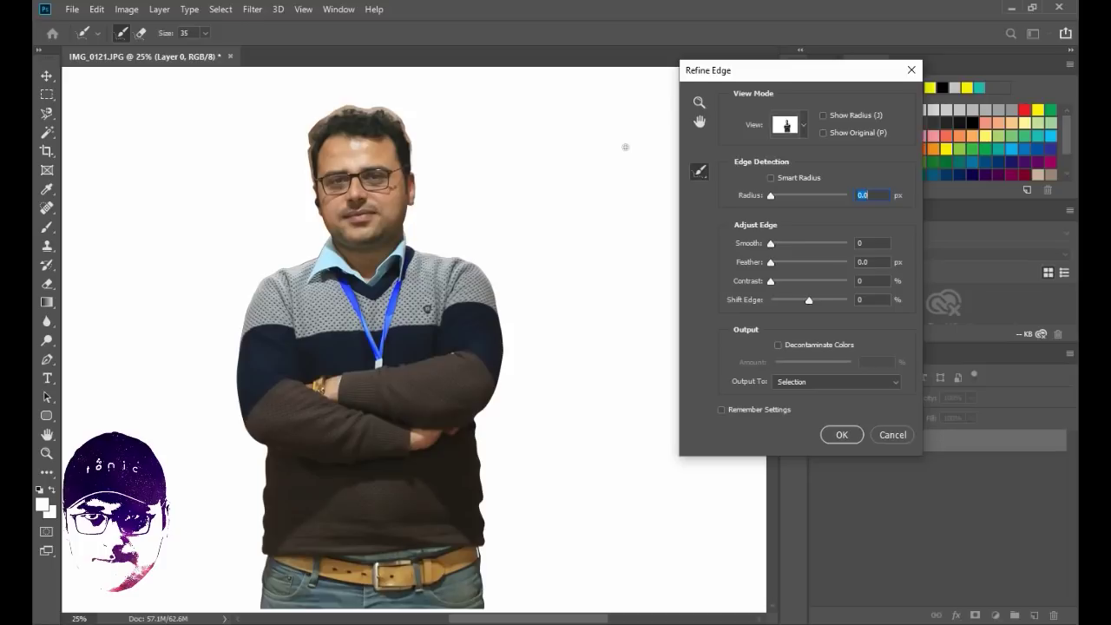
left_click(699, 104)
left_click(700, 105)
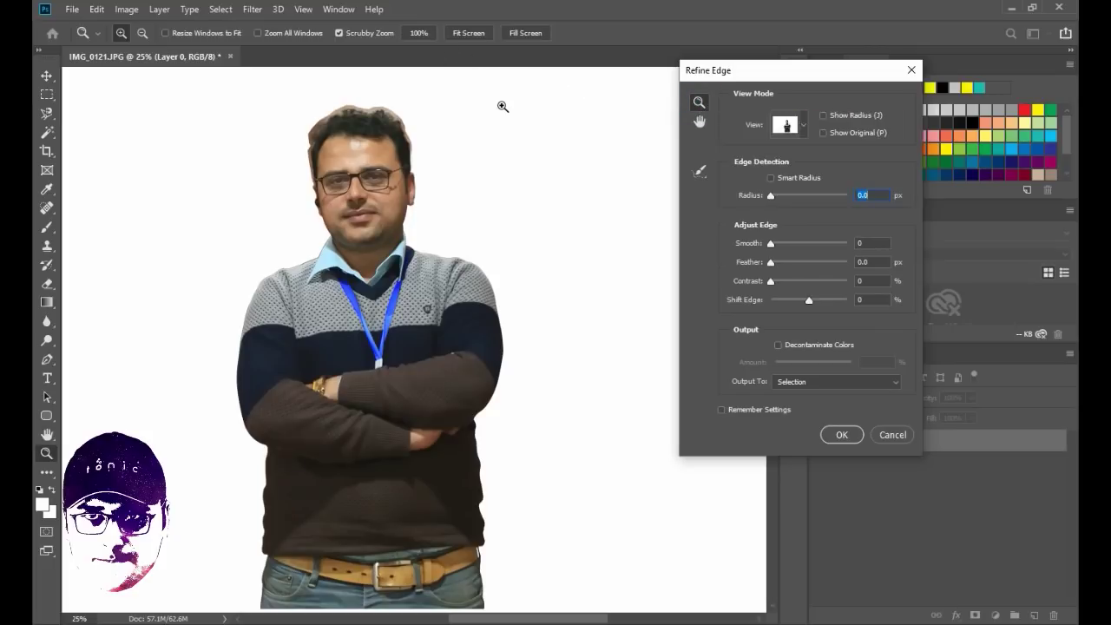
key("ctrl+plus")
key("ctrl+plus")
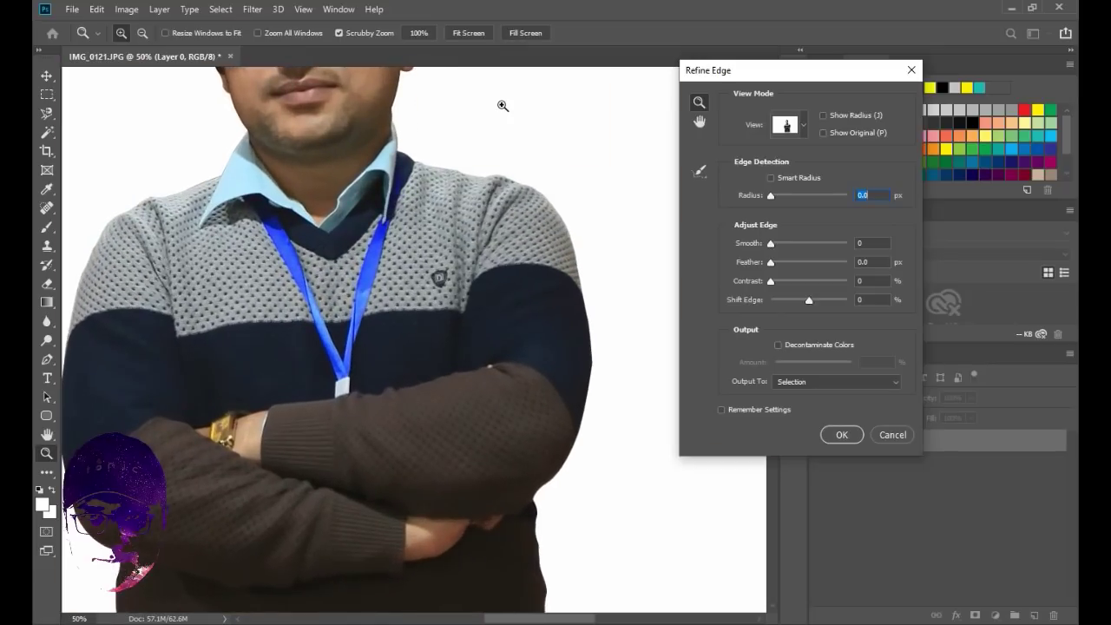
key("ctrl+plus")
scroll(261, 222, "up", 5)
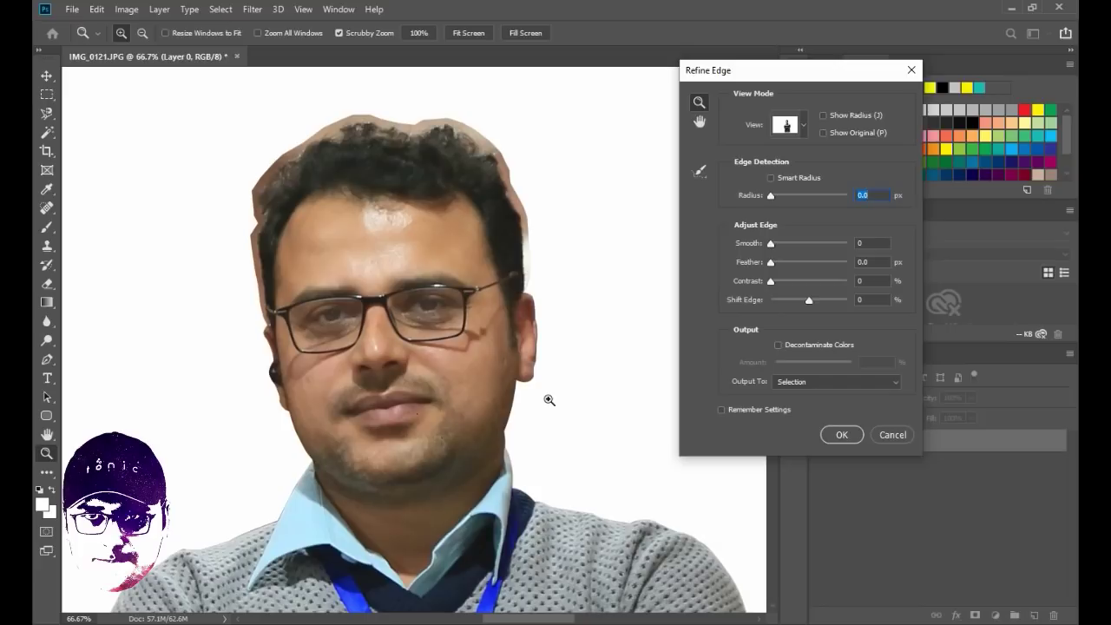
key("ctrl+plus")
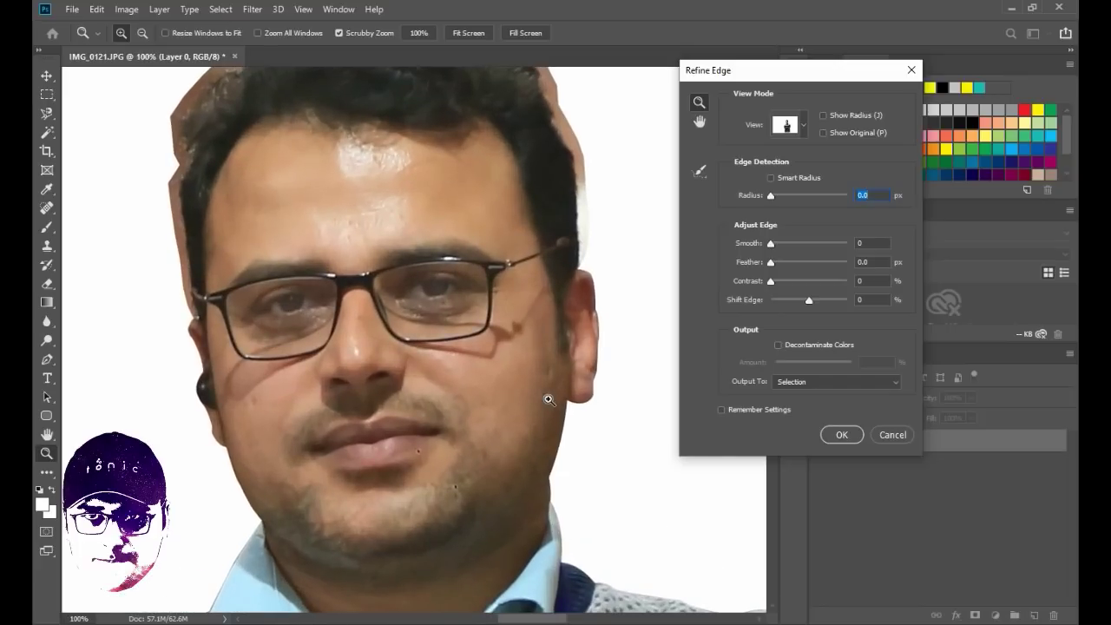
key("ctrl+plus")
key("ctrl+minus")
mouse_move(475, 155)
left_mouse_down()
mouse_move(468, 352)
mouse_move(477, 343)
left_mouse_up()
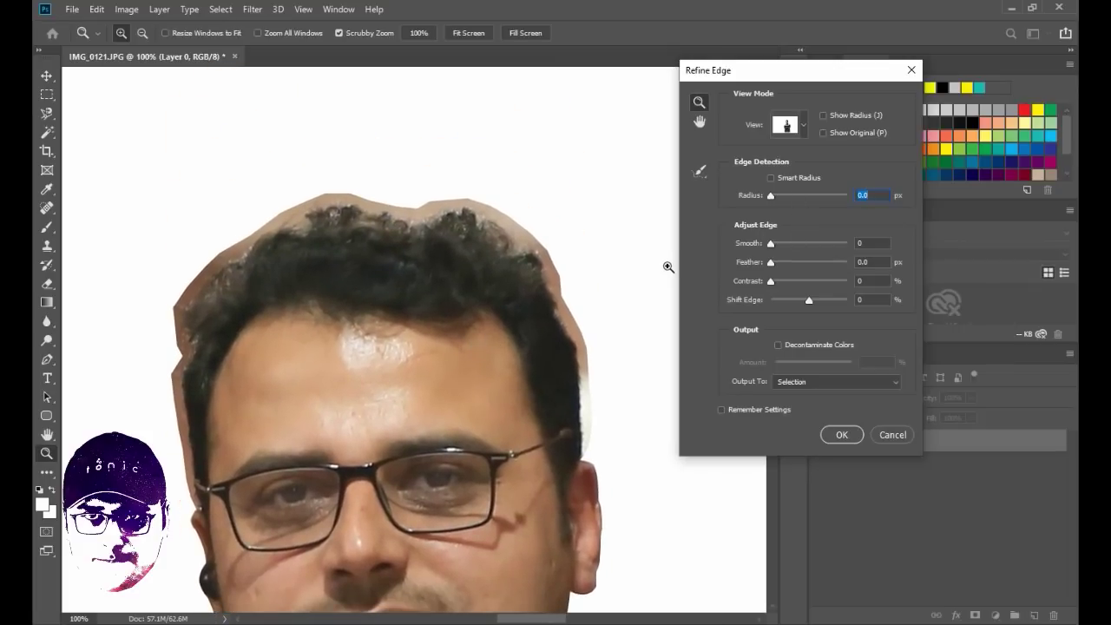
- Set Refine Edge output to New Layer and choose the Refine Radius Tool
left_click(818, 384)
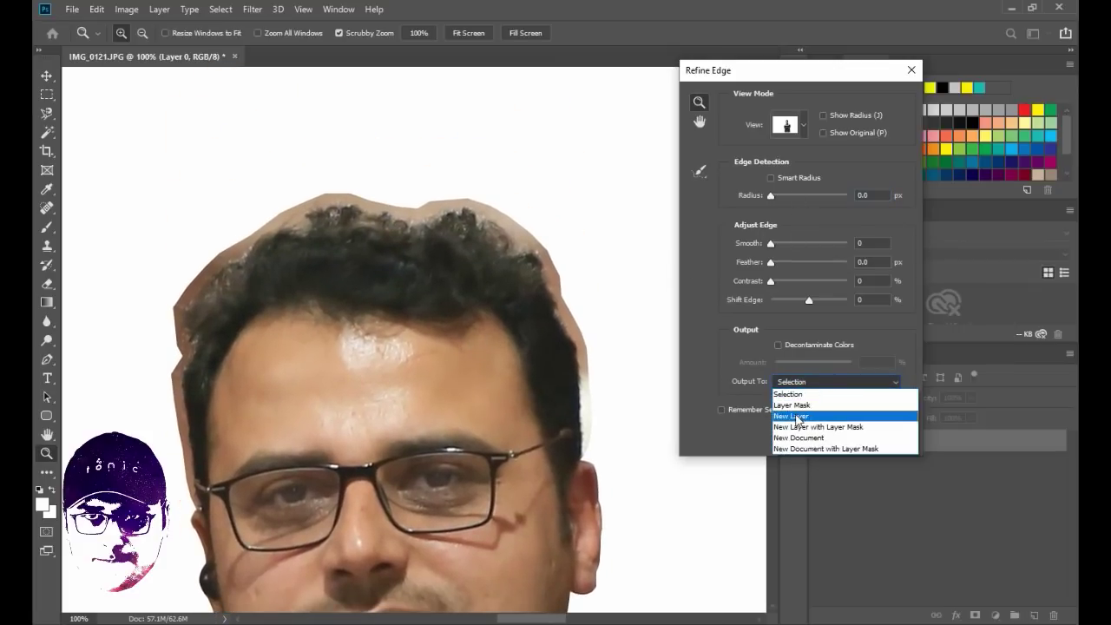
left_click(797, 417)
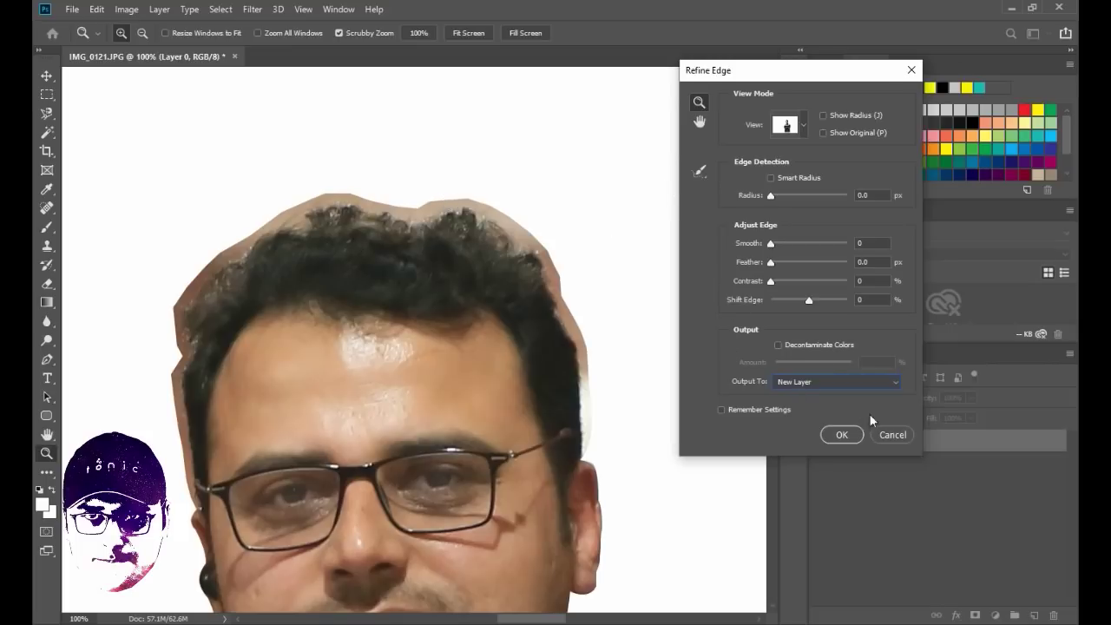
left_click(701, 171)
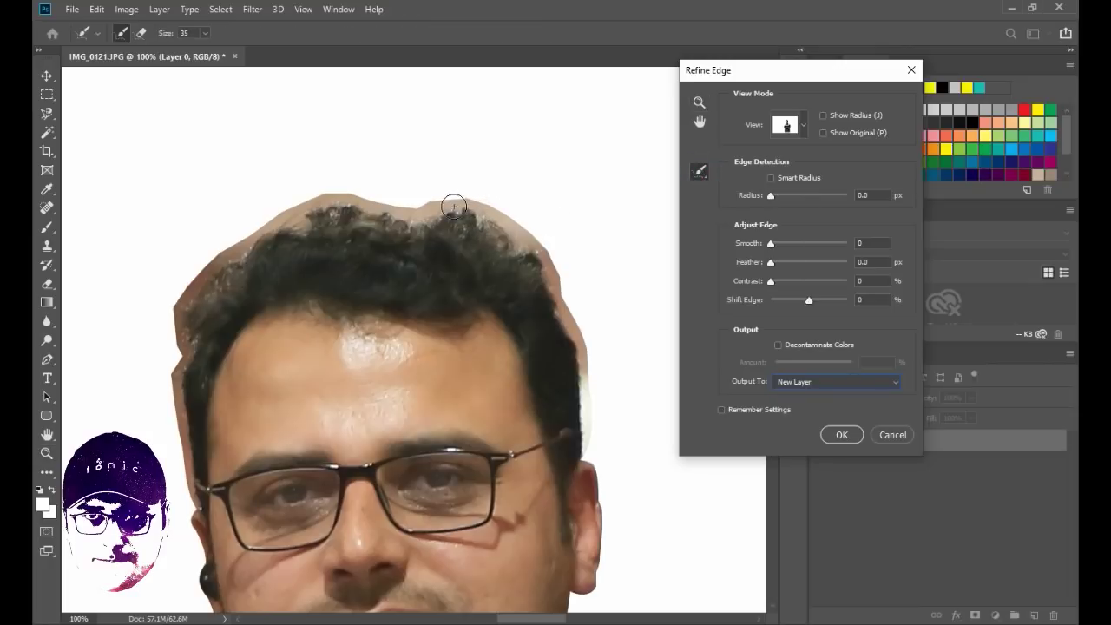
- At 200%, brush Refine Radius along the top edge of the hair, cleaning the halo
left_click_drag(457, 206, 417, 215)
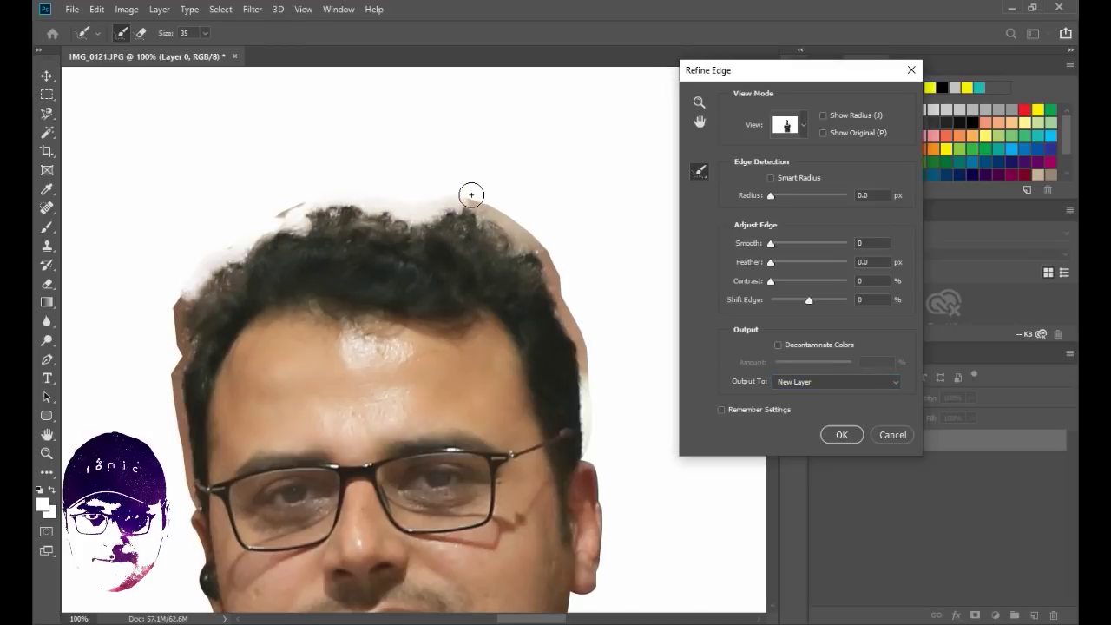
key("ctrl+z")
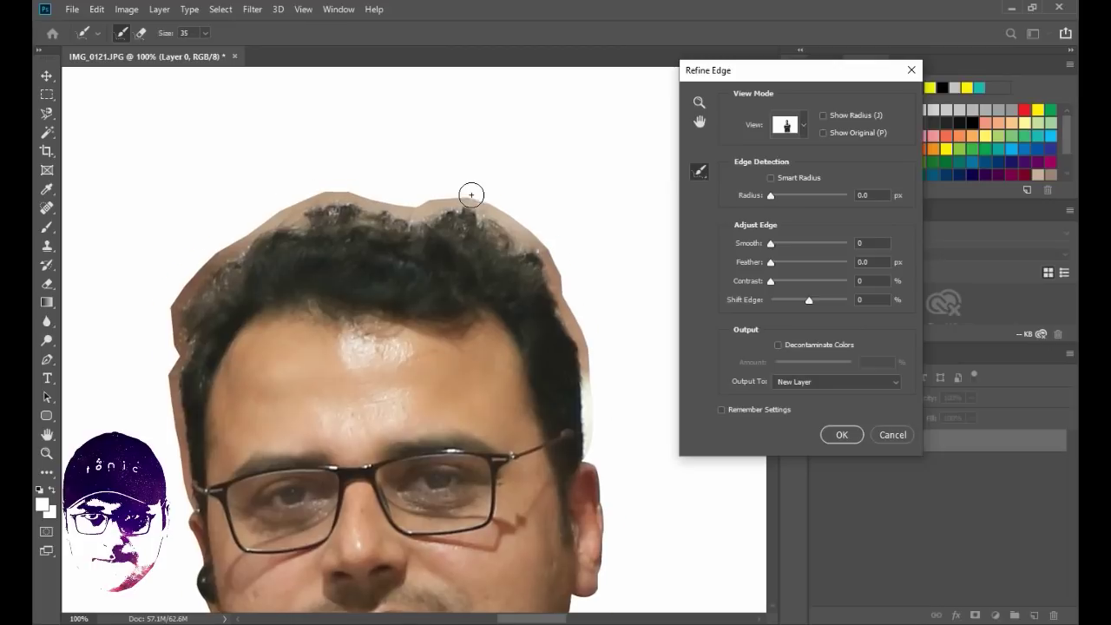
key("ctrl+plus")
left_click_drag(322, 228, 370, 382)
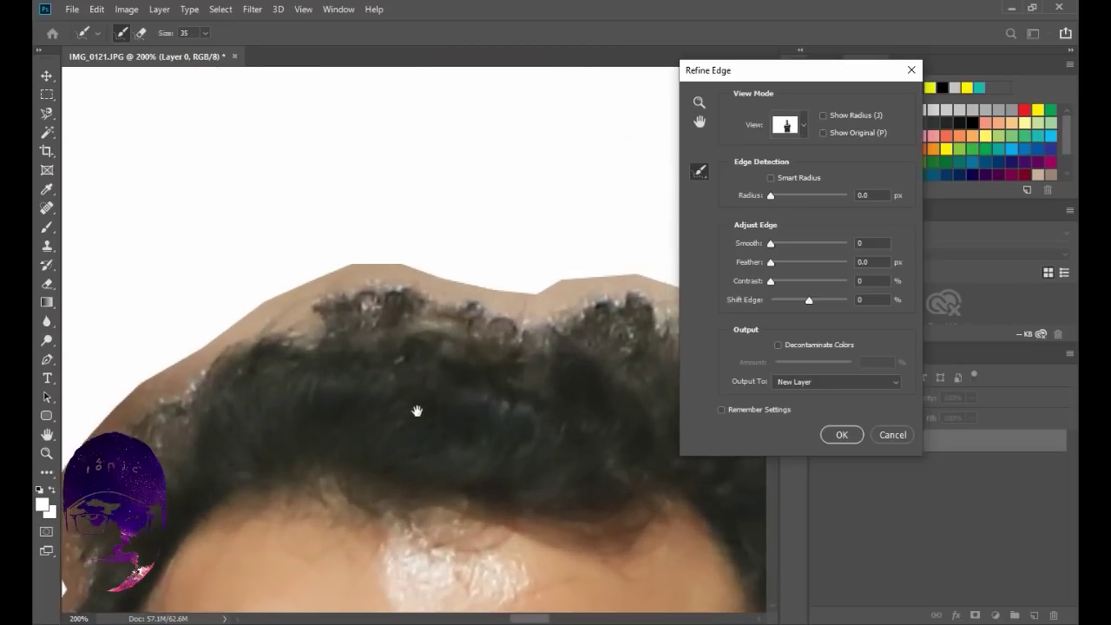
mouse_move(546, 248)
left_mouse_down()
mouse_move(297, 248)
mouse_move(230, 292)
left_mouse_up()
left_click_drag(298, 298, 318, 289)
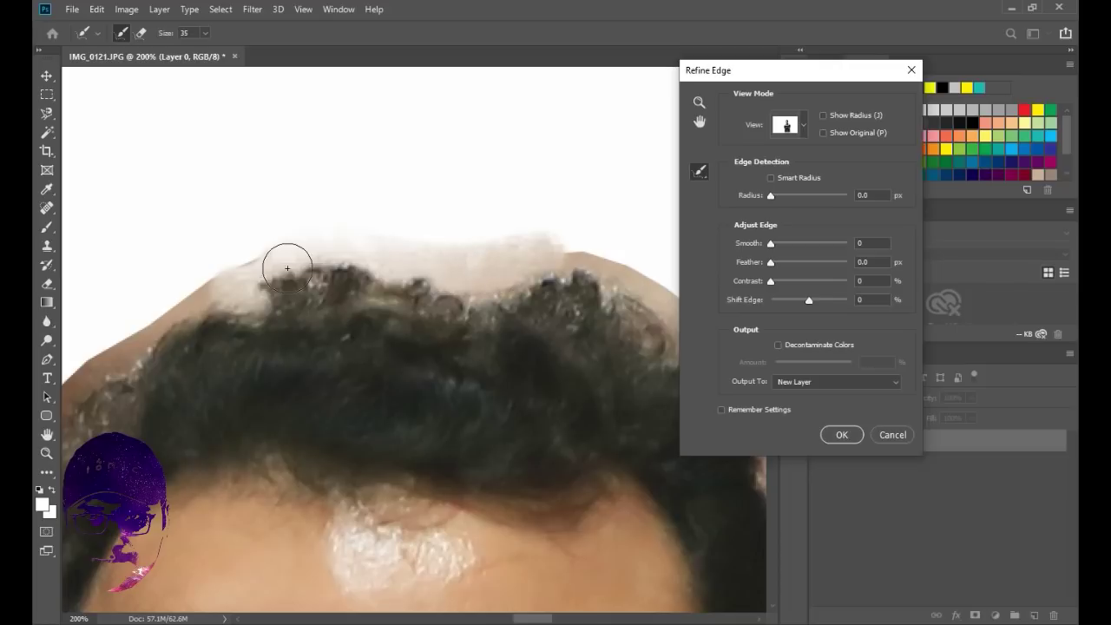
- Brush the refinement along the left hairline beside the forehead and top-left hair
mouse_move(268, 261)
left_mouse_down()
mouse_move(157, 318)
mouse_move(108, 364)
left_mouse_up()
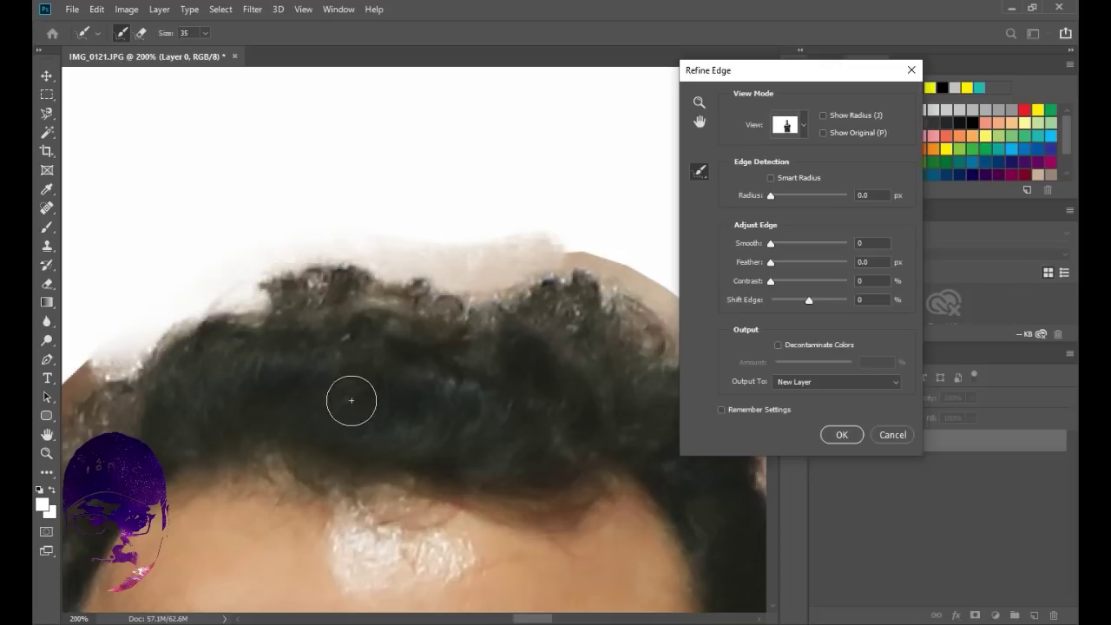
left_click_drag(315, 371, 519, 183)
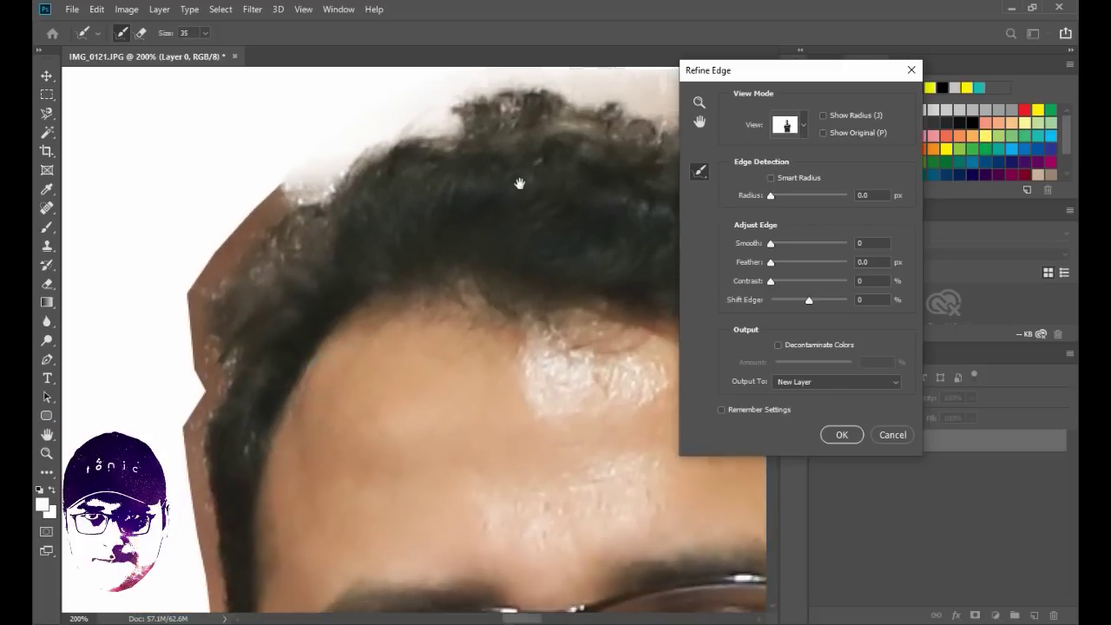
mouse_move(362, 182)
left_mouse_down()
mouse_move(248, 215)
mouse_move(242, 336)
left_mouse_up()
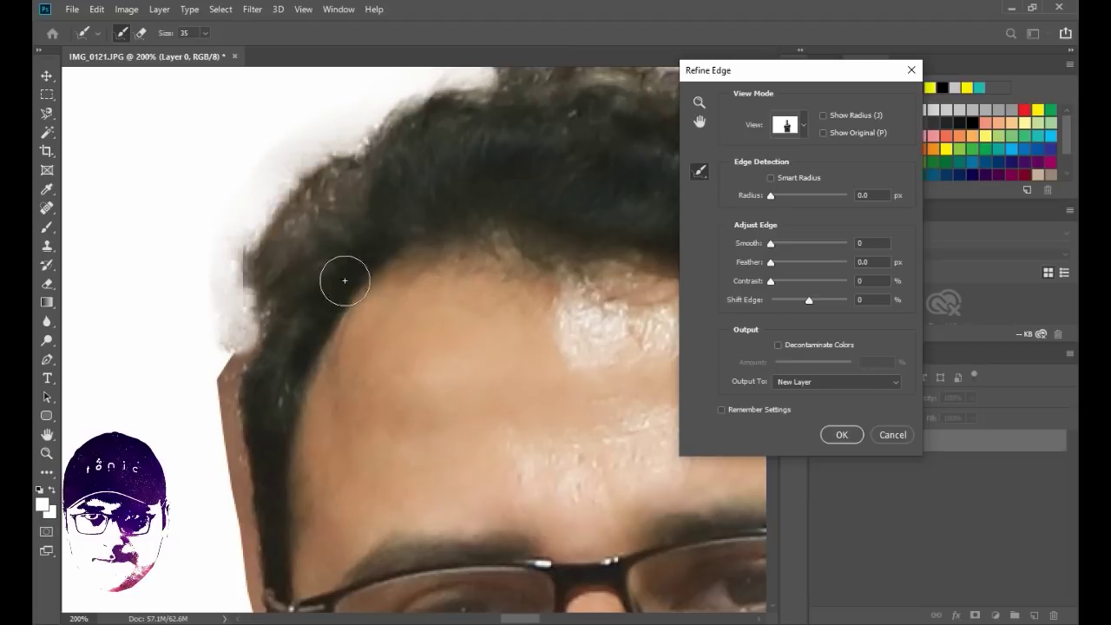
left_click_drag(256, 419, 369, 211)
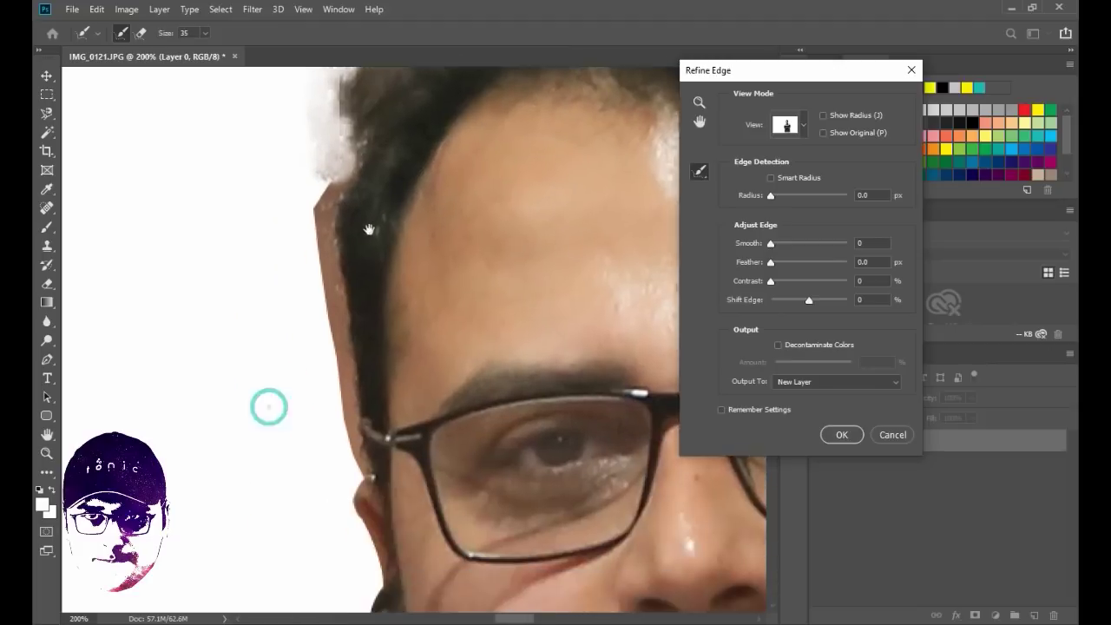
mouse_move(348, 113)
left_mouse_down()
mouse_move(335, 203)
mouse_move(368, 413)
left_mouse_up()
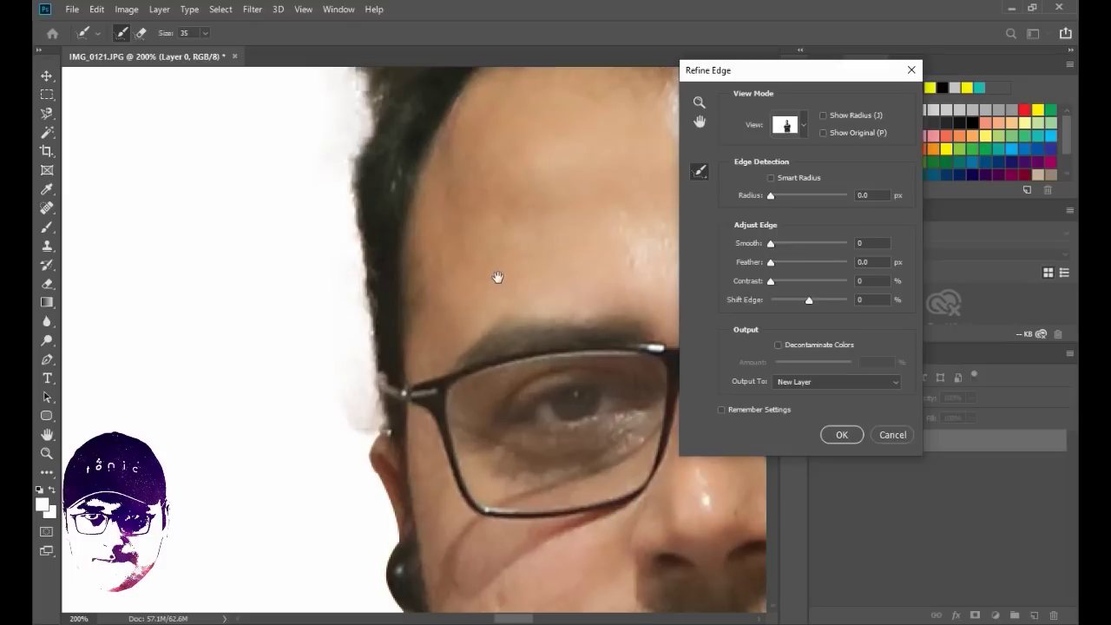
mouse_move(497, 277)
left_mouse_down()
mouse_move(318, 367)
mouse_move(178, 513)
left_mouse_up()
mouse_move(489, 418)
left_mouse_down()
mouse_move(255, 478)
mouse_move(251, 457)
left_mouse_up()
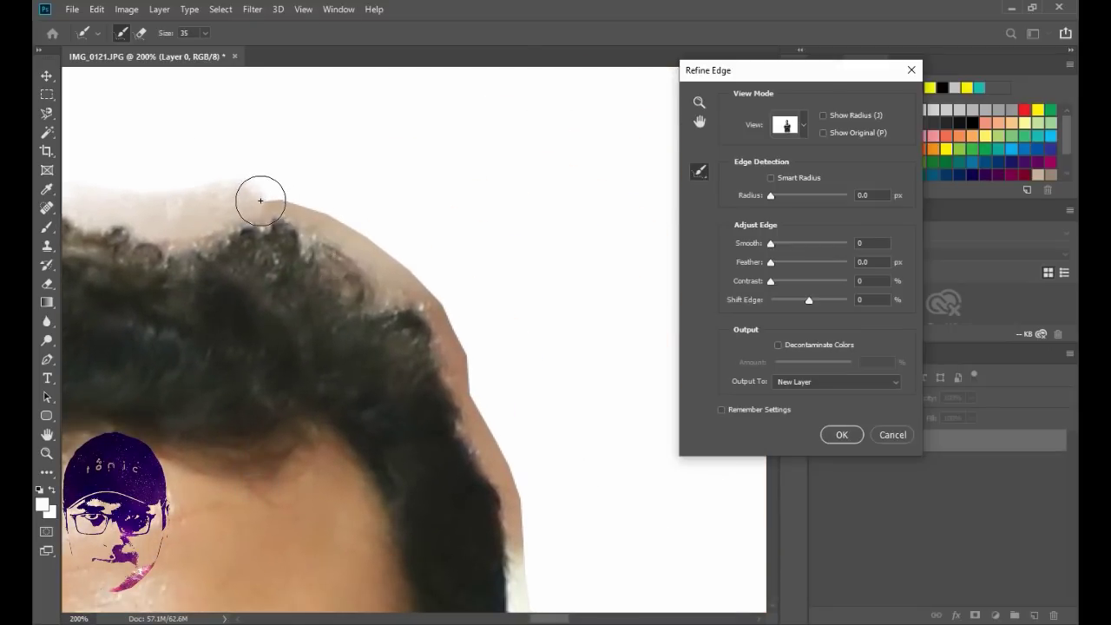
- Brush Refine Radius over the top hair edge, down the hair and around the ear
left_click_drag(263, 191, 367, 265)
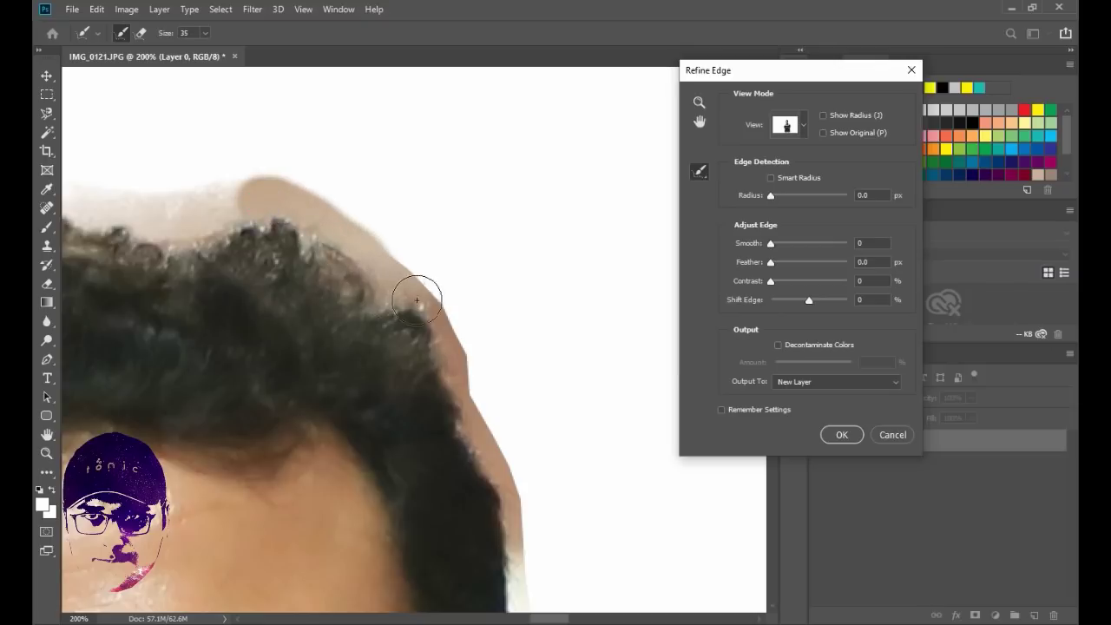
mouse_move(417, 300)
left_mouse_down()
mouse_move(442, 321)
mouse_move(521, 528)
left_mouse_up()
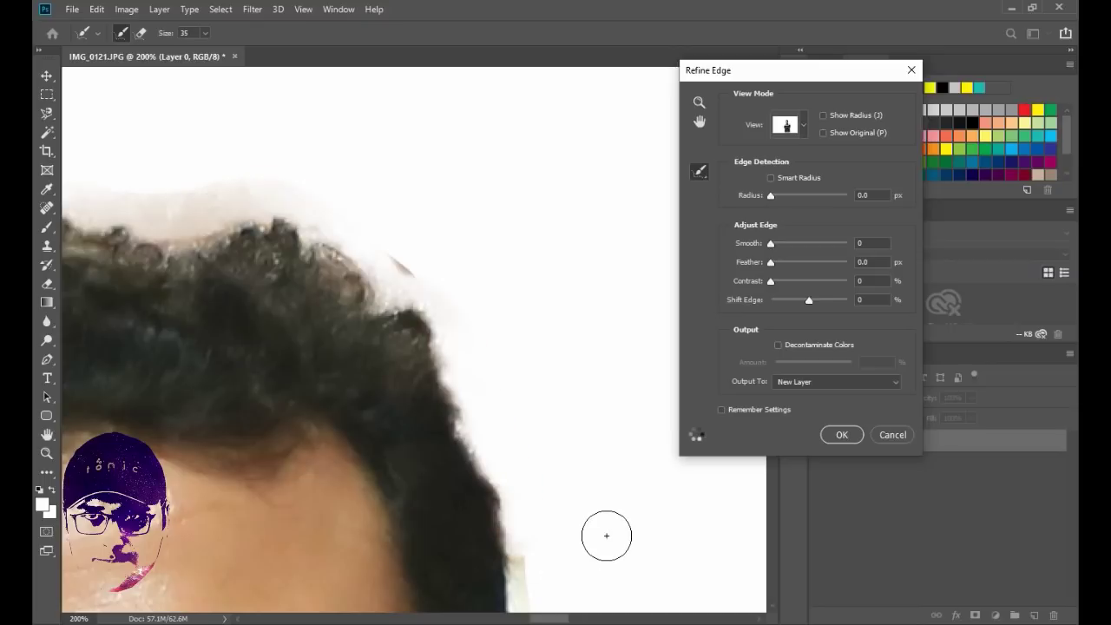
mouse_move(529, 486)
left_mouse_down()
mouse_move(454, 79)
mouse_move(463, 99)
left_mouse_up()
left_click_drag(451, 162, 453, 304)
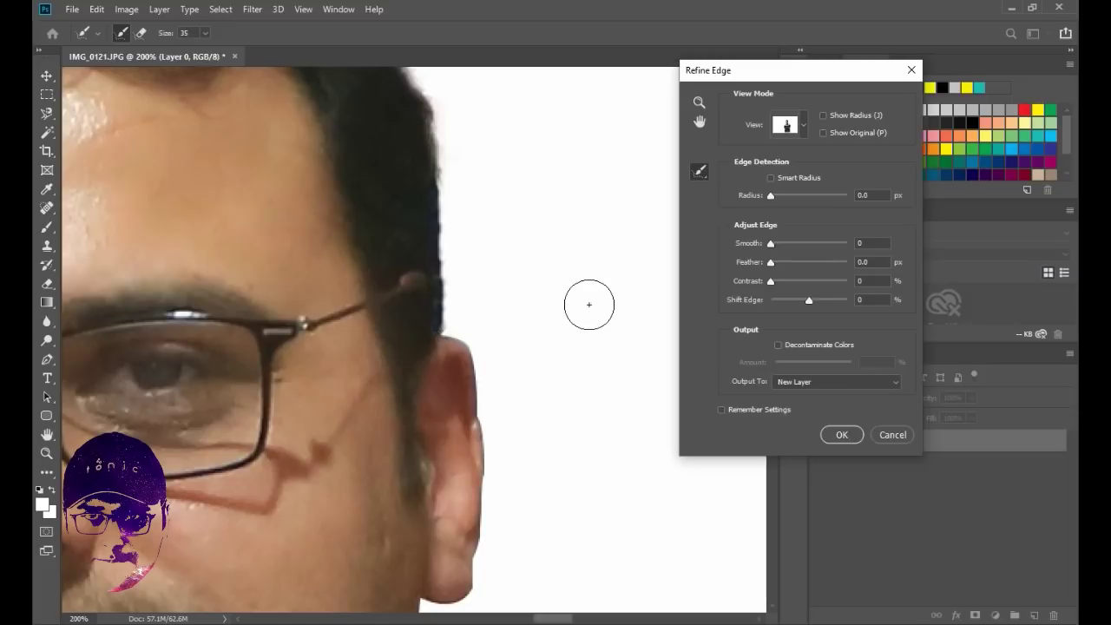
left_click_drag(455, 322, 458, 323)
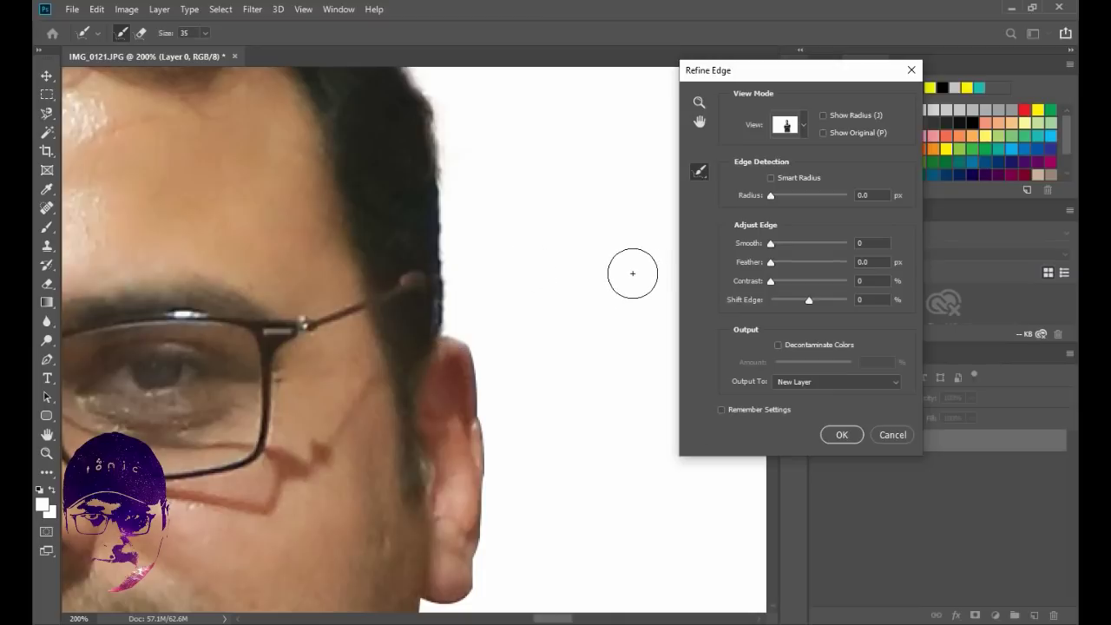
left_click_drag(495, 221, 602, 518)
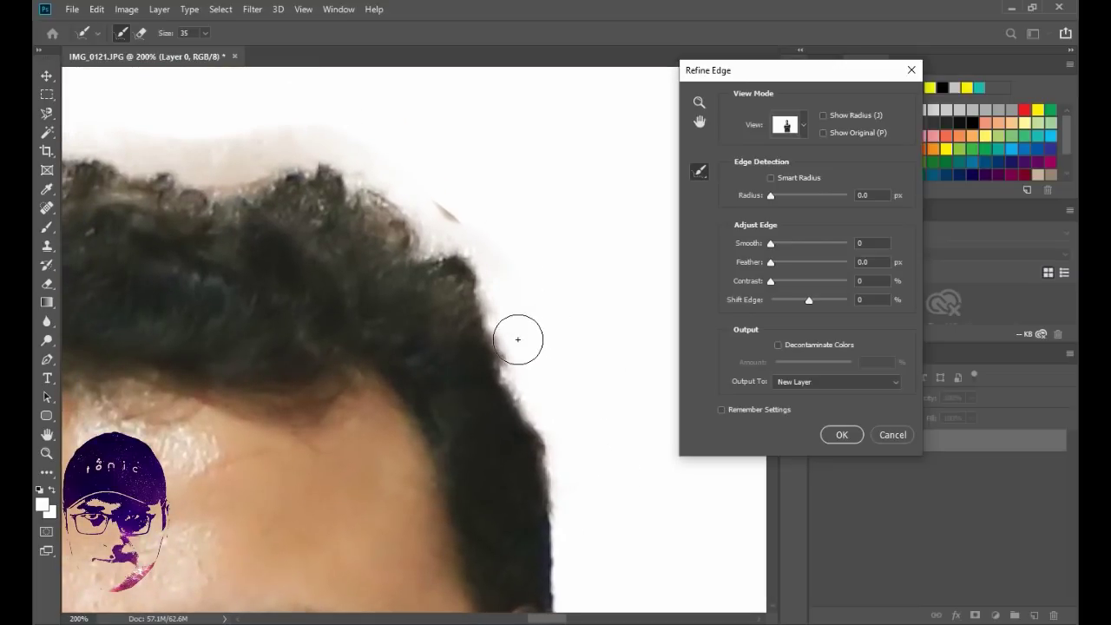
mouse_move(519, 339)
left_mouse_down()
mouse_move(481, 246)
mouse_move(347, 141)
mouse_move(324, 143)
left_mouse_up()
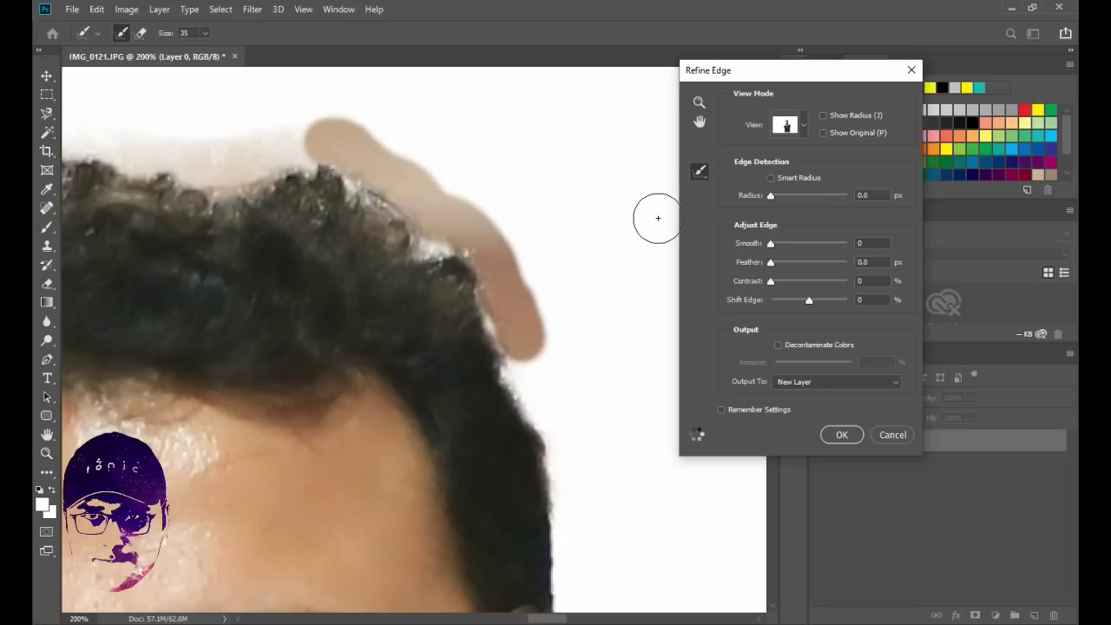
- Refine the hair edges on both sides, at the temple and above the forehead
left_click_drag(264, 262, 438, 377)
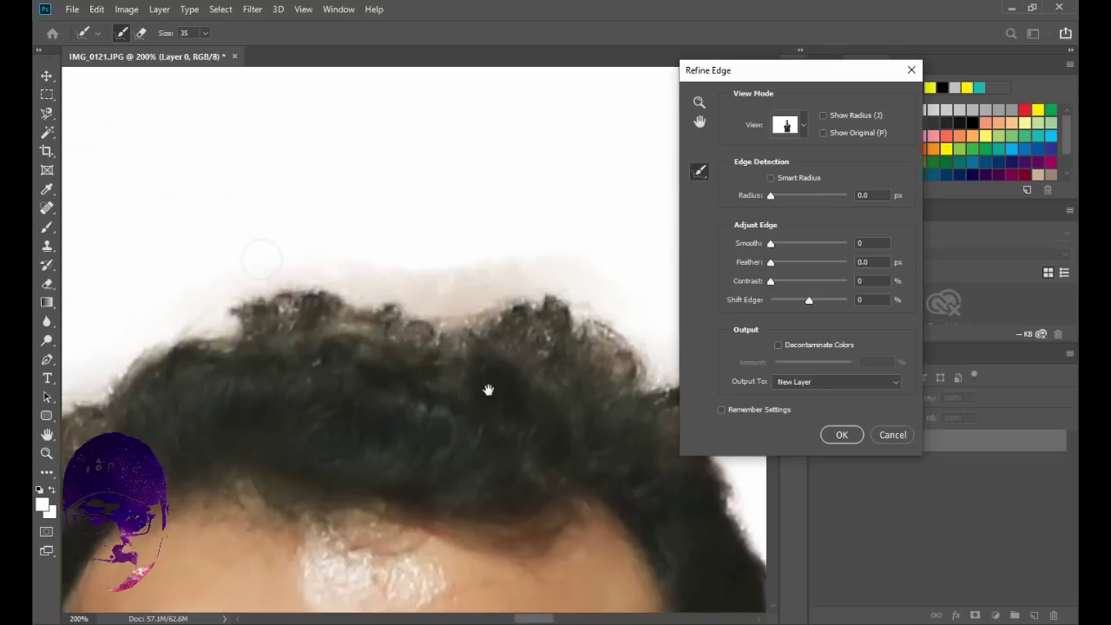
mouse_move(575, 305)
left_mouse_down()
mouse_move(563, 269)
mouse_move(493, 258)
mouse_move(403, 289)
mouse_move(283, 255)
mouse_move(282, 232)
left_mouse_up()
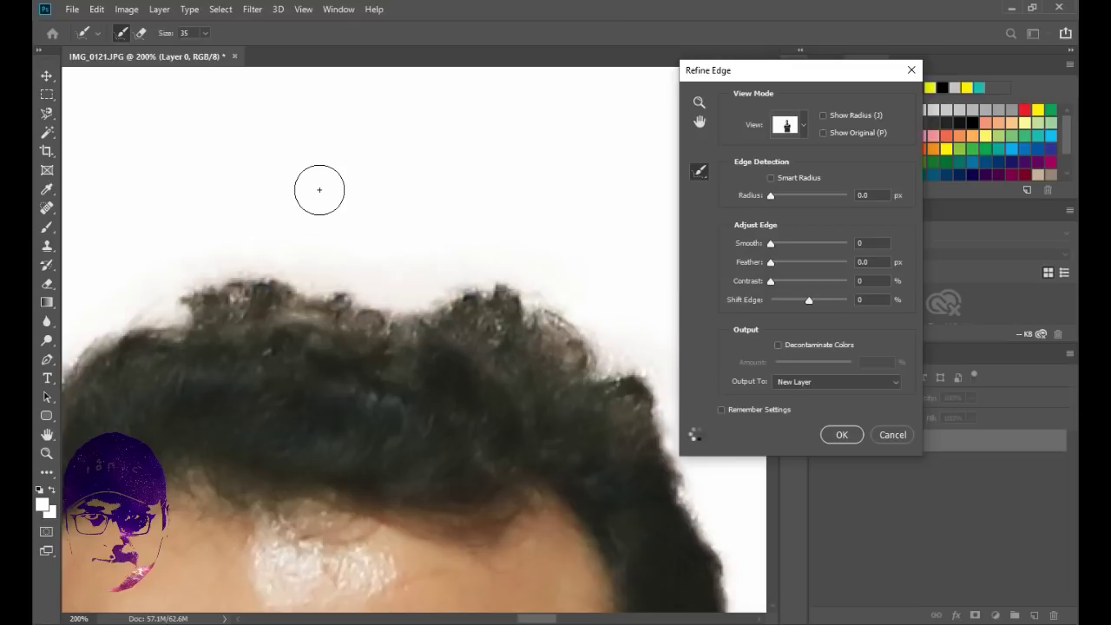
mouse_move(171, 399)
left_mouse_down()
mouse_move(329, 268)
mouse_move(335, 320)
mouse_move(300, 338)
left_mouse_up()
mouse_move(350, 196)
left_mouse_down()
mouse_move(272, 248)
mouse_move(218, 260)
mouse_move(200, 251)
left_mouse_up()
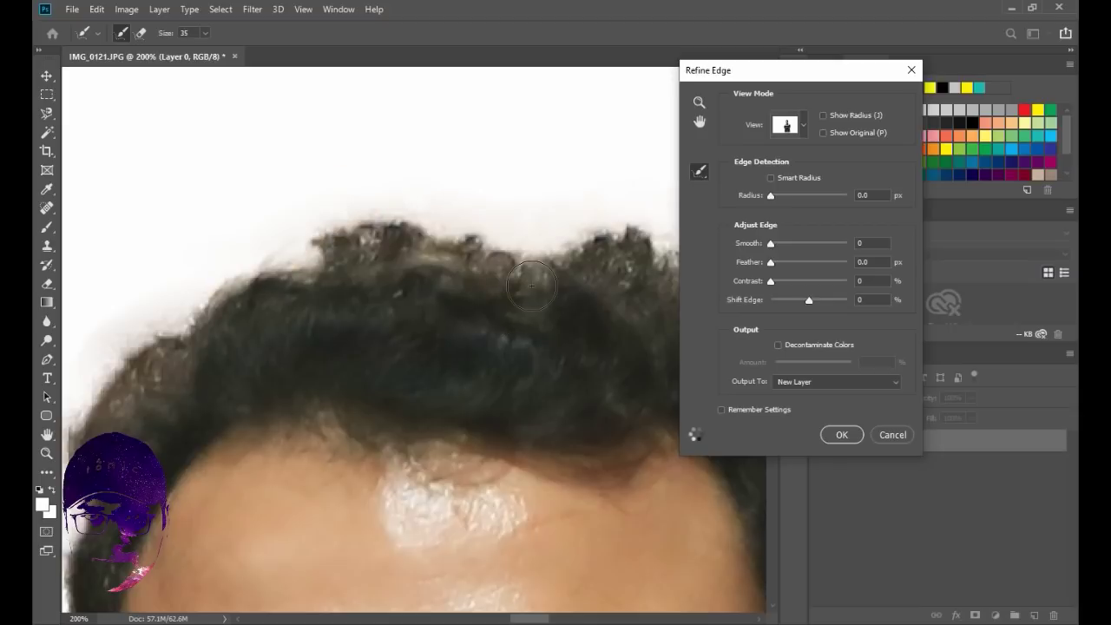
mouse_move(326, 215)
left_mouse_down()
mouse_move(402, 189)
mouse_move(437, 218)
mouse_move(513, 235)
mouse_move(632, 206)
left_mouse_up()
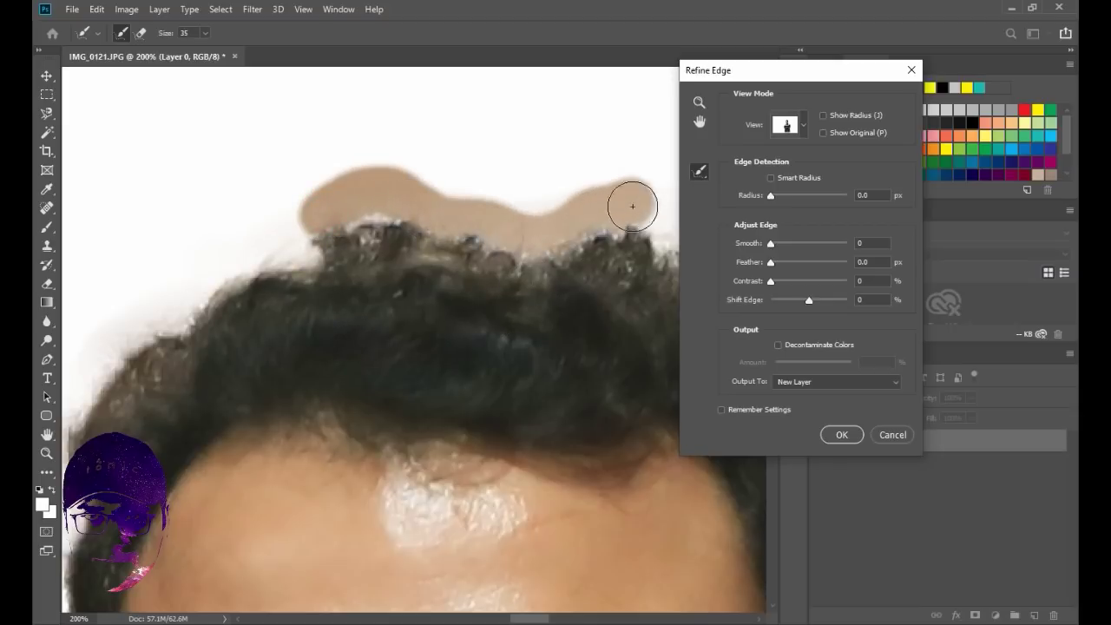
left_click_drag(575, 365, 332, 347)
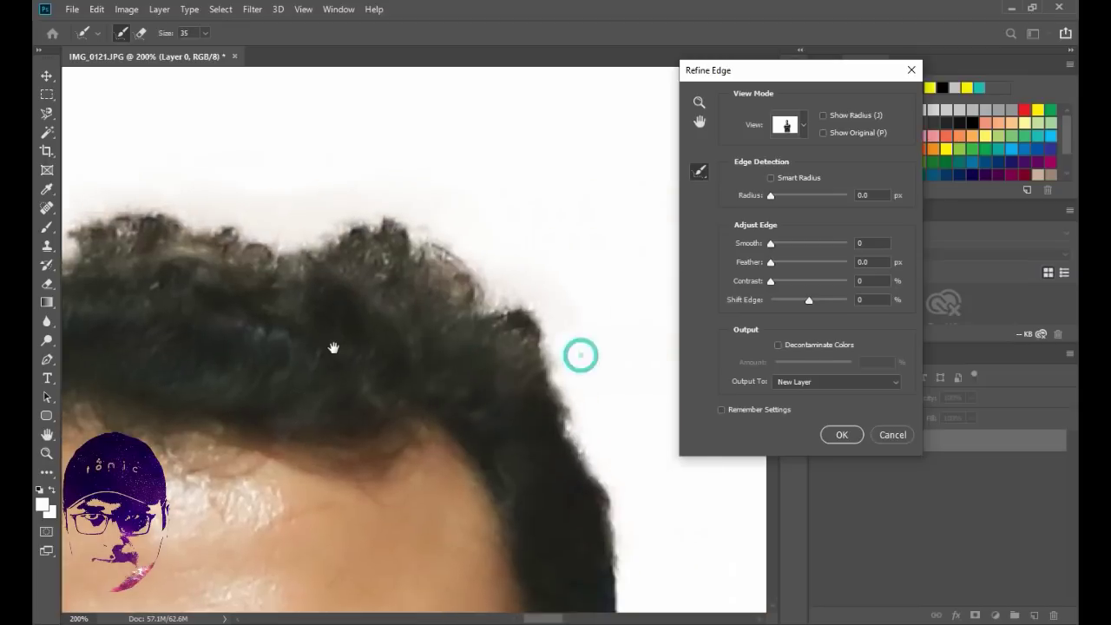
mouse_move(451, 249)
left_mouse_down()
mouse_move(388, 219)
mouse_move(228, 227)
left_mouse_up()
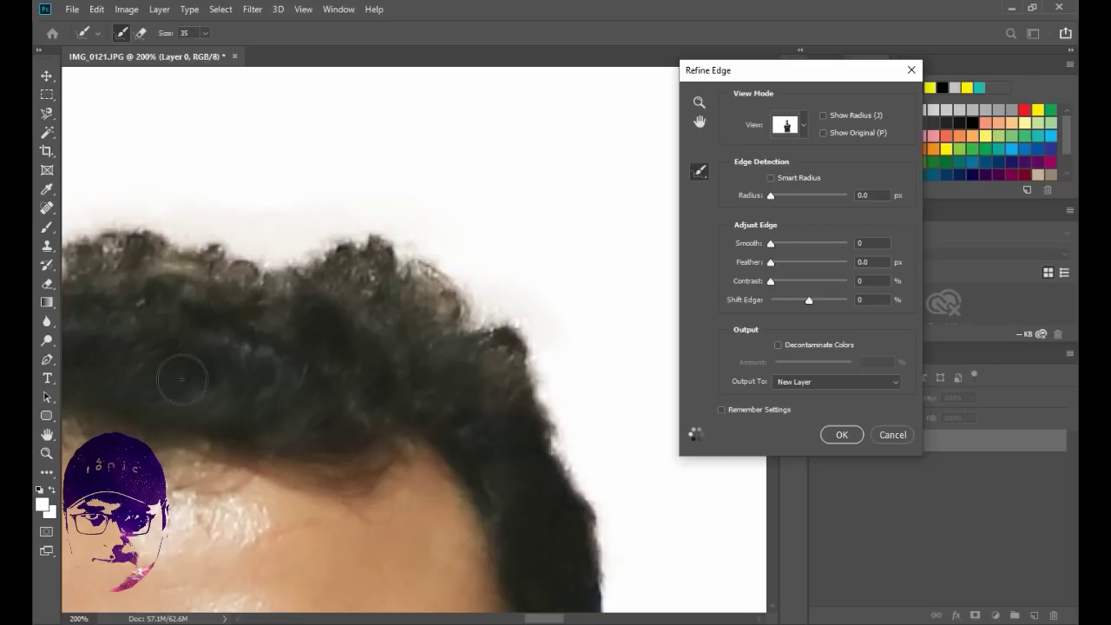
mouse_move(178, 376)
left_mouse_down()
mouse_move(602, 298)
mouse_move(409, 363)
mouse_move(526, 389)
left_mouse_up()
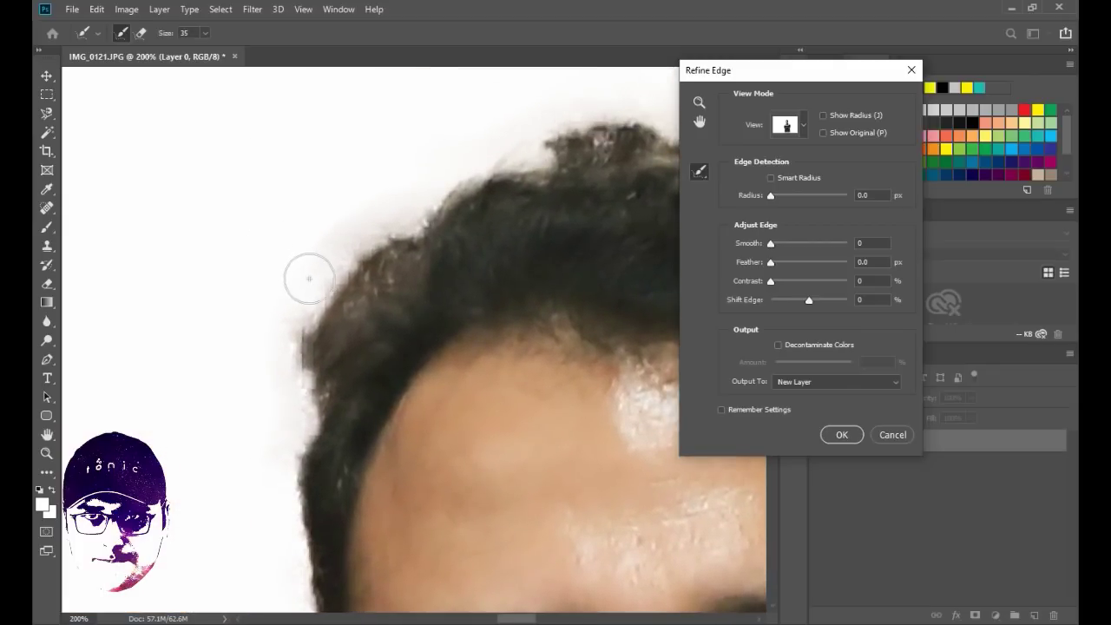
mouse_move(307, 274)
left_mouse_down()
mouse_move(450, 172)
mouse_move(616, 100)
left_mouse_up()
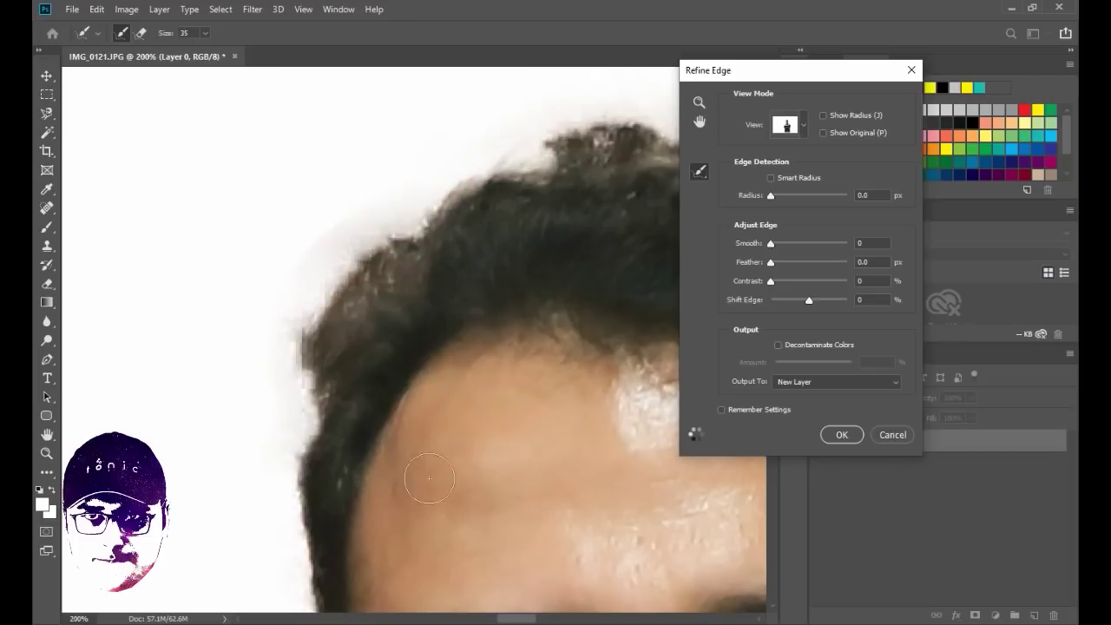
mouse_move(298, 288)
left_mouse_down()
mouse_move(471, 149)
mouse_move(538, 119)
left_mouse_up()
left_click_drag(518, 366, 457, 253)
mouse_move(186, 303)
left_mouse_down()
mouse_move(173, 233)
mouse_move(218, 144)
mouse_move(260, 102)
left_mouse_up()
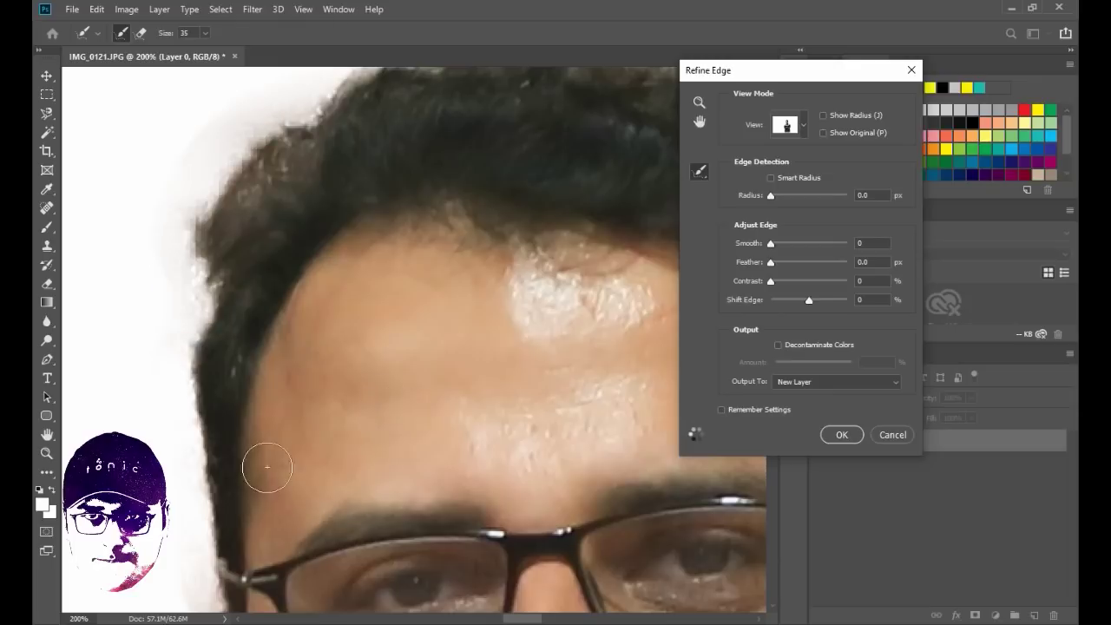
- Refine the edge along and beside the ear, then zoom out to 50% to check the head
left_click_drag(268, 461, 347, 186)
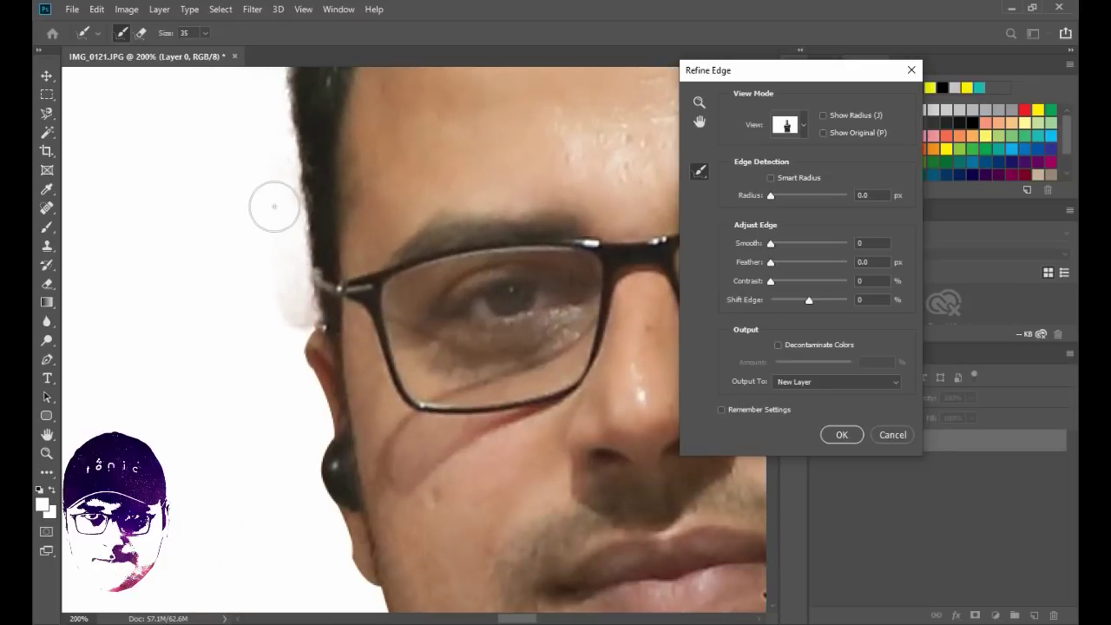
left_click_drag(274, 196, 302, 310)
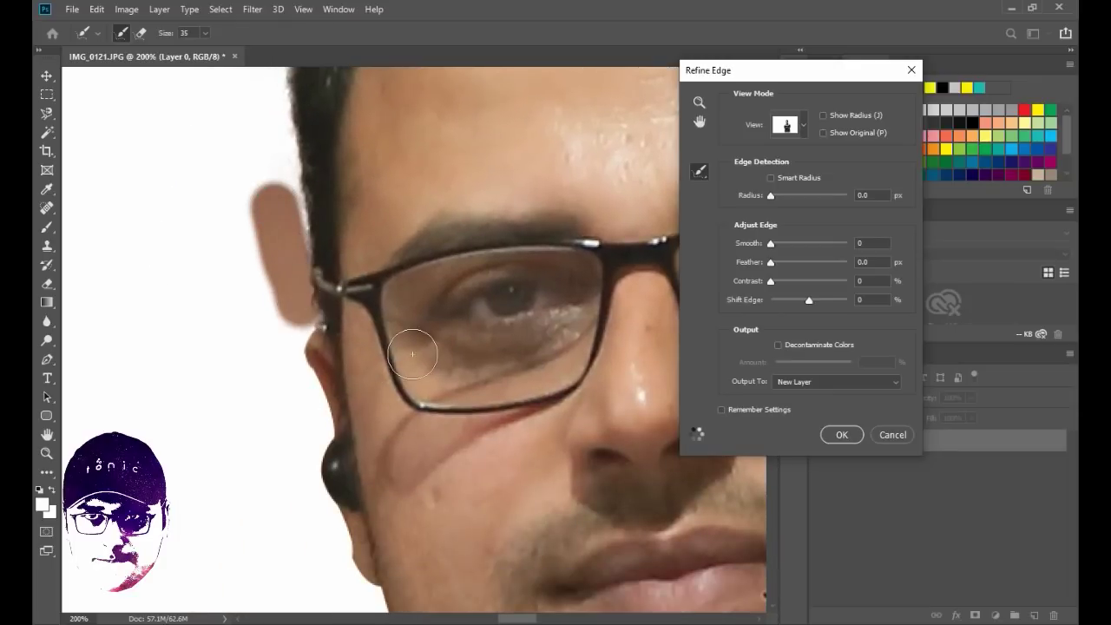
left_click(274, 321)
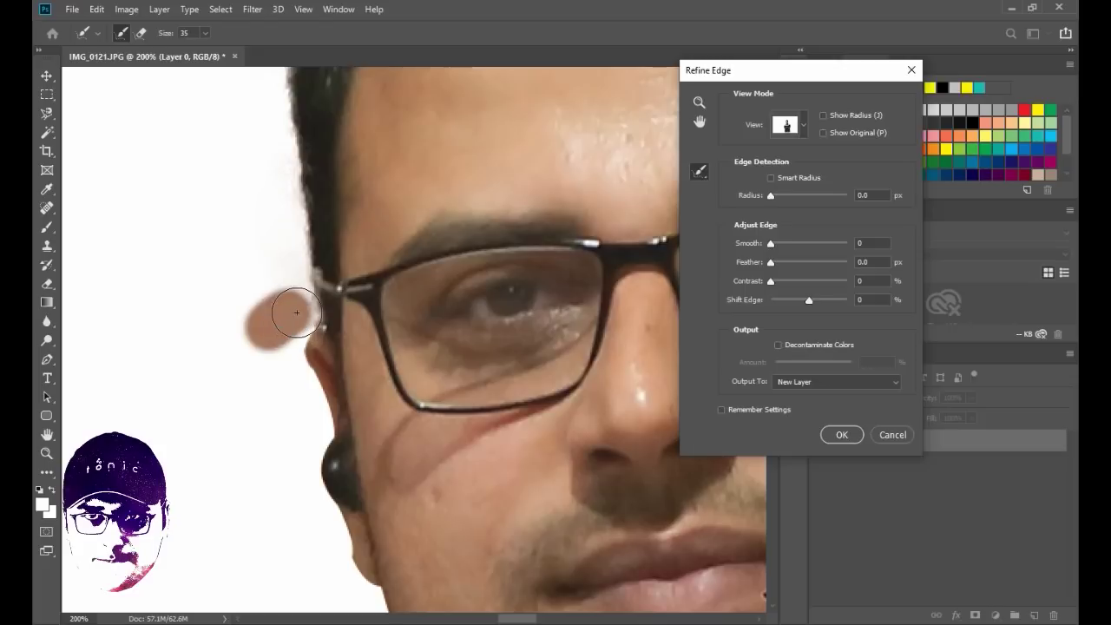
left_click_drag(274, 321, 287, 228)
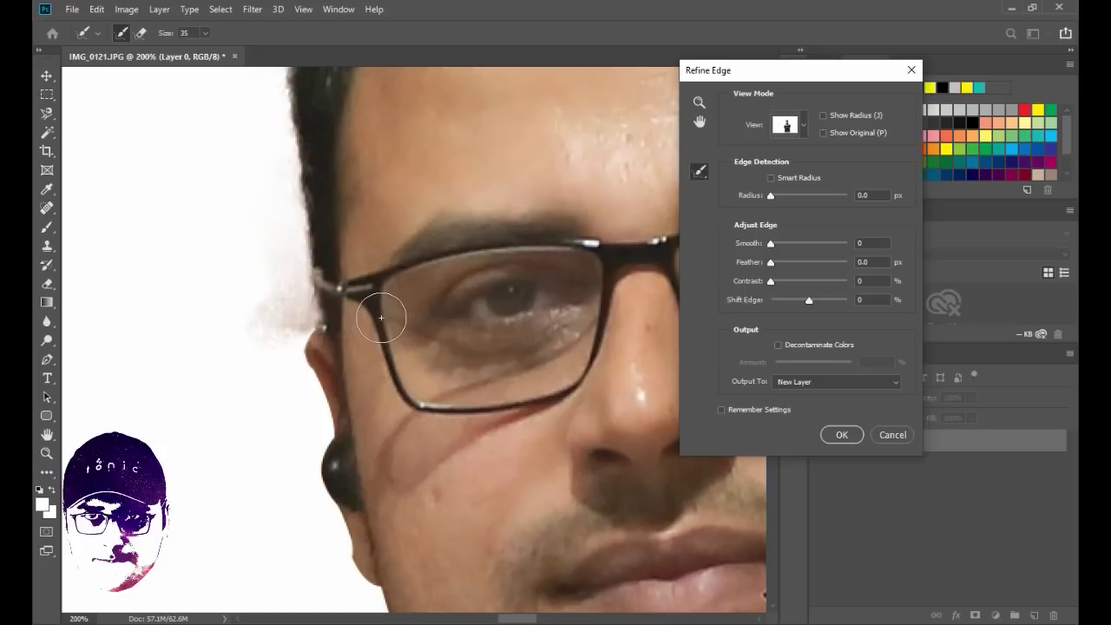
mouse_move(381, 318)
left_mouse_down()
mouse_move(297, 339)
mouse_move(265, 313)
mouse_move(266, 250)
mouse_move(321, 332)
mouse_move(278, 318)
mouse_move(268, 243)
mouse_move(283, 249)
left_mouse_up()
key("ctrl+minus")
key("ctrl+minus")
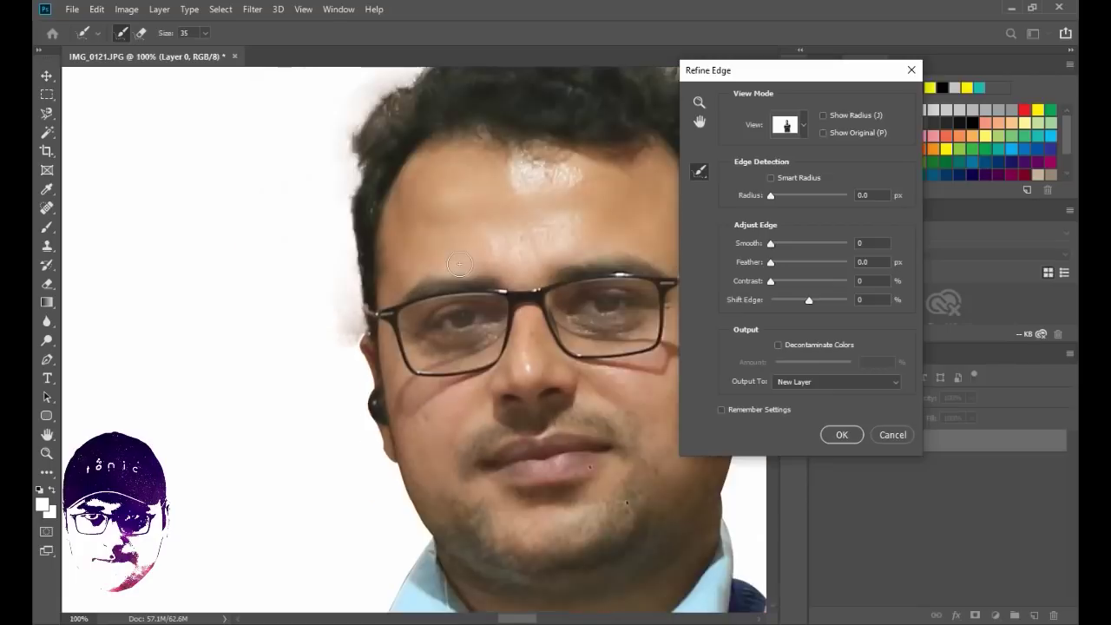
key("ctrl+minus")
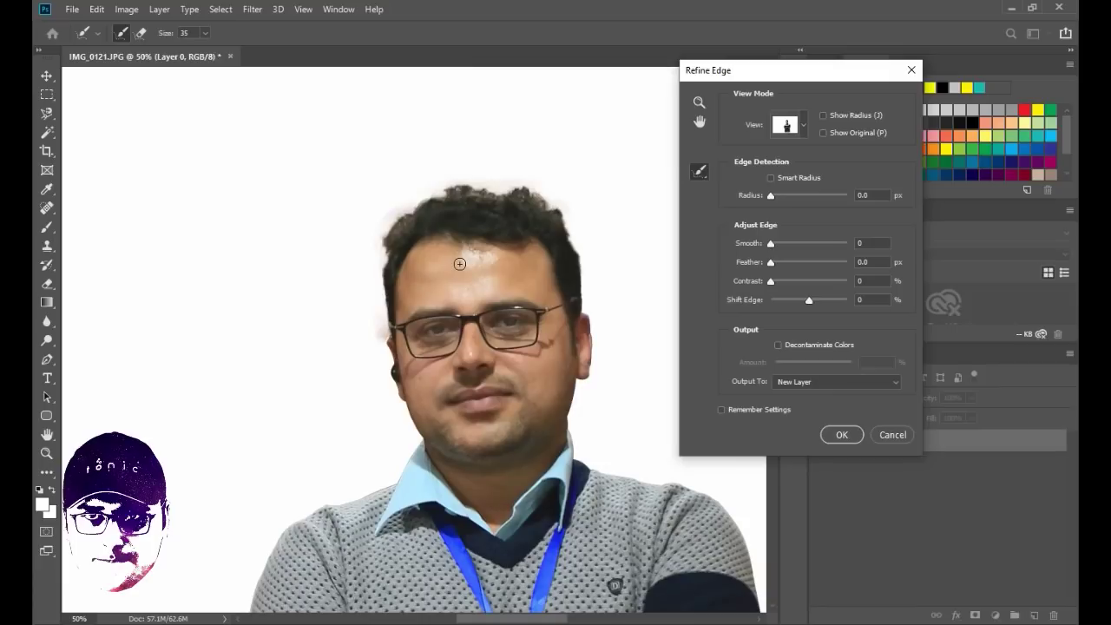
mouse_move(617, 433)
left_mouse_down()
mouse_move(521, 441)
mouse_move(498, 425)
mouse_move(529, 412)
mouse_move(509, 300)
mouse_move(531, 307)
mouse_move(535, 357)
mouse_move(560, 349)
left_mouse_up()
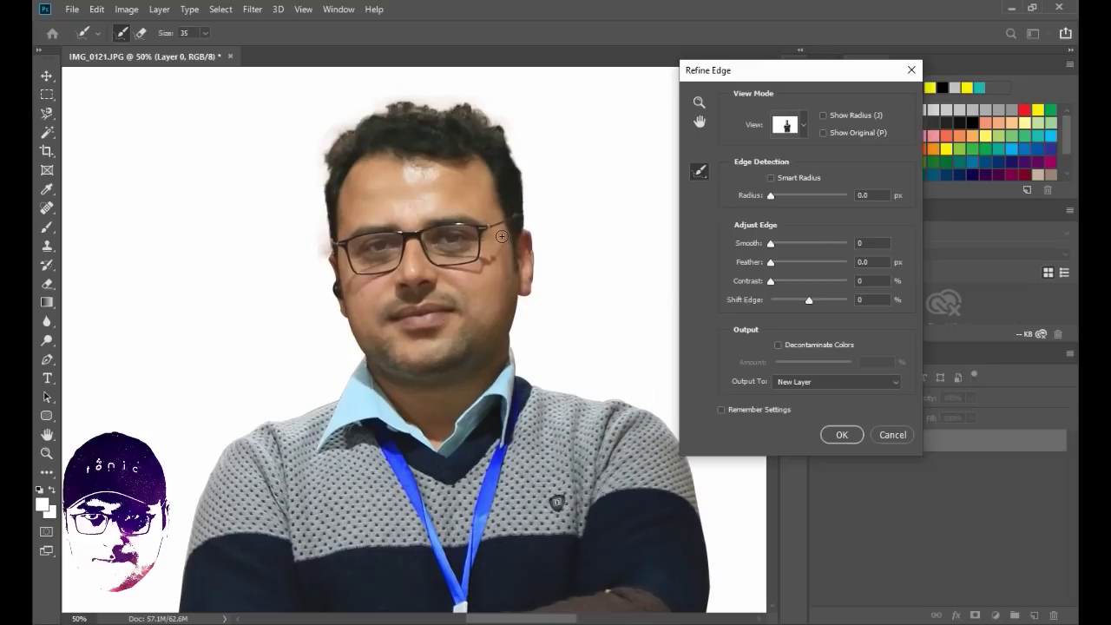
left_click(796, 383)
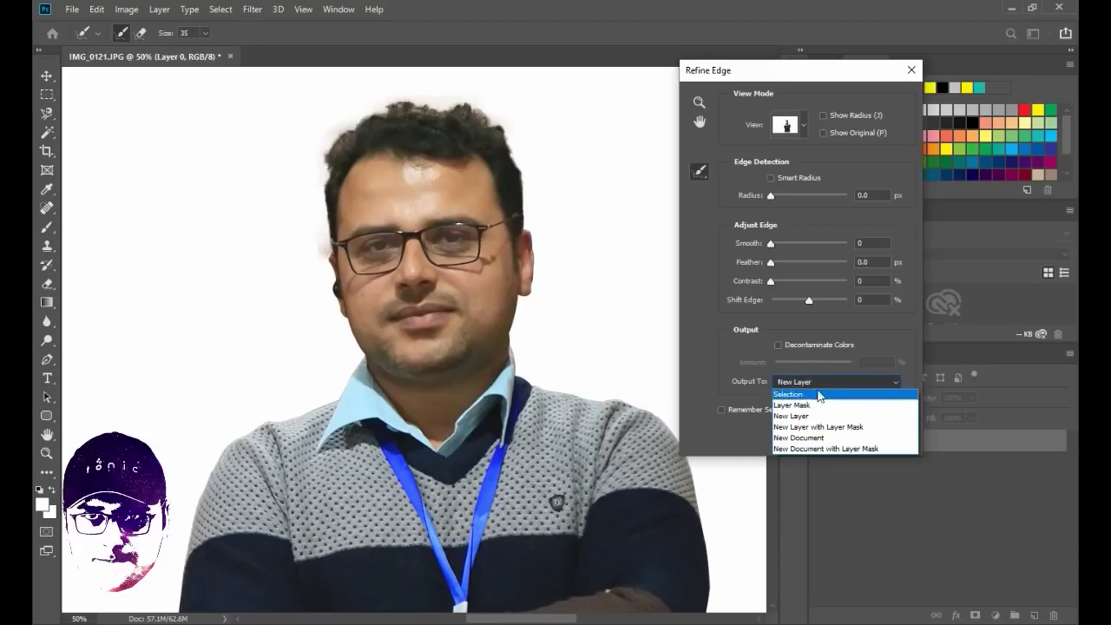
left_click(796, 418)
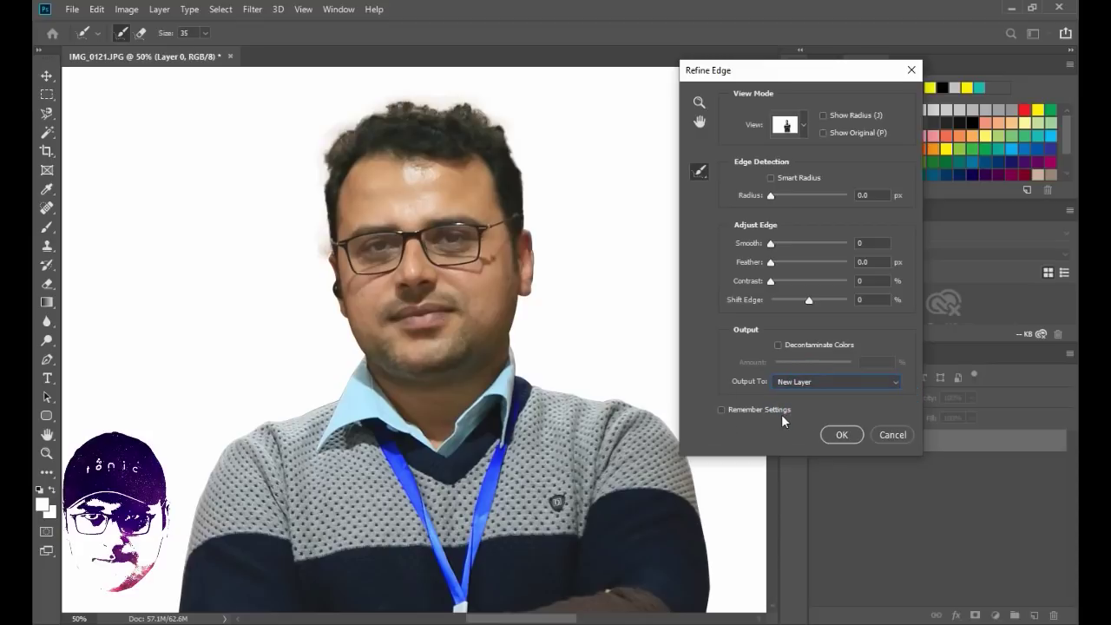
left_click(840, 435)
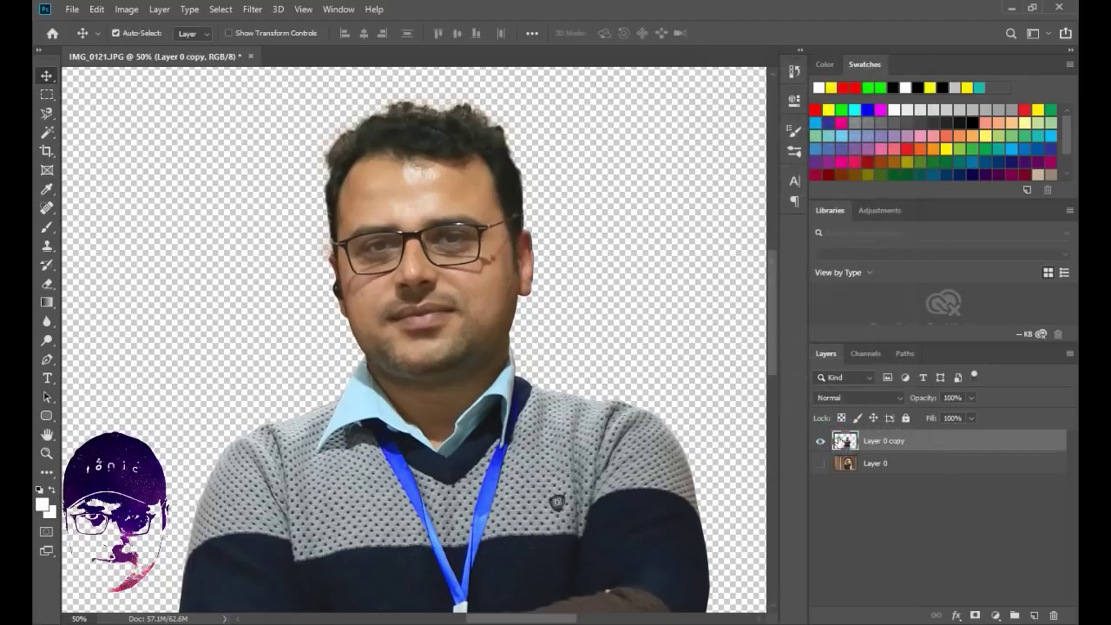
key("ctrl+minus")
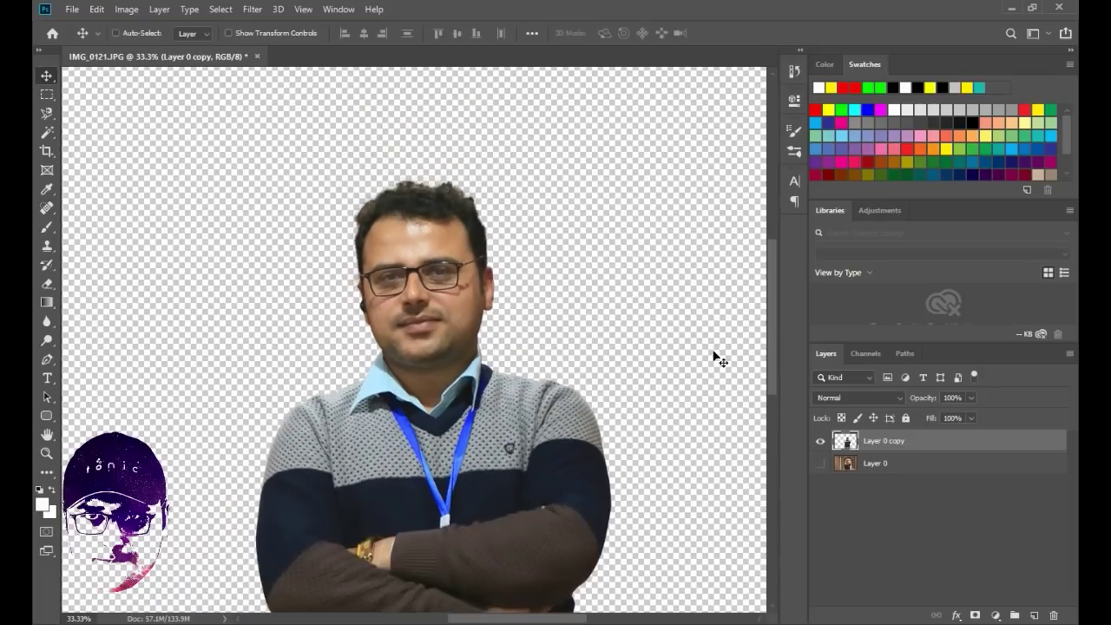
key("ctrl+minus")
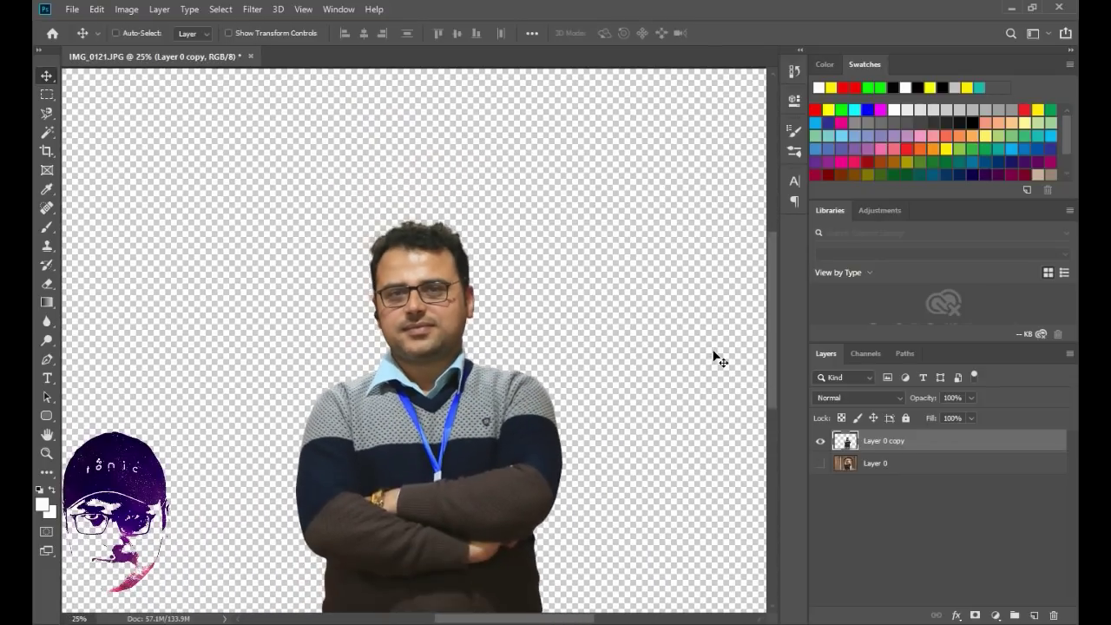
mouse_move(770, 304)
left_mouse_down()
mouse_move(772, 354)
mouse_move(768, 334)
left_mouse_up()
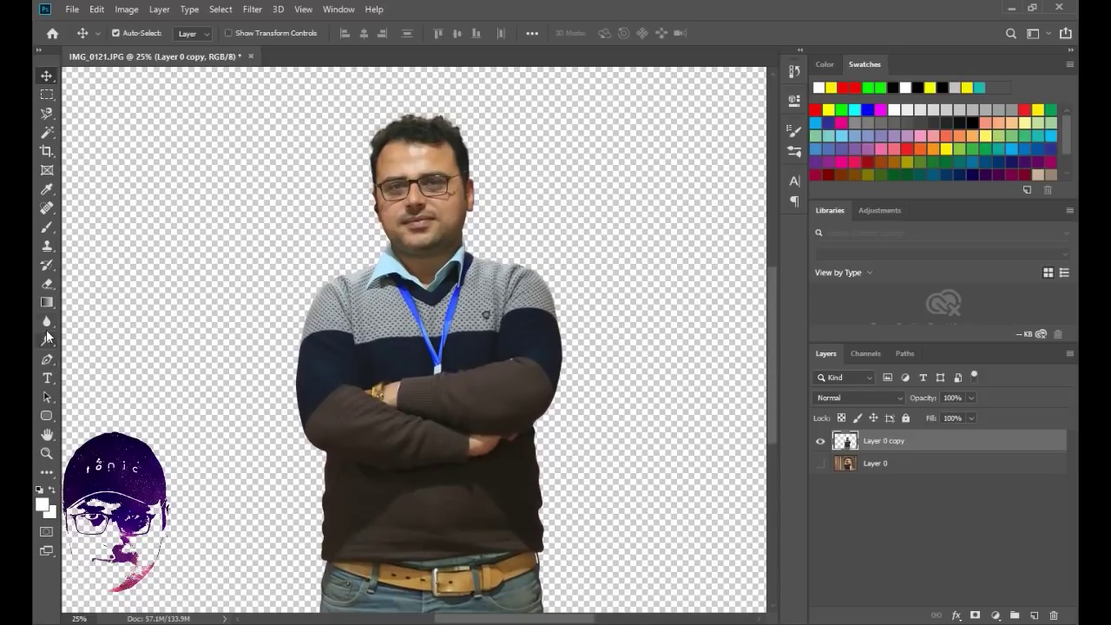
- Draw a rectangle covering the whole canvas and fill it with orange
left_click(51, 417)
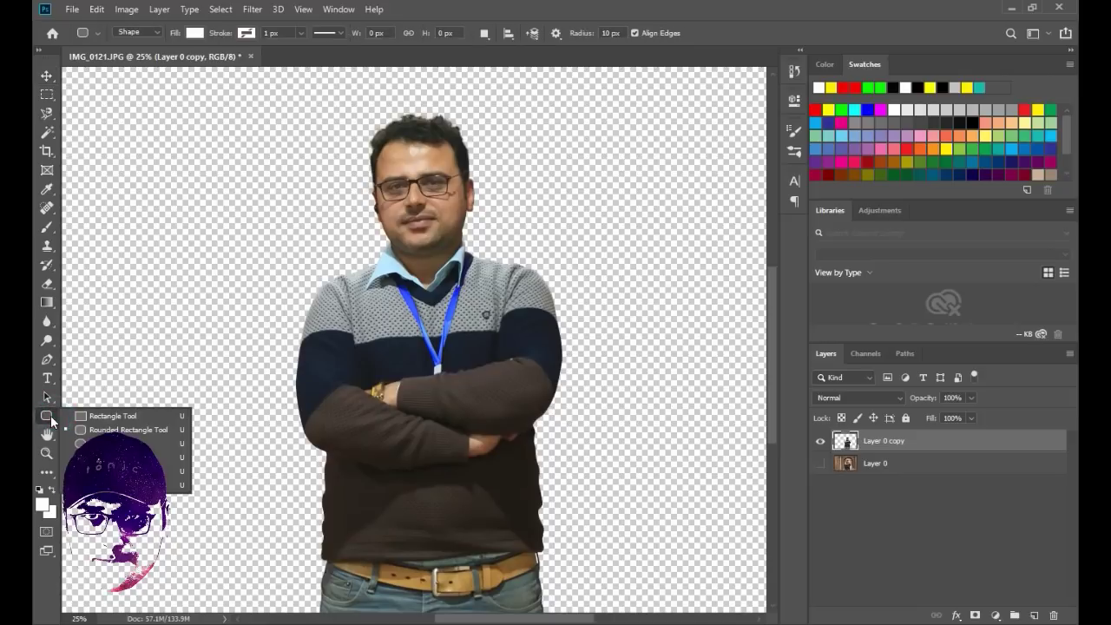
left_click(85, 417)
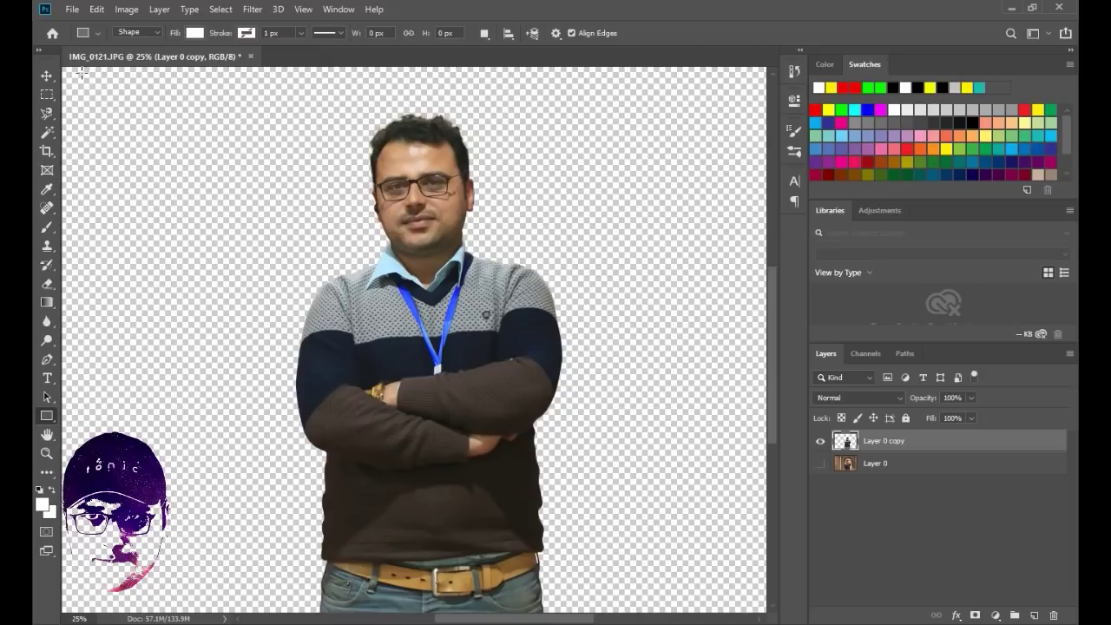
mouse_move(81, 74)
left_mouse_down()
mouse_move(713, 512)
mouse_move(758, 524)
left_mouse_up()
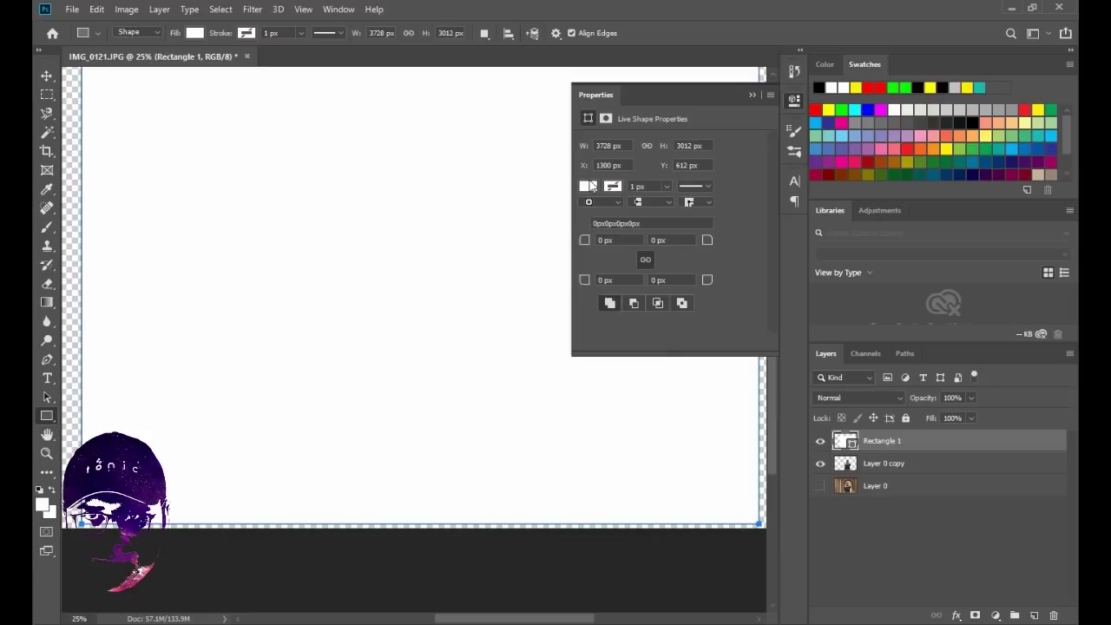
left_click(588, 186)
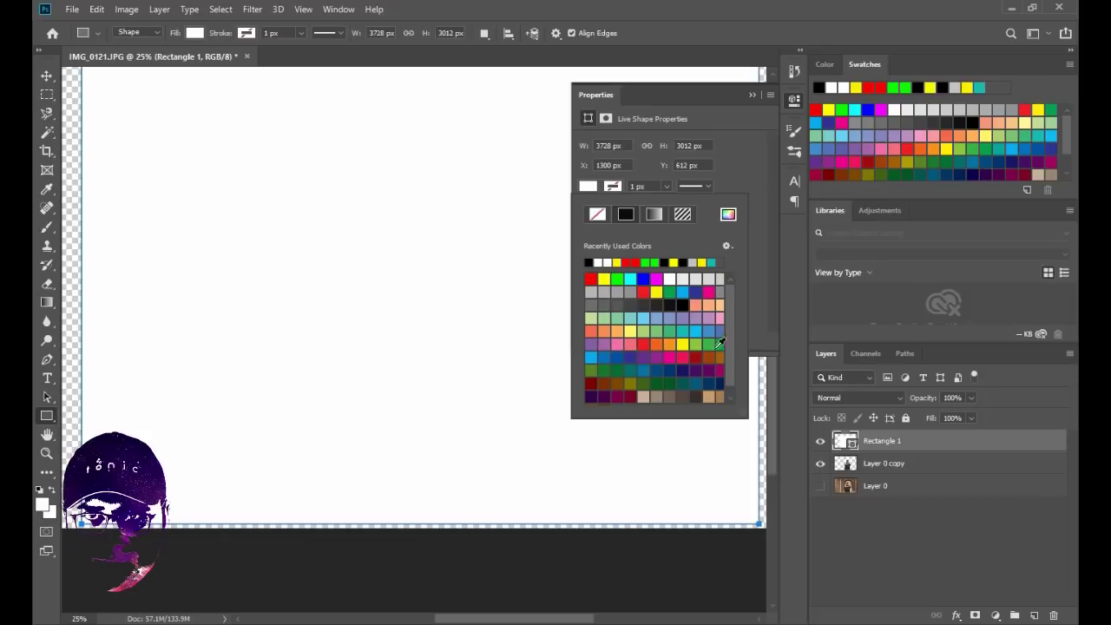
left_click(663, 343)
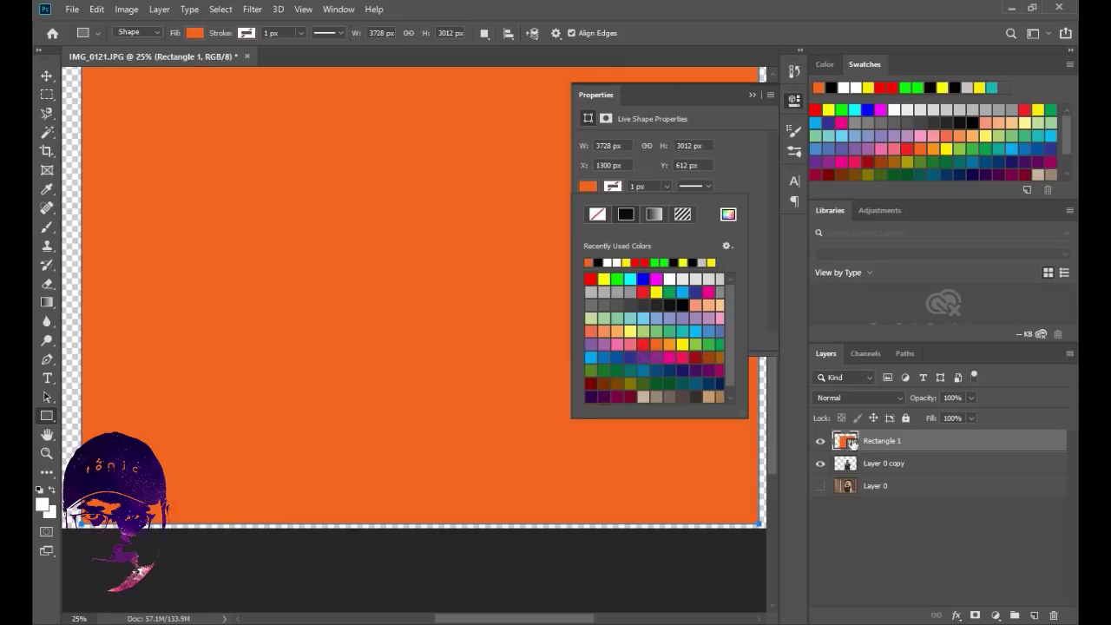
- Move Rectangle 1 below Layer 0 copy in the Layers panel
left_click_drag(850, 443, 842, 522)
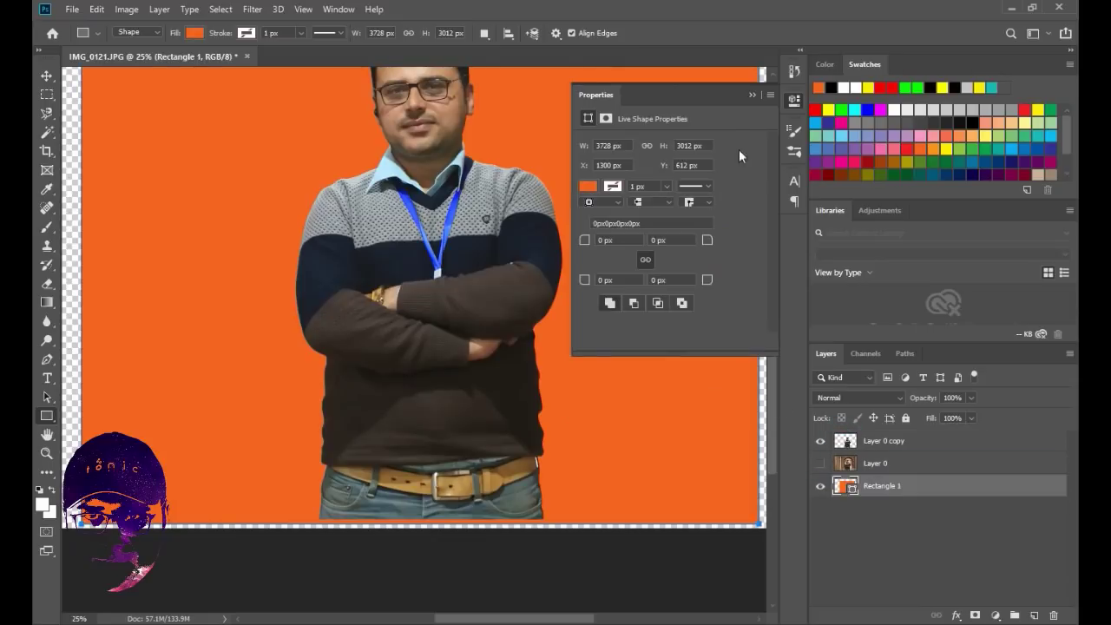
left_click(752, 96)
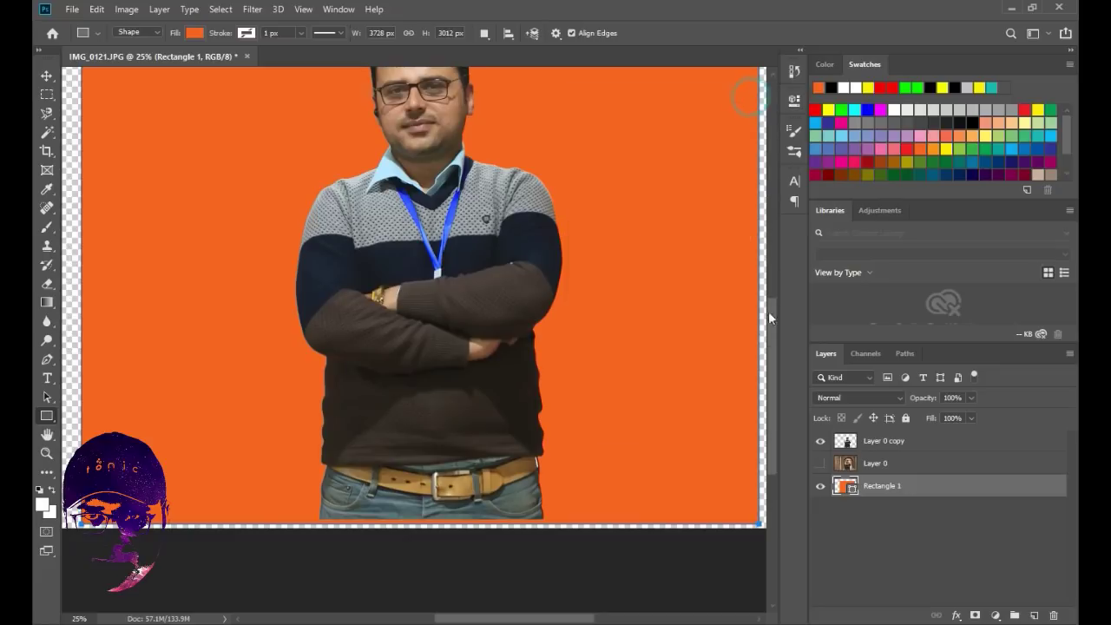
scroll(773, 360, "up", 2)
left_click_drag(773, 361, 774, 326)
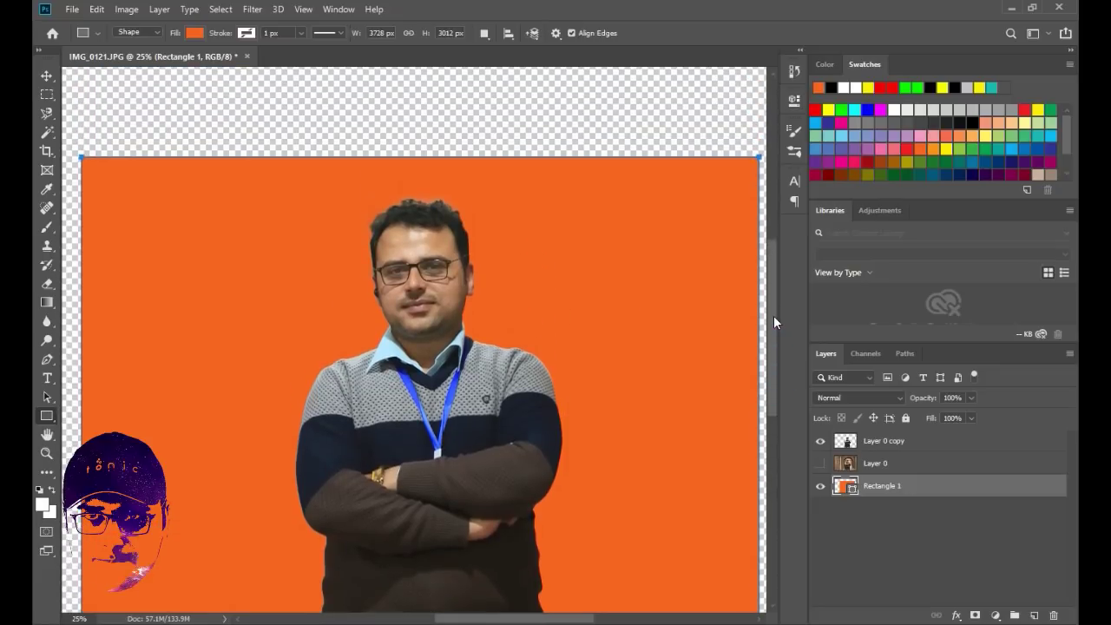
- Zoom to 100–200% on the man's hair to inspect the pale fringe, then pick the Eraser Tool
key("ctrl+plus")
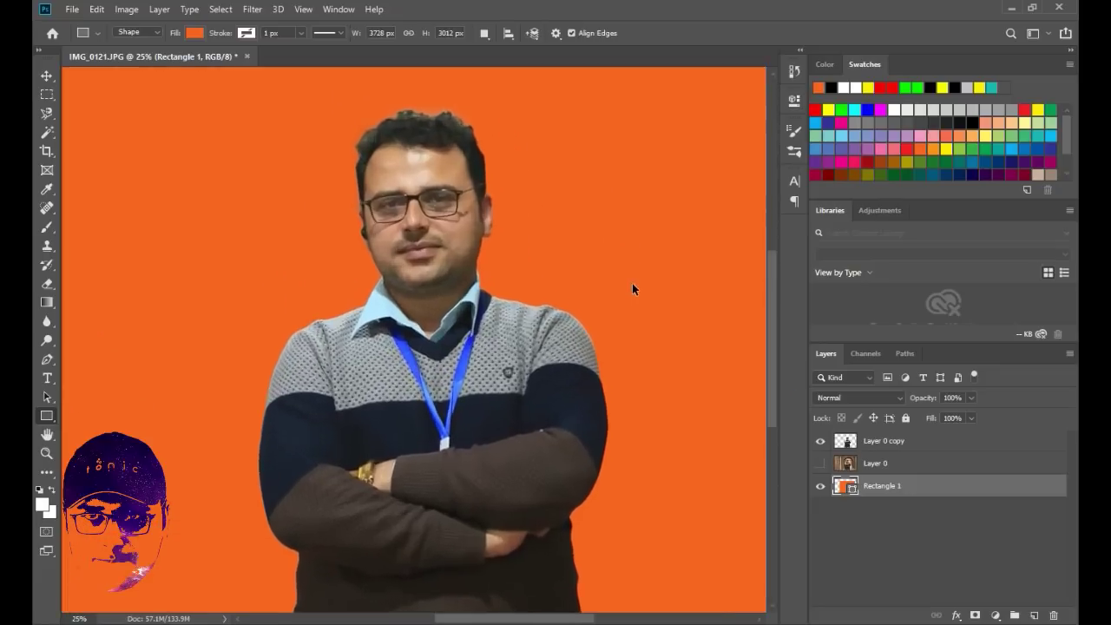
key("ctrl+plus")
key("ctrl+plus")
key("ctrl+plus")
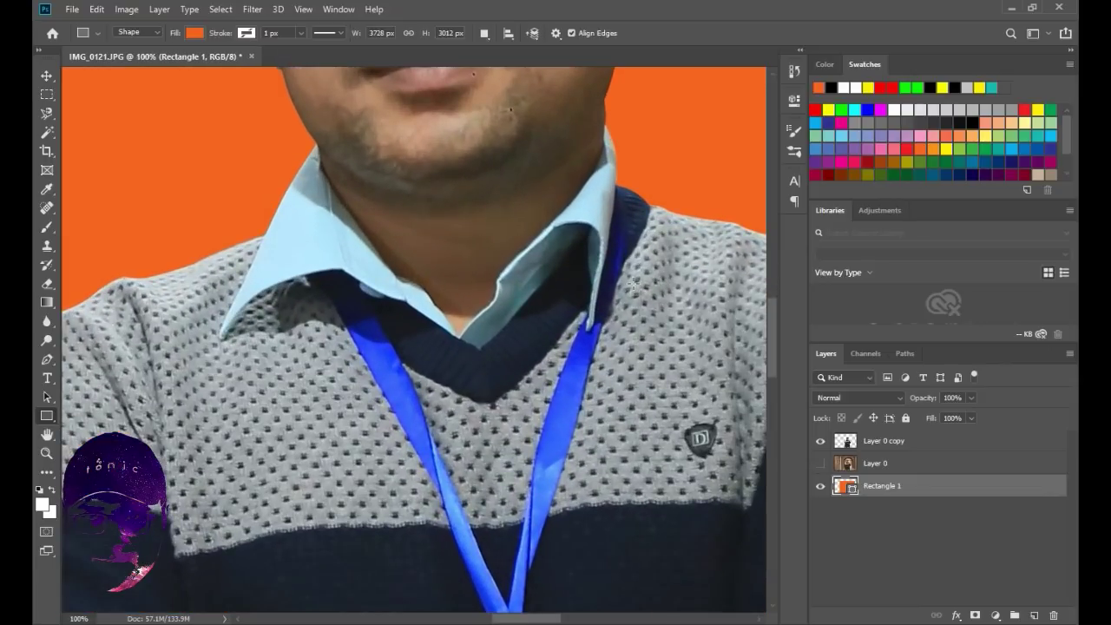
left_click_drag(459, 129, 478, 538)
left_click_drag(552, 274, 534, 330)
mouse_move(399, 295)
left_mouse_down()
mouse_move(385, 322)
mouse_move(414, 340)
mouse_move(446, 292)
mouse_move(418, 353)
left_mouse_up()
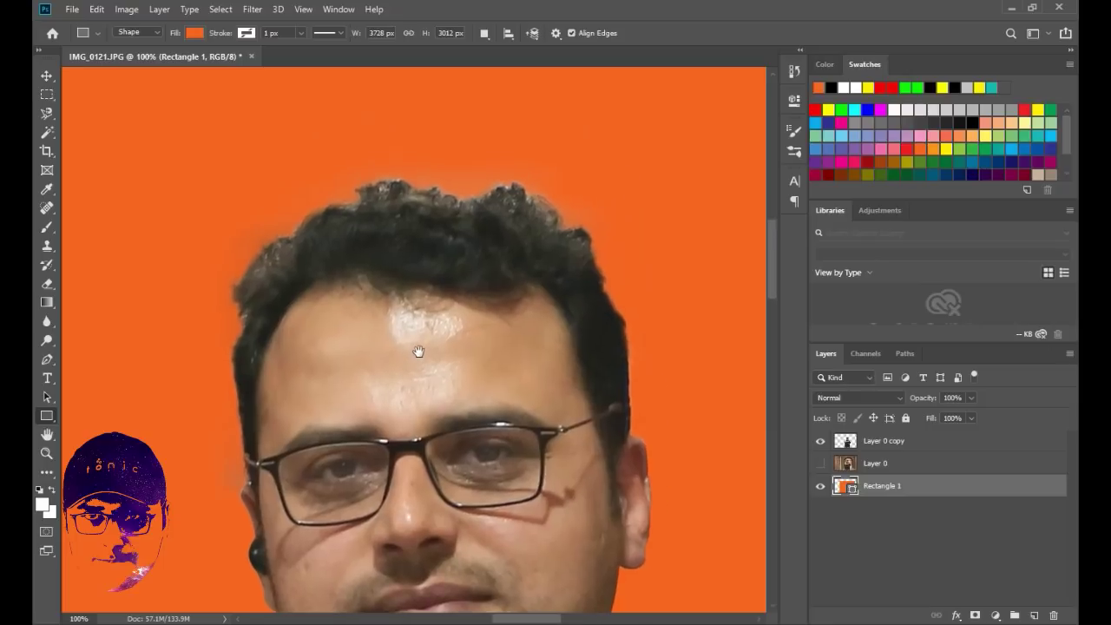
key("ctrl+plus")
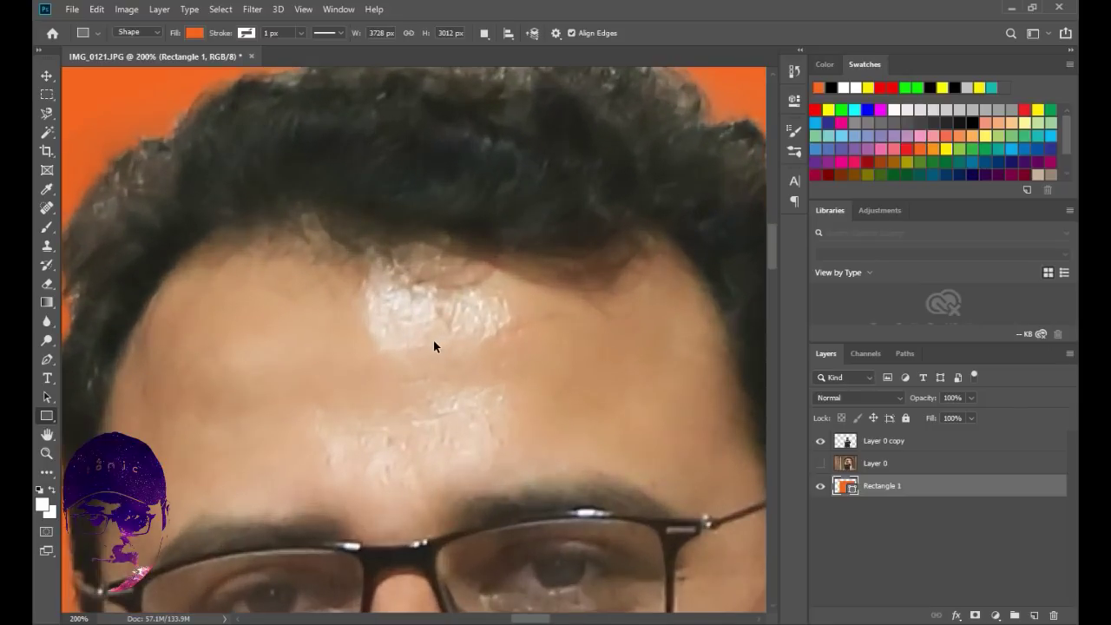
key("ctrl+minus")
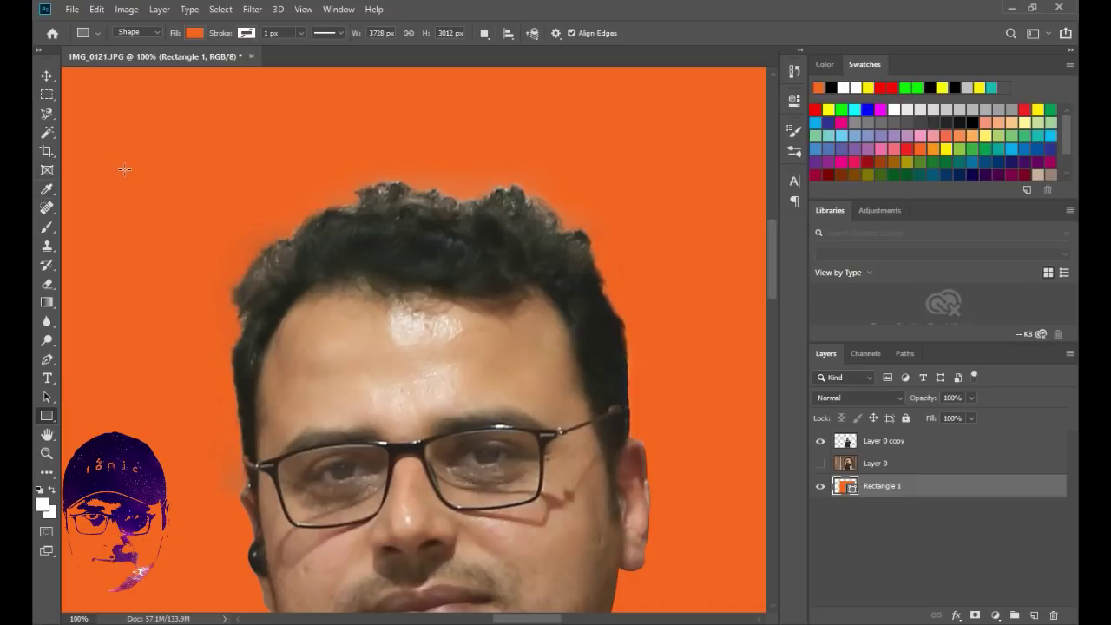
left_click(46, 285)
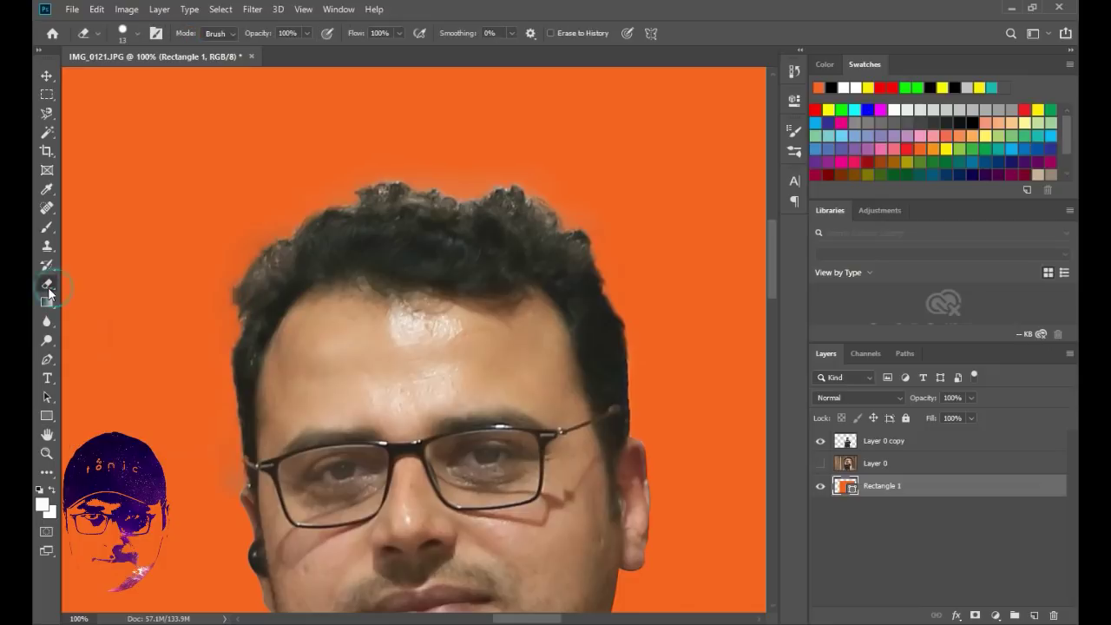
- Select Layer 0 copy and convert it to a Smart Object from its context menu
key("v")
left_click(281, 229)
key("ctrl+minus")
key("ctrl+minus")
key("ctrl+minus")
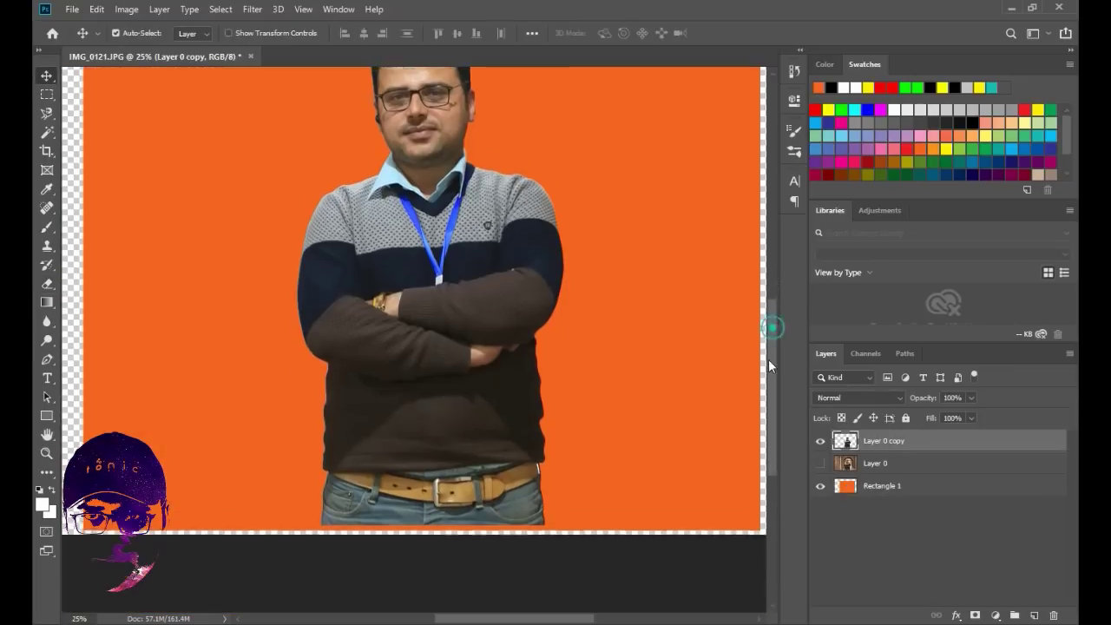
left_click_drag(768, 345, 767, 336)
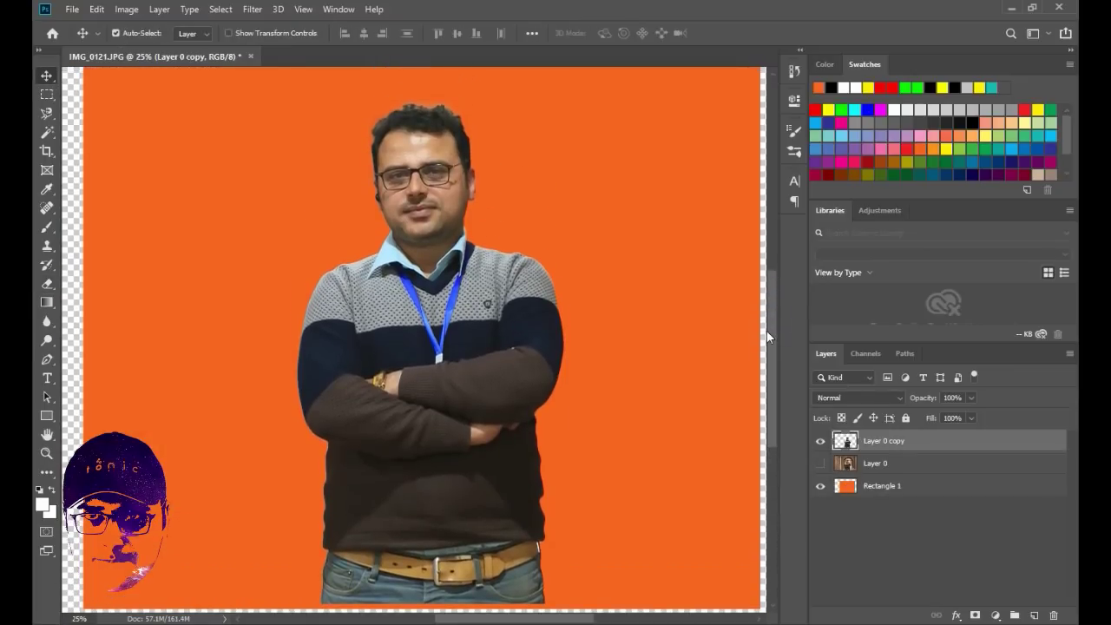
right_click(955, 444)
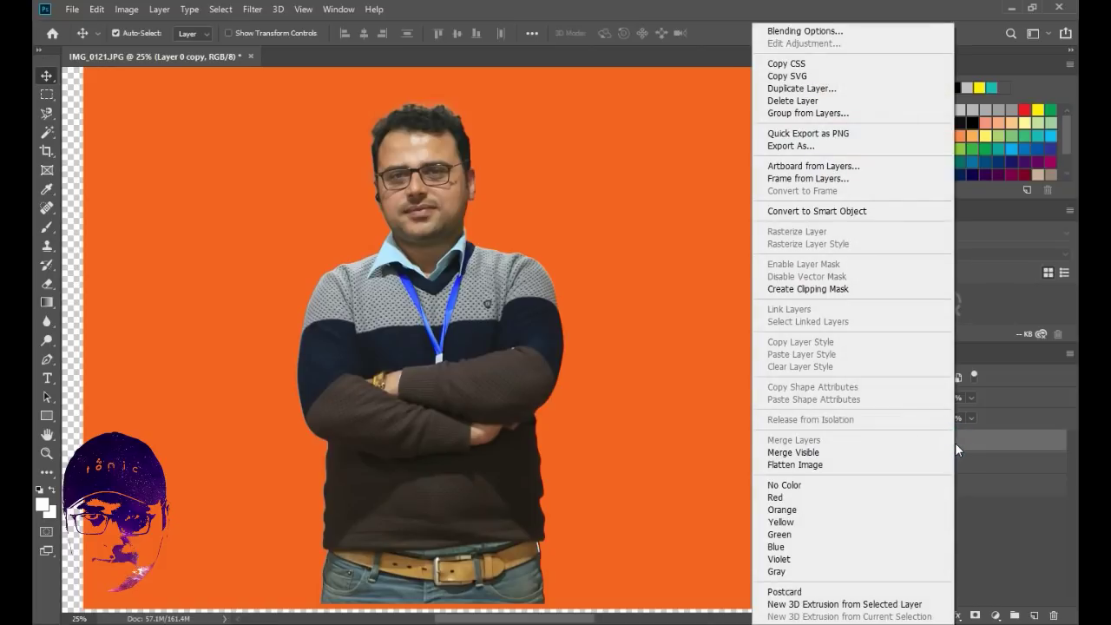
left_click(840, 213)
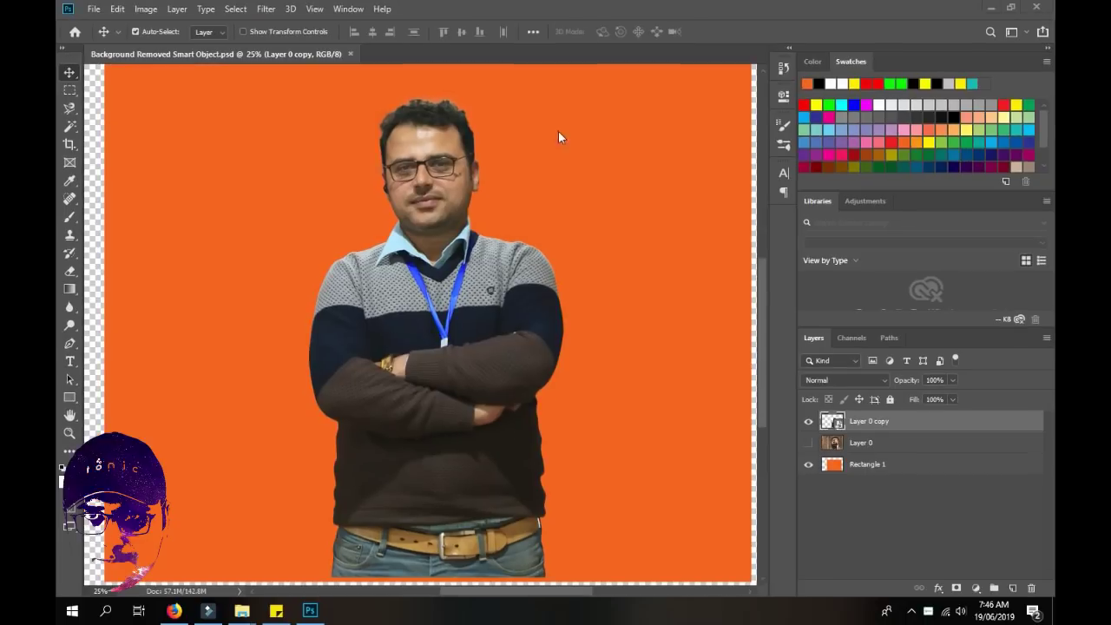
- Create a new document from the Print preset A4, in inches, with CMYK Color mode
left_click(94, 8)
left_click(101, 23)
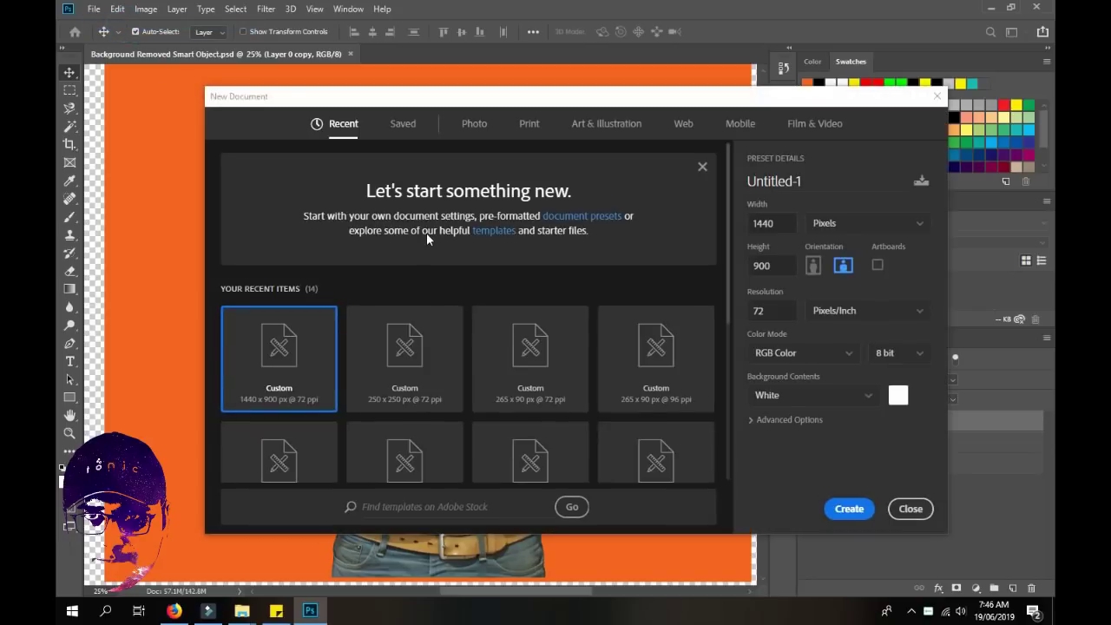
left_click(527, 124)
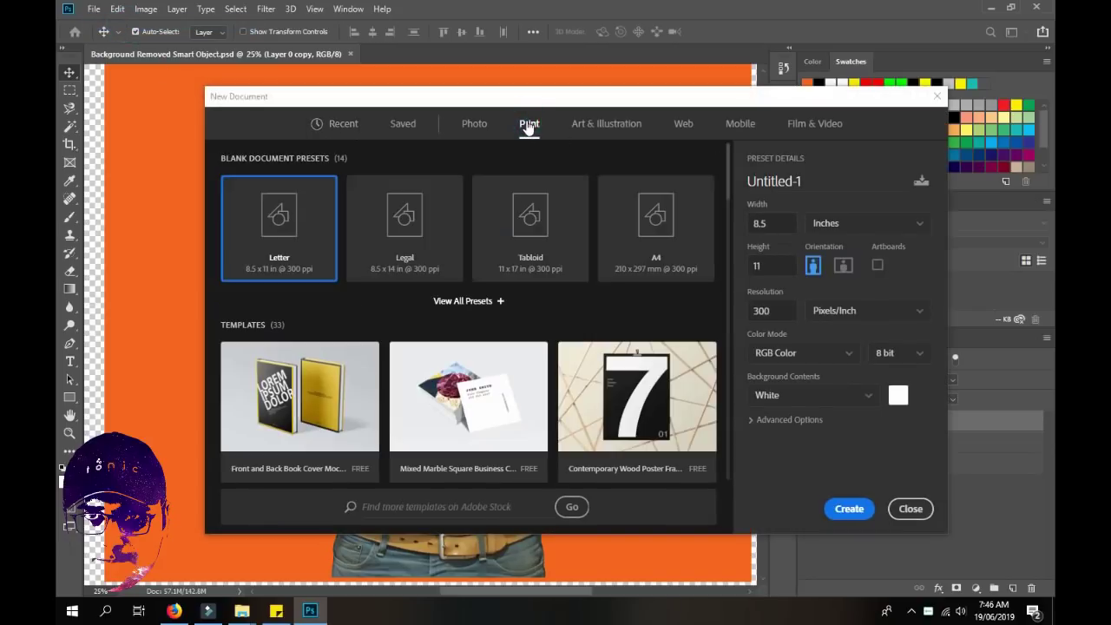
left_click(665, 235)
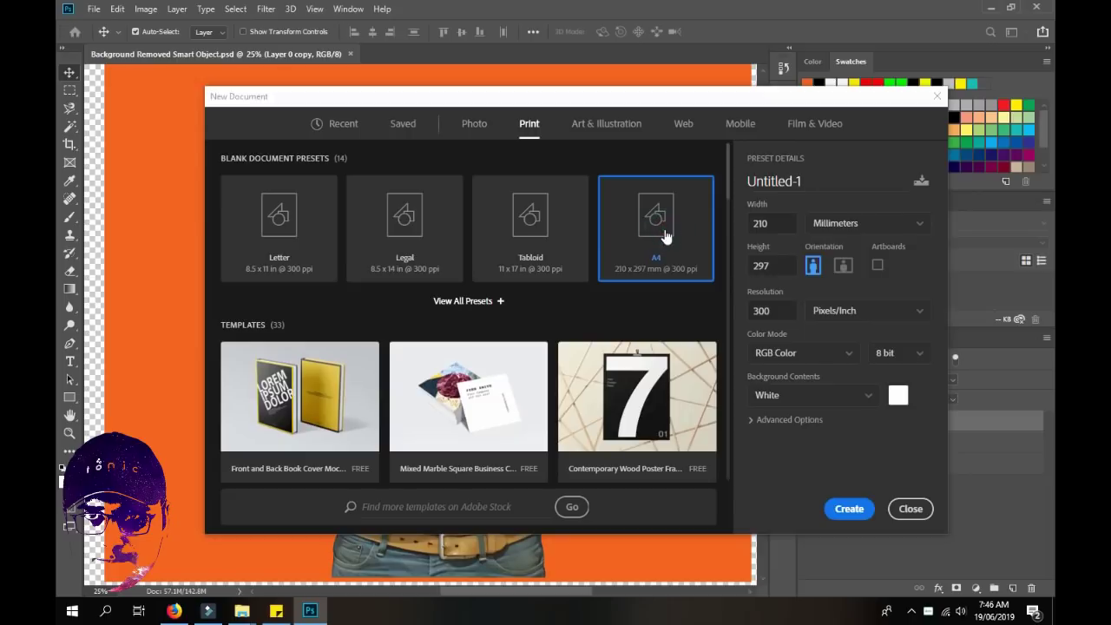
left_click(883, 224)
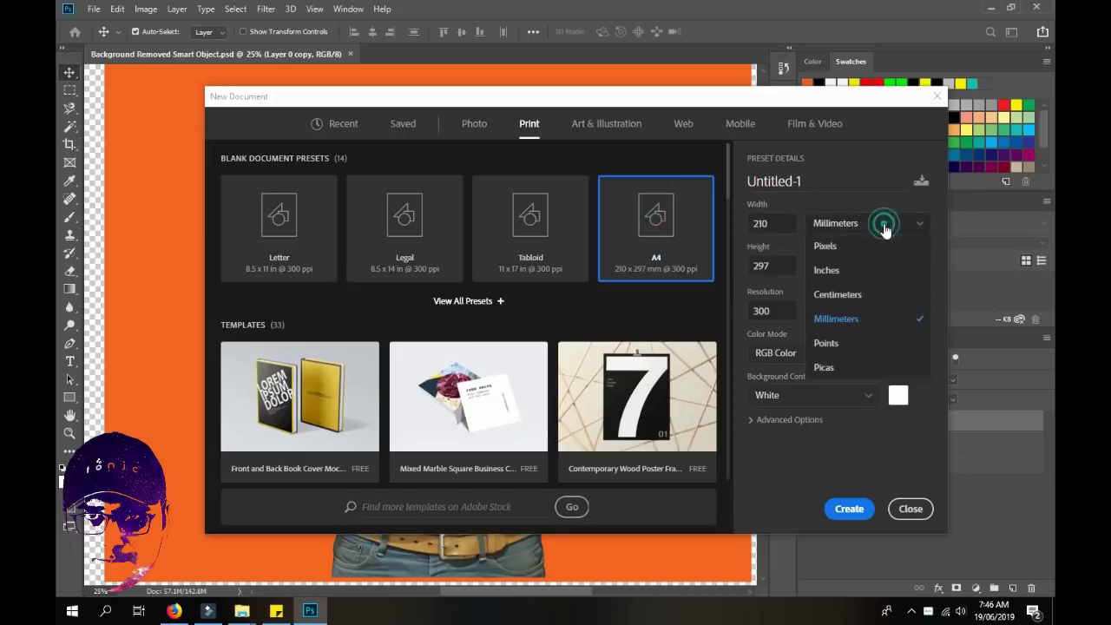
left_click(839, 272)
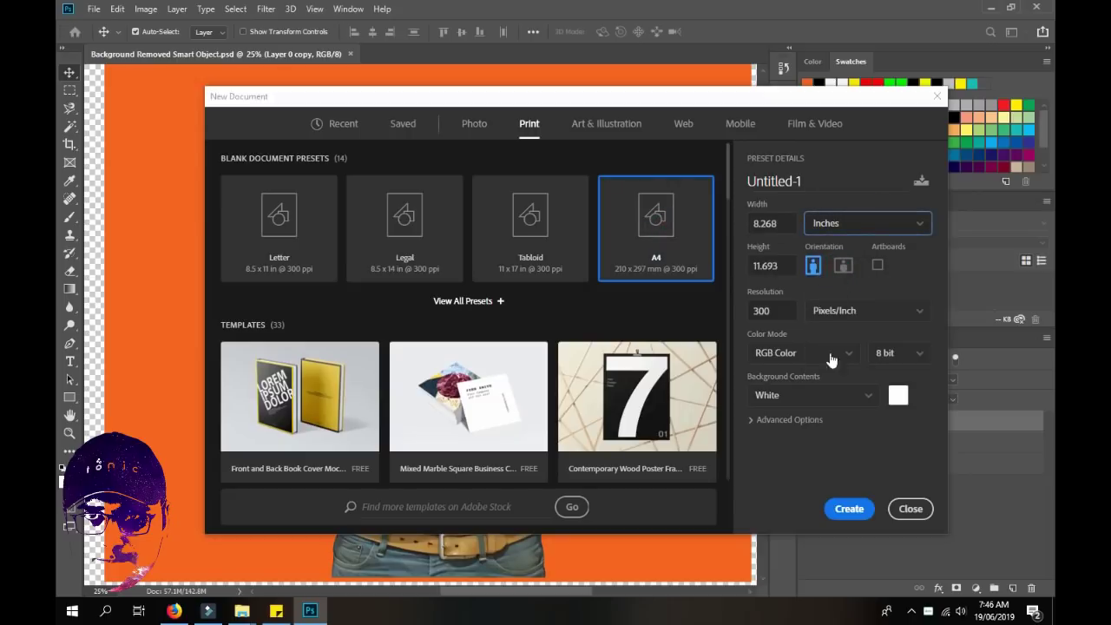
left_click(778, 358)
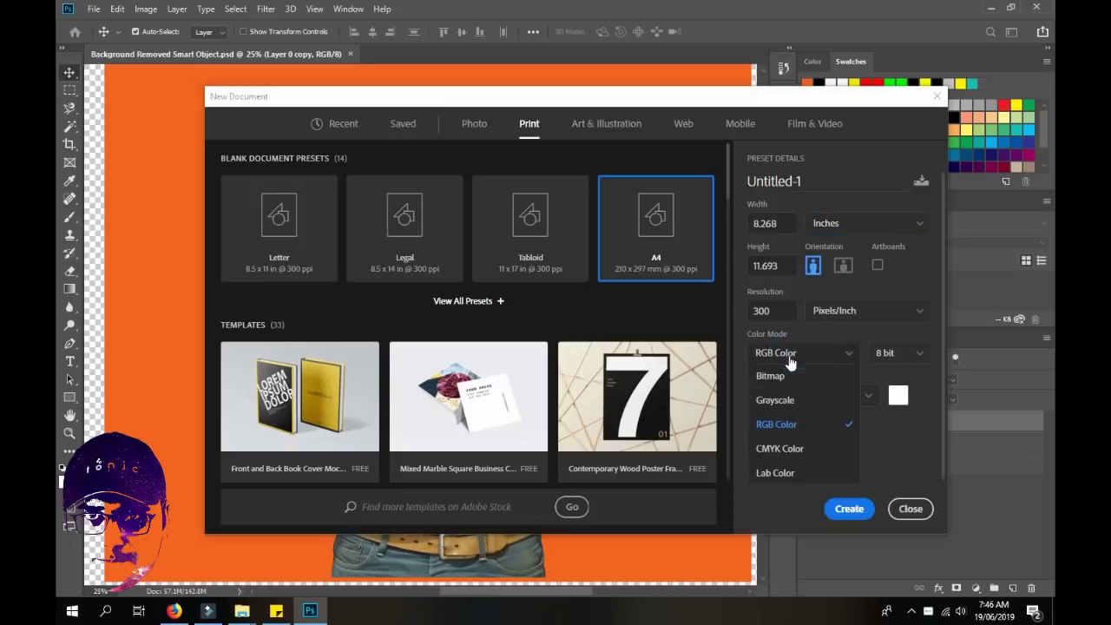
left_click(779, 449)
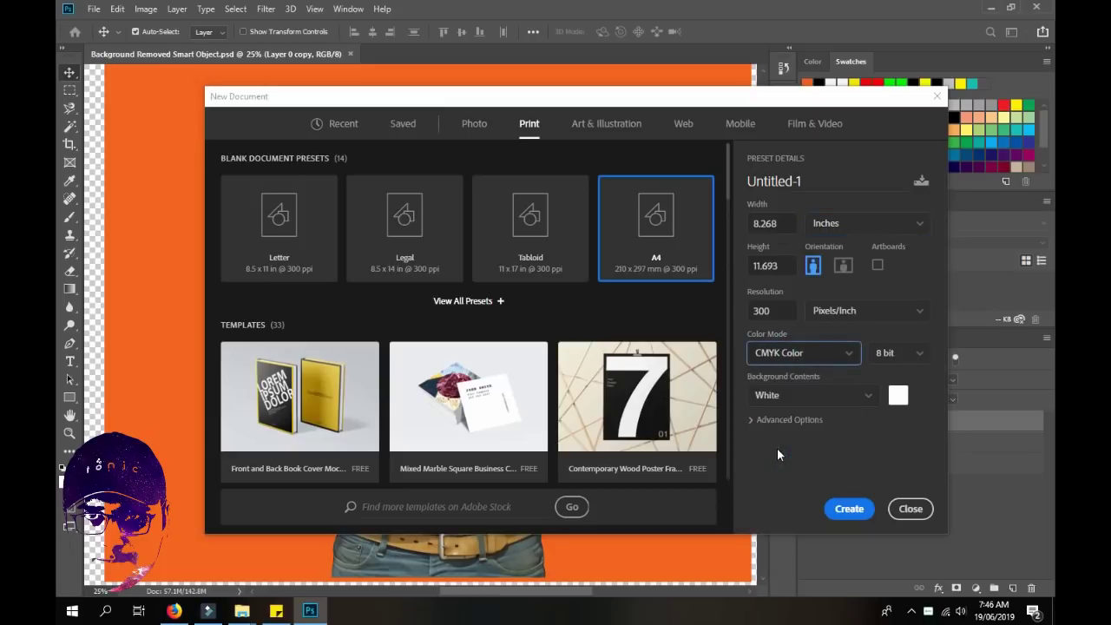
left_click(858, 515)
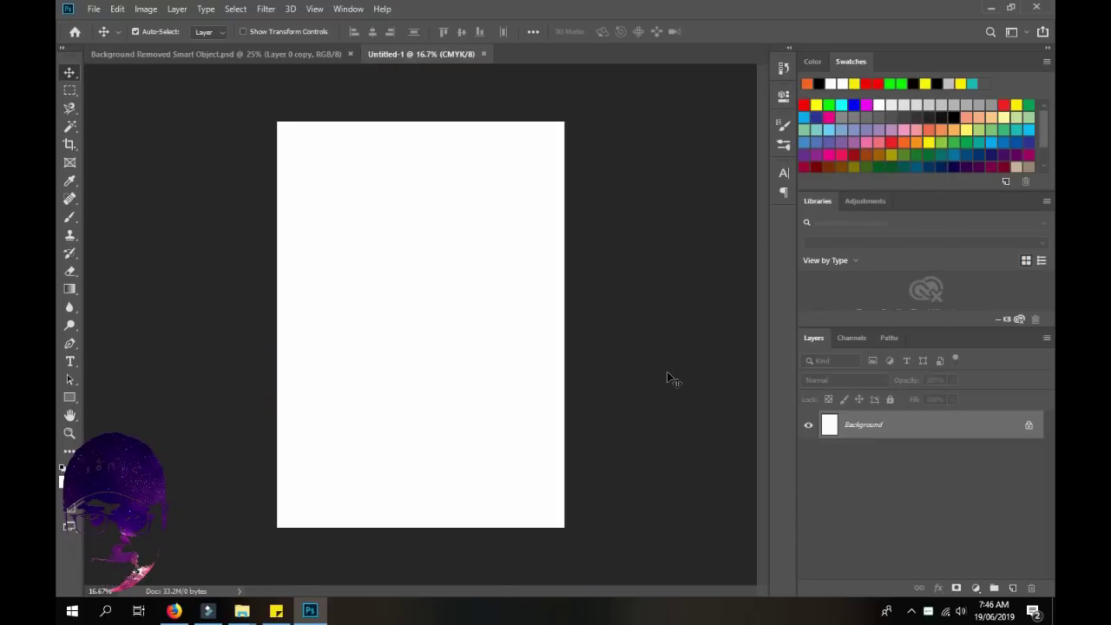
- Convert Untitled-1's locked Background into an unlocked layer named Layer 0
double_click(894, 425)
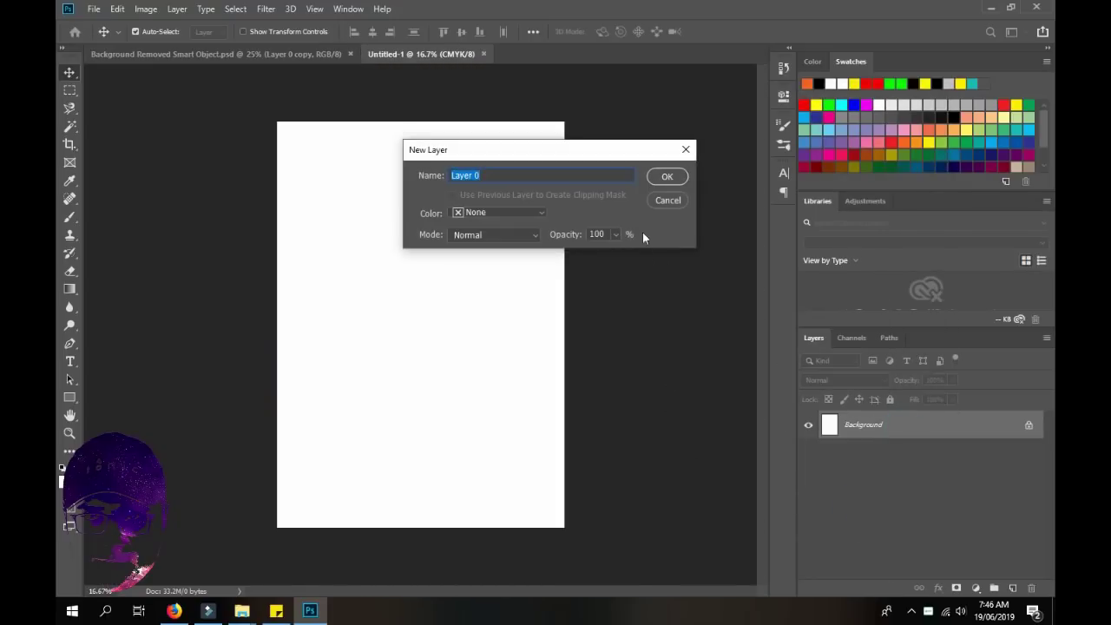
left_click(666, 177)
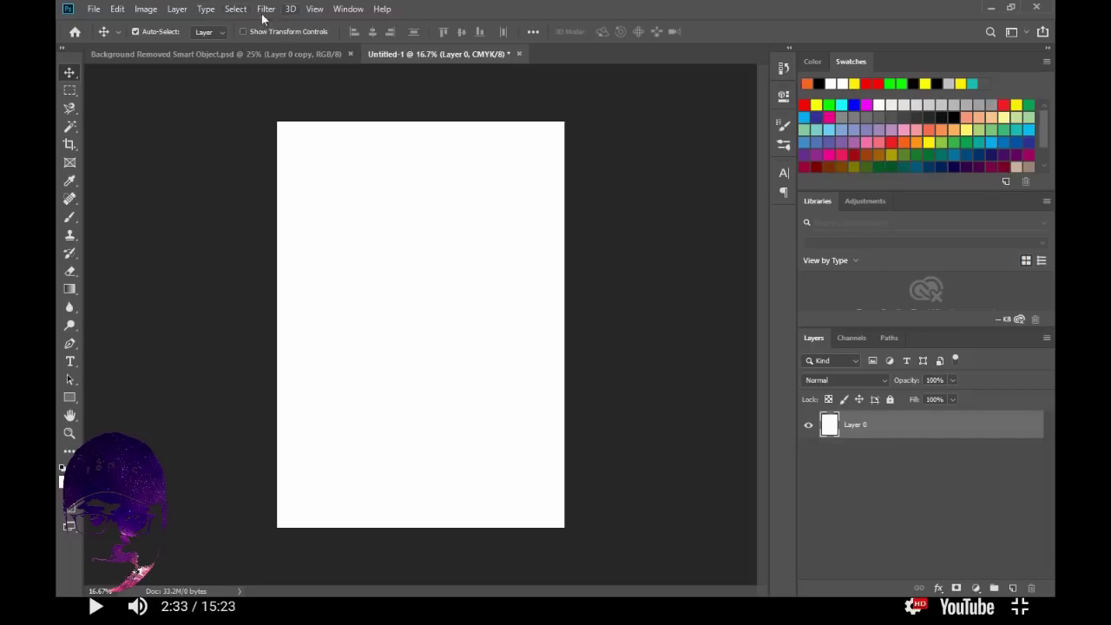
- Start a New Guide Layout with Columns and Rows each set to 1
left_click(315, 10)
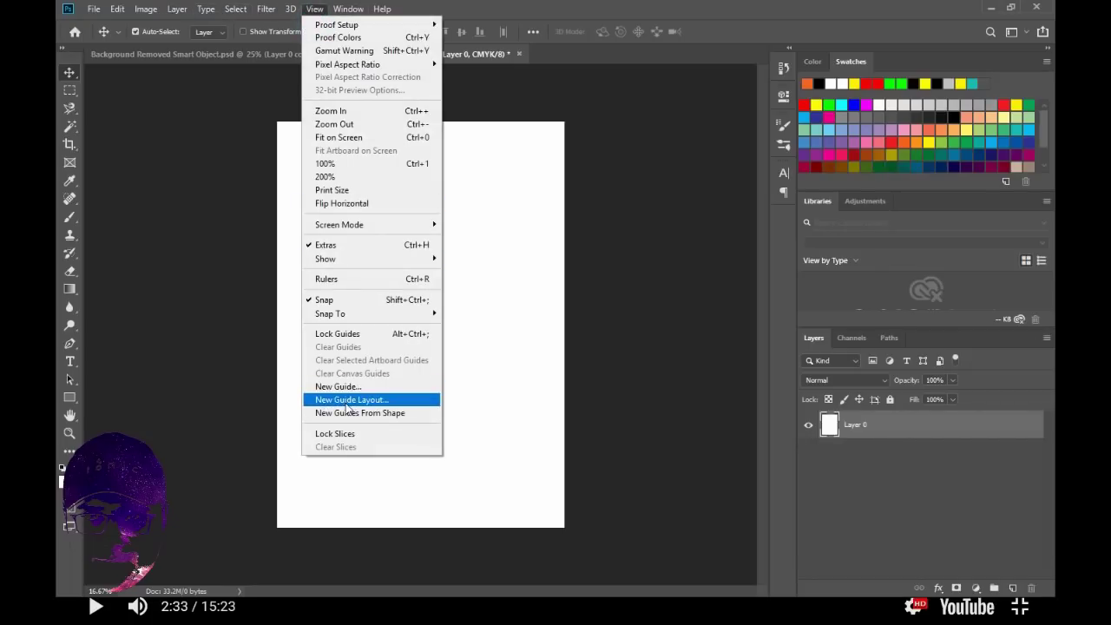
left_click(407, 404)
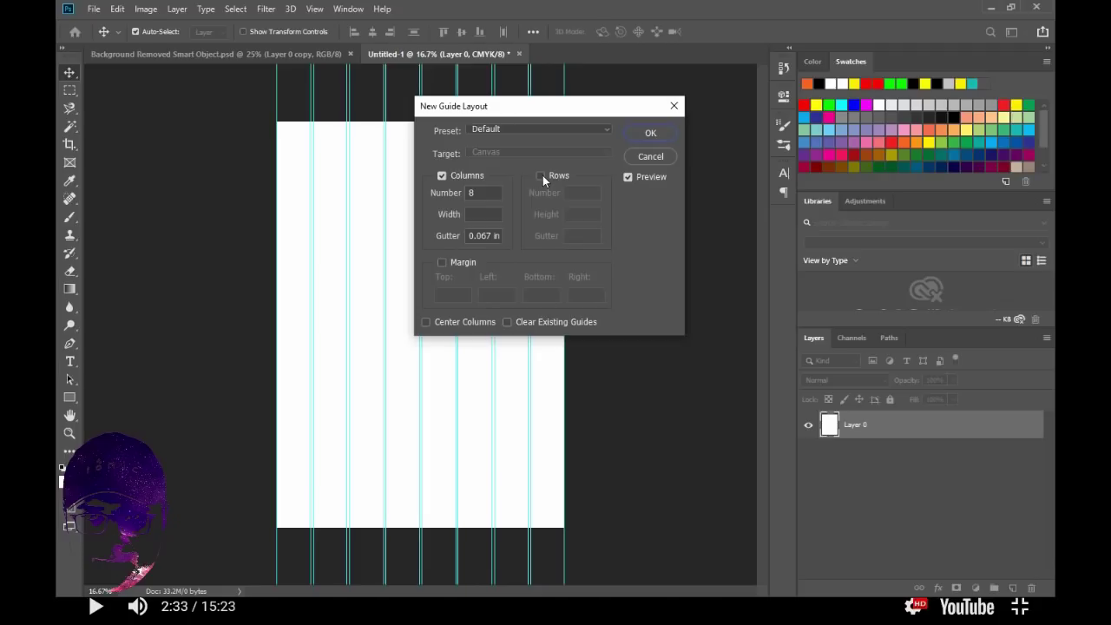
double_click(488, 191)
type("1")
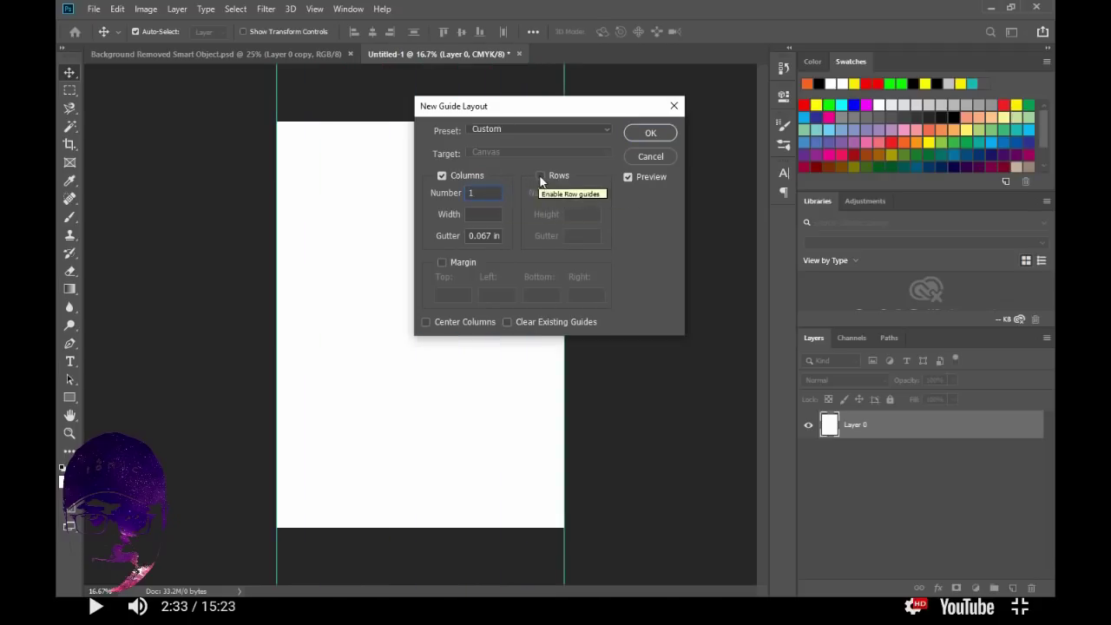
left_click(540, 175)
double_click(577, 192)
type("1")
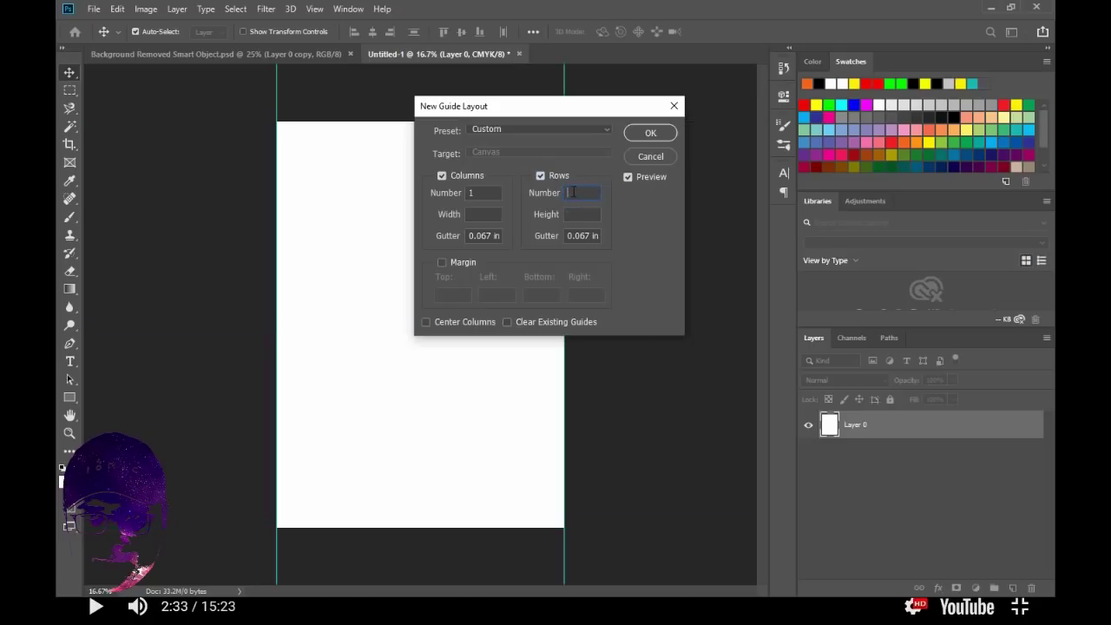
- Enable margins of 0.2 in on top, left, bottom and right, and apply the layout
left_click(442, 263)
double_click(458, 295)
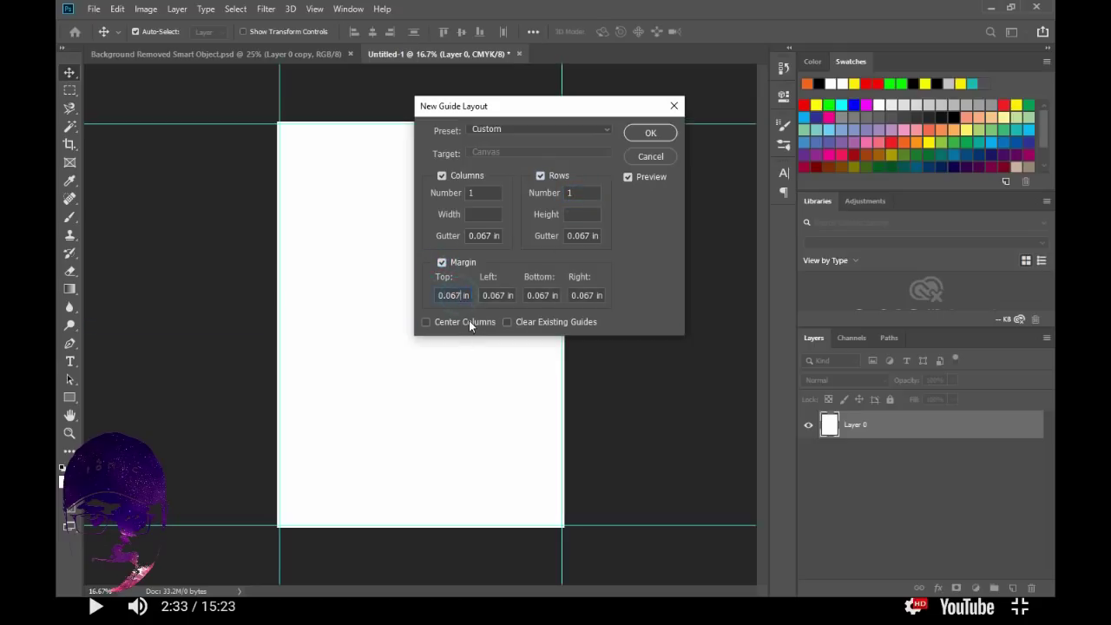
key("BackSpace")
type(".2")
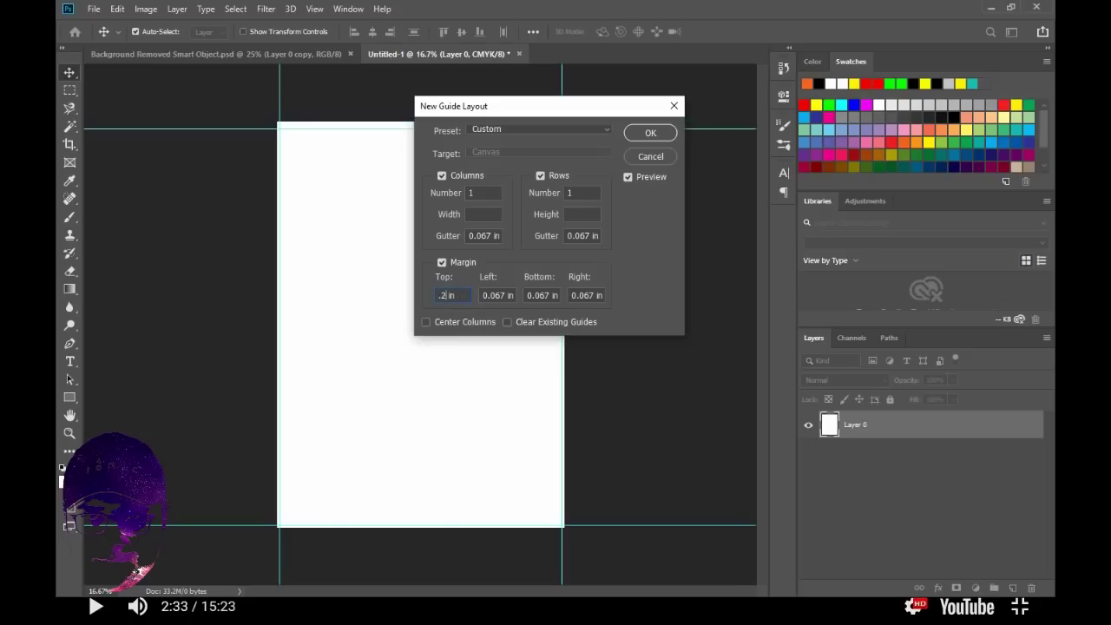
left_click(508, 295)
key("BackSpace")
key("BackSpace")
key("BackSpace")
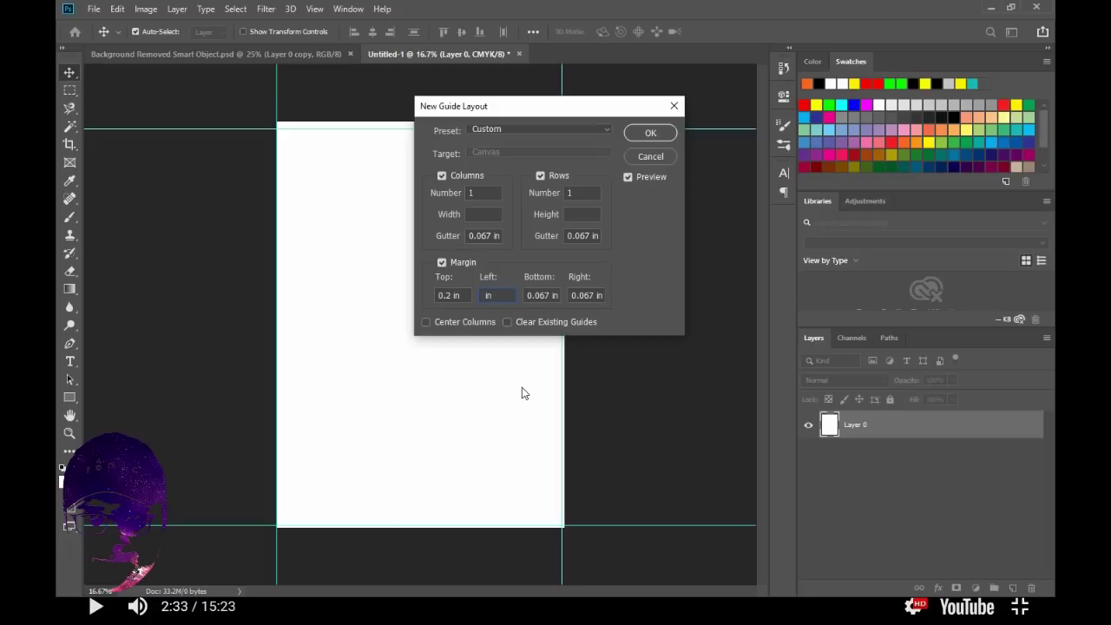
type(".2")
left_click(547, 296)
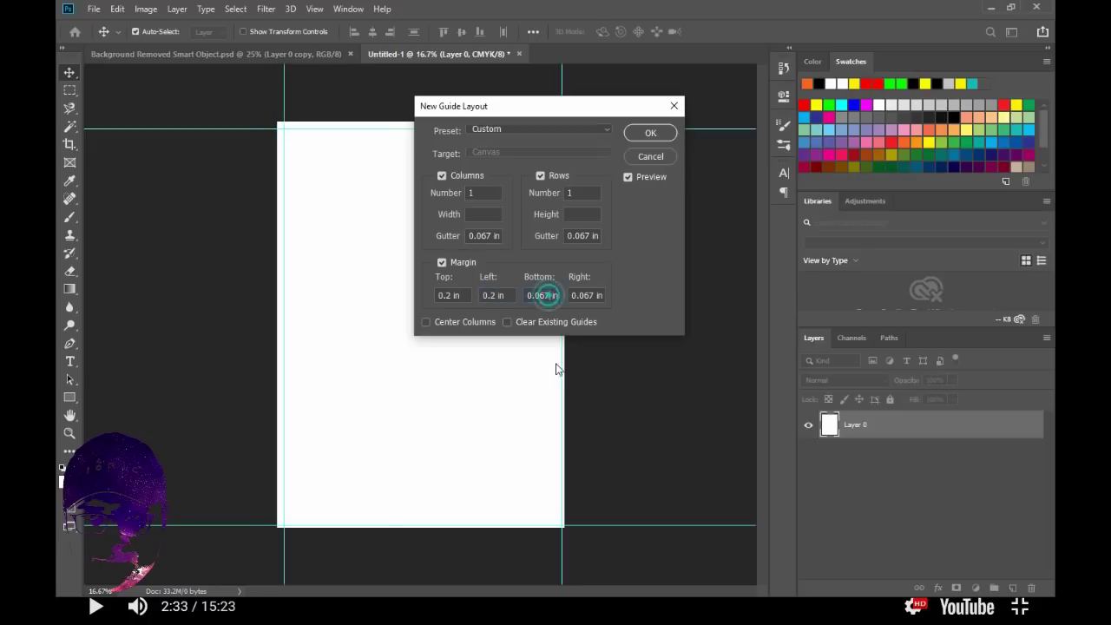
key("BackSpace")
key("BackSpace")
key("BackSpace")
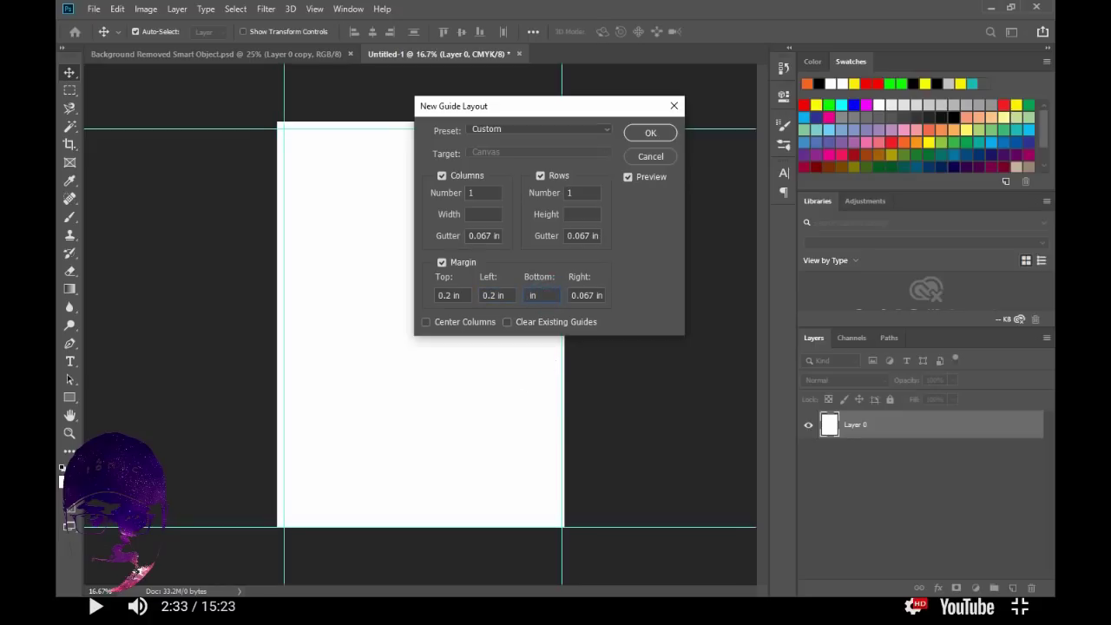
type(".2")
left_click(594, 295)
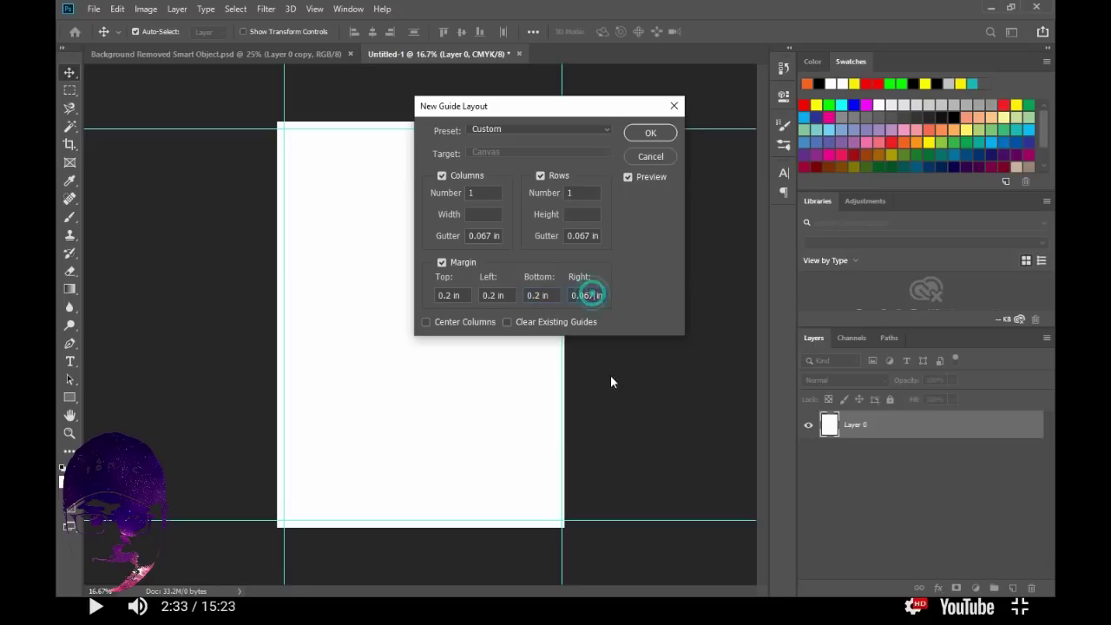
key("BackSpace")
key("BackSpace")
key("BackSpace")
type(".2")
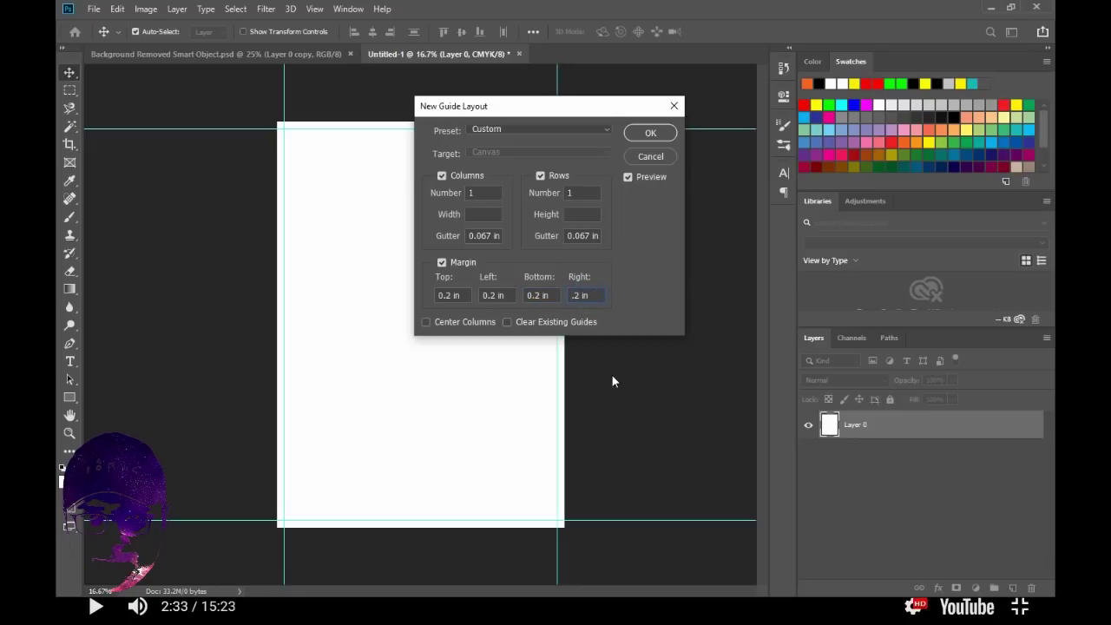
left_click(653, 133)
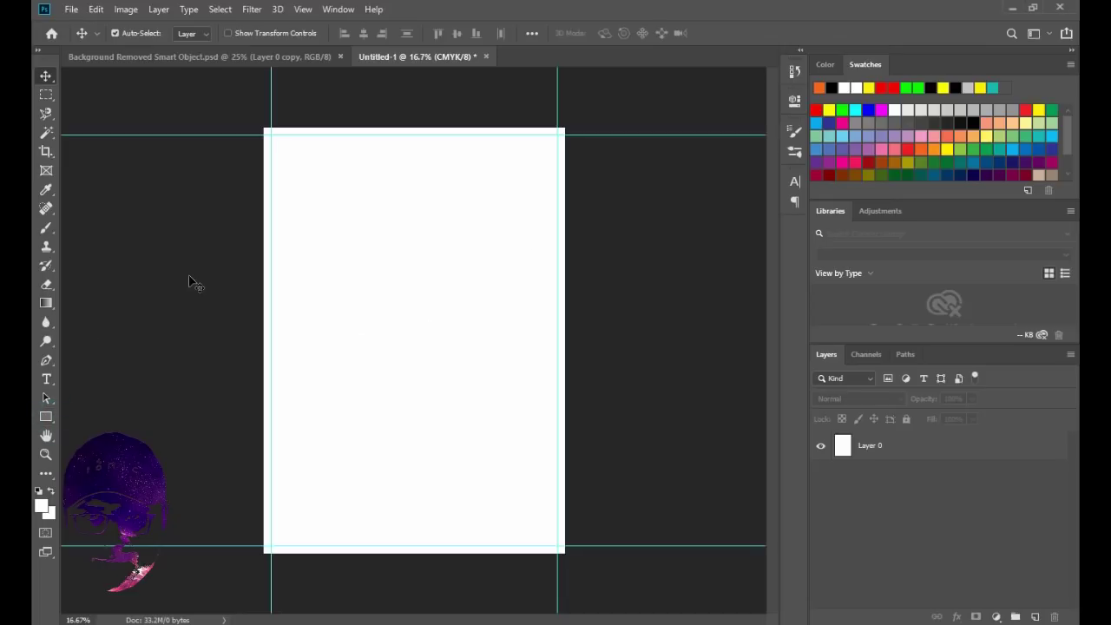
- Draw a wide rectangle across the page middle and fill it with cyan
mouse_move(127, 263)
left_mouse_down()
mouse_move(515, 244)
mouse_move(648, 384)
left_mouse_up()
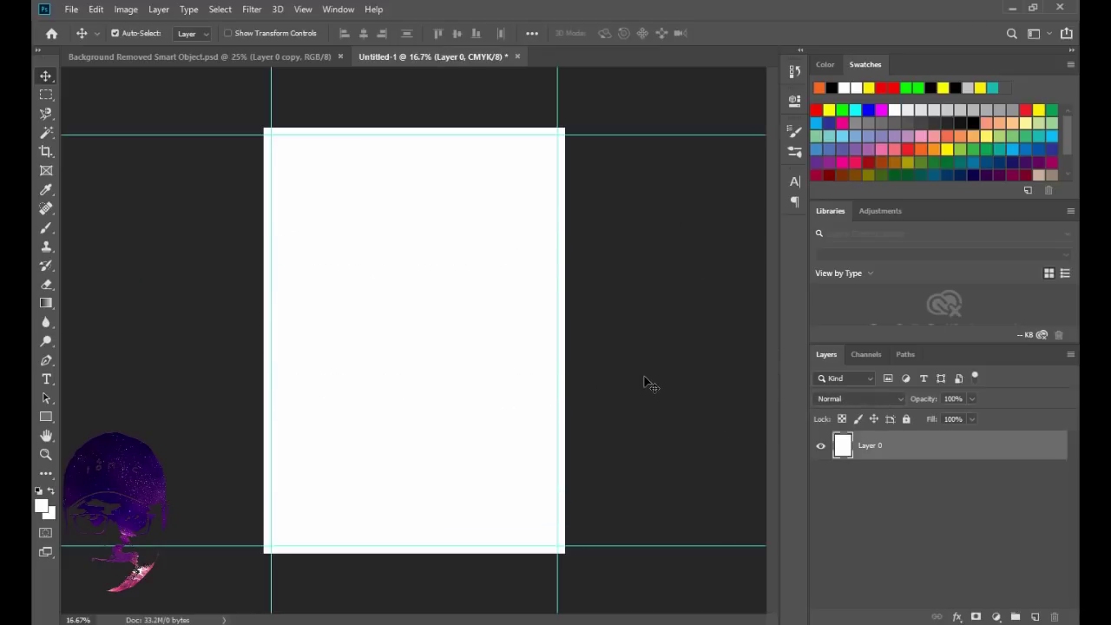
left_click(45, 417)
mouse_move(139, 258)
left_mouse_down()
mouse_move(632, 371)
mouse_move(667, 391)
left_mouse_up()
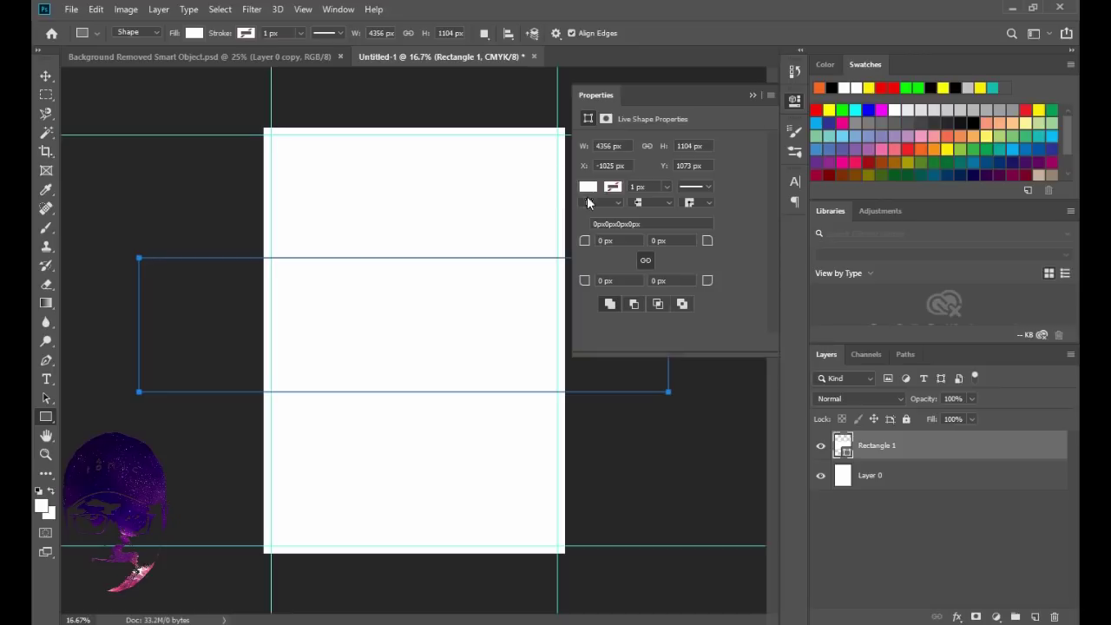
left_click(589, 187)
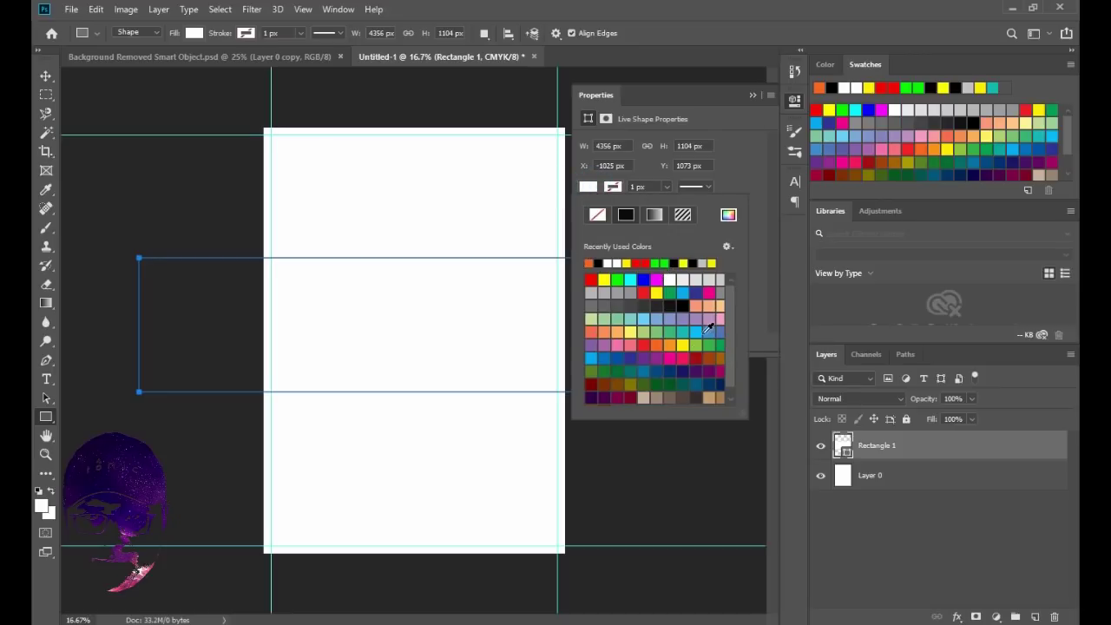
left_click(696, 335)
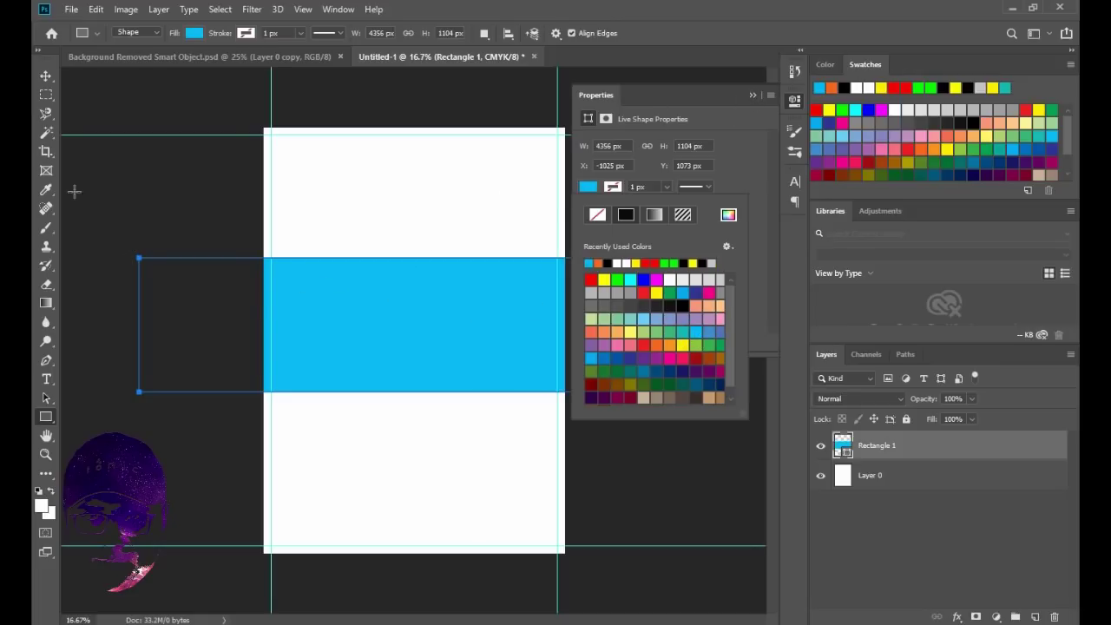
- Rotate the cyan band about 24° and shift it right and down, then commit
left_click(46, 76)
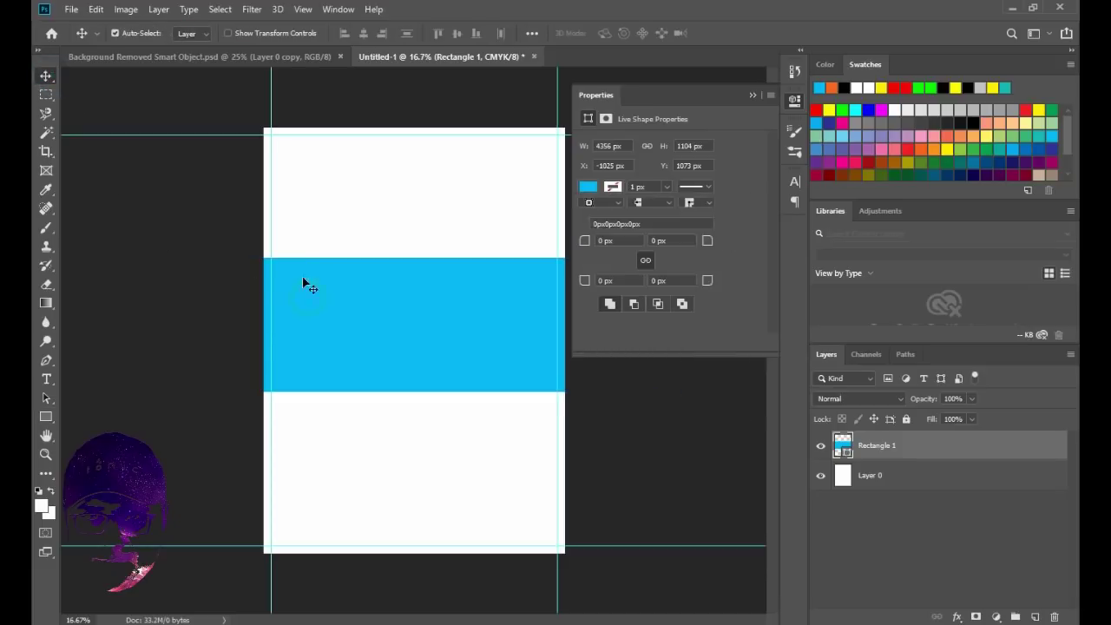
left_click(754, 94)
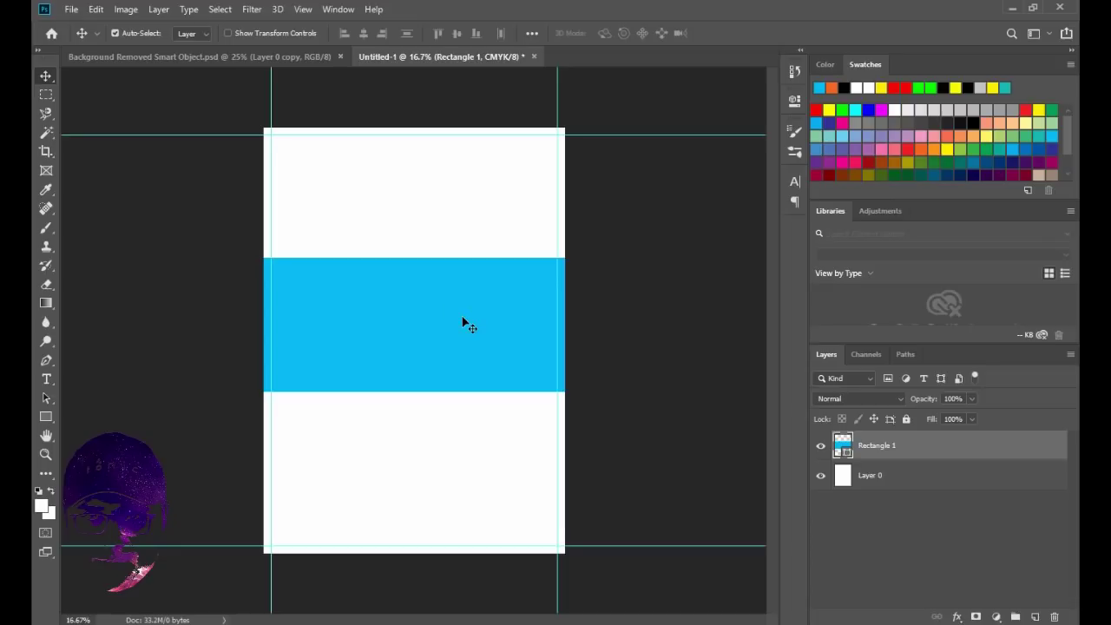
key("ctrl+t")
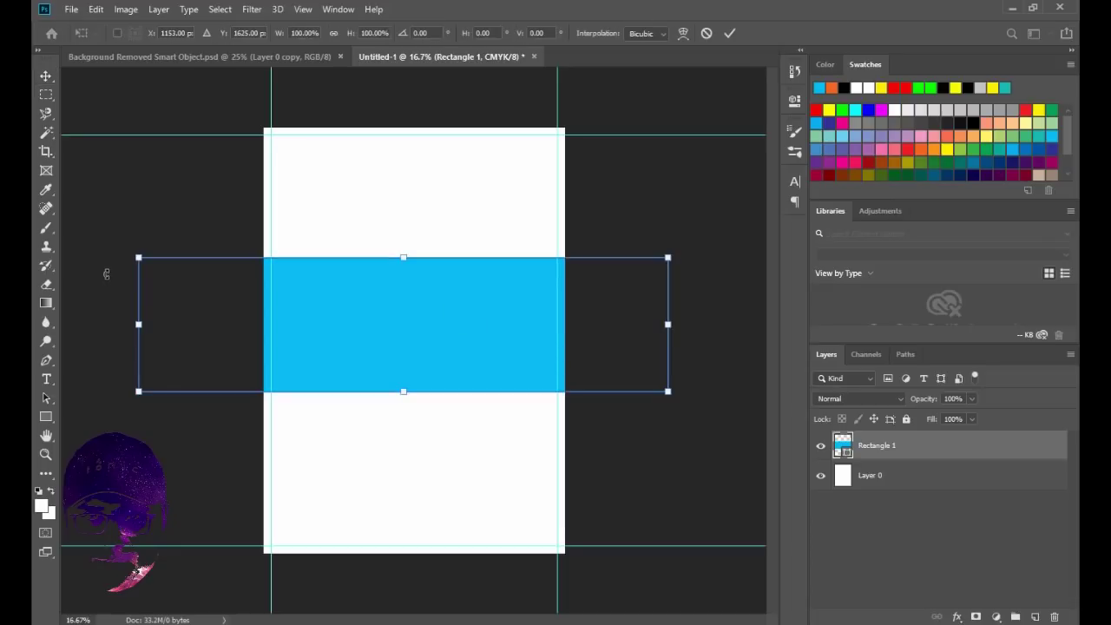
left_click_drag(122, 242, 199, 152)
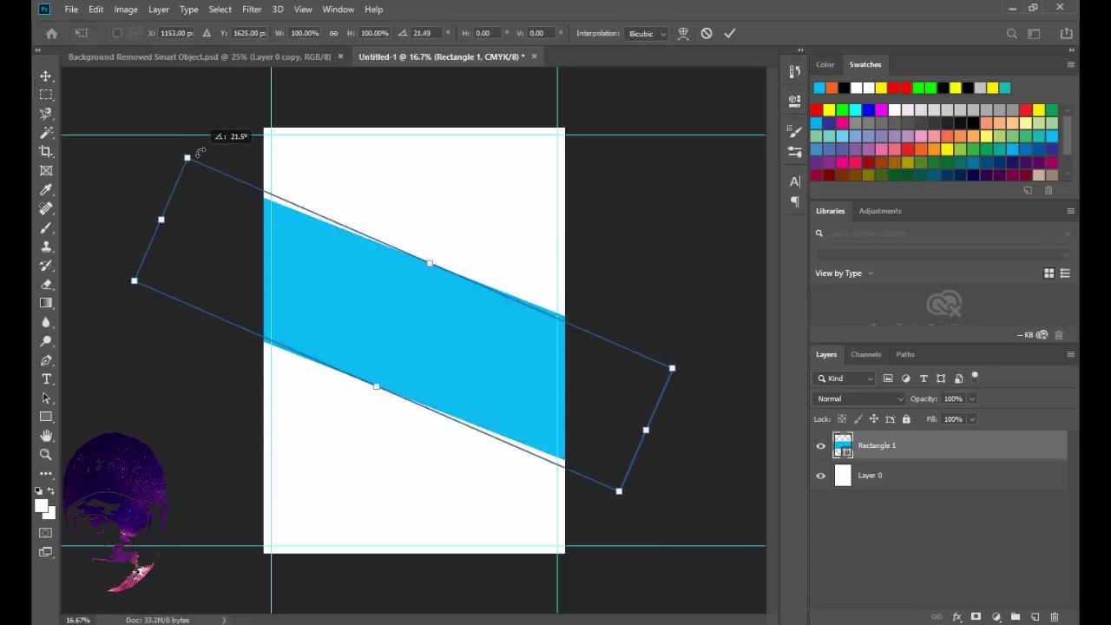
left_click_drag(469, 347, 491, 382)
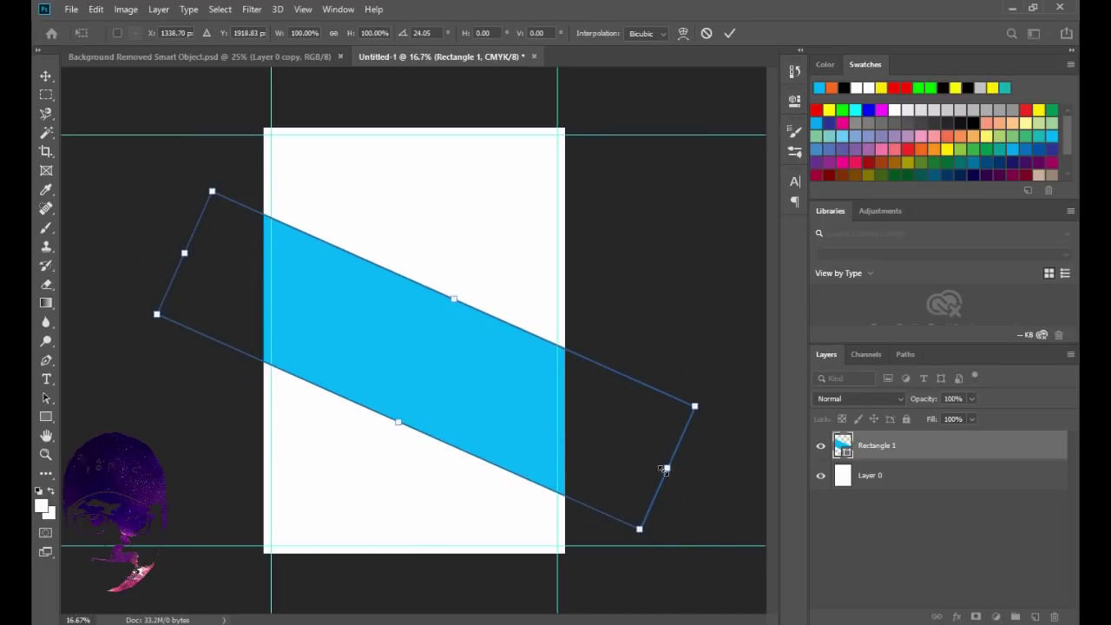
mouse_move(466, 400)
left_mouse_down()
mouse_move(484, 418)
mouse_move(486, 408)
left_mouse_up()
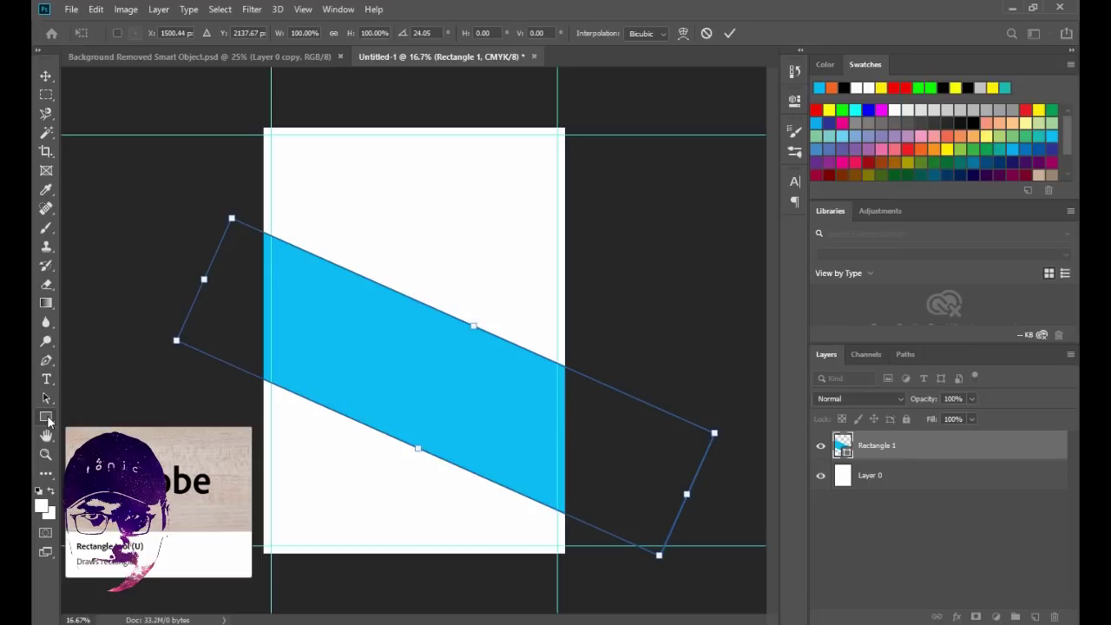
left_click(47, 417)
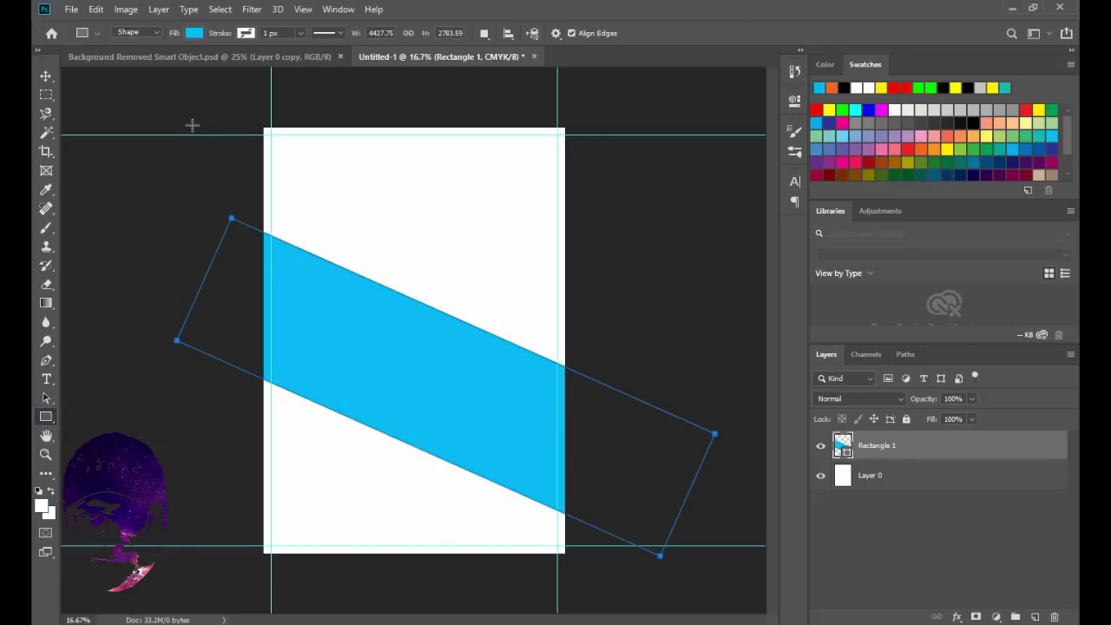
- Draw a tall teal rectangle and move it down onto the page
left_click_drag(281, 93, 401, 364)
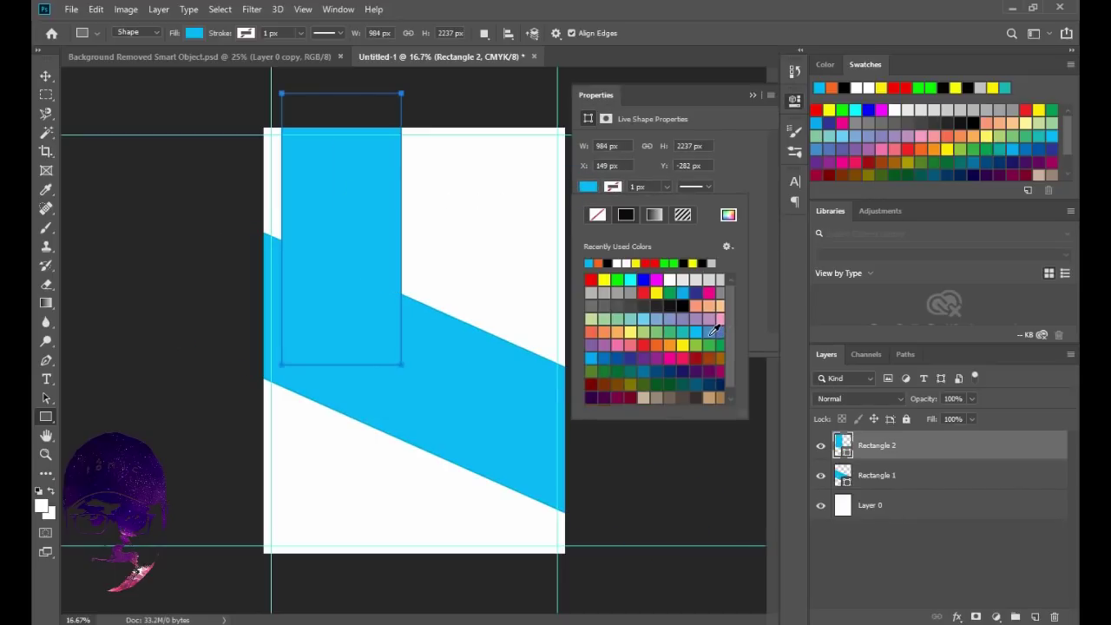
left_click(683, 333)
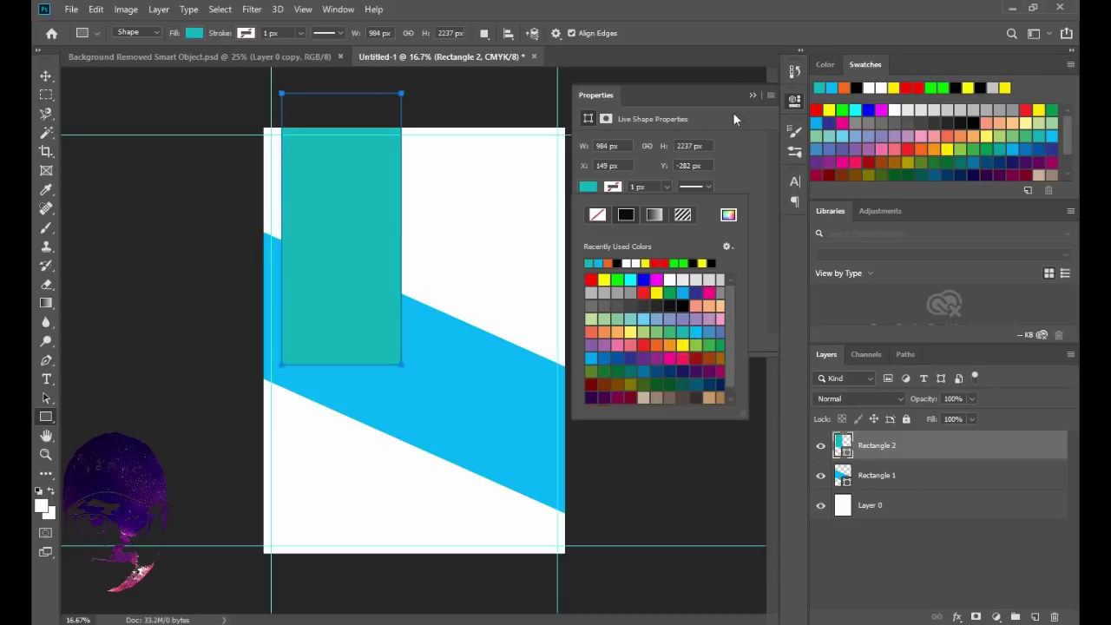
left_click(751, 96)
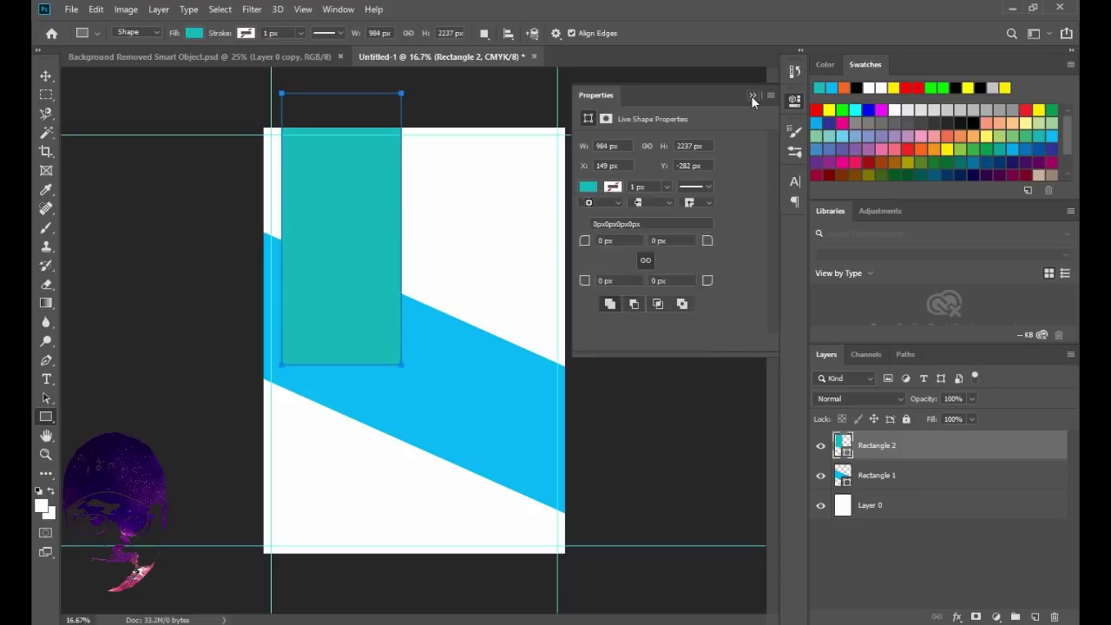
left_click(46, 76)
mouse_move(356, 237)
left_mouse_down()
mouse_move(416, 320)
mouse_move(356, 353)
mouse_move(413, 306)
mouse_move(396, 296)
left_mouse_up()
- Rotate the teal rectangle about 19.47°, enlarge it, and place it over the lower-right corner
key("ctrl+t")
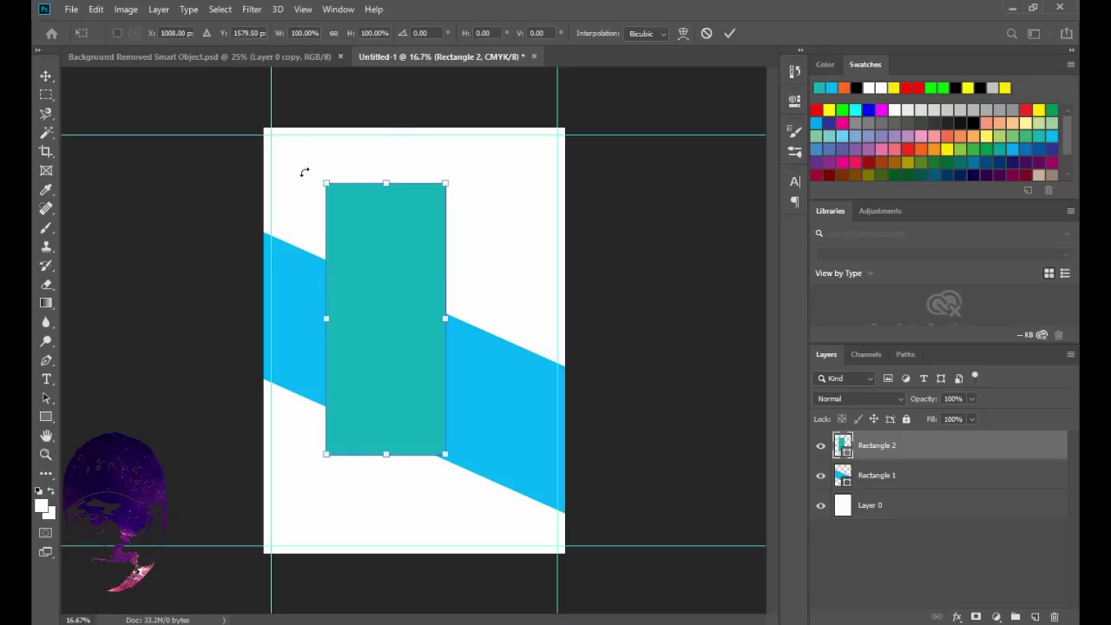
mouse_move(303, 173)
left_mouse_down()
mouse_move(393, 156)
mouse_move(383, 155)
left_mouse_up()
mouse_move(464, 265)
left_mouse_down()
mouse_move(467, 314)
mouse_move(440, 312)
mouse_move(415, 276)
left_mouse_up()
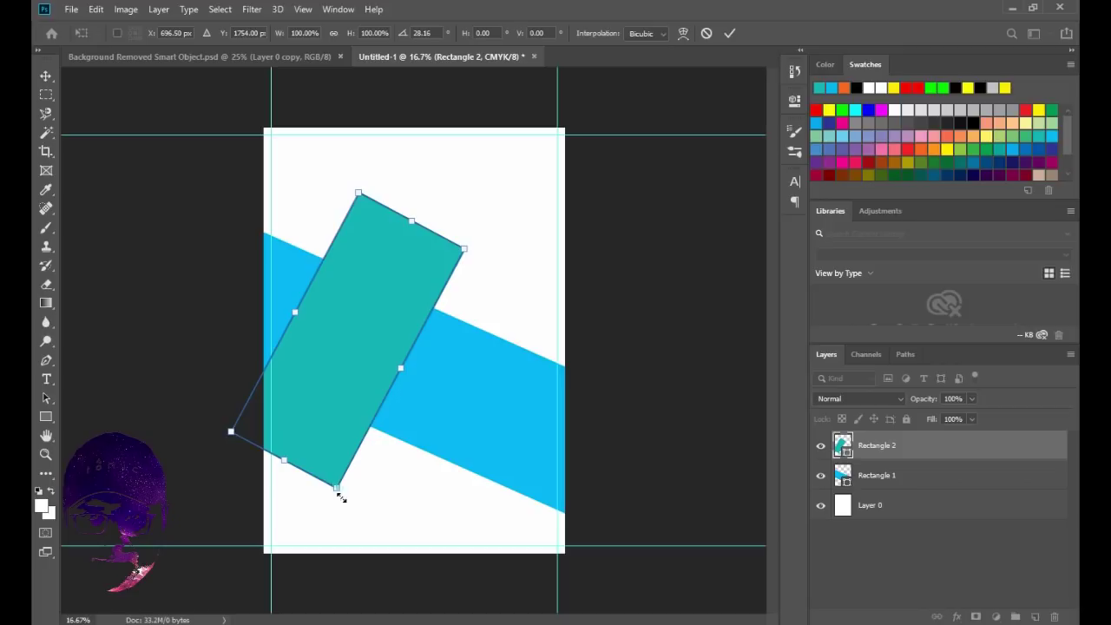
mouse_move(340, 492)
left_mouse_down()
mouse_move(367, 588)
mouse_move(404, 599)
mouse_move(302, 596)
left_mouse_up()
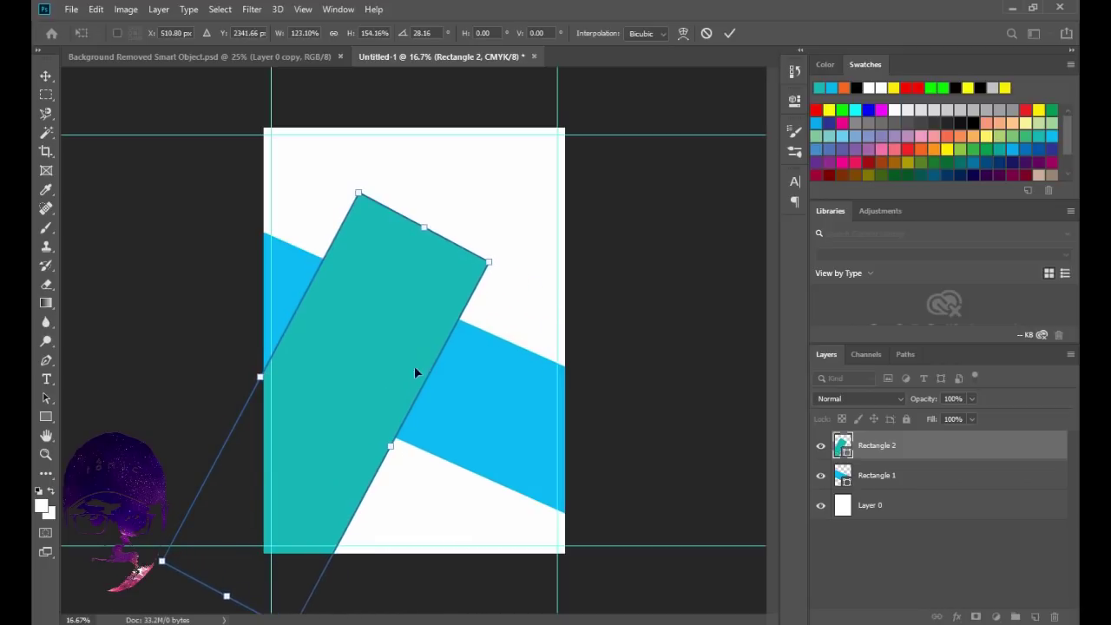
left_click_drag(420, 228, 538, 68)
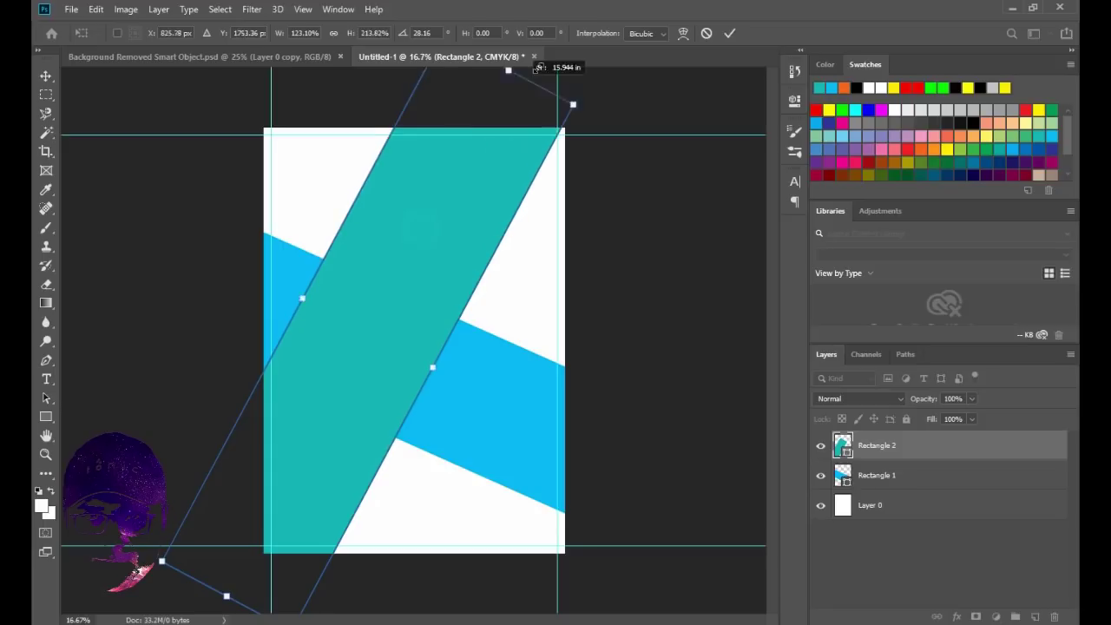
mouse_move(417, 382)
left_mouse_down()
mouse_move(371, 328)
mouse_move(329, 228)
mouse_move(446, 219)
mouse_move(499, 265)
mouse_move(524, 425)
mouse_move(491, 446)
mouse_move(315, 372)
mouse_move(480, 304)
mouse_move(547, 309)
mouse_move(657, 385)
mouse_move(643, 391)
left_mouse_up()
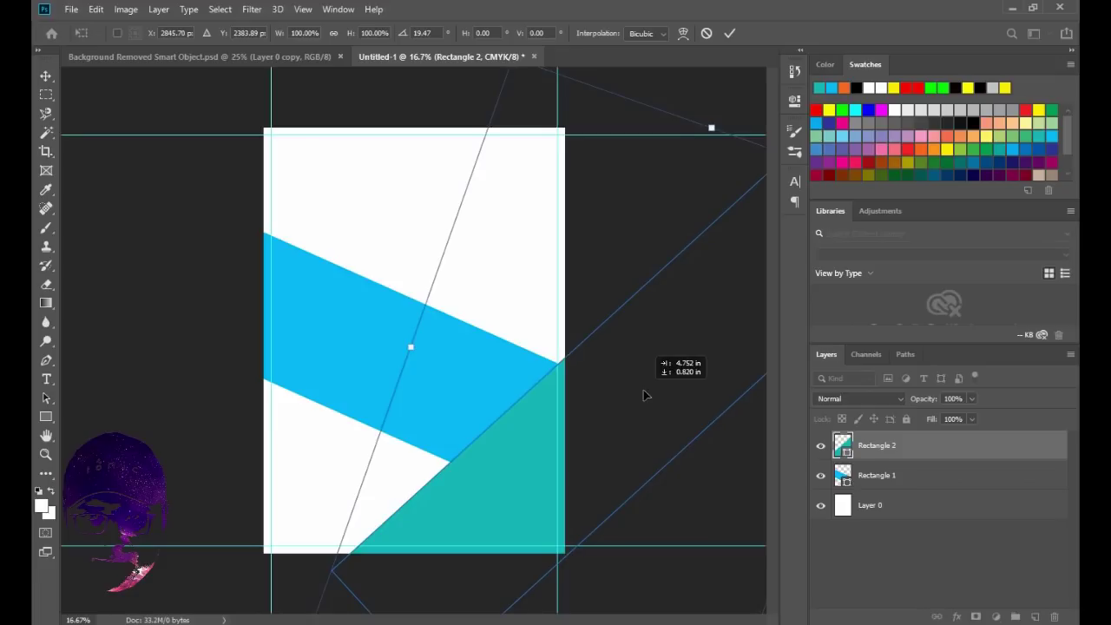
left_click_drag(643, 395, 643, 394)
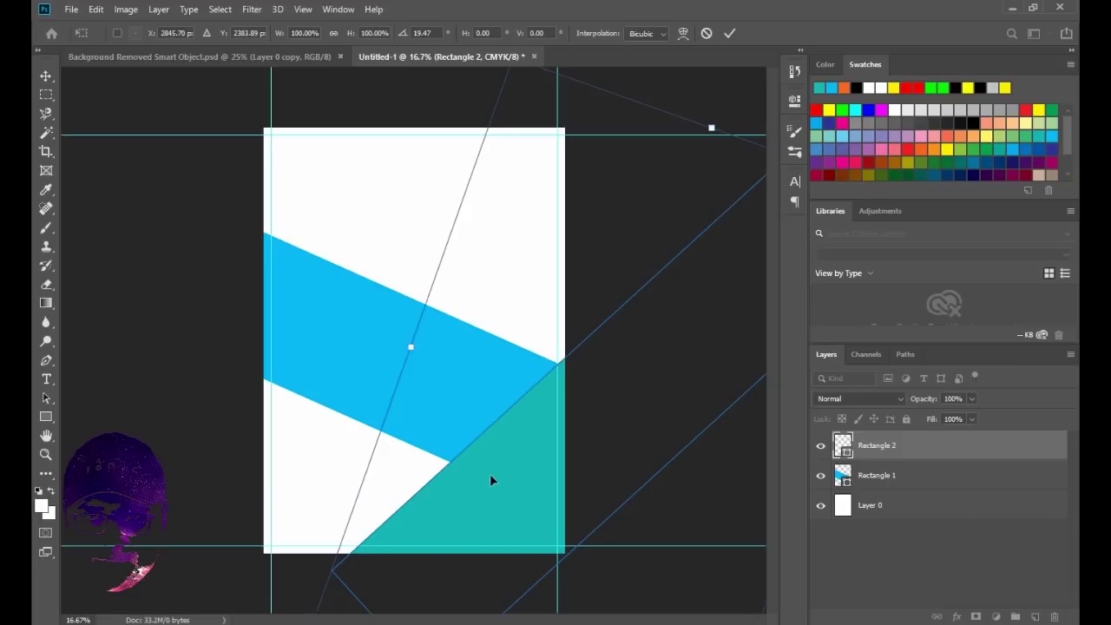
- Commit the teal rotation and draw a wide rectangle filled with steel blue
left_click(613, 223)
left_click(106, 323)
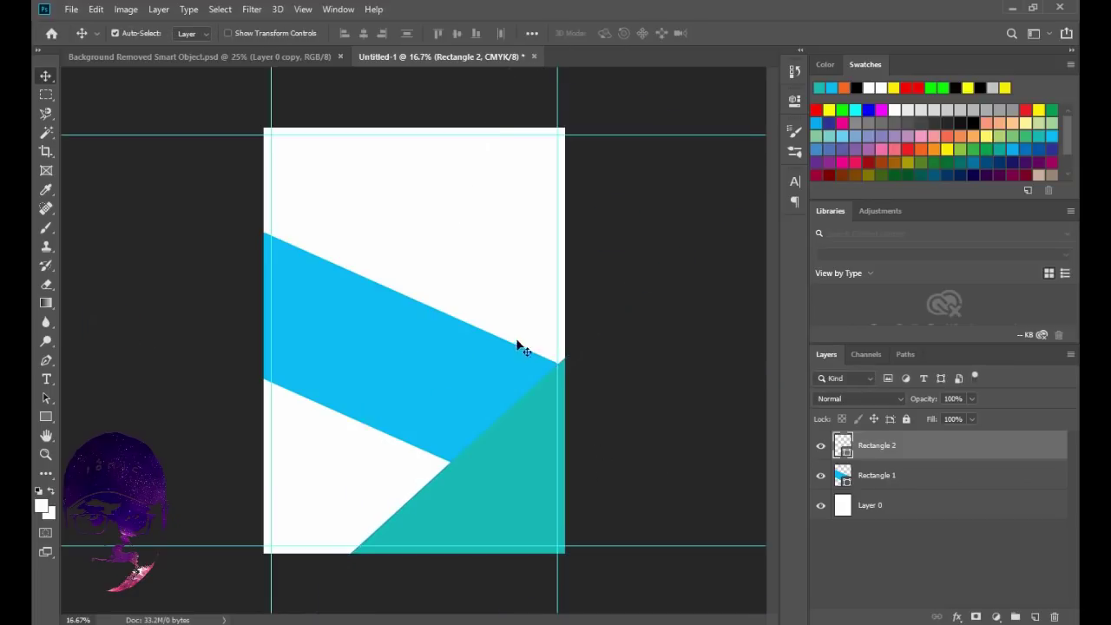
left_click(46, 414)
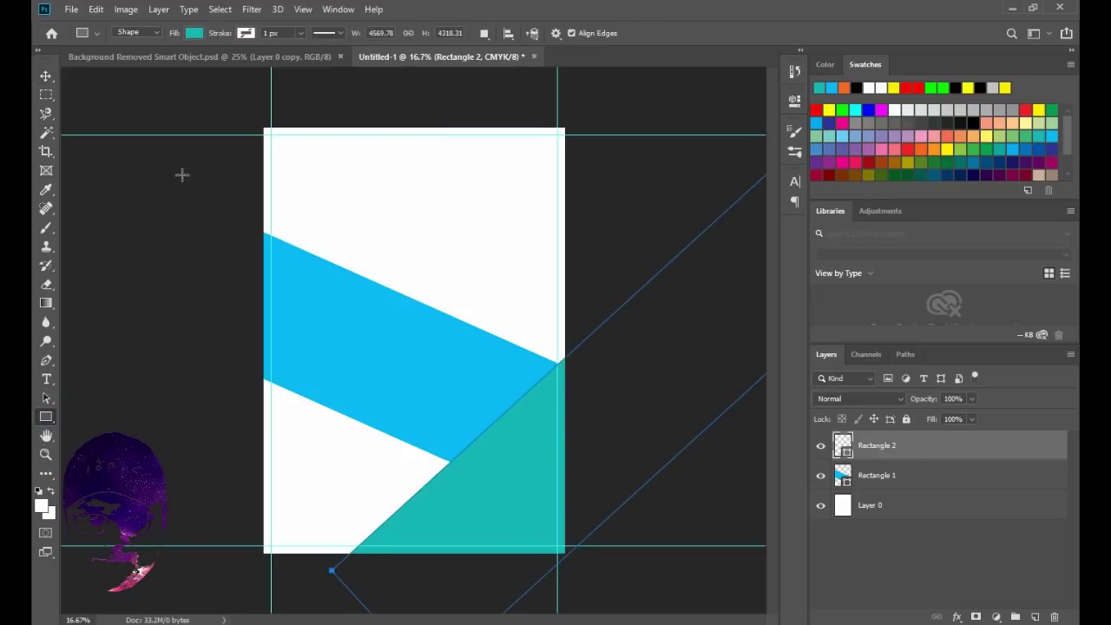
left_click_drag(185, 173, 713, 304)
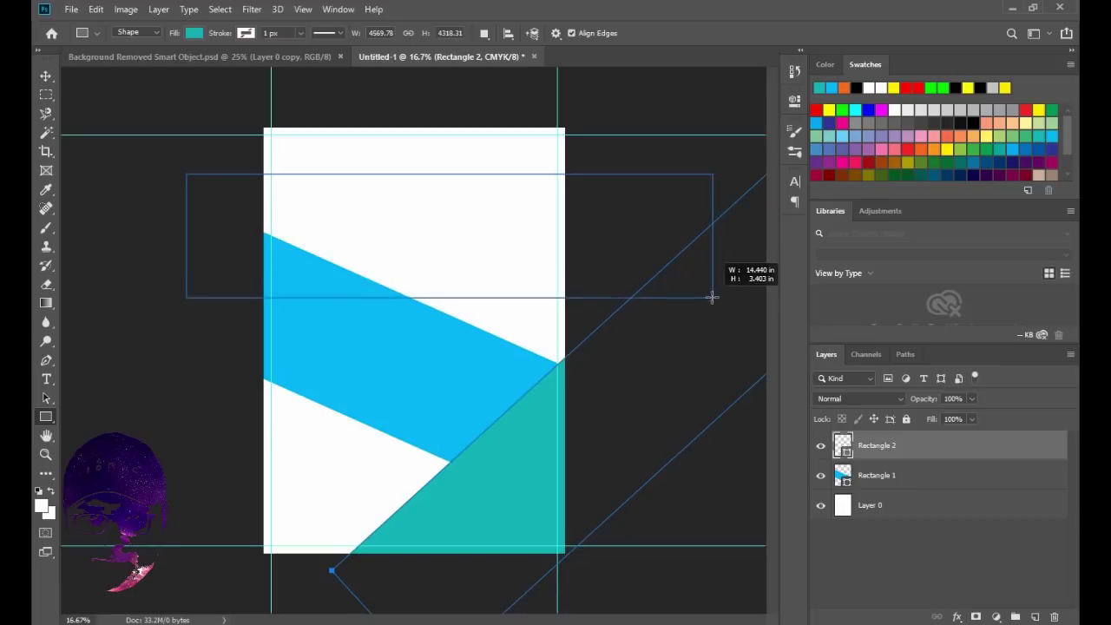
left_click_drag(713, 305, 717, 252)
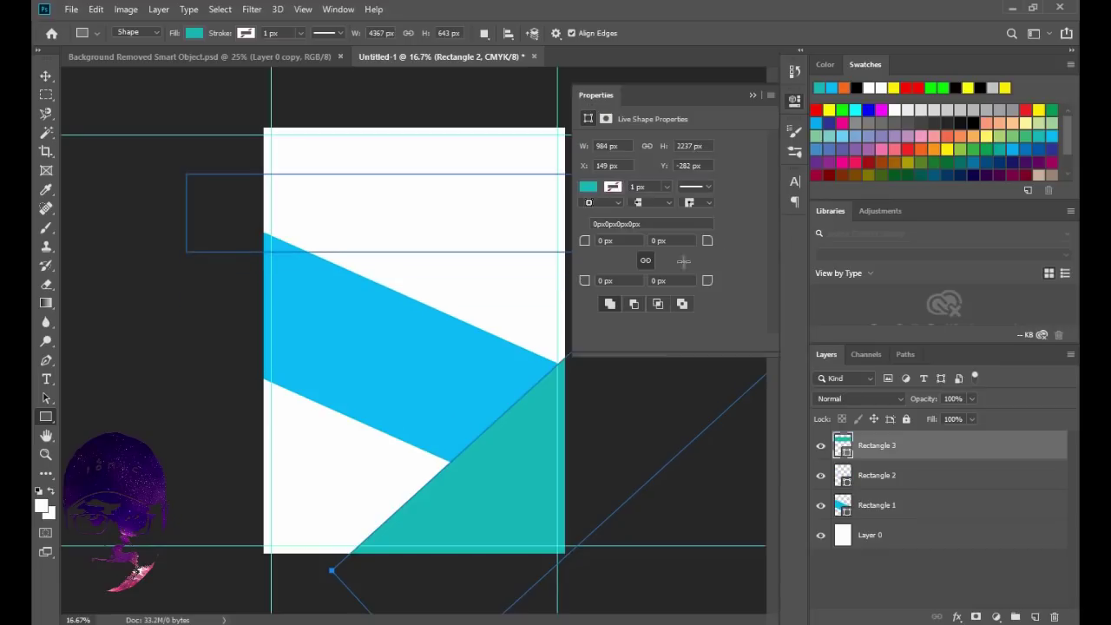
left_click(589, 186)
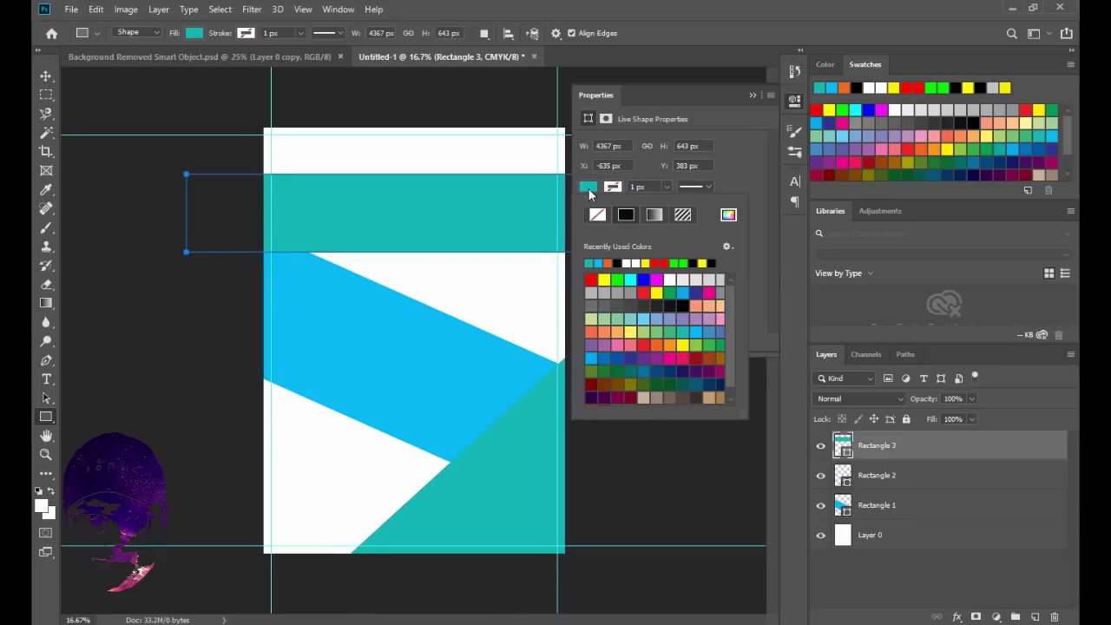
left_click(712, 331)
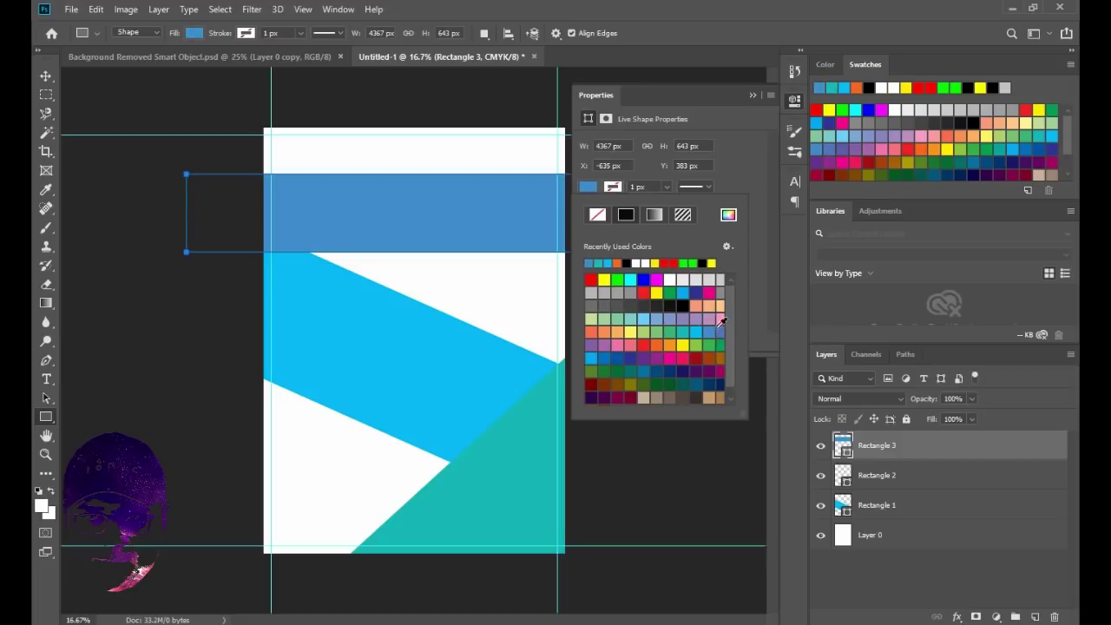
- Move the steel-blue band down to lie across the upper part of the cyan band
left_click(752, 94)
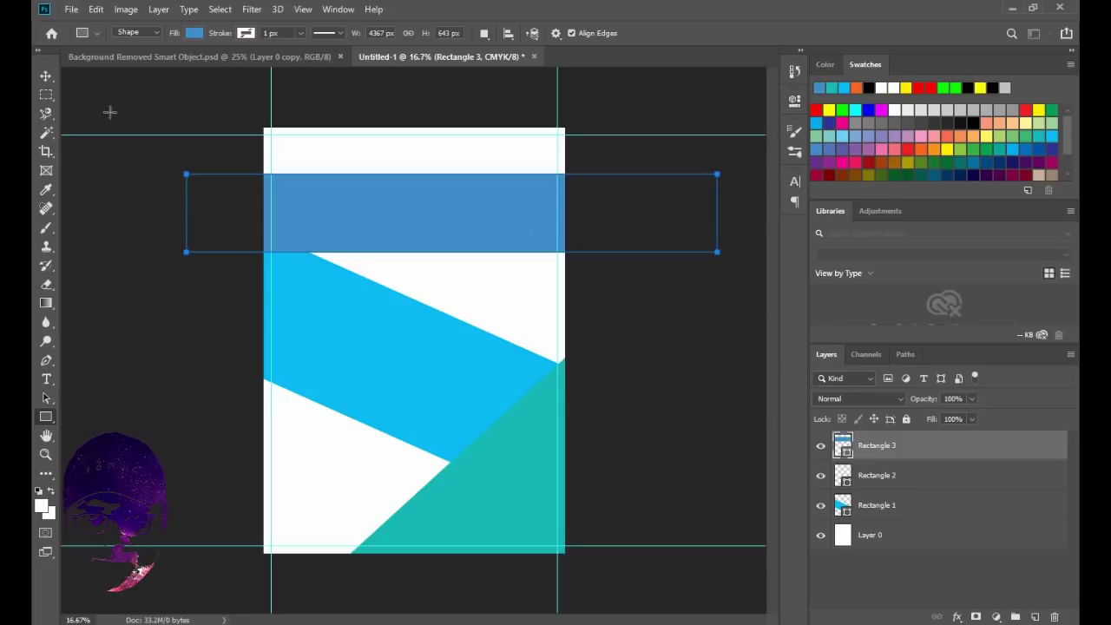
left_click(46, 76)
left_click_drag(446, 196, 498, 337)
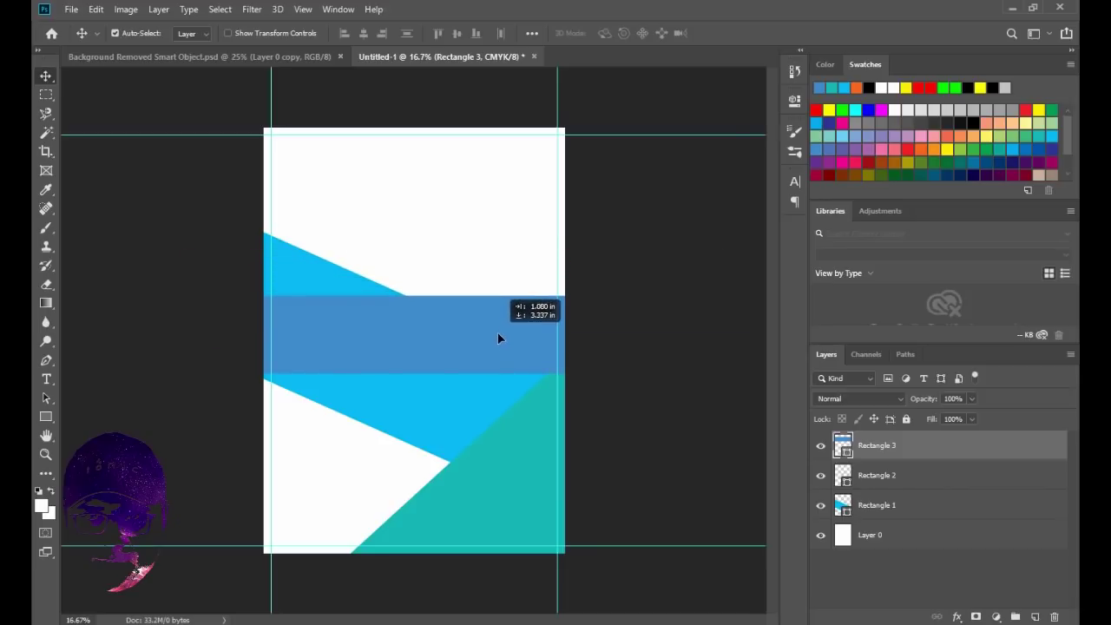
left_click_drag(499, 338, 536, 329)
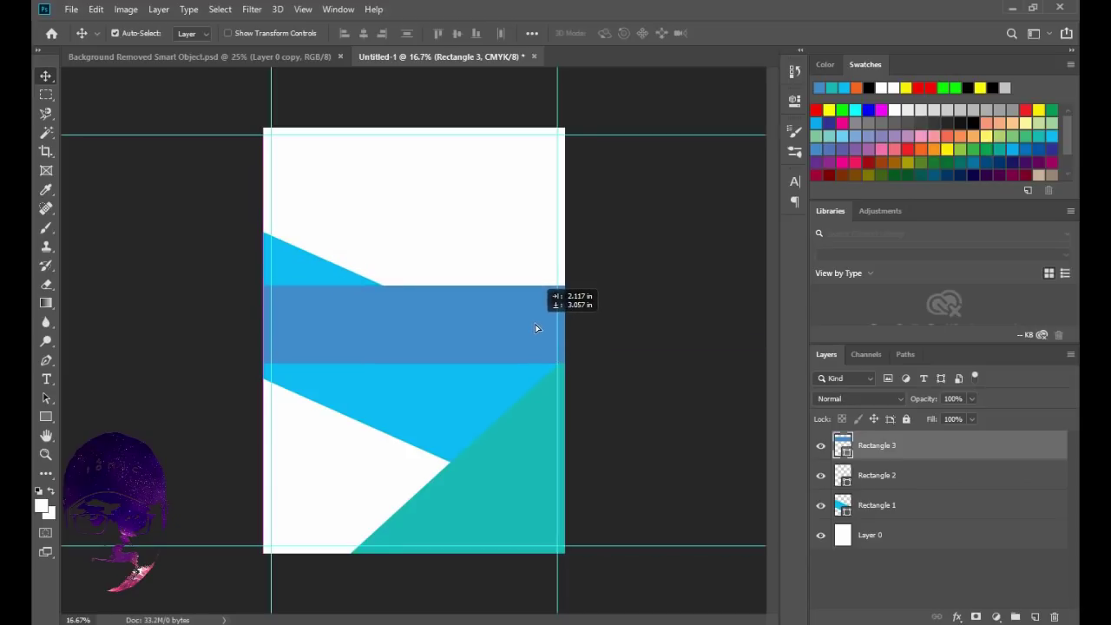
left_click_drag(536, 328, 536, 326)
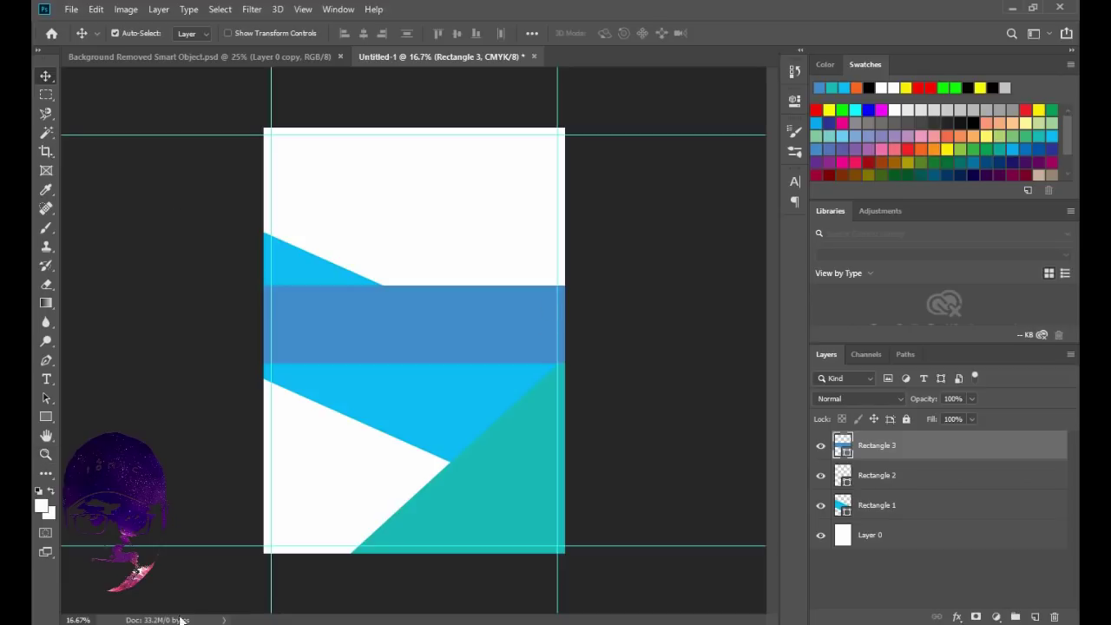
- Drag the man's Layer 0 copy from the cut-out document into the poster
left_click(234, 57)
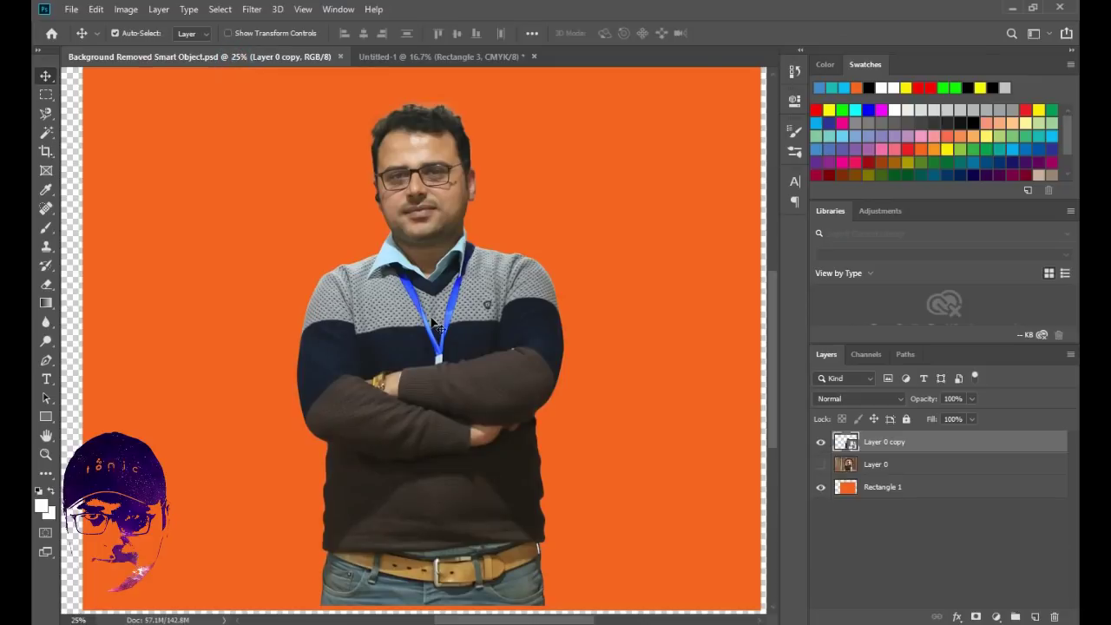
mouse_move(431, 323)
left_mouse_down()
mouse_move(388, 55)
mouse_move(457, 270)
left_mouse_up()
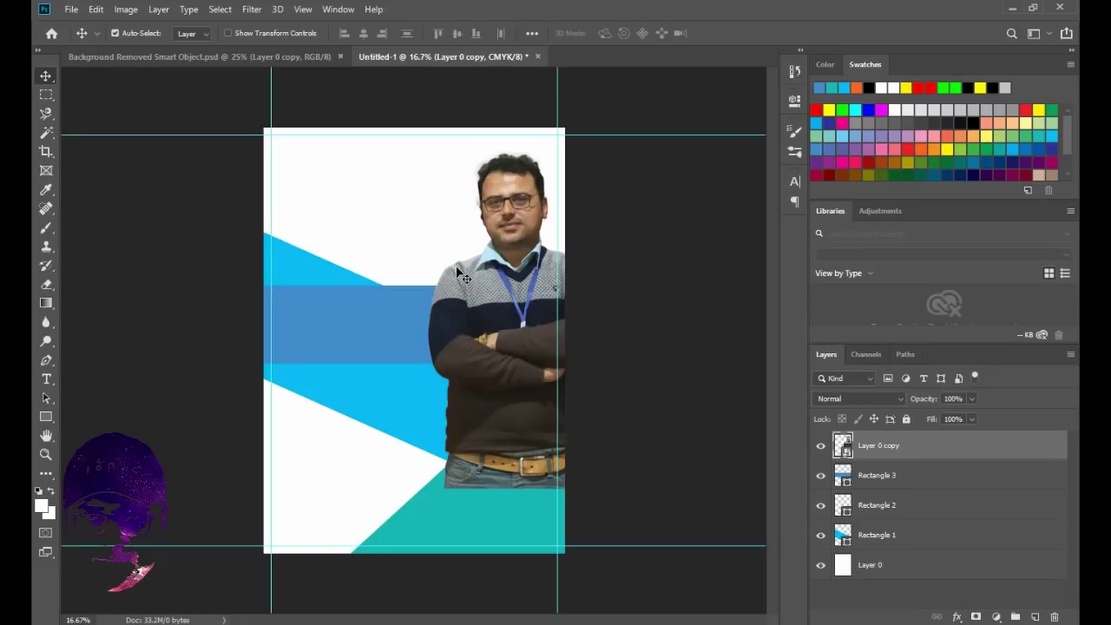
left_click_drag(514, 323, 436, 302)
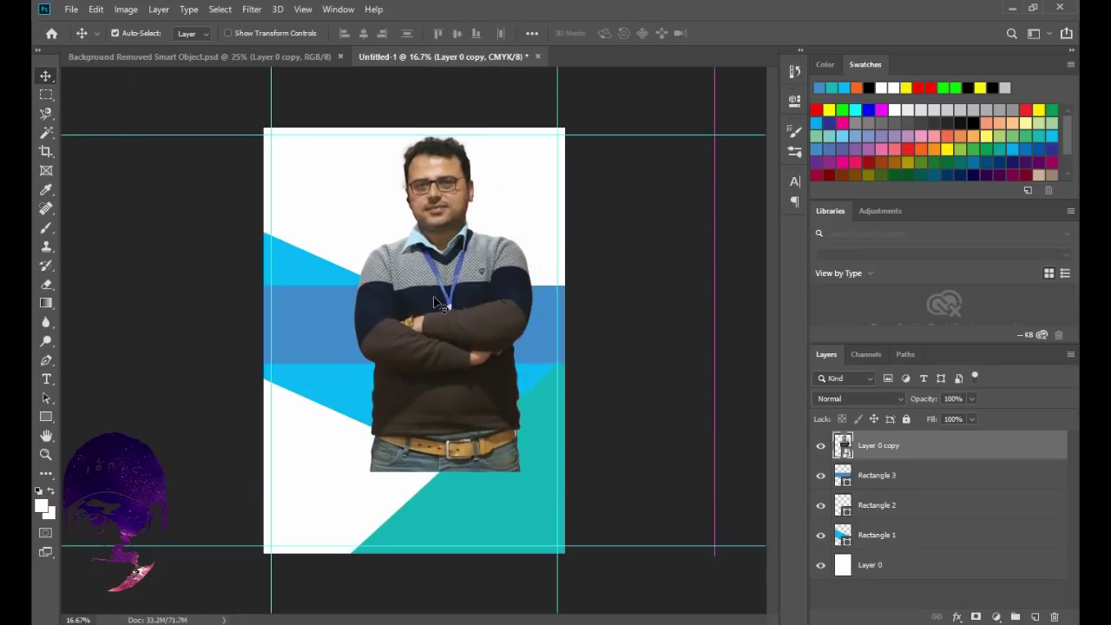
- Scale the man down to about 11% and position him on the band
key("ctrl+t")
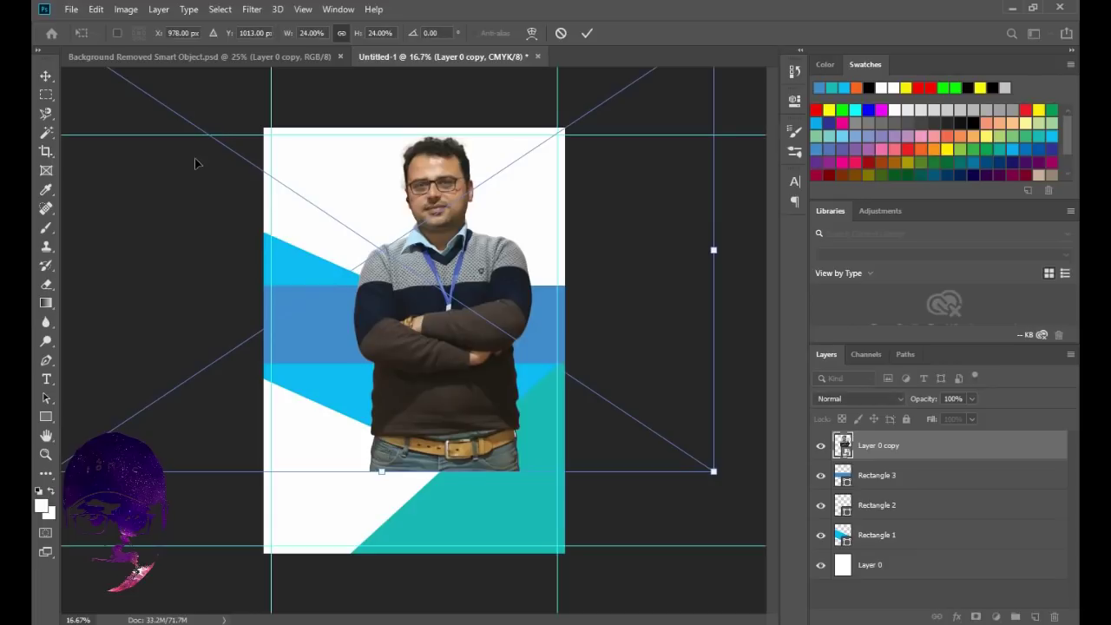
key("ctrl+minus")
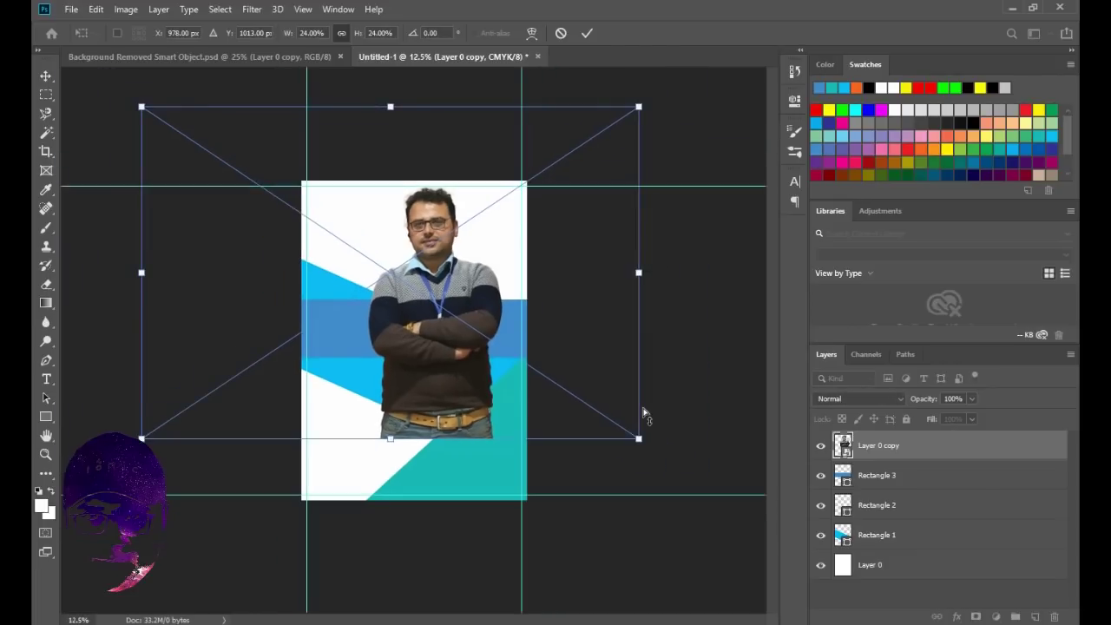
left_click_drag(652, 409, 638, 163)
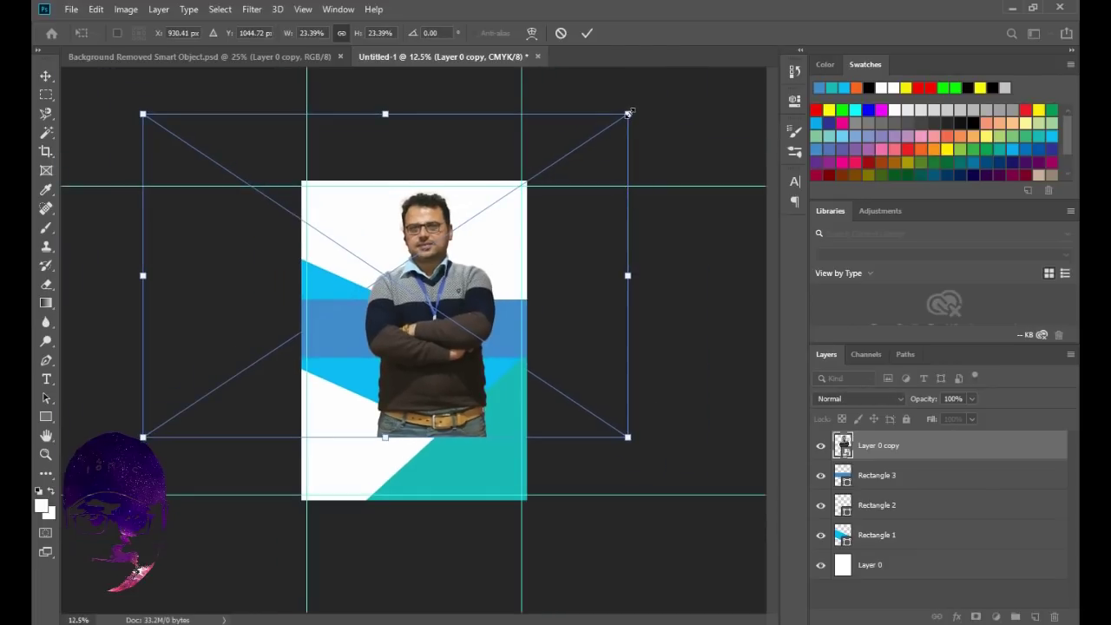
left_click_drag(628, 112, 476, 176)
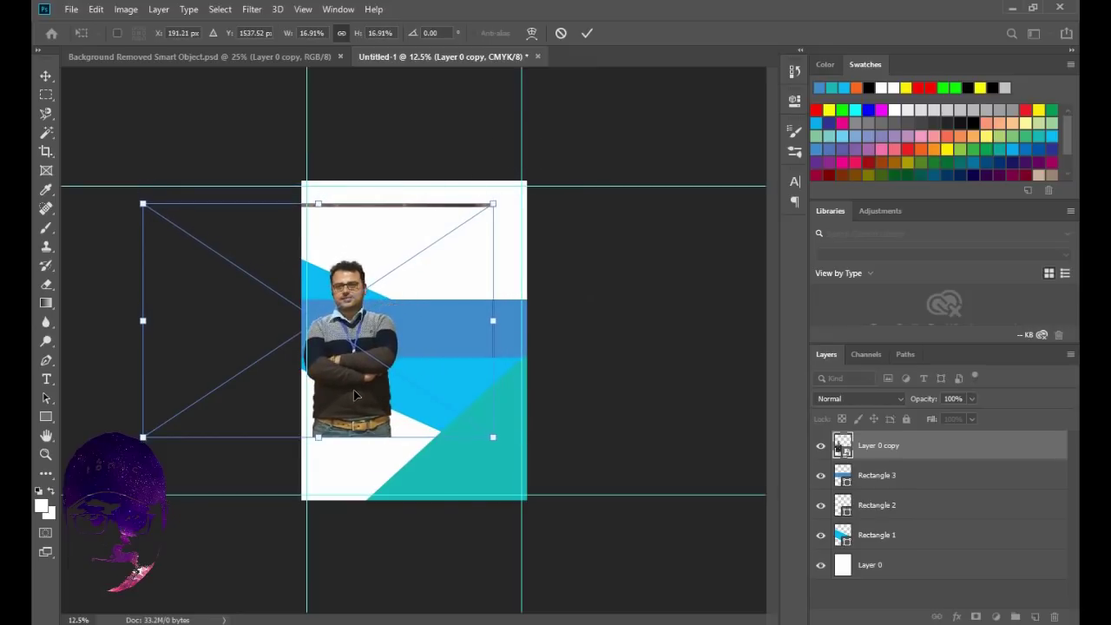
mouse_move(354, 398)
left_mouse_down()
mouse_move(471, 321)
mouse_move(483, 270)
mouse_move(467, 321)
left_mouse_up()
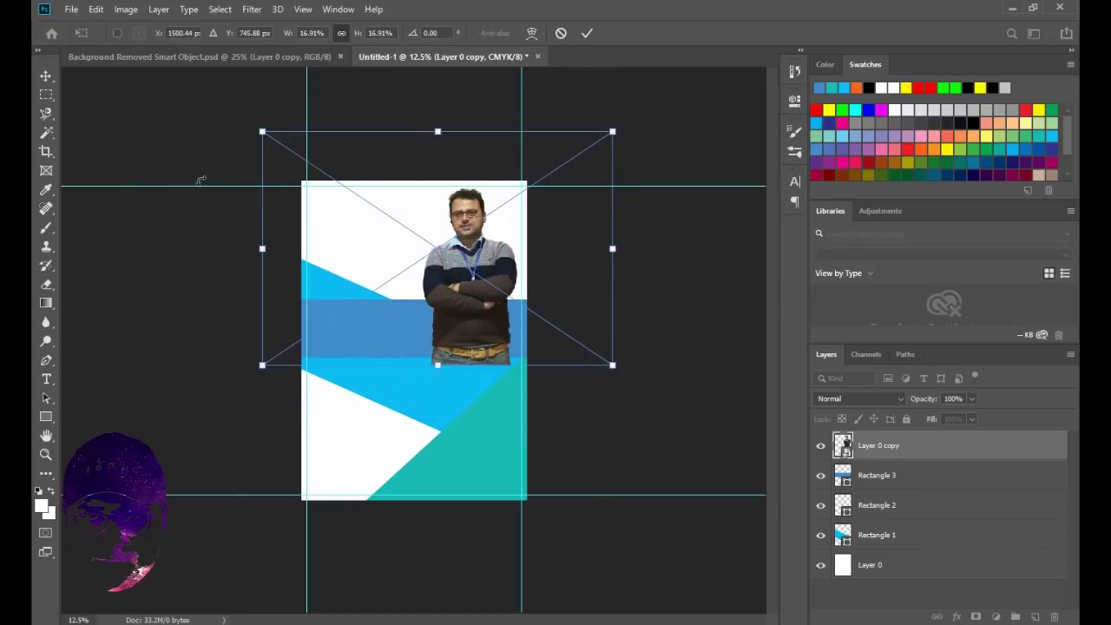
mouse_move(262, 131)
left_mouse_down()
mouse_move(404, 229)
mouse_move(363, 199)
left_mouse_up()
left_click_drag(522, 332, 479, 262)
mouse_move(332, 131)
left_mouse_down()
mouse_move(368, 144)
mouse_move(362, 137)
left_mouse_up()
key("Return")
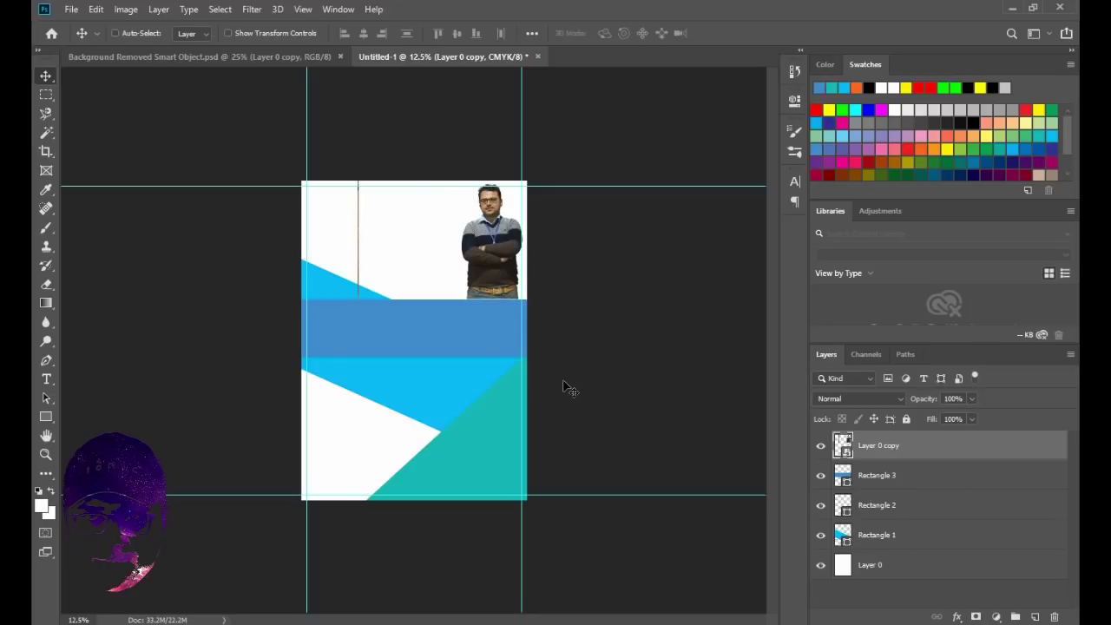
- Move the steel-blue band lower and bring the man down onto it
key("ctrl+plus")
key("ctrl+plus")
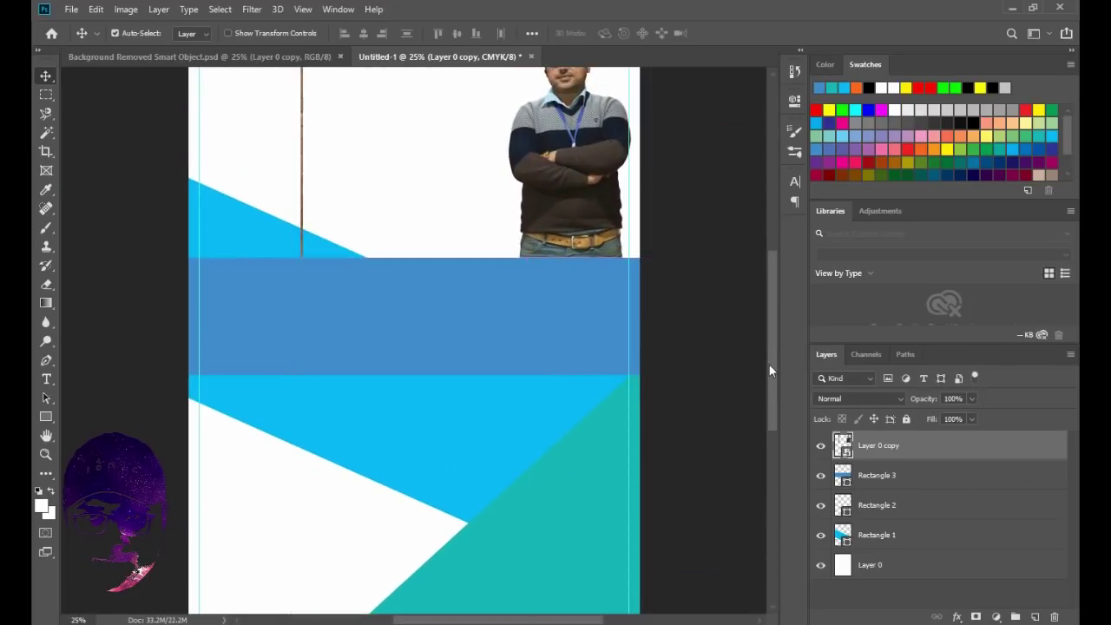
left_click_drag(773, 378, 778, 338)
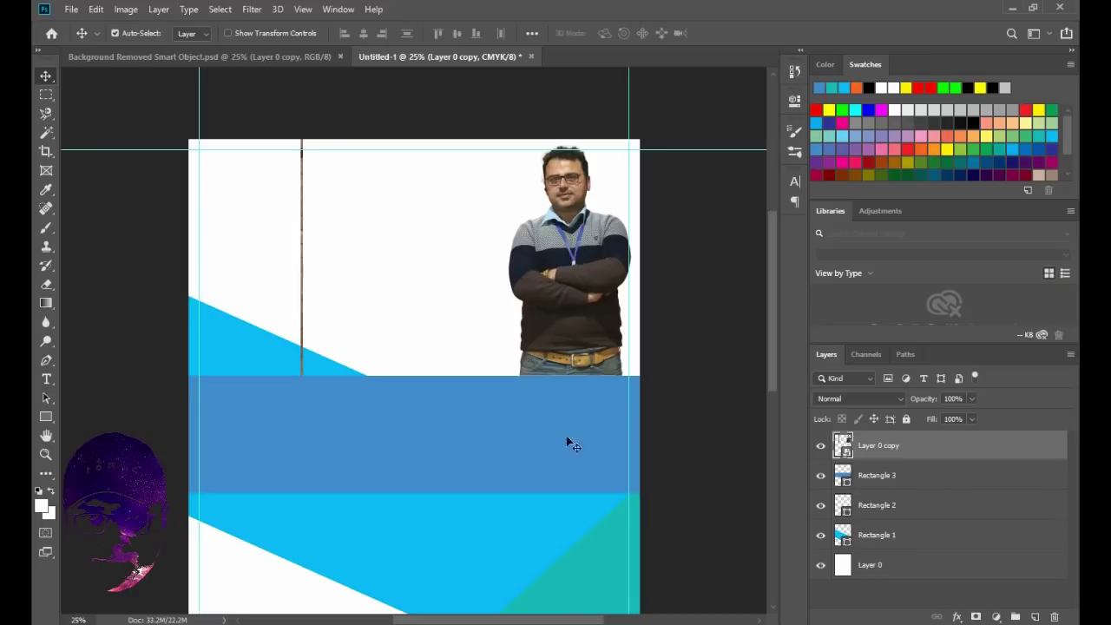
mouse_move(544, 443)
left_mouse_down()
mouse_move(548, 506)
mouse_move(538, 513)
left_mouse_up()
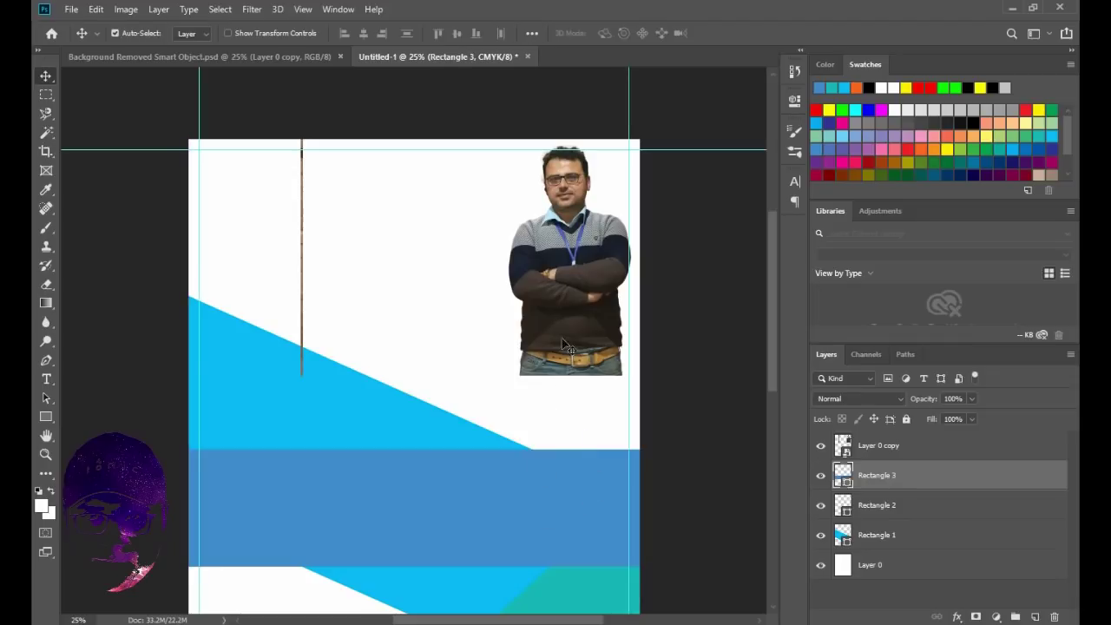
left_click_drag(572, 320, 578, 392)
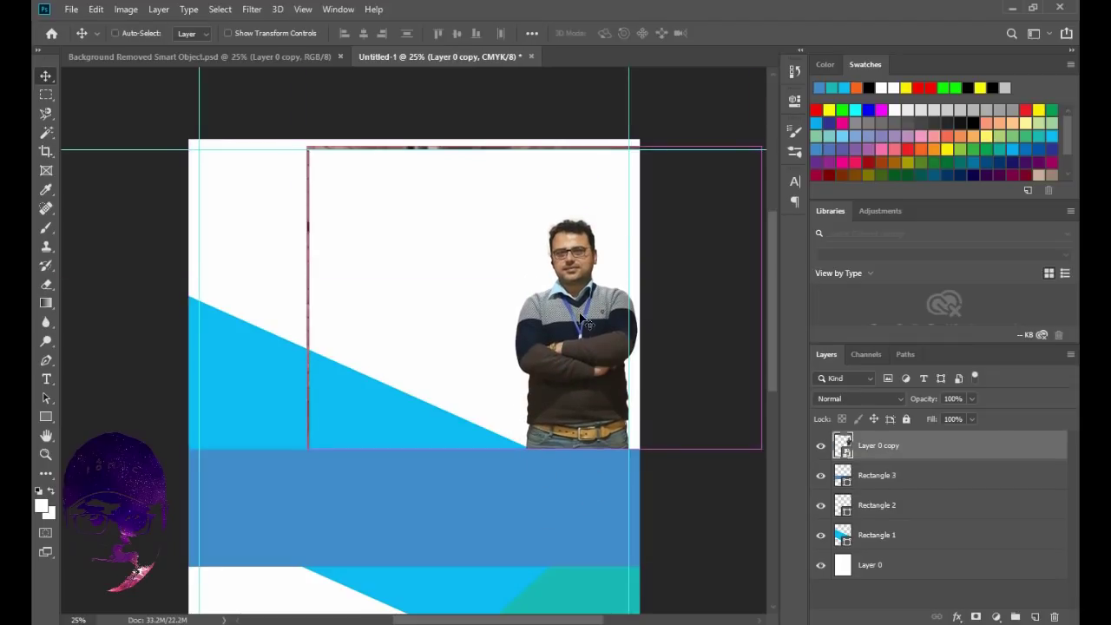
- Enlarge the man slightly and settle him at the band's right edge
key("ctrl+t")
mouse_move(314, 155)
left_mouse_down()
mouse_move(193, 53)
mouse_move(235, 90)
left_mouse_up()
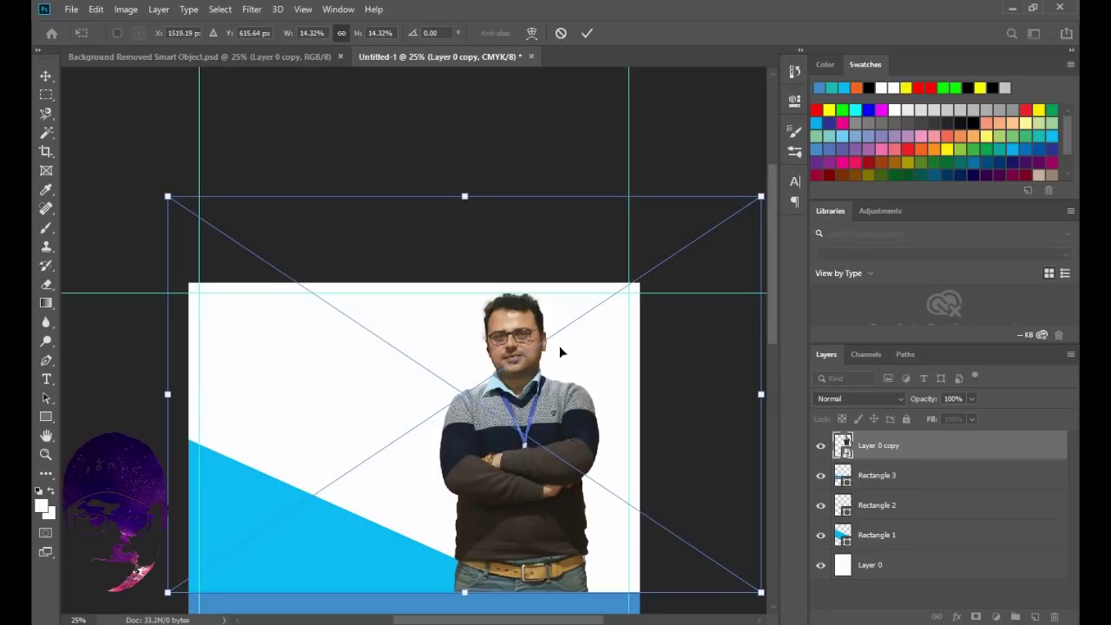
key("Return")
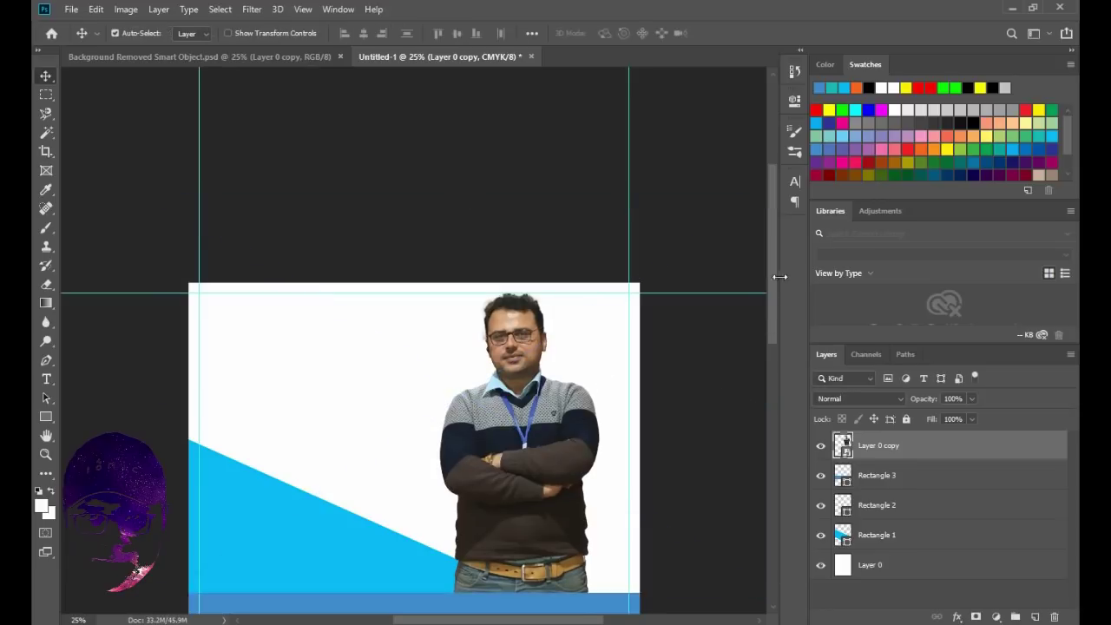
left_click_drag(774, 276, 771, 340)
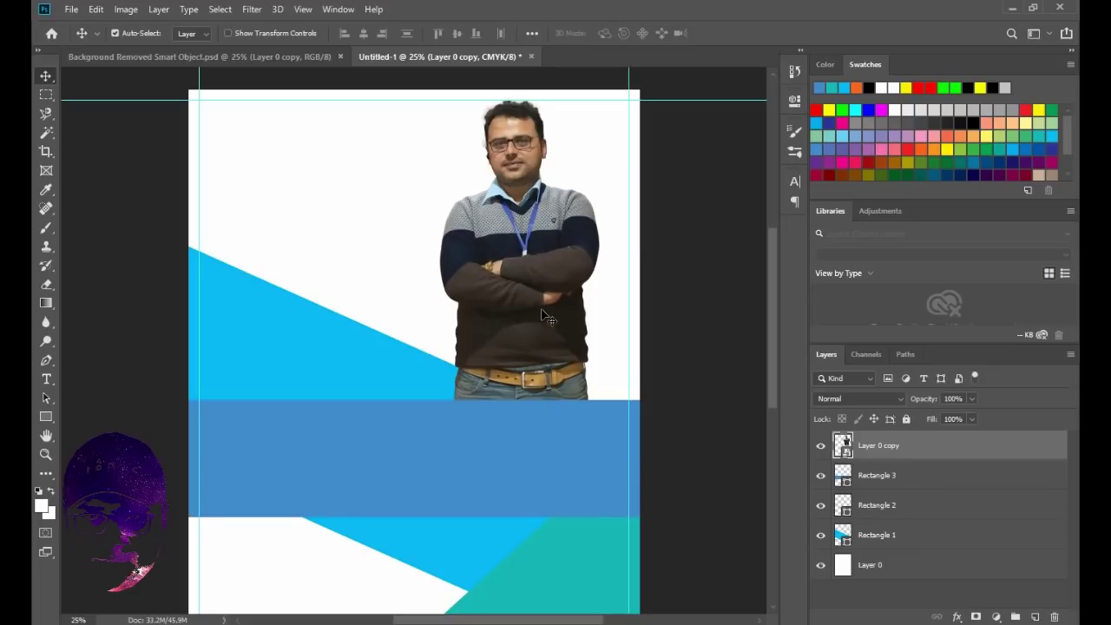
left_click(542, 312)
left_click_drag(541, 313, 561, 310)
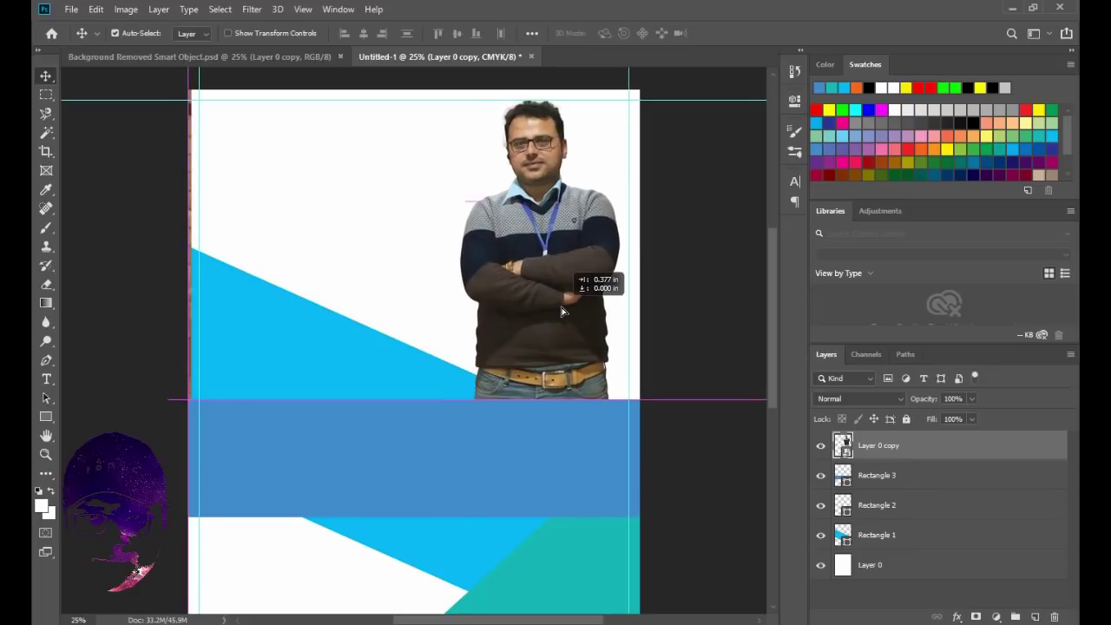
left_click_drag(561, 311, 561, 311)
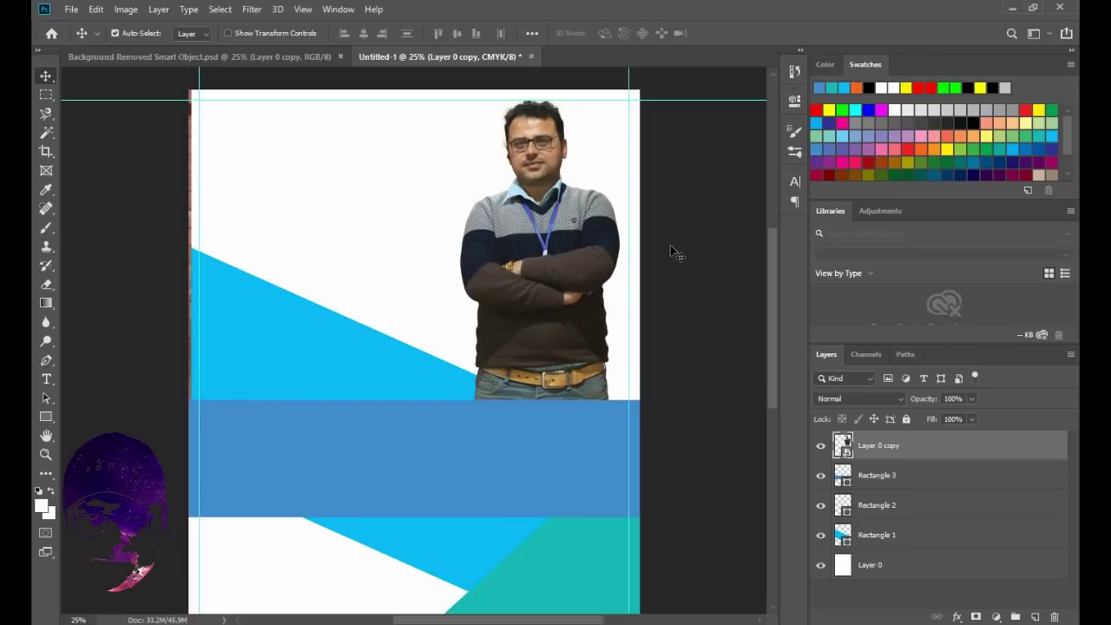
left_click(221, 315)
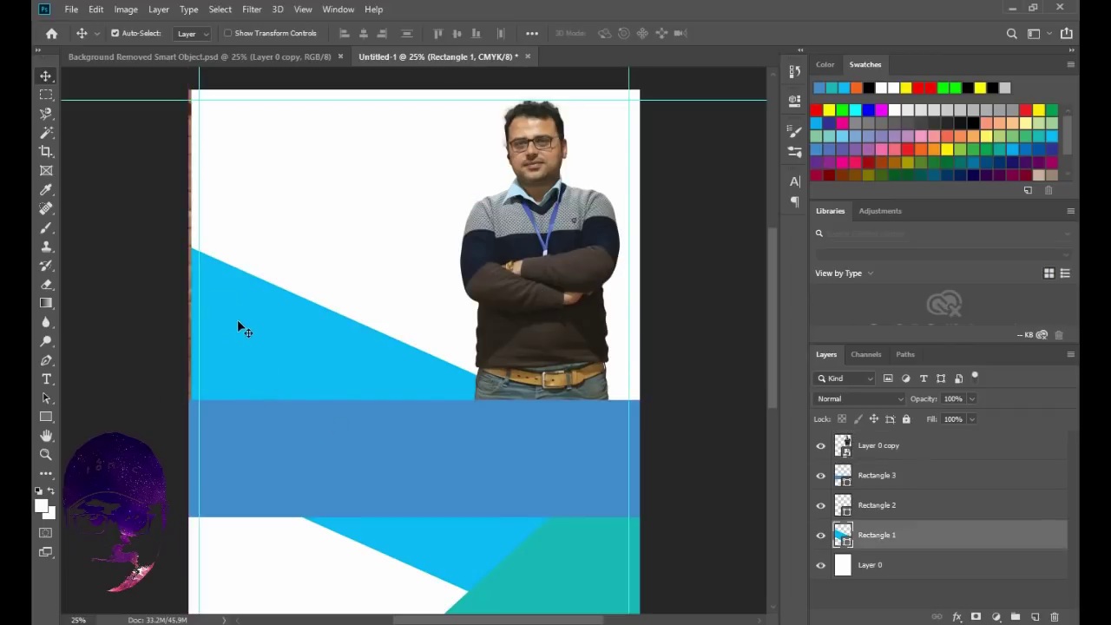
- Move Rectangle 1 up and enlarge it slightly so it fills the top area behind the man
key("ctrl+t")
mouse_move(285, 346)
left_mouse_down()
mouse_move(283, 253)
mouse_move(218, 258)
left_mouse_up()
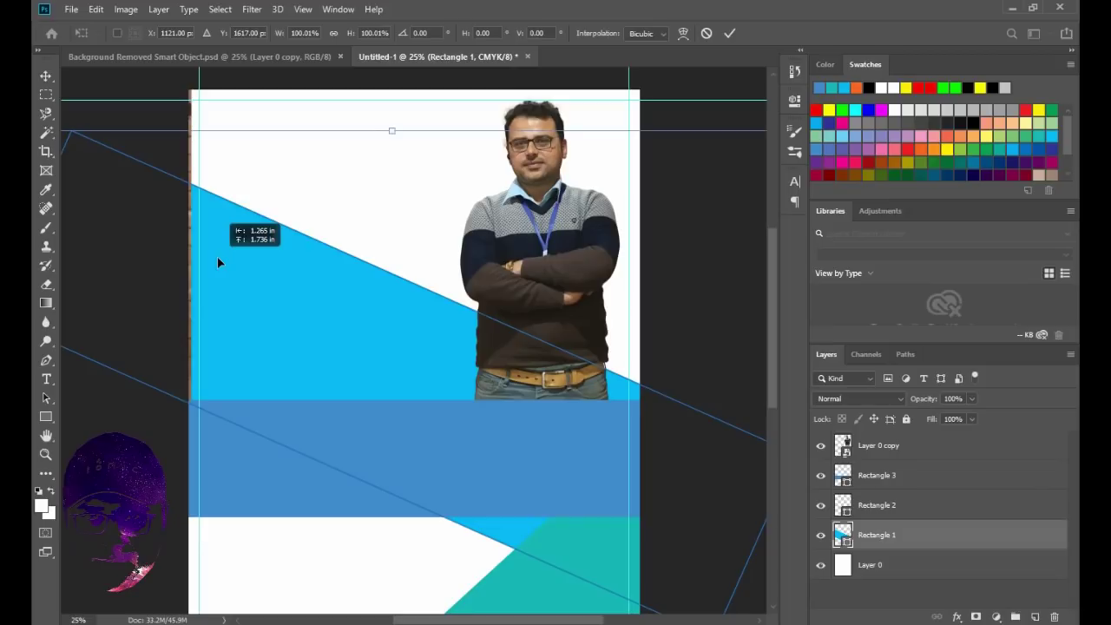
left_click_drag(218, 262, 218, 261)
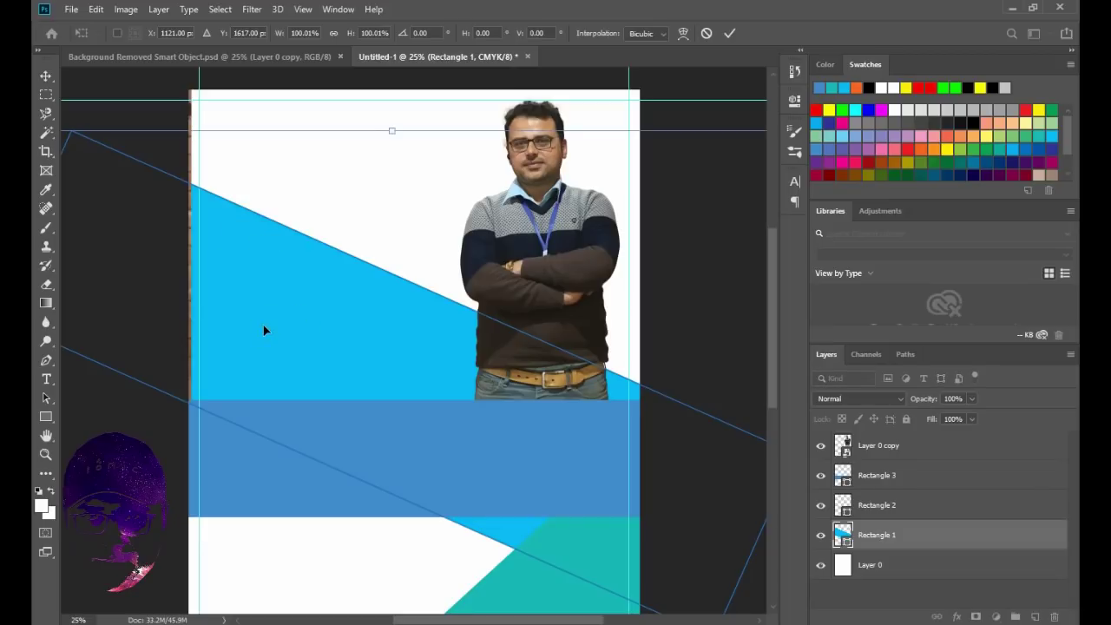
key("ctrl+minus")
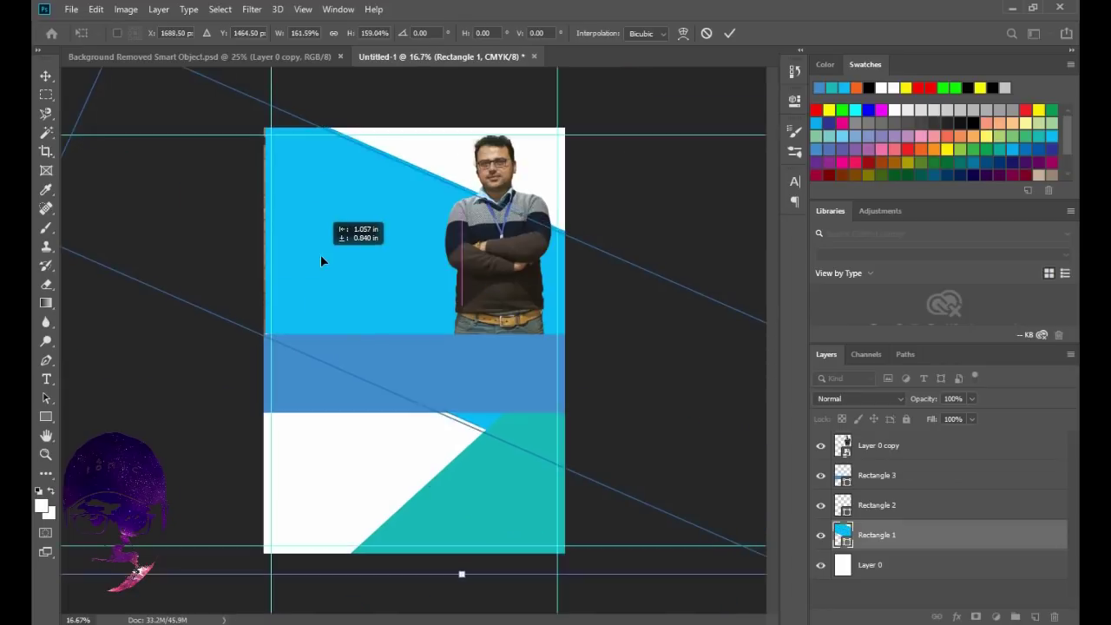
left_click_drag(320, 254, 322, 258)
left_click(611, 199)
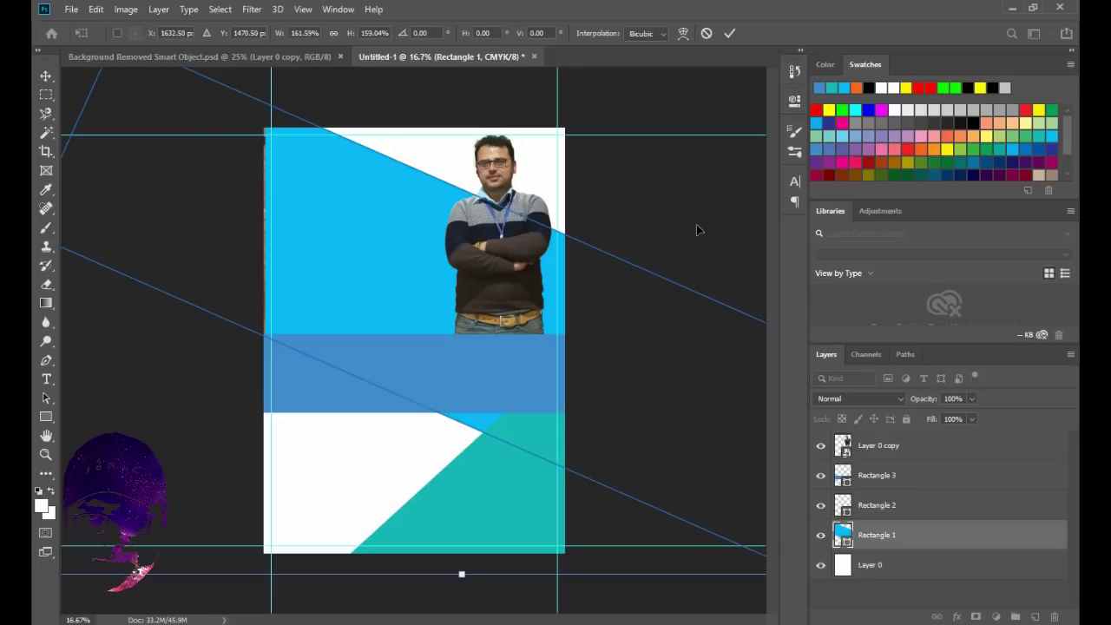
left_click_drag(375, 252, 430, 163)
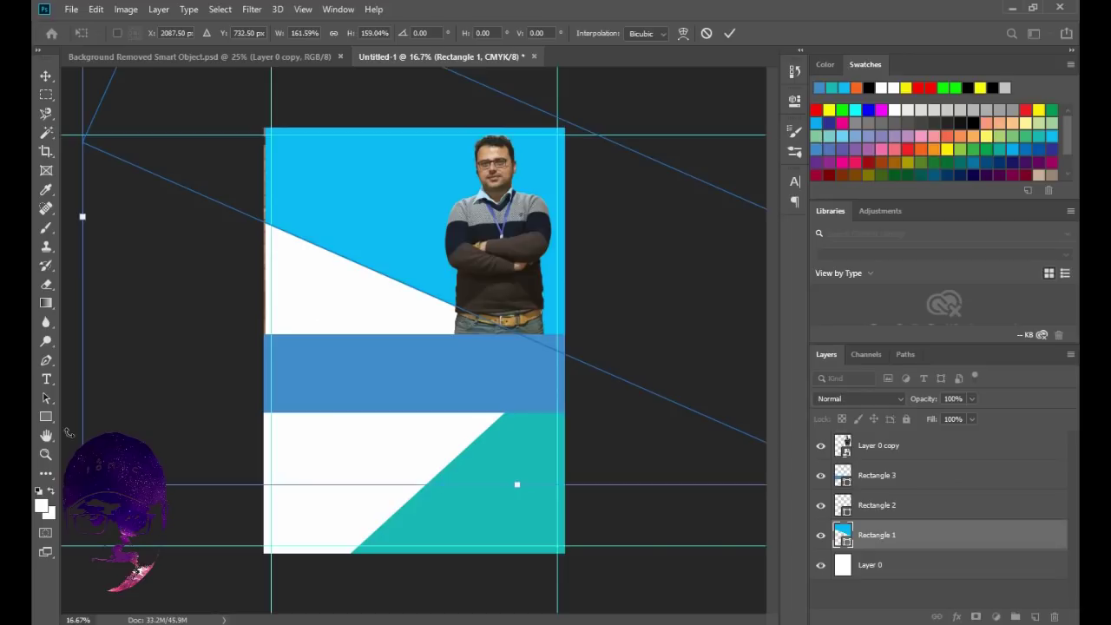
left_click_drag(45, 520, 39, 539)
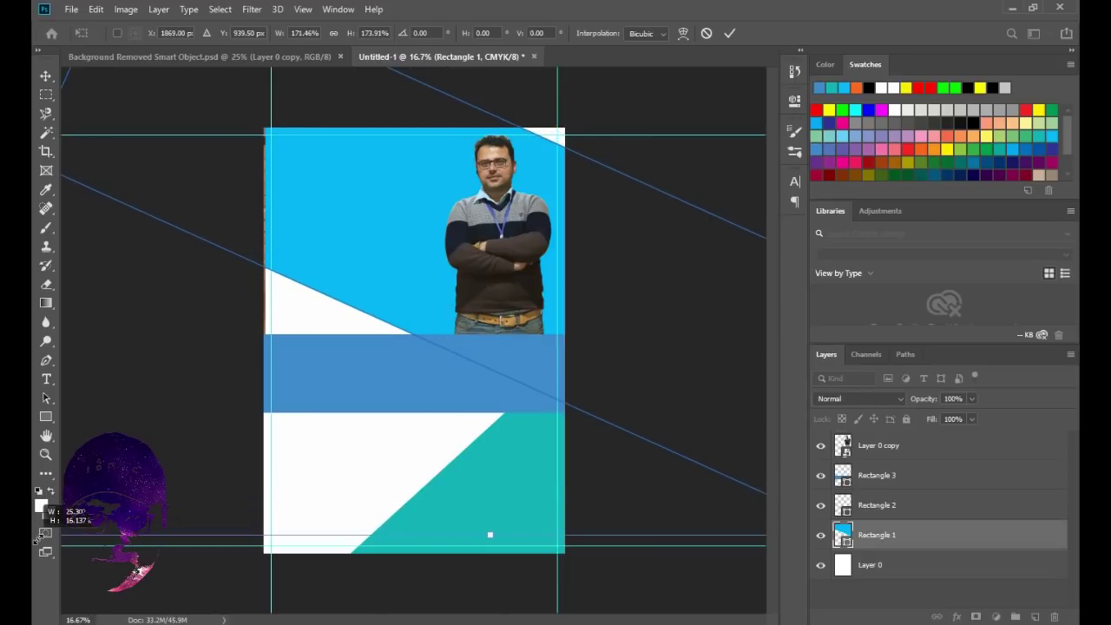
key("Return")
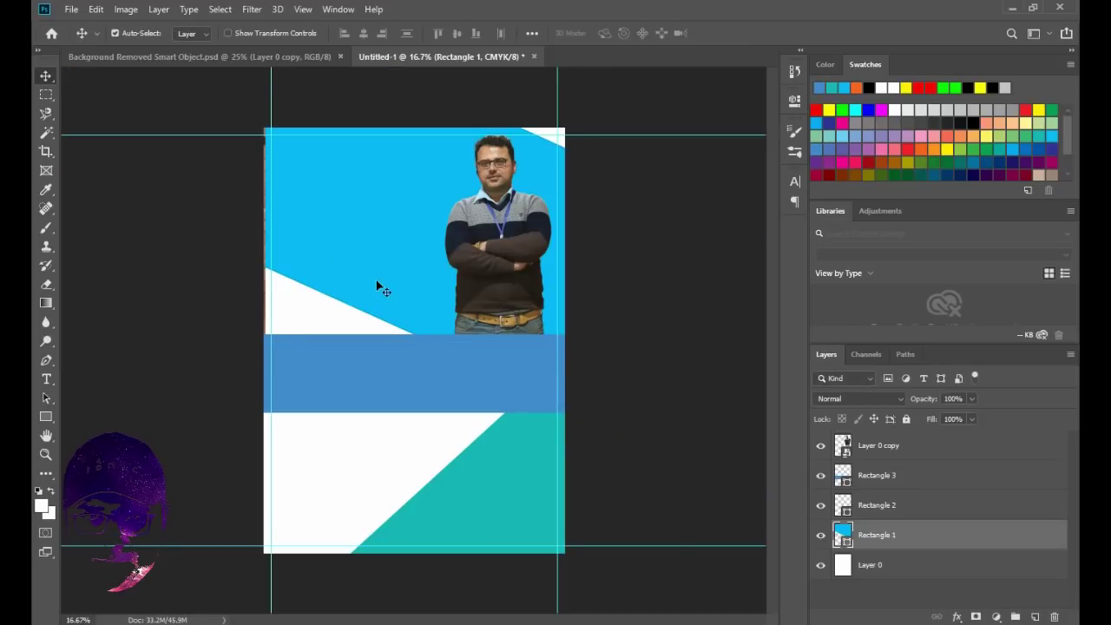
mouse_move(377, 282)
left_mouse_down()
mouse_move(391, 248)
mouse_move(390, 258)
left_mouse_up()
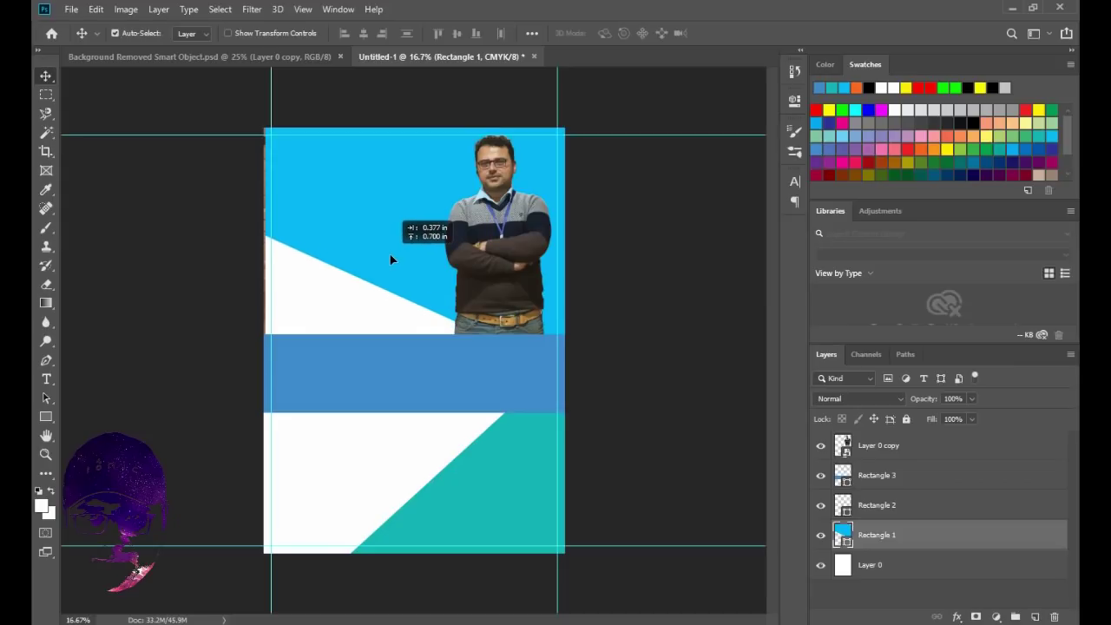
left_click_drag(390, 259, 355, 304)
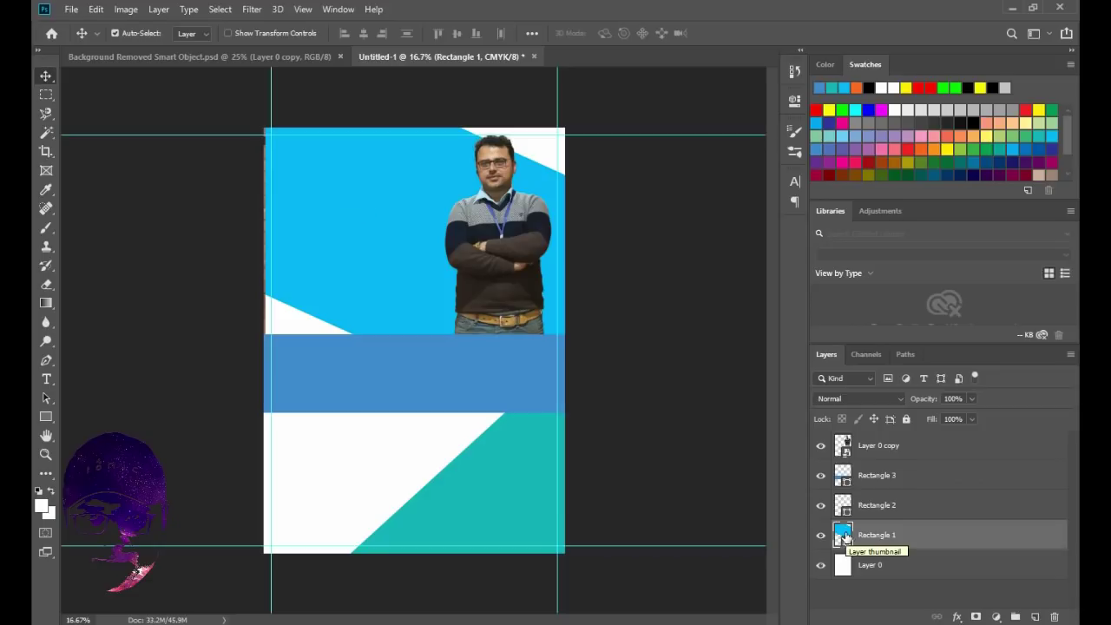
- Recolour Rectangle 1's fill from cyan to soft peach orange #eaae73
double_click(844, 535)
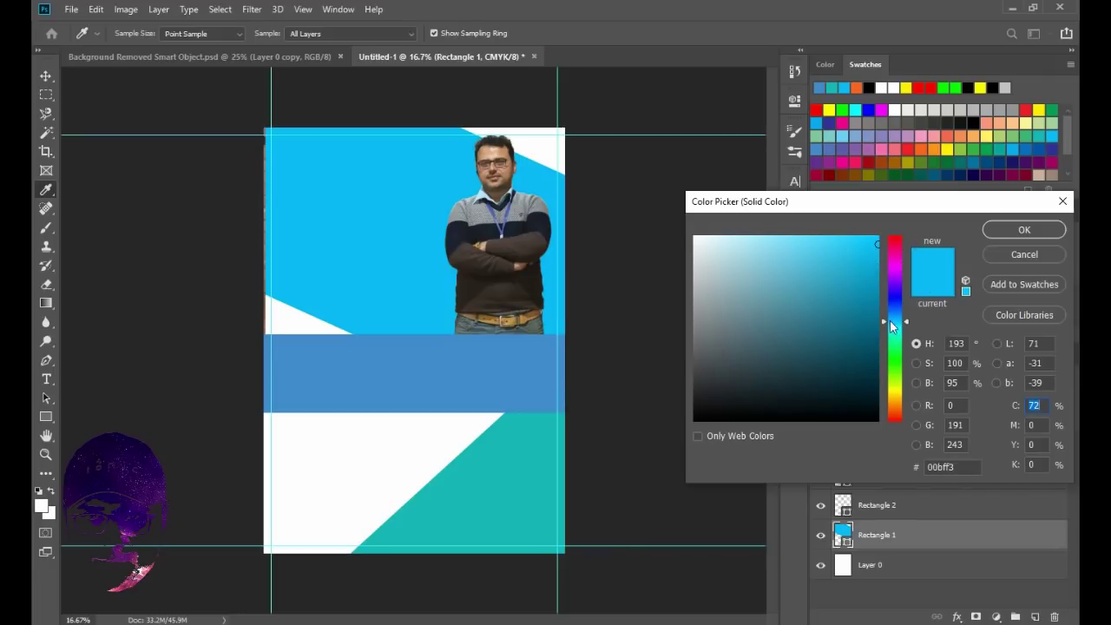
left_click(896, 405)
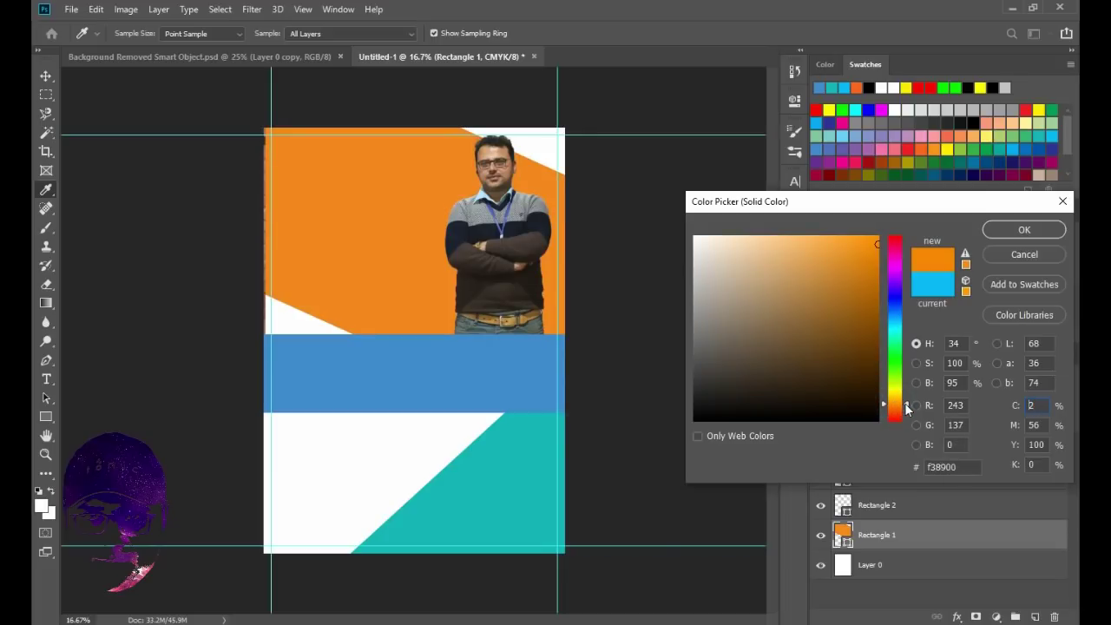
mouse_move(868, 262)
left_mouse_down()
mouse_move(798, 258)
mouse_move(810, 258)
left_mouse_up()
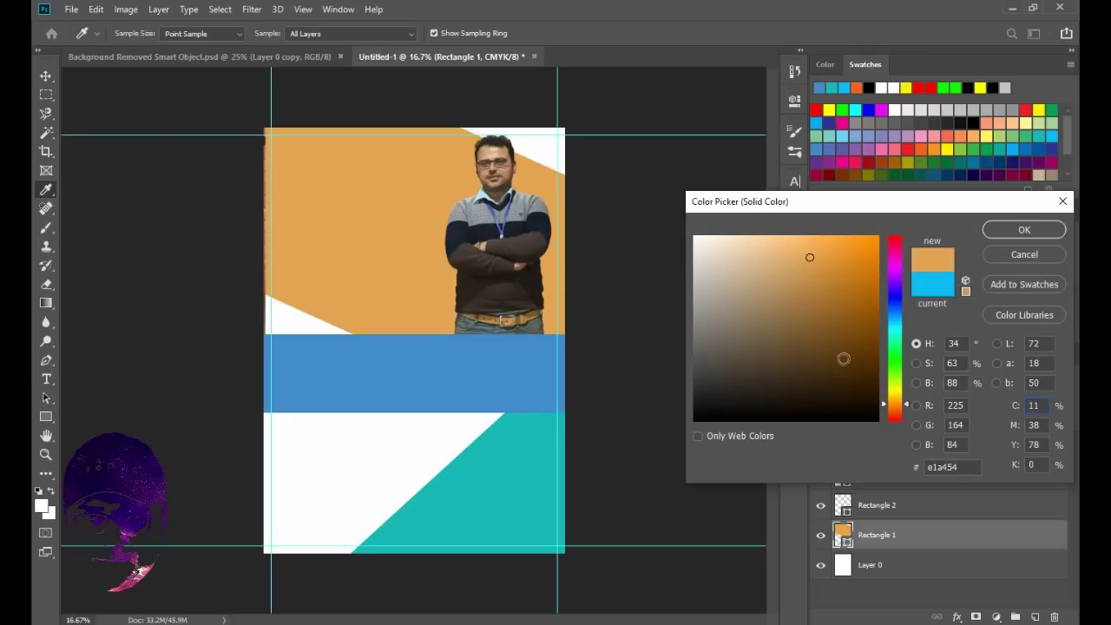
left_click(891, 406)
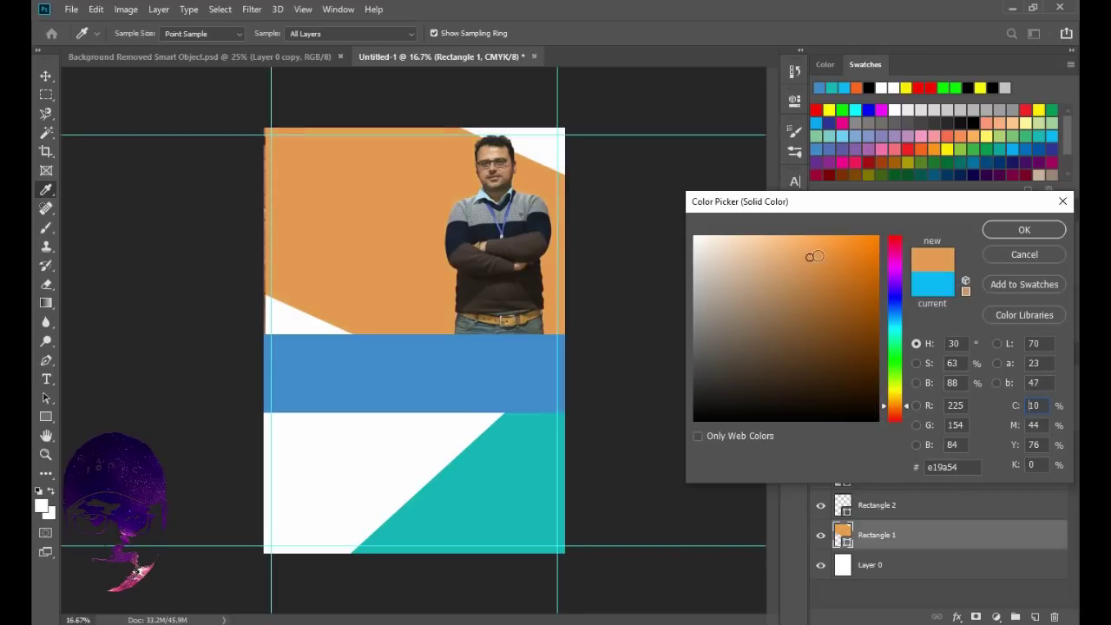
left_click_drag(810, 257, 788, 251)
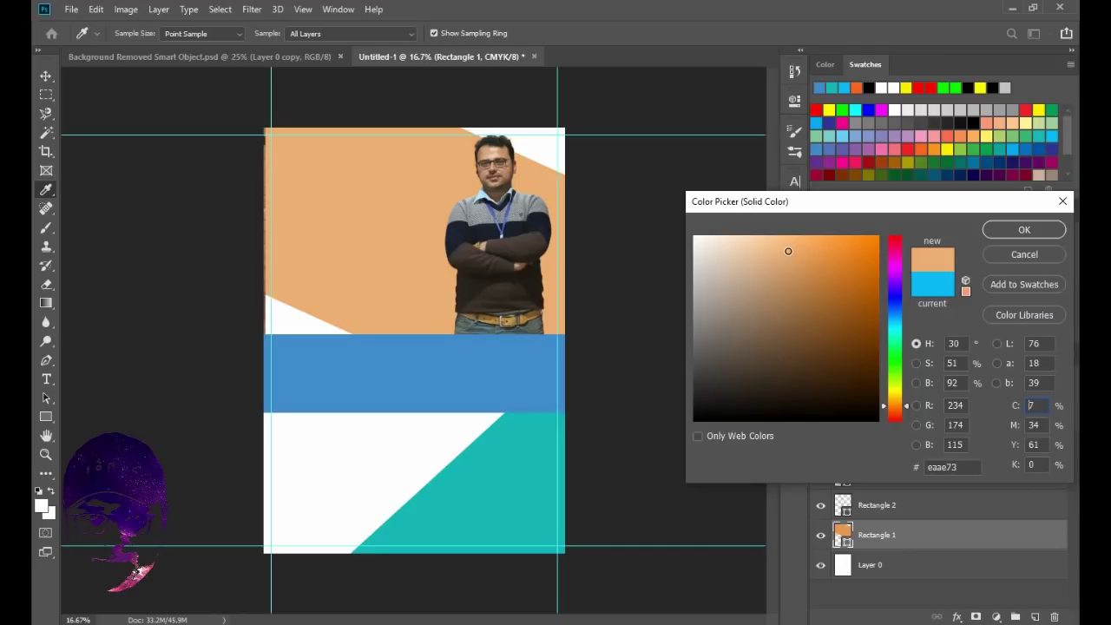
left_click(1017, 231)
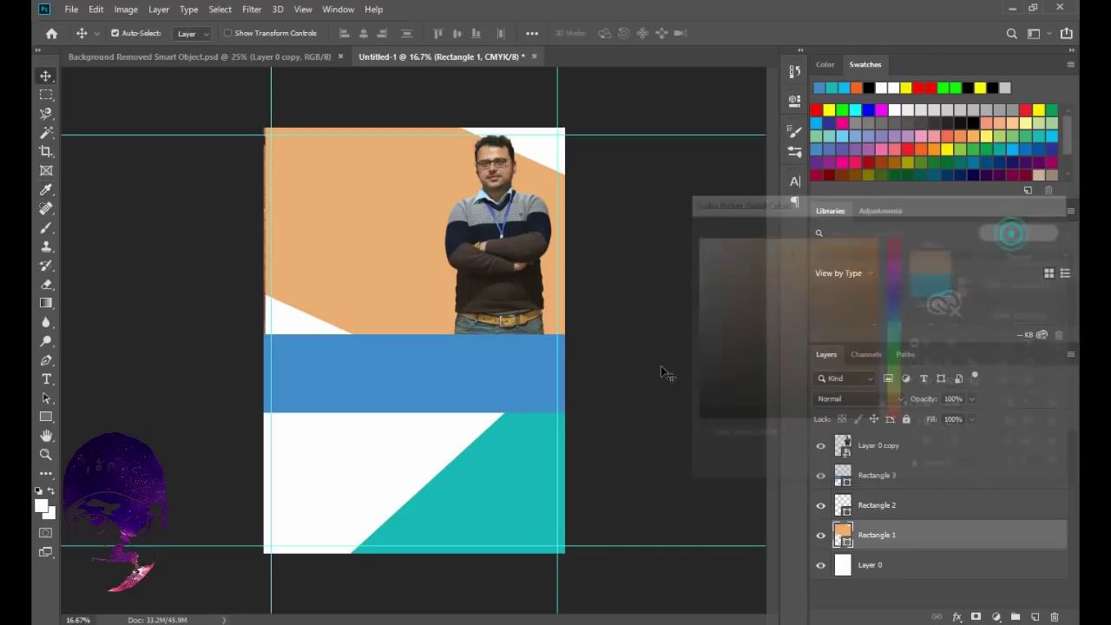
- Select Rectangle 1 and drag web-dev-12 from GD Exercise 4 Files onto the poster
left_click(656, 351)
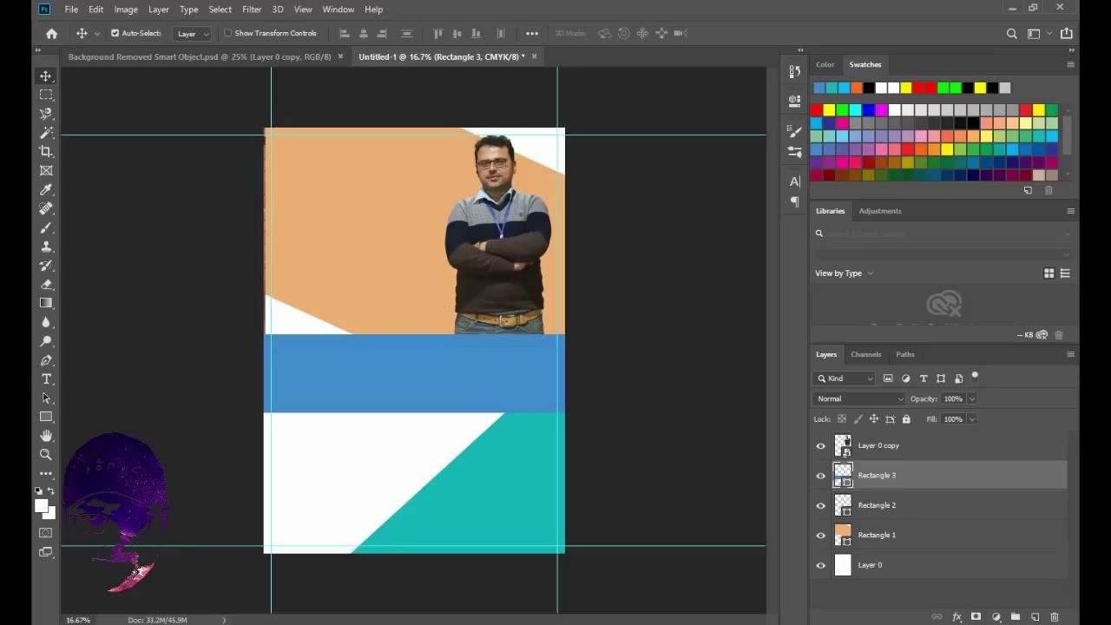
left_click(369, 243)
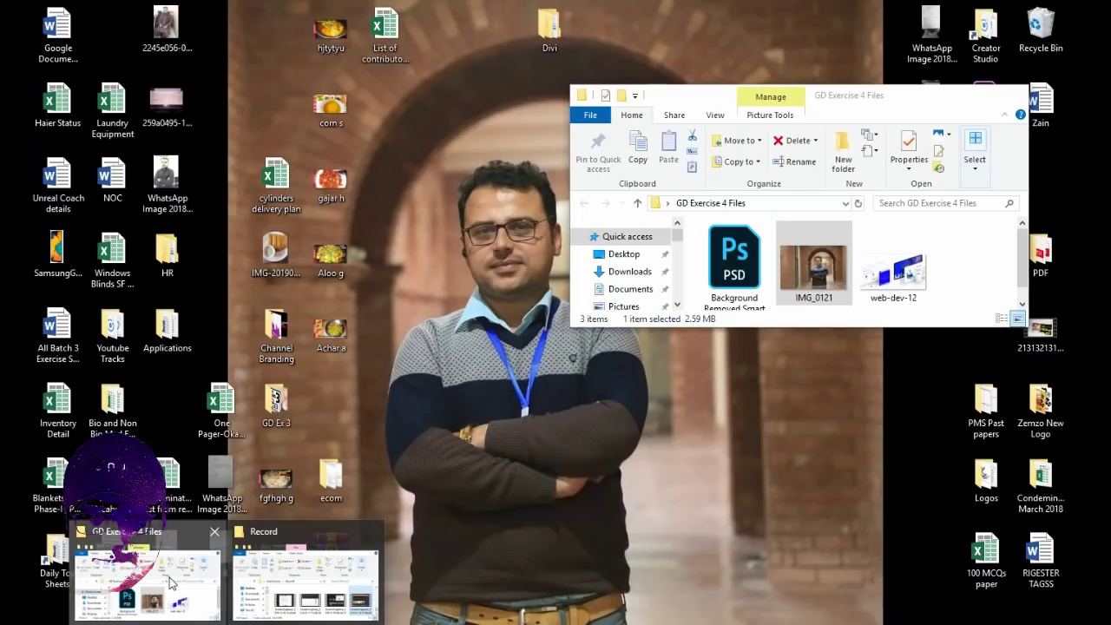
left_click(130, 564)
left_click(903, 274)
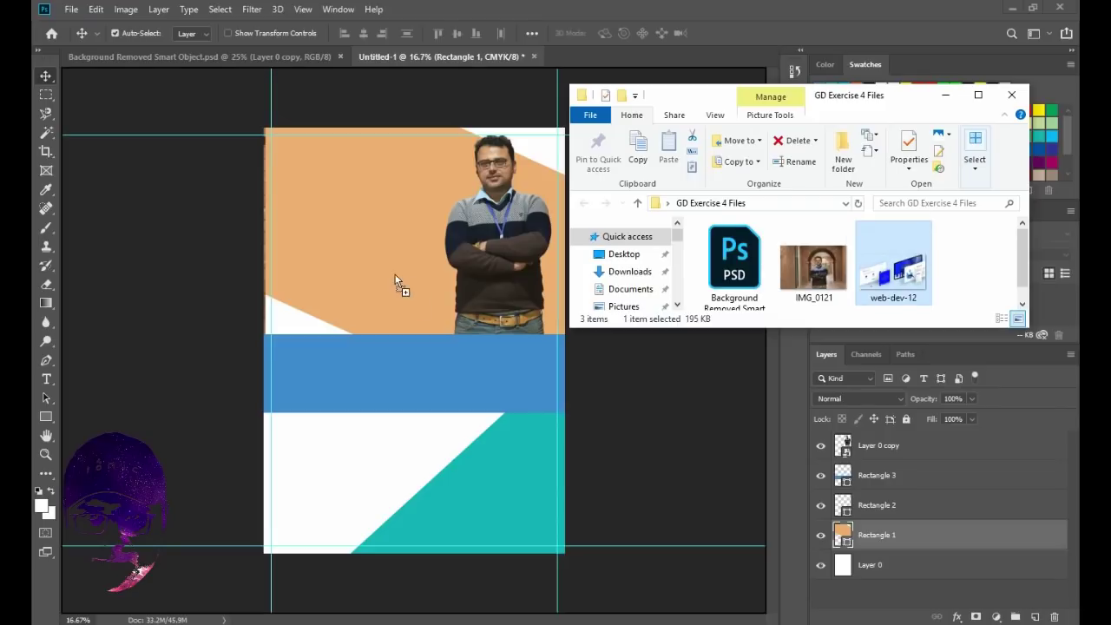
left_click_drag(903, 275, 379, 271)
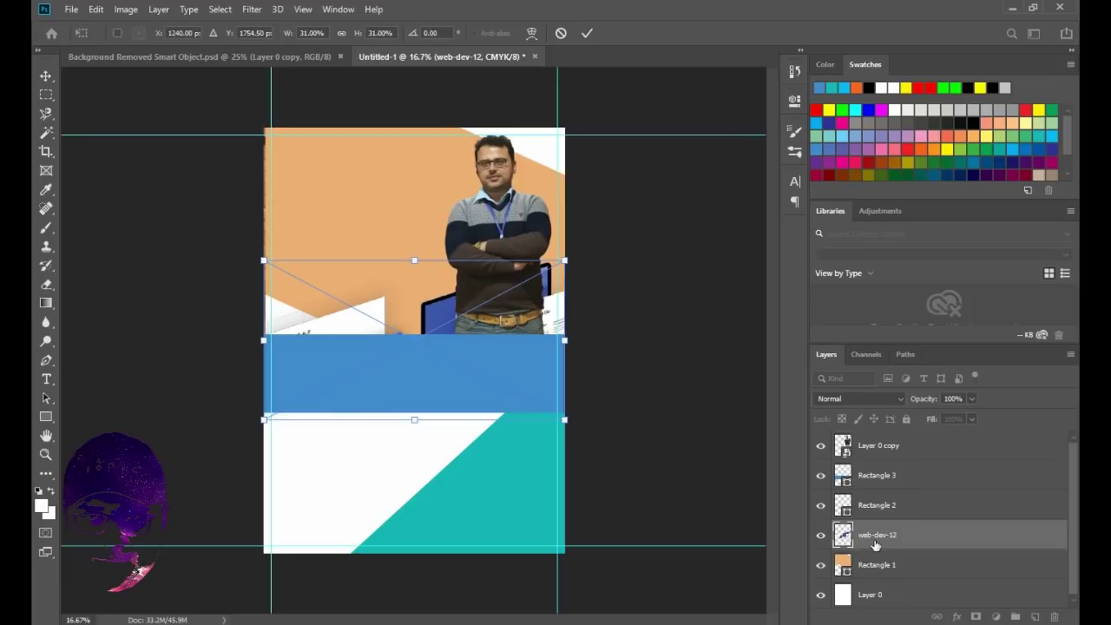
- Delete the first web-dev-12 placement and place it again above Rectangle 1
mouse_move(875, 543)
left_mouse_down()
mouse_move(878, 493)
mouse_move(880, 598)
mouse_move(877, 499)
mouse_move(875, 539)
left_mouse_up()
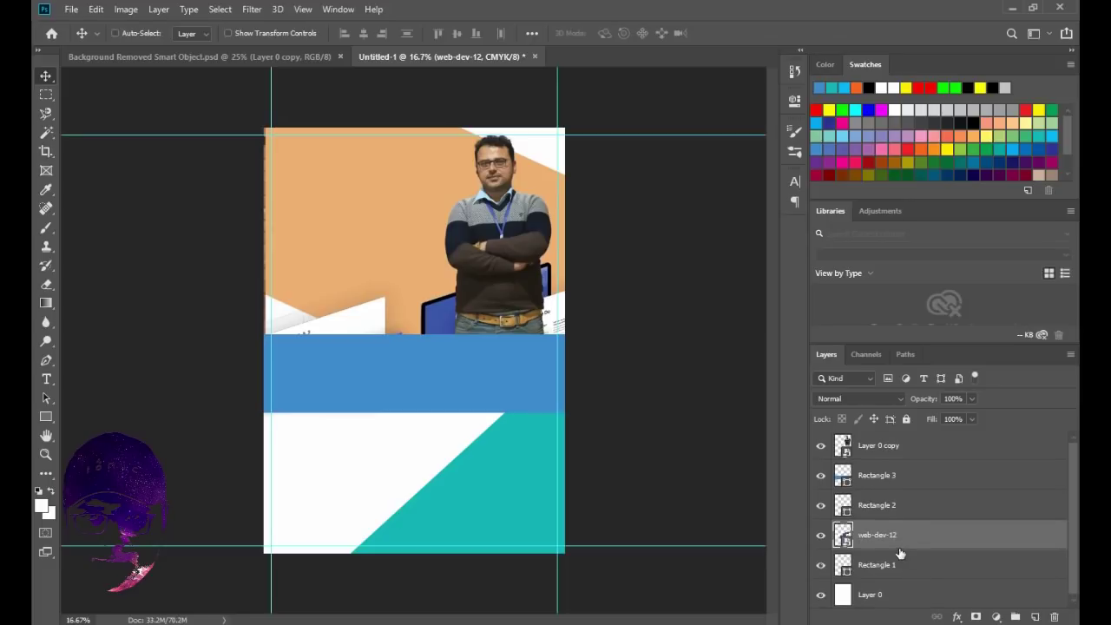
key("Delete")
key("ctrl")
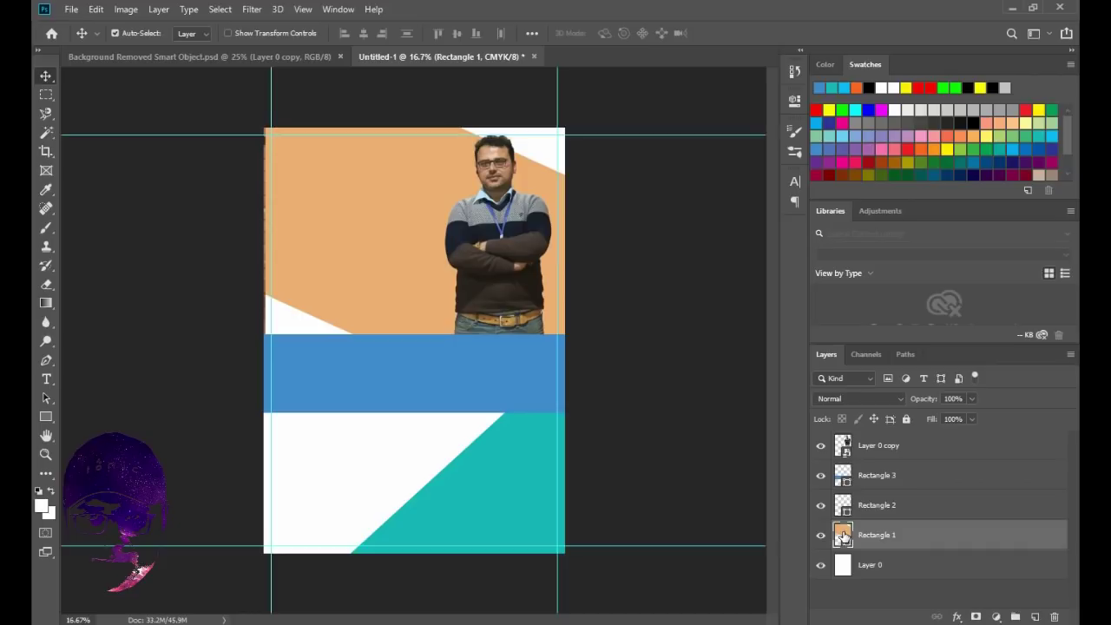
mouse_move(265, 614)
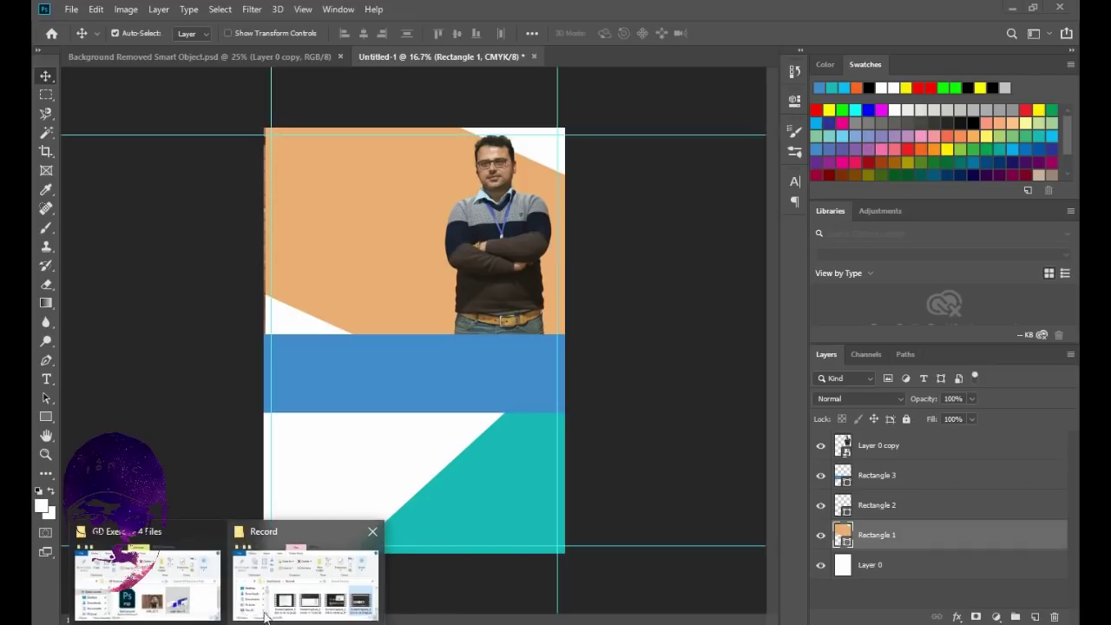
left_click(148, 577)
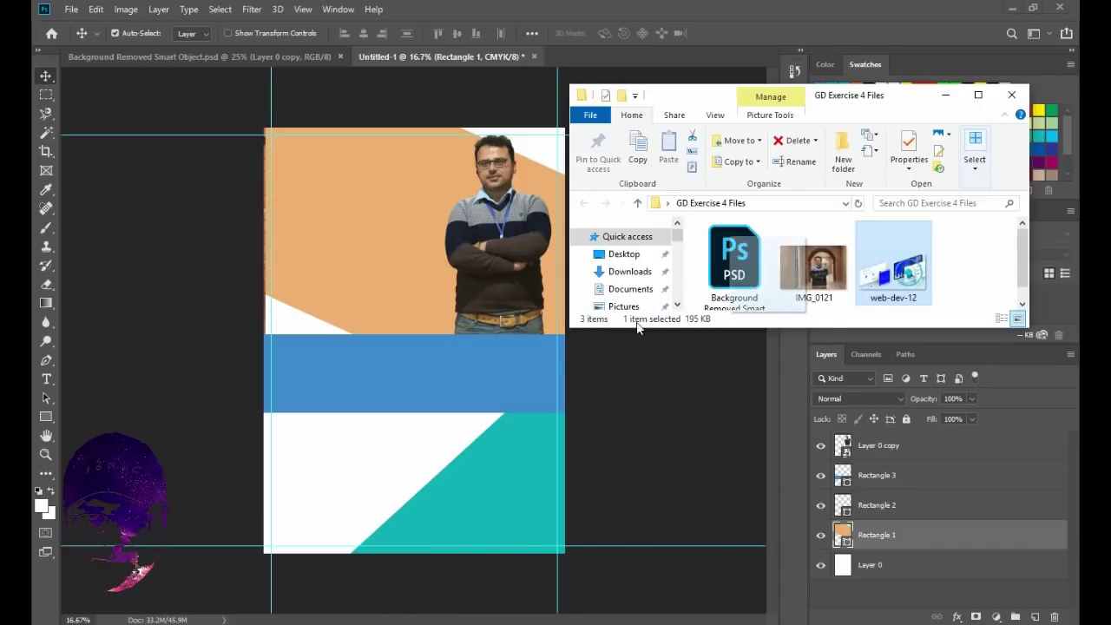
left_click_drag(637, 327, 391, 255)
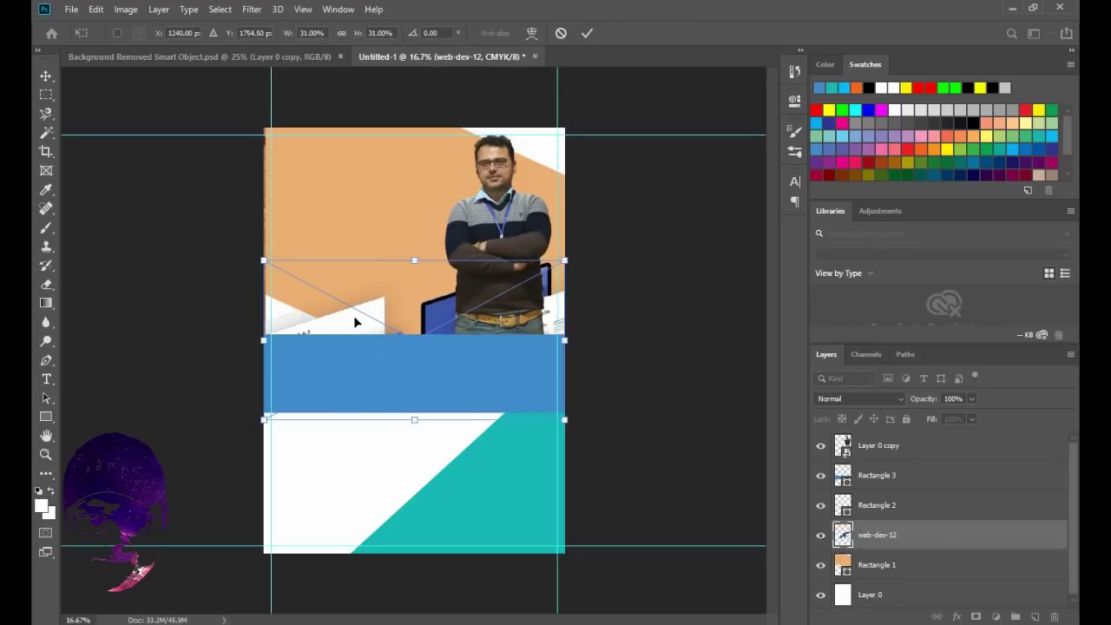
- Scale web-dev-12 to about 73.49% over the poster's top section and commit
left_click_drag(353, 315, 373, 217)
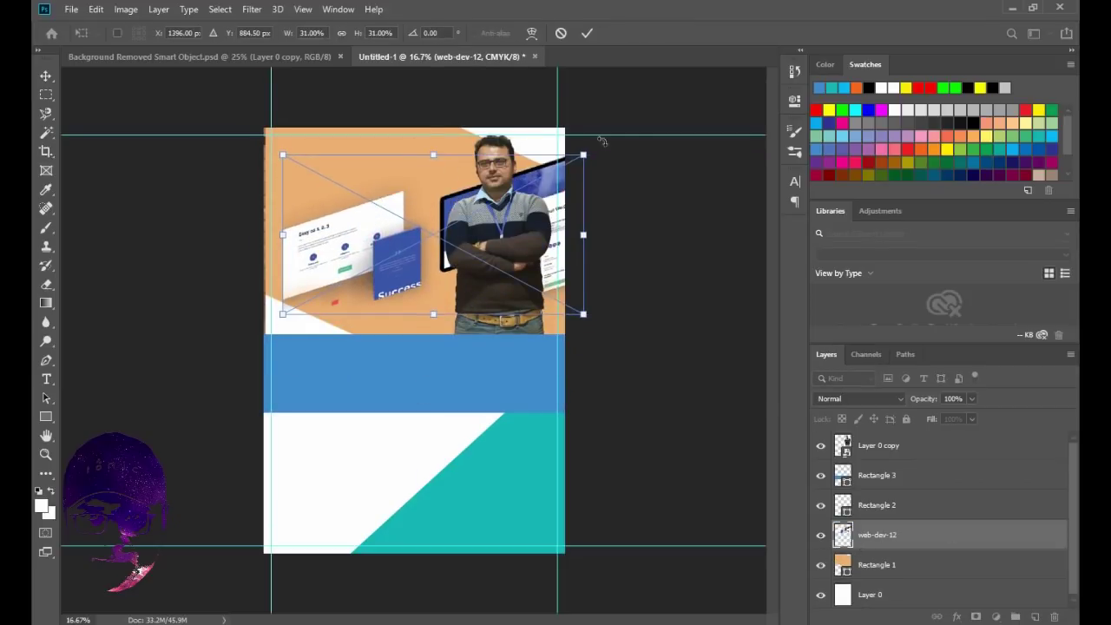
mouse_move(583, 156)
left_mouse_down()
mouse_move(649, 136)
mouse_move(762, 59)
left_mouse_up()
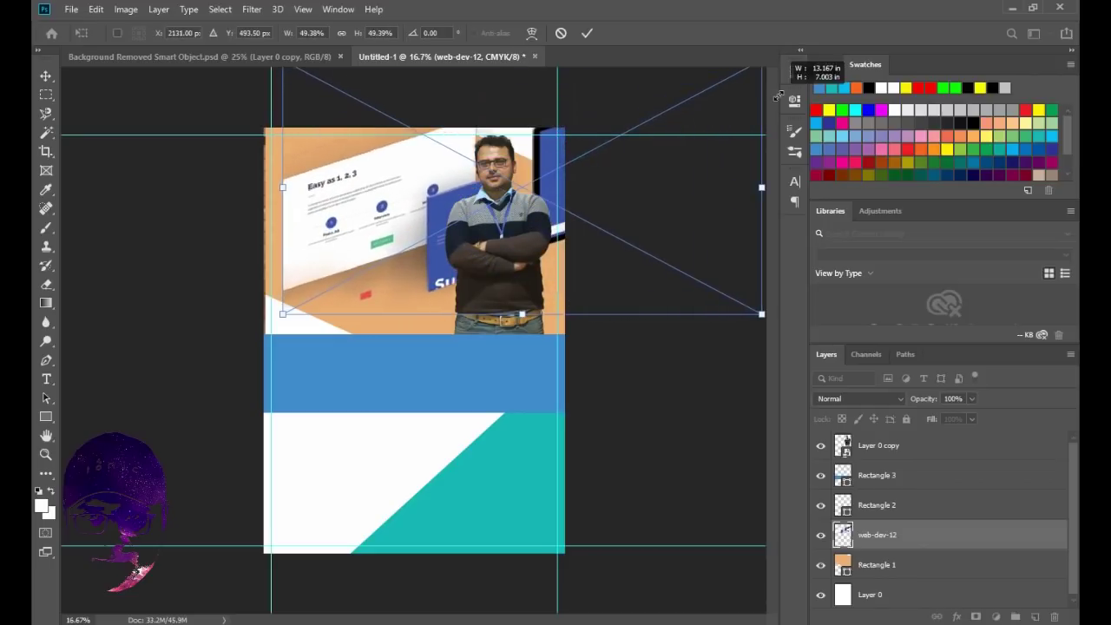
mouse_move(282, 314)
left_mouse_down()
mouse_move(268, 366)
mouse_move(243, 335)
left_mouse_up()
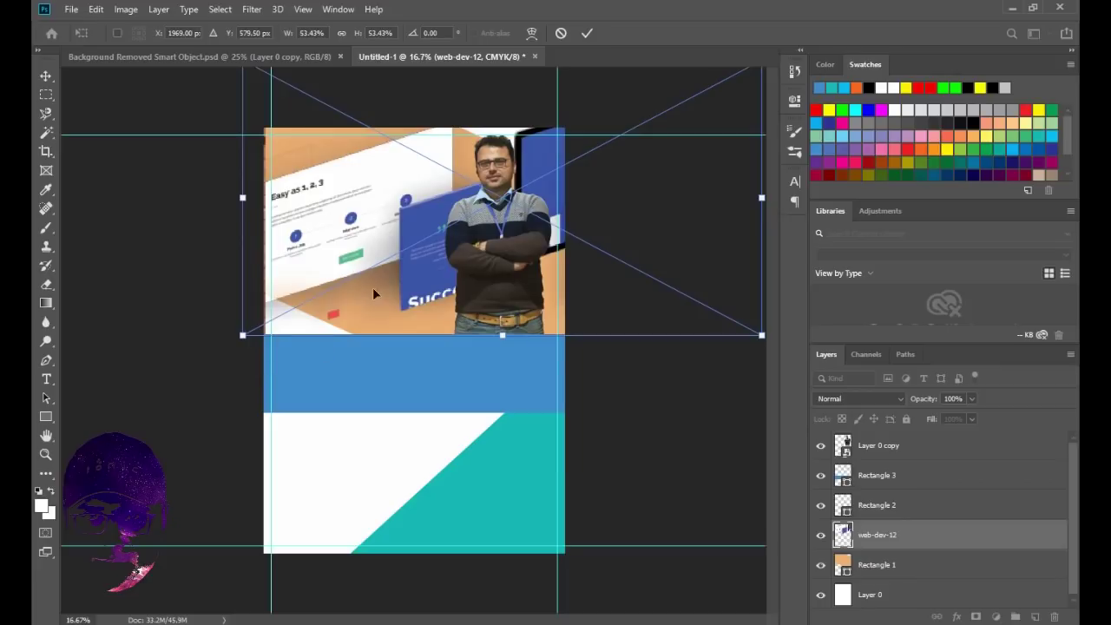
left_click_drag(413, 209, 310, 236)
left_click_drag(148, 385, 334, 328)
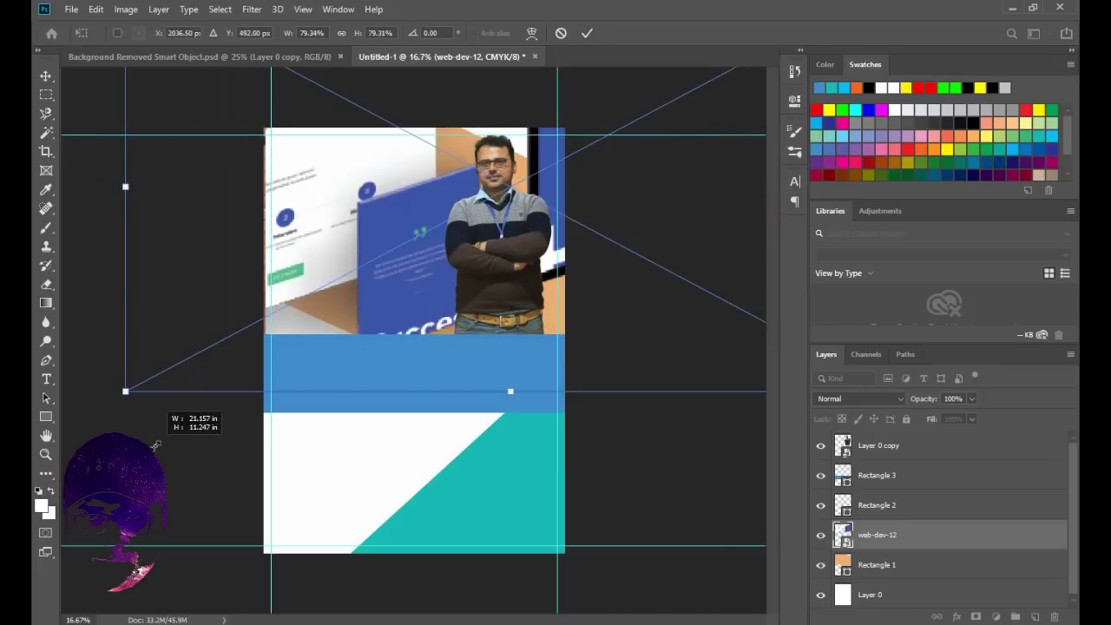
left_click_drag(383, 203, 355, 246)
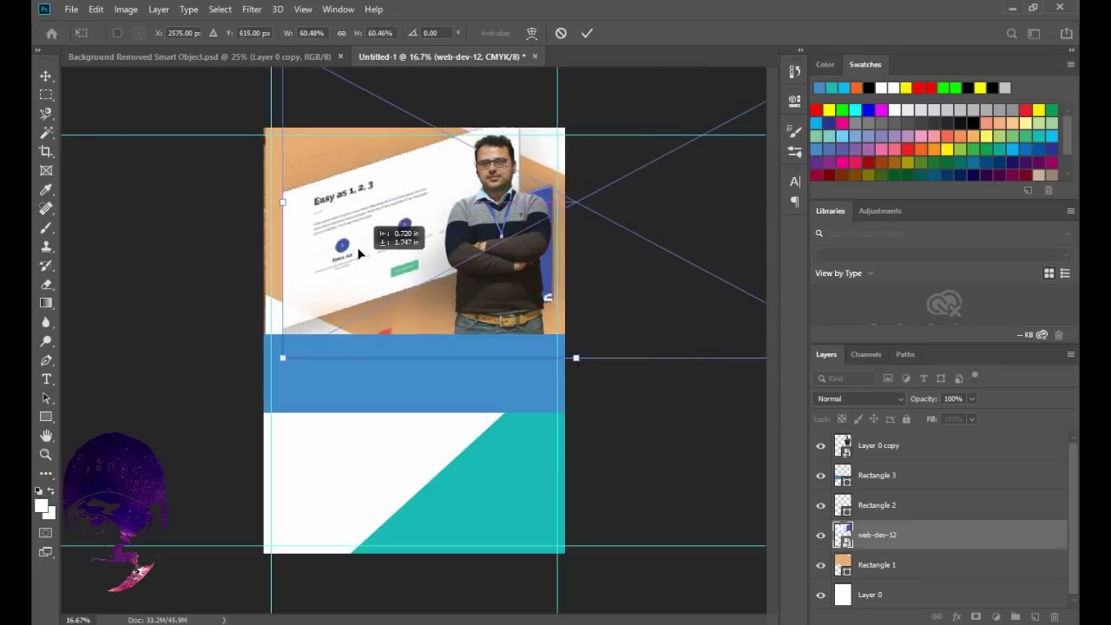
left_click_drag(391, 212, 103, 263)
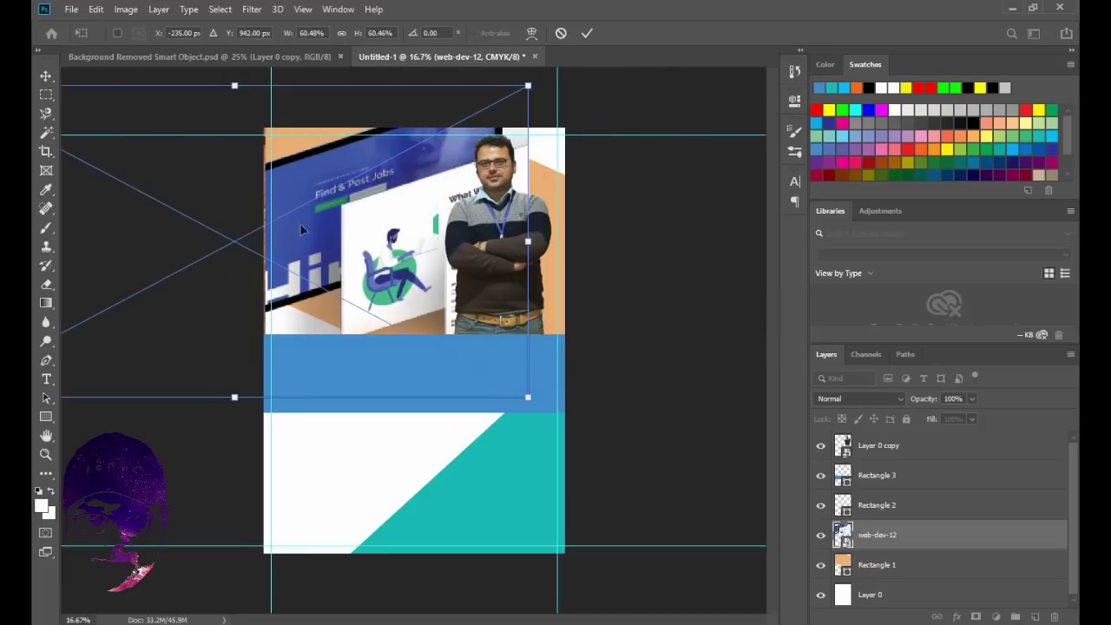
left_click_drag(528, 85, 592, 51)
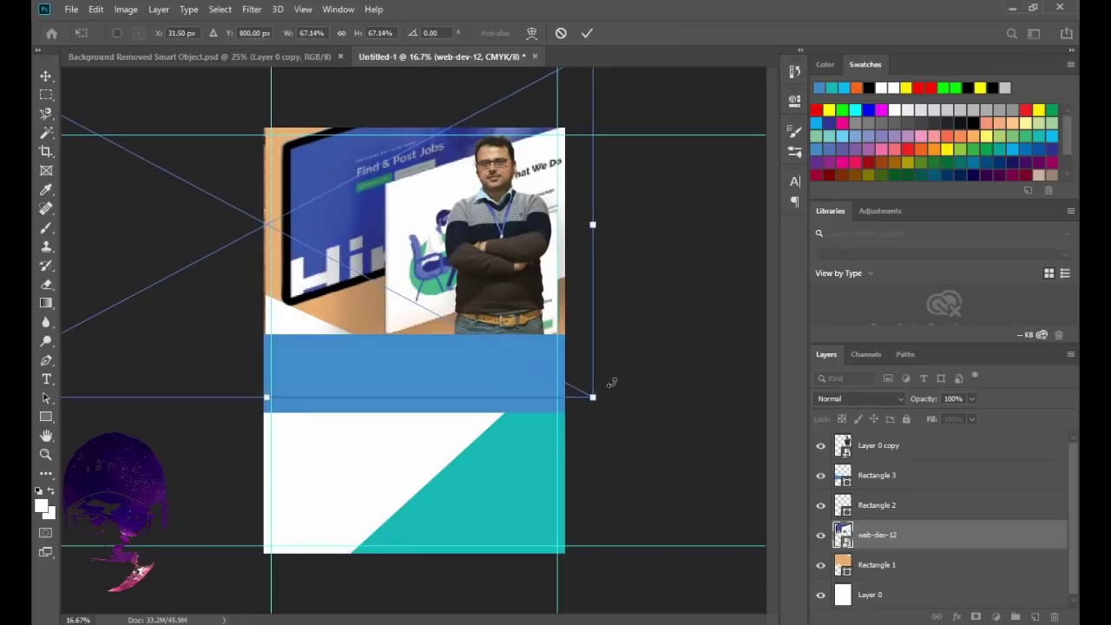
left_click_drag(592, 397, 655, 429)
left_click_drag(427, 304, 317, 315)
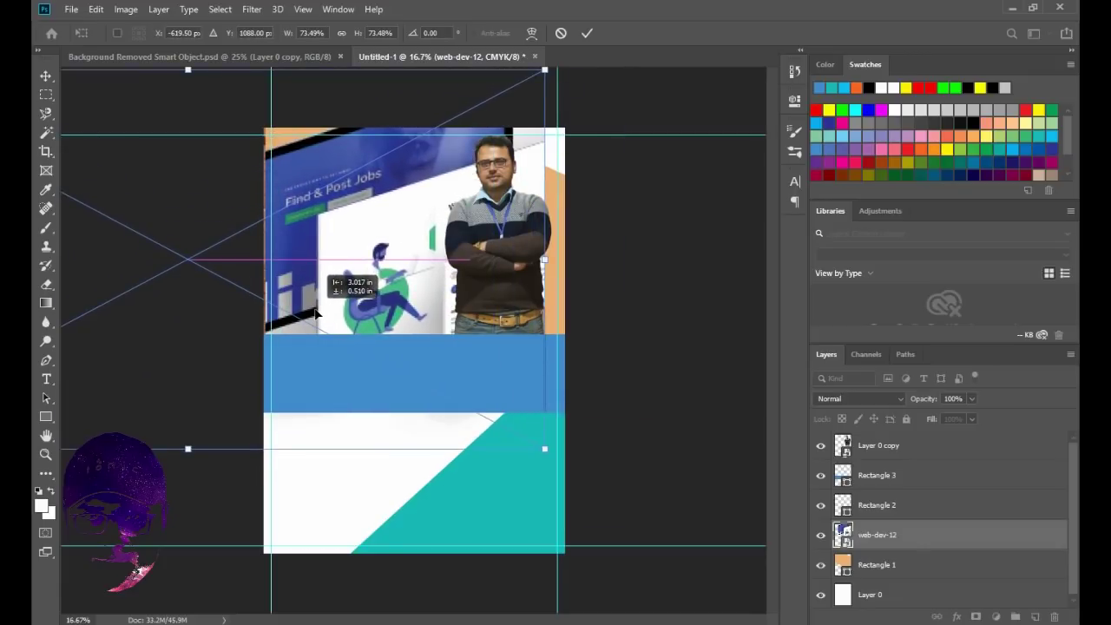
left_click_drag(317, 314, 328, 320)
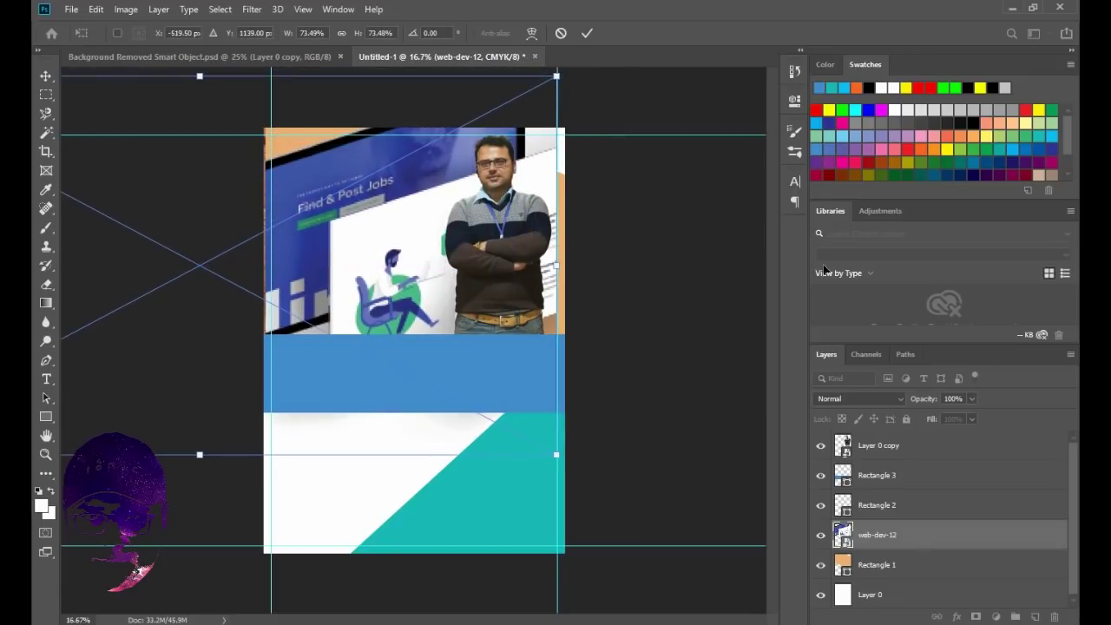
key("Return")
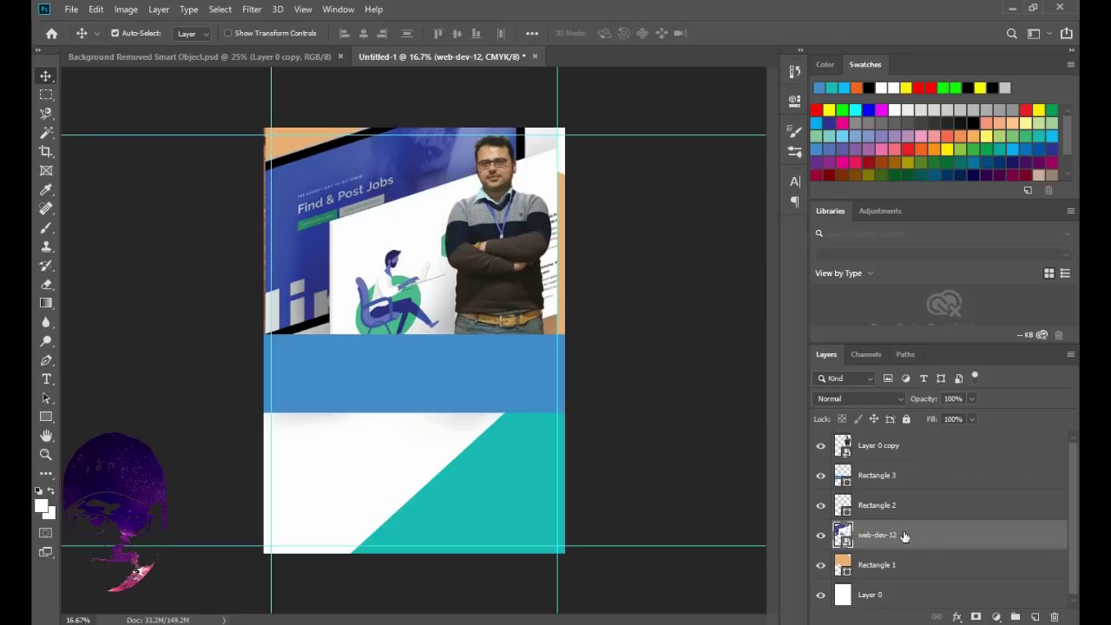
- Clip the web-dev-12 layer to the peach Rectangle 1 with Create Clipping Mask
right_click(934, 544)
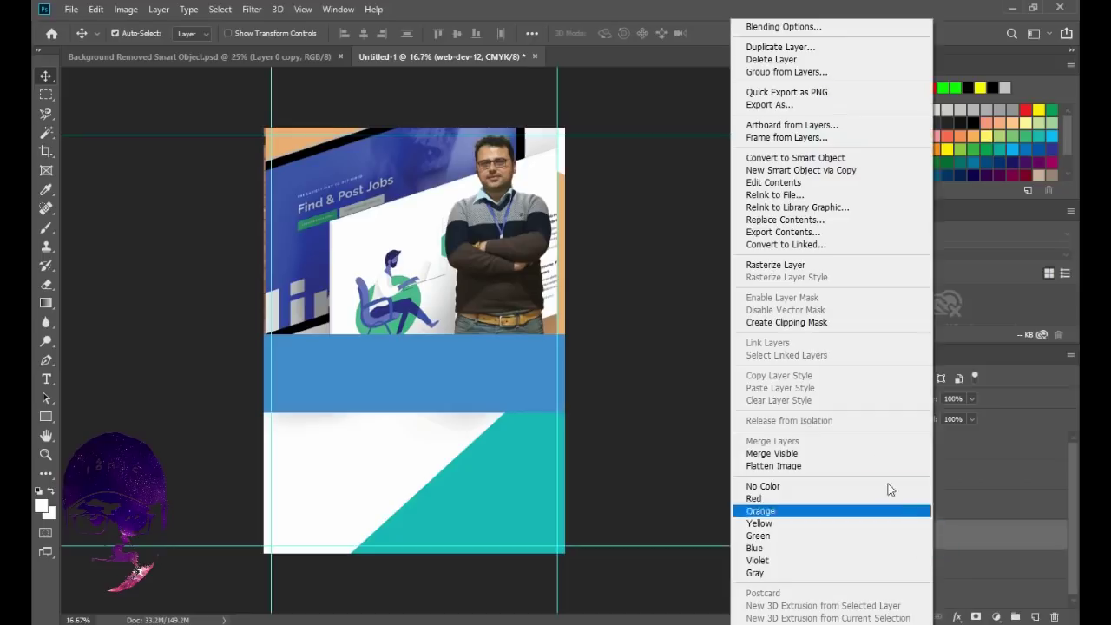
left_click(820, 326)
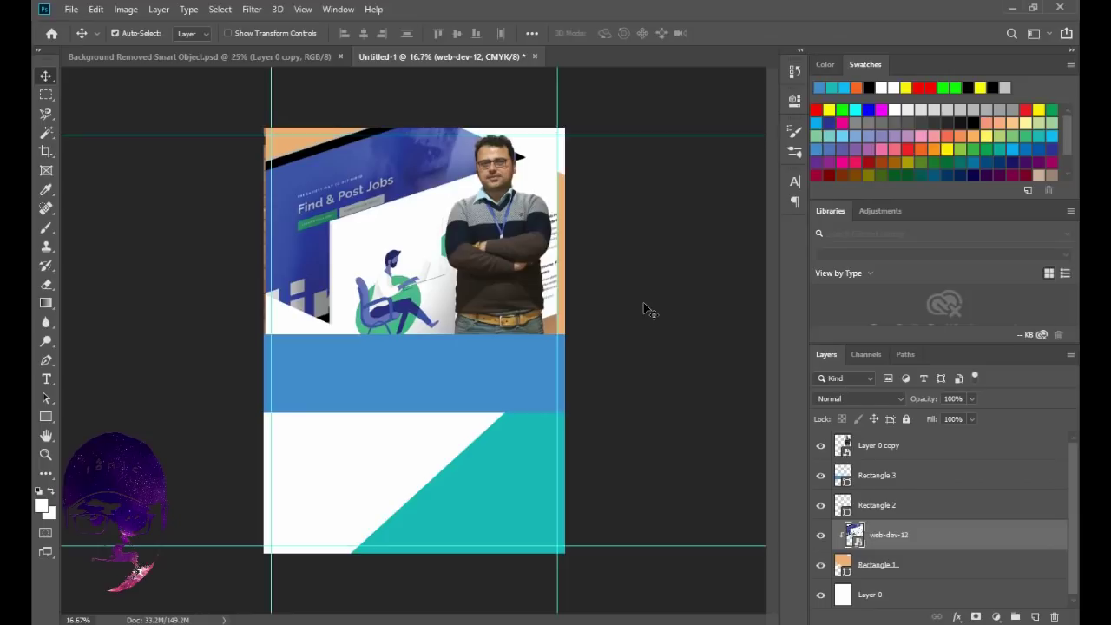
left_click(684, 320)
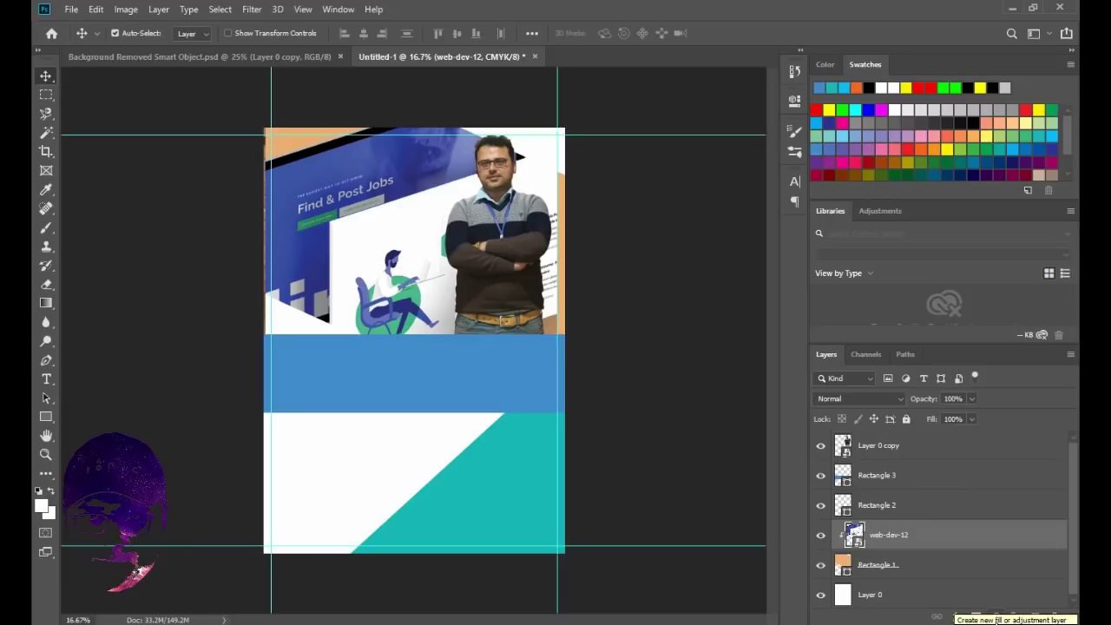
- Add a Photo Filter adjustment layer, trying Deep Yellow at 53% density
left_click(998, 617)
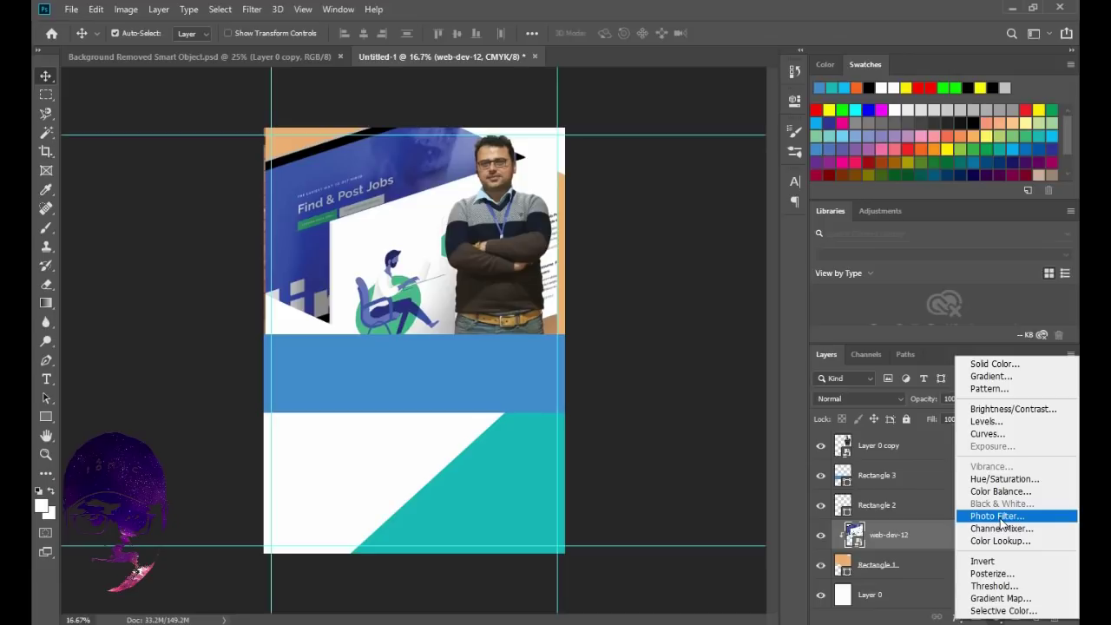
left_click(1001, 521)
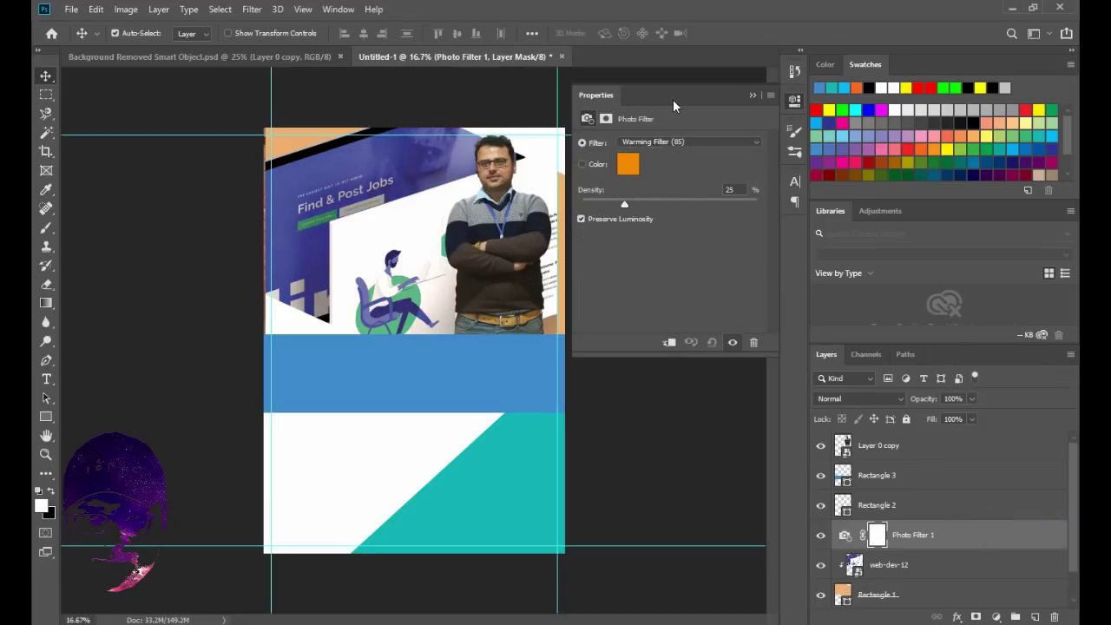
left_click_drag(673, 99, 678, 103)
left_click_drag(622, 203, 677, 205)
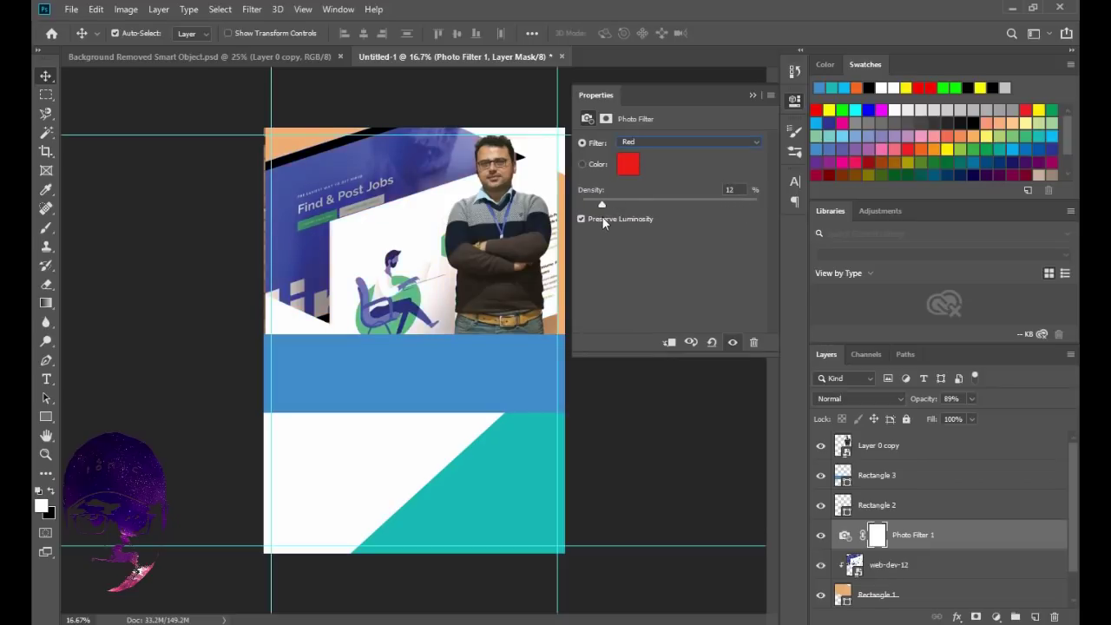
left_click(690, 143)
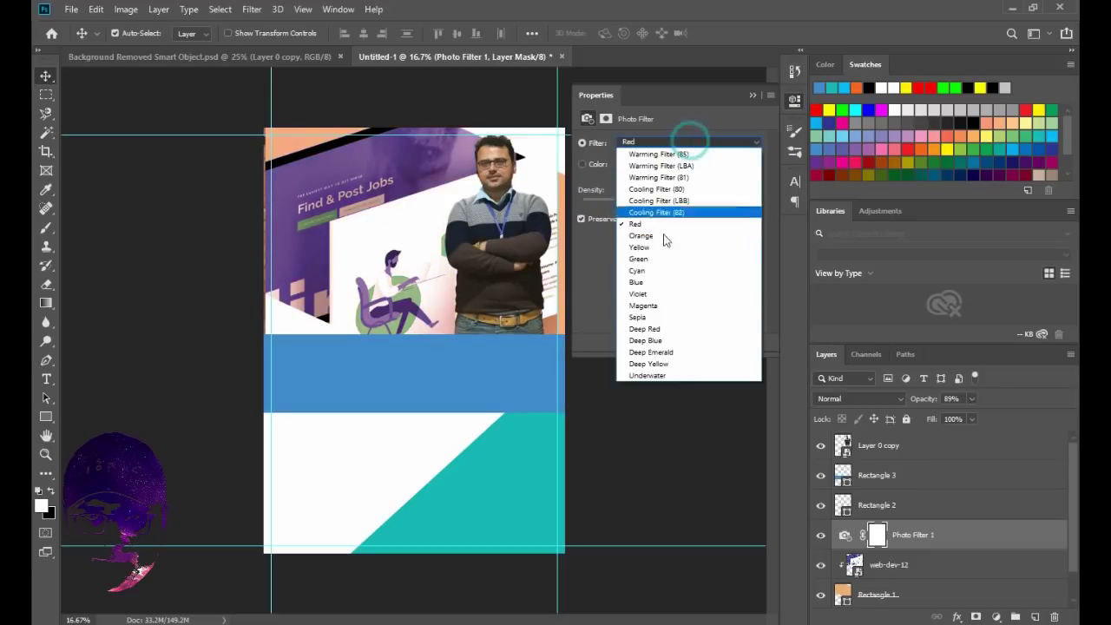
left_click(651, 365)
- Switch the filter to Underwater at 85% density, then drag the Logo image into the poster
left_click(657, 142)
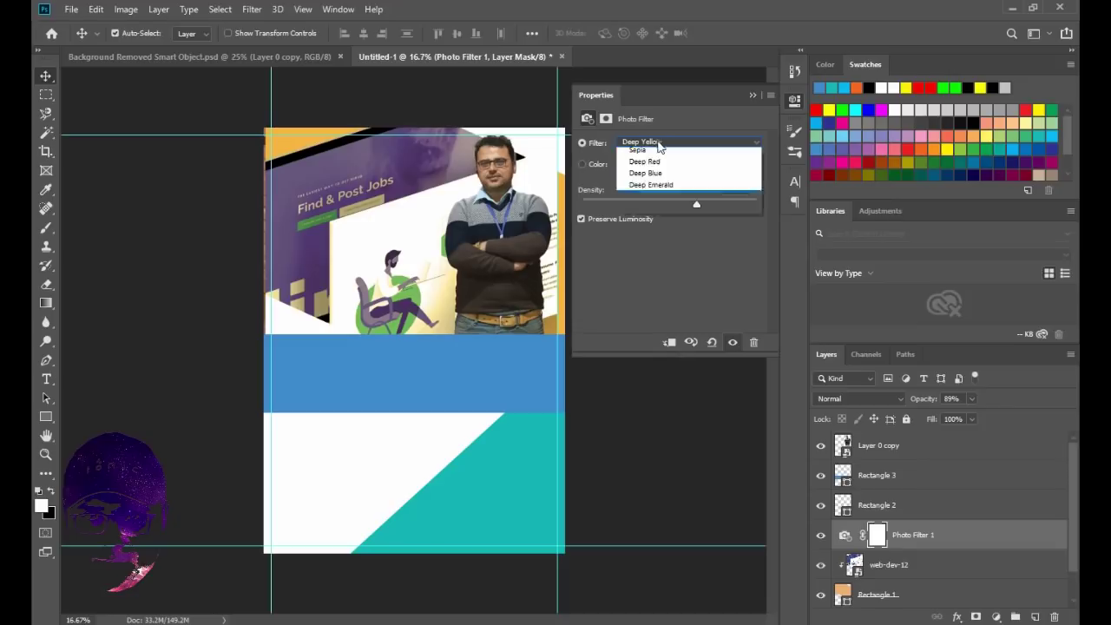
left_click(648, 375)
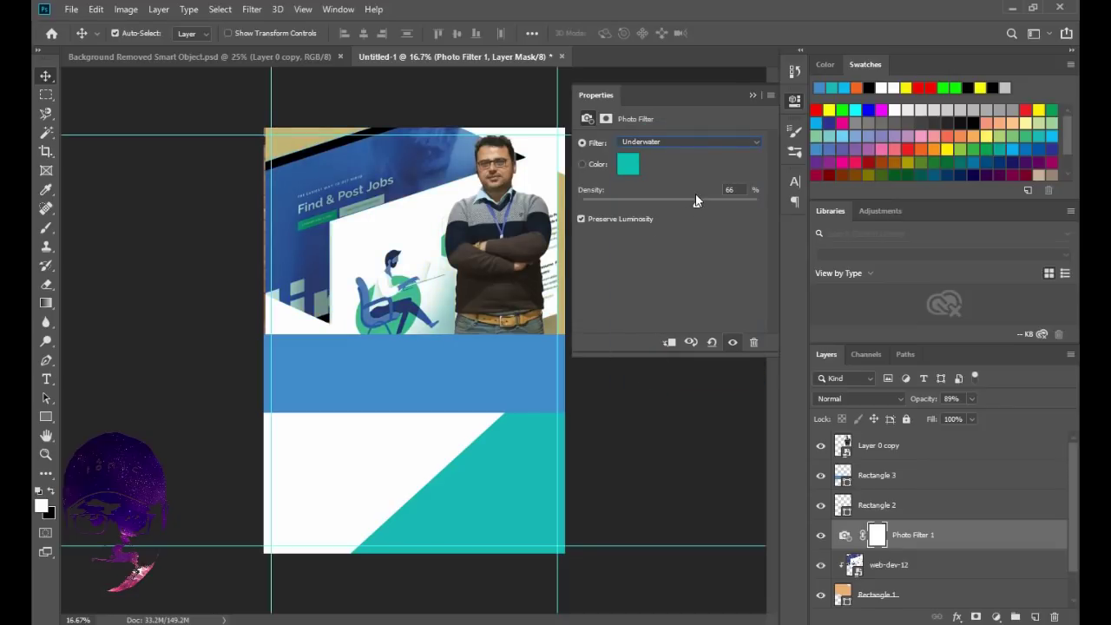
left_click_drag(708, 205, 731, 204)
left_click(458, 340)
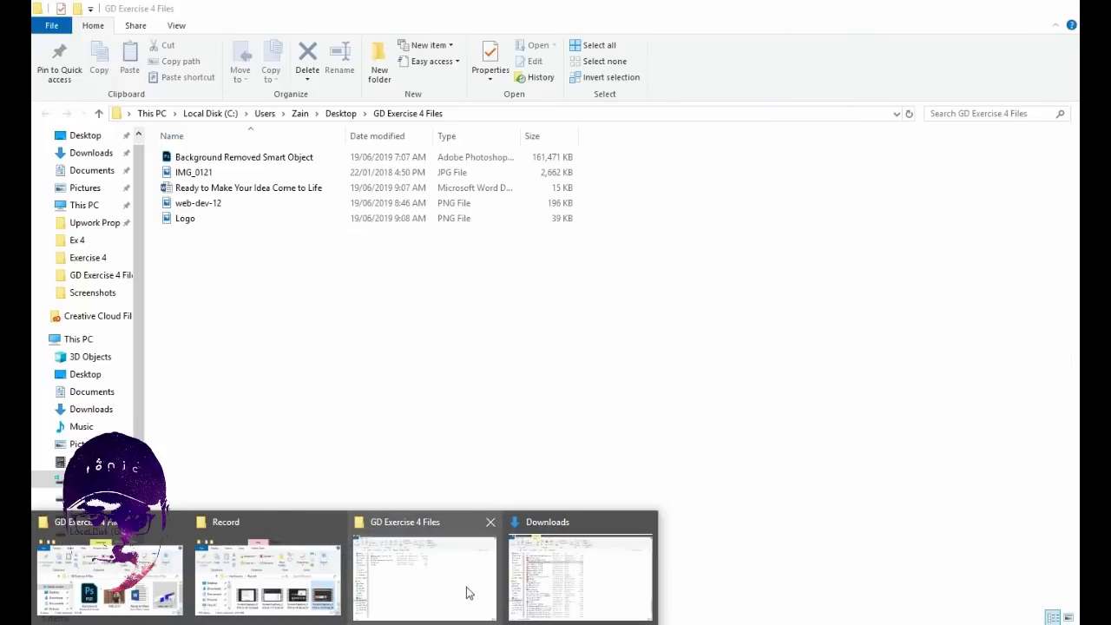
left_click(468, 588)
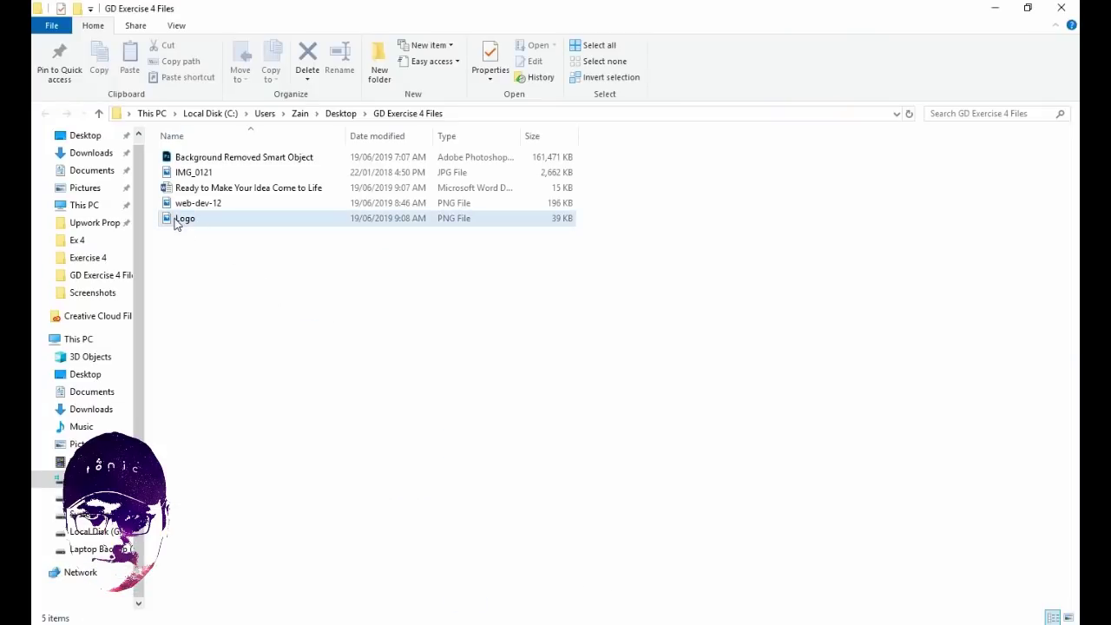
mouse_move(206, 220)
left_mouse_down()
mouse_move(322, 570)
mouse_move(352, 392)
left_mouse_up()
- Scale the placed W logo to about 28.8% and commit it in the lower-left white area
left_click_drag(554, 256, 331, 362)
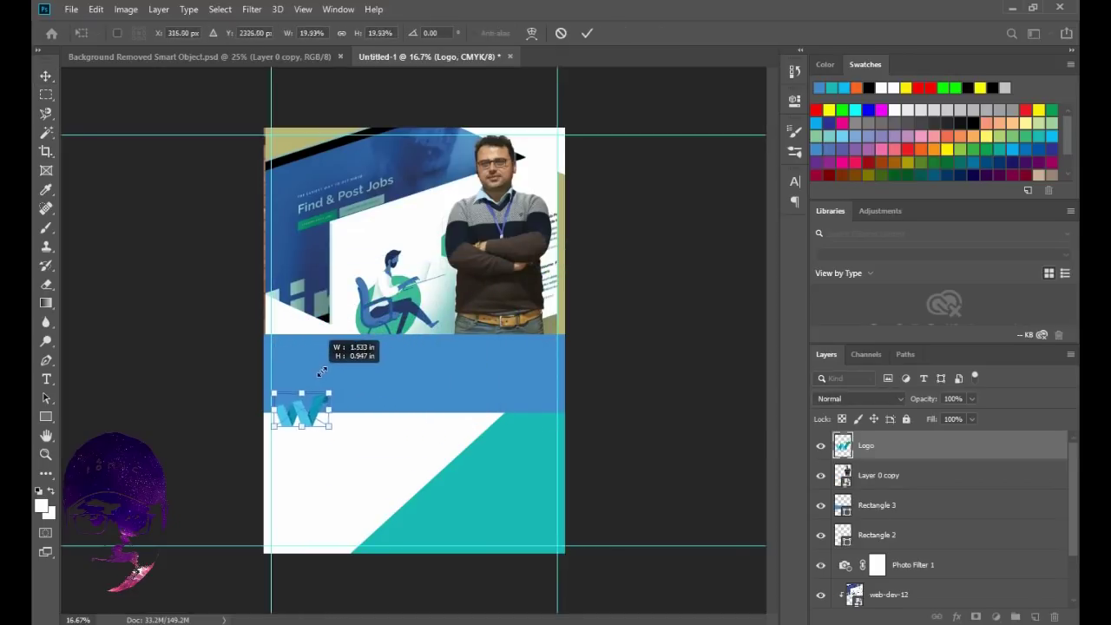
mouse_move(308, 375)
left_mouse_down()
mouse_move(318, 390)
mouse_move(300, 354)
left_mouse_up()
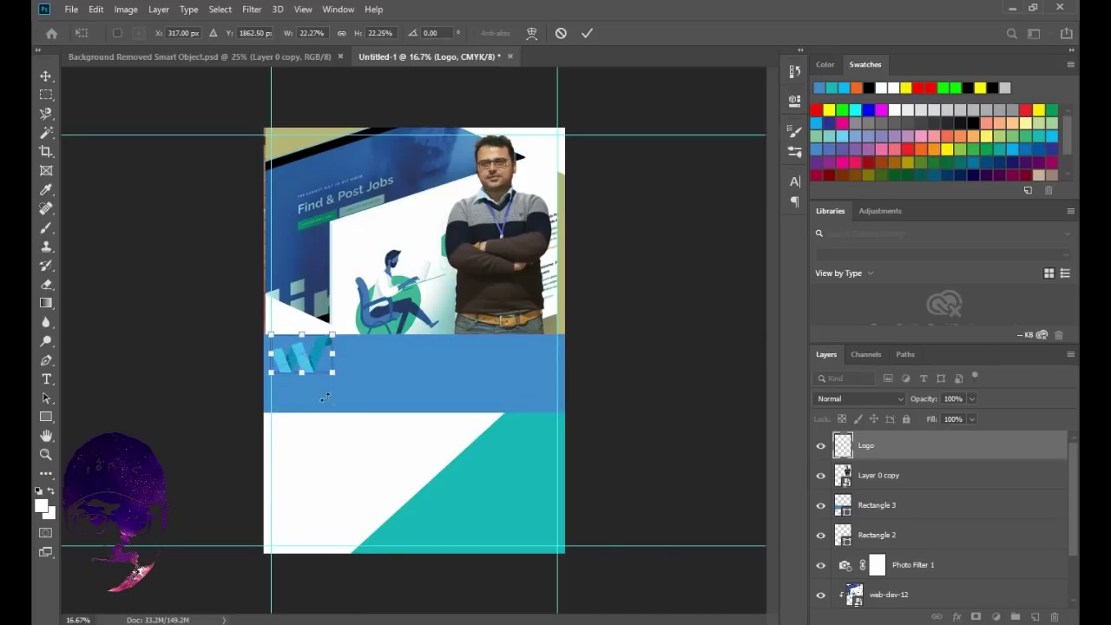
left_click_drag(304, 360, 298, 447)
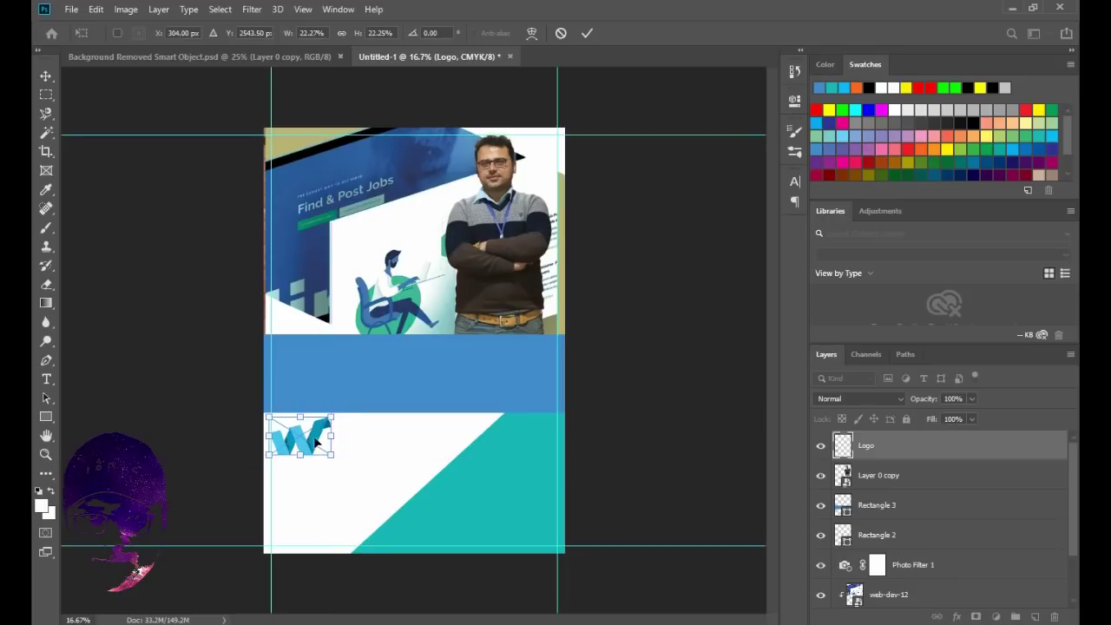
left_click_drag(330, 453, 347, 465)
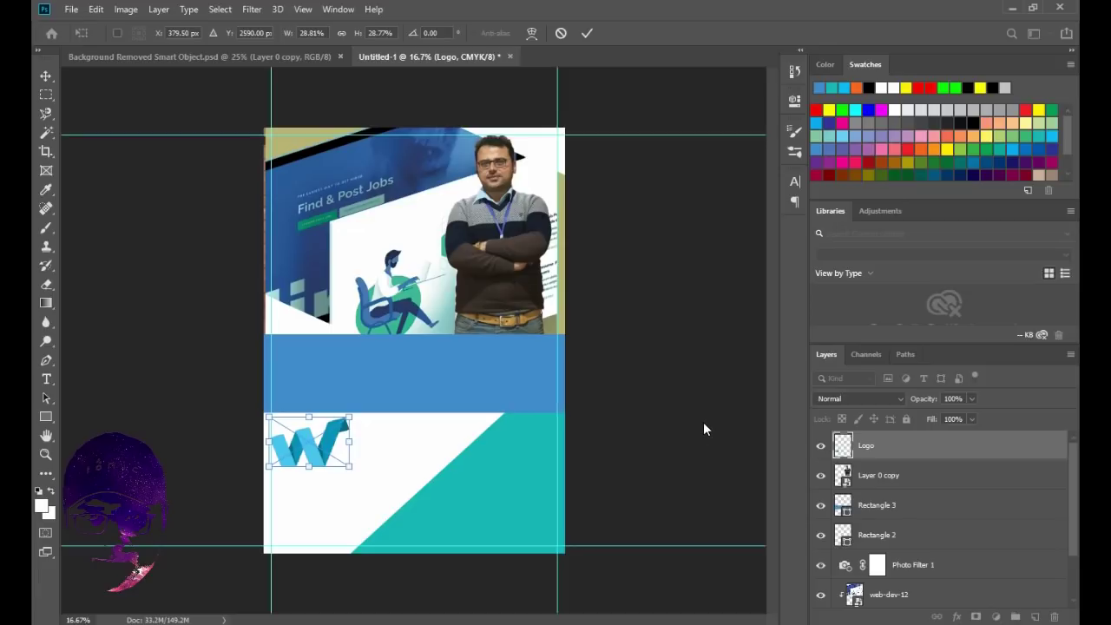
key("Return")
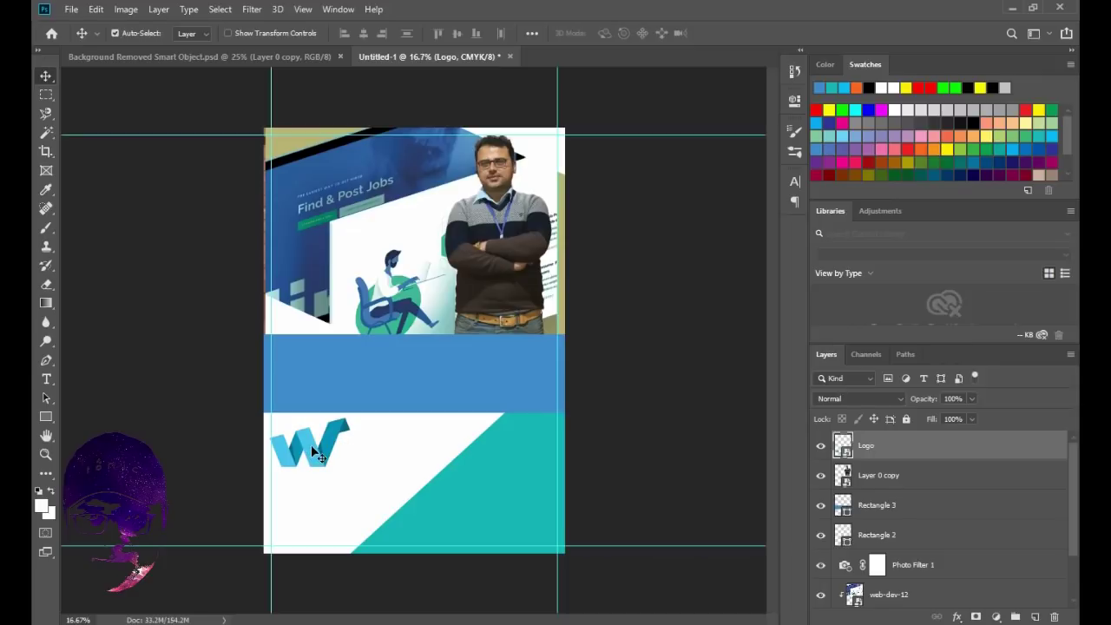
- Duplicate the W logo onto the top image and tilt the copy about -16°
mouse_move(311, 444)
left_mouse_down()
mouse_move(343, 413)
mouse_move(321, 453)
mouse_move(387, 246)
left_mouse_up()
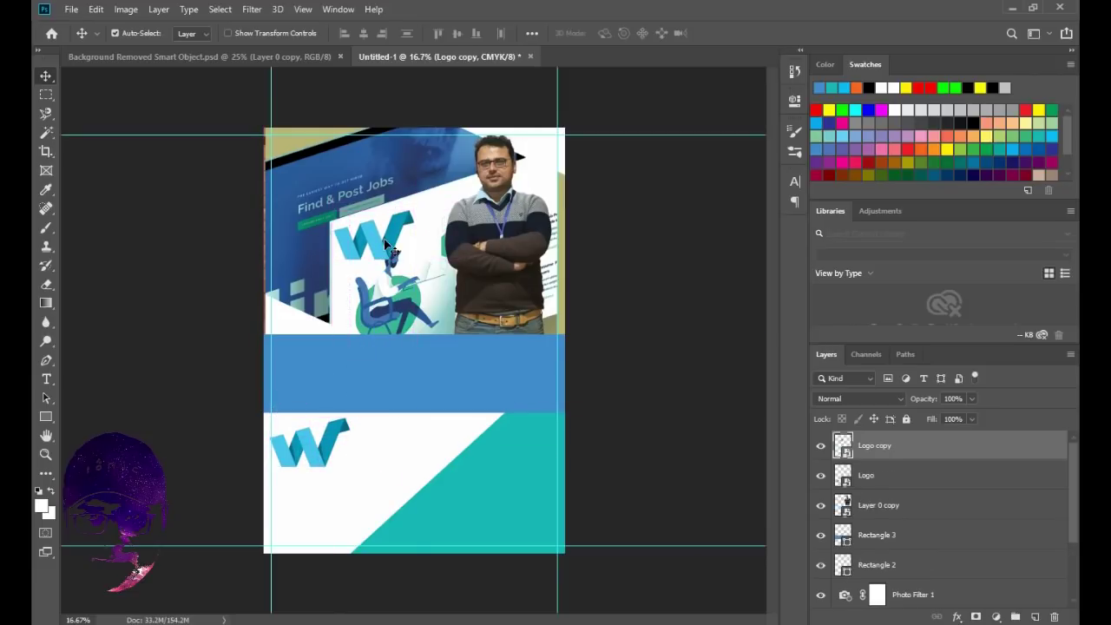
key("ctrl+t")
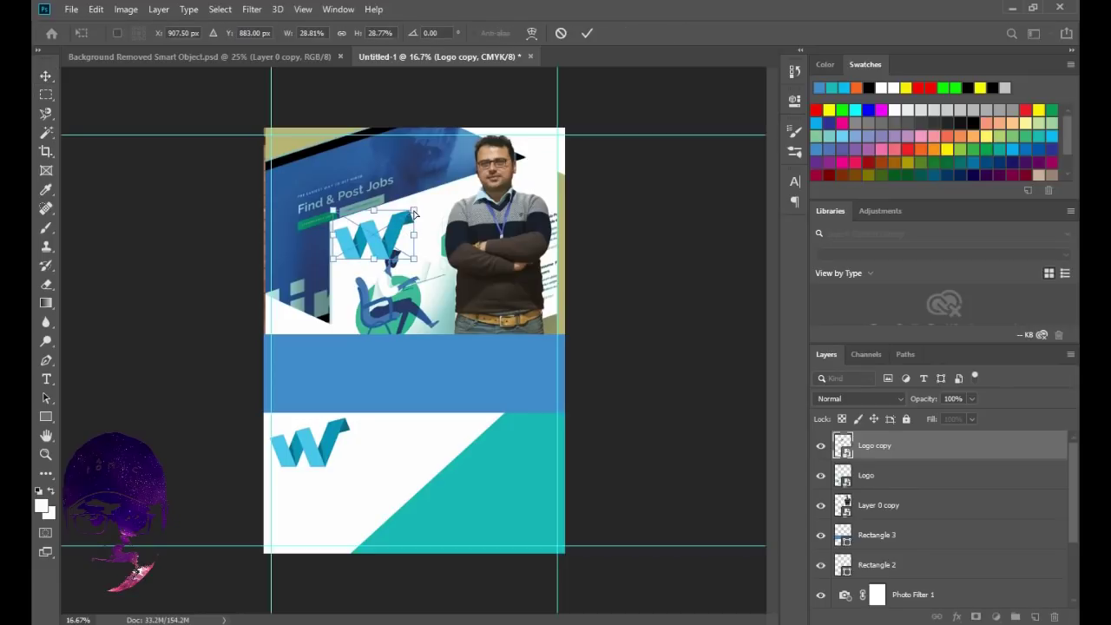
left_click_drag(414, 211, 414, 195)
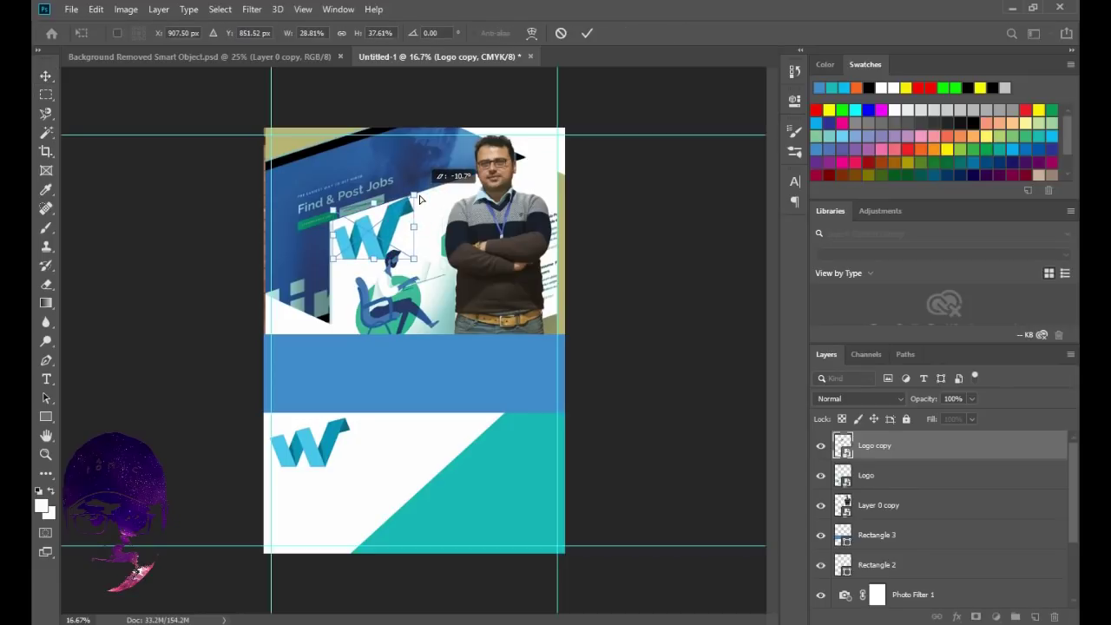
left_click_drag(414, 261, 431, 238)
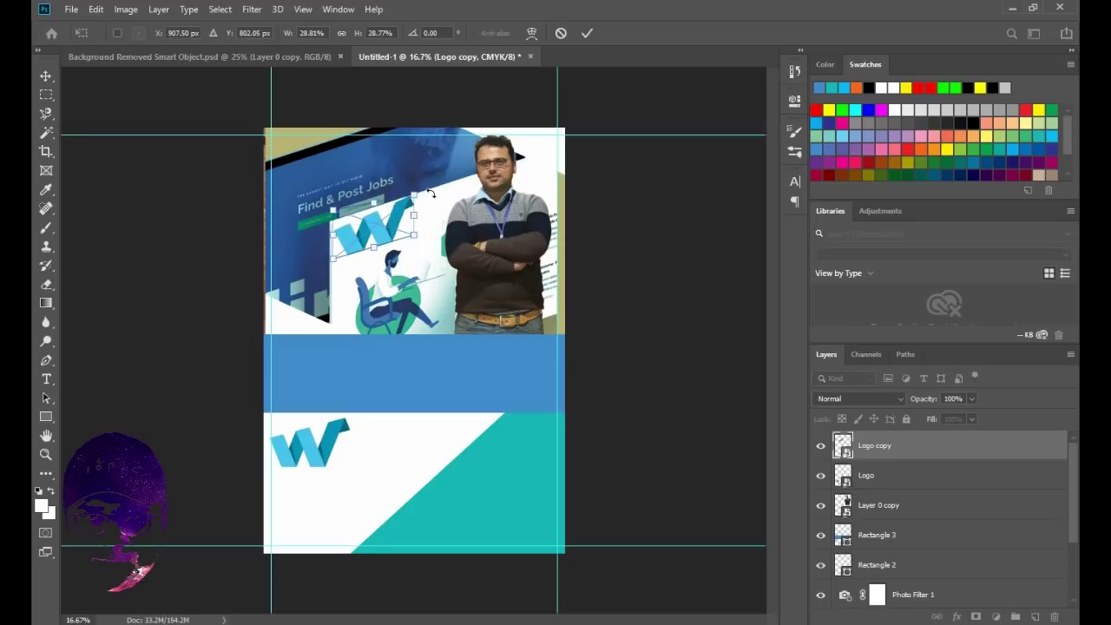
left_click_drag(416, 199, 410, 199)
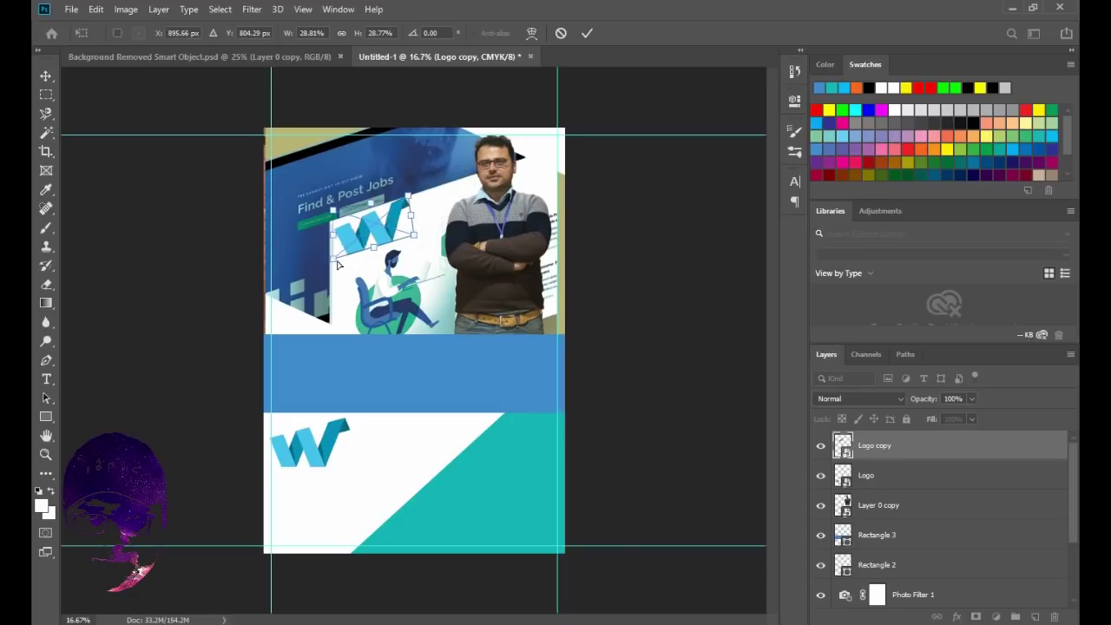
- Shrink the tilted copy to about 20%, commit it, and move the original logo into the blue band
left_click_drag(335, 265, 337, 258)
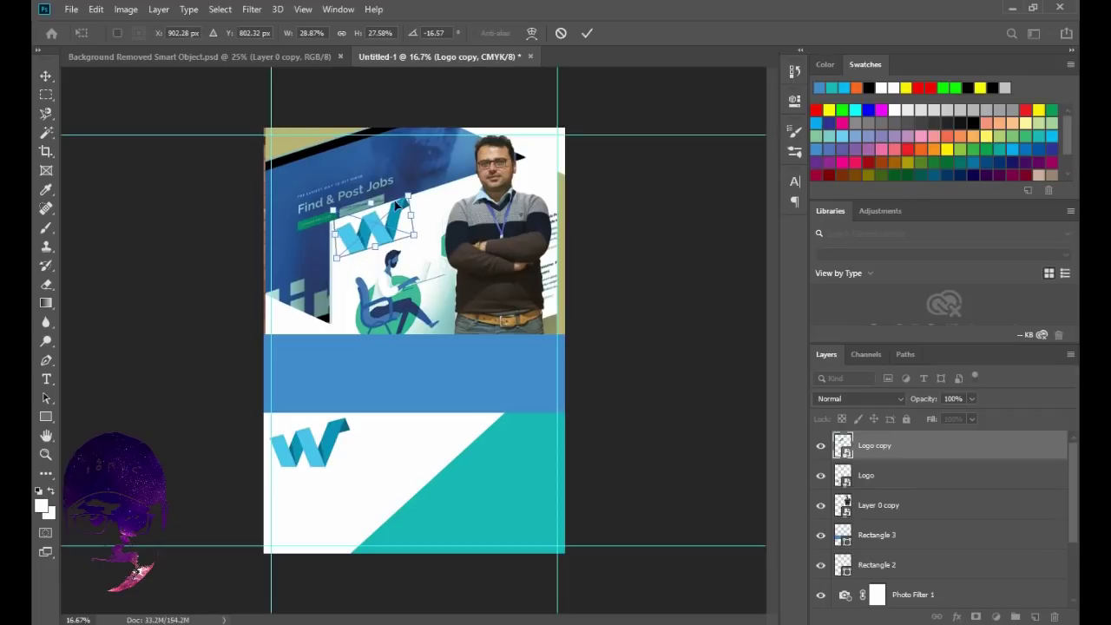
left_click_drag(407, 196, 364, 230)
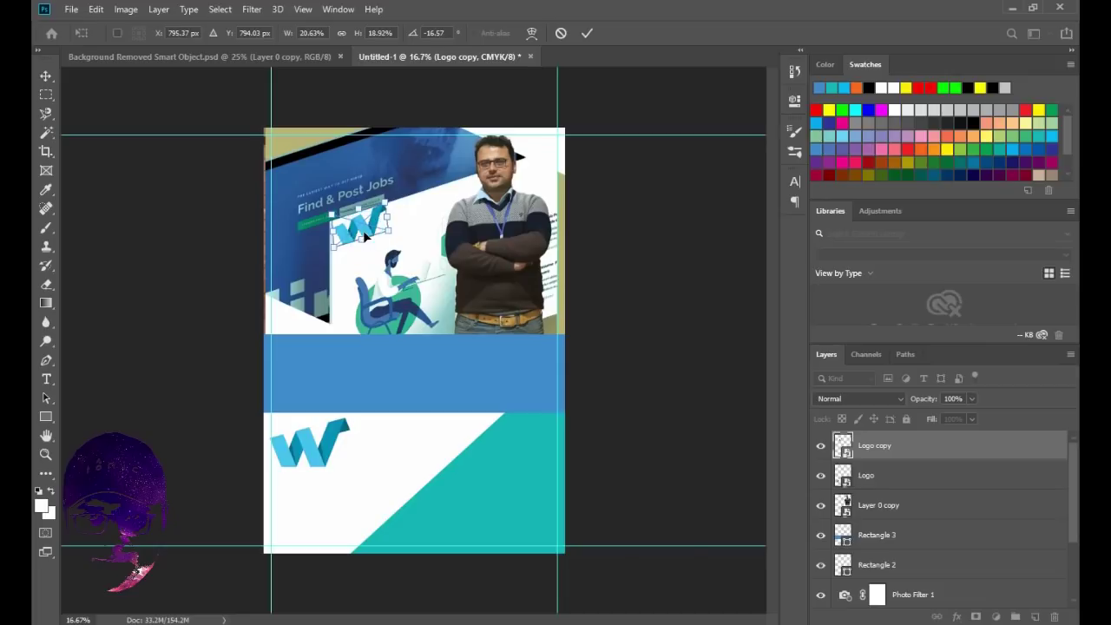
left_click_drag(364, 238, 366, 239)
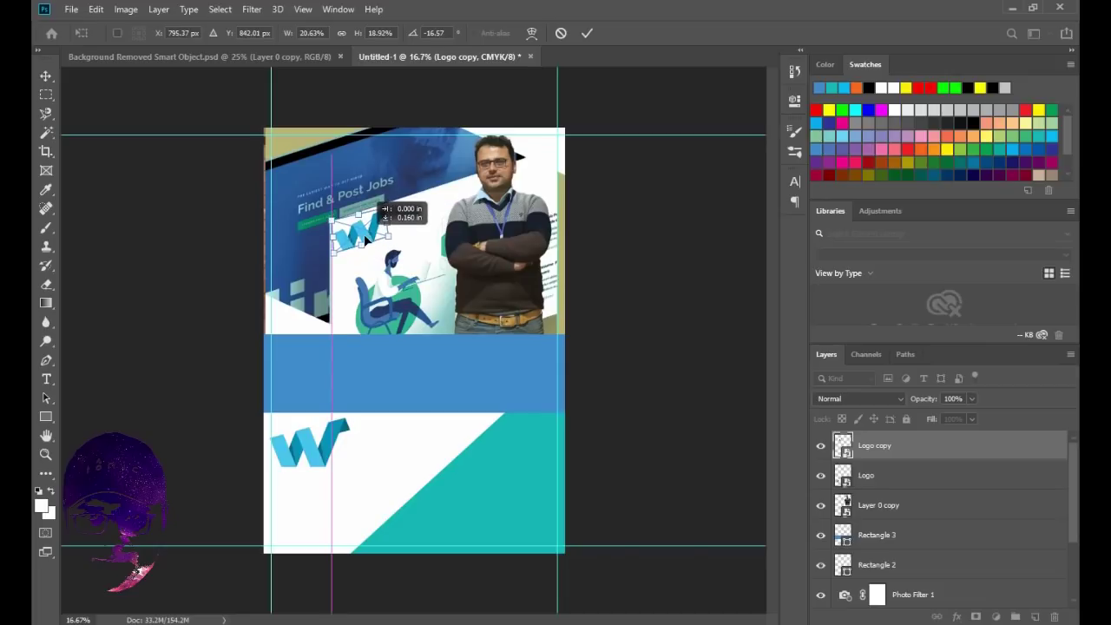
key("Return")
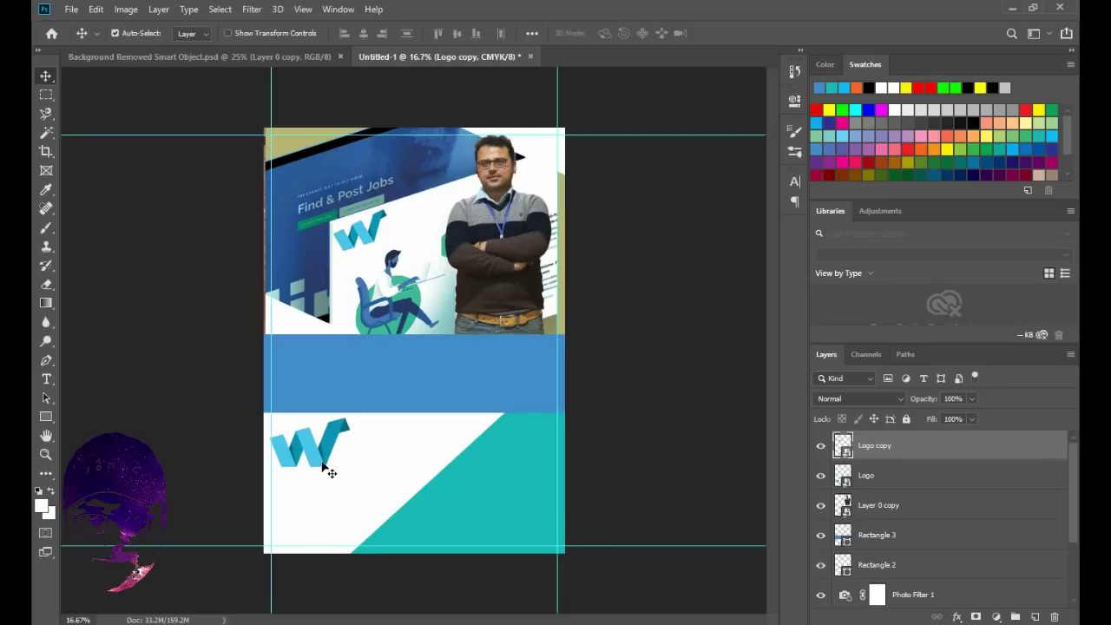
left_click_drag(322, 466, 320, 393)
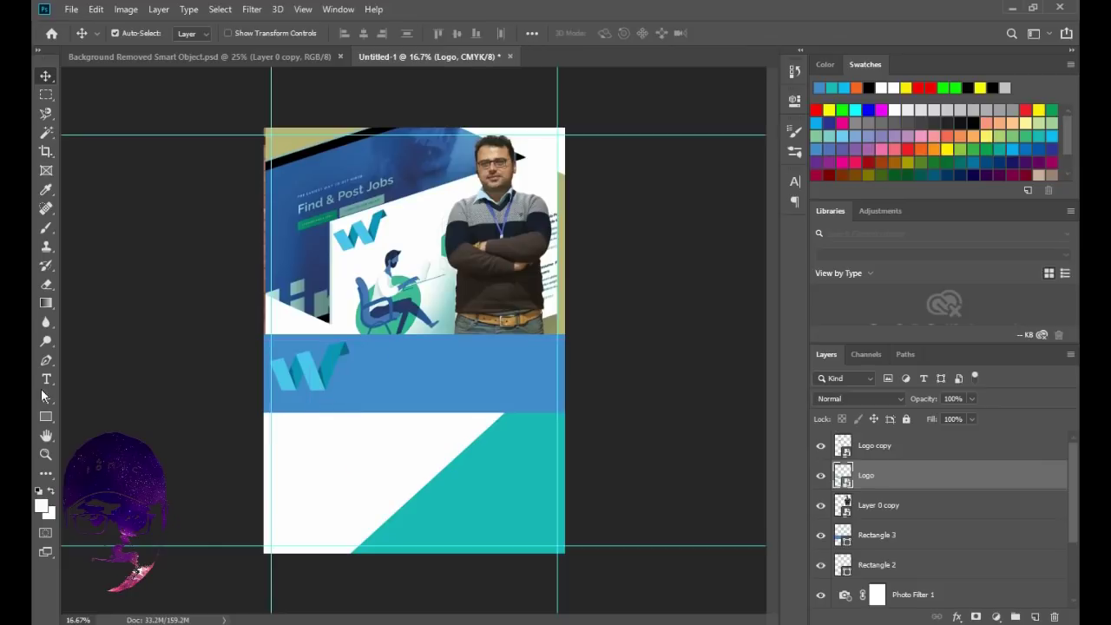
- Draw a white ellipse of about 809 by 528 px over the W logo
left_click(42, 422)
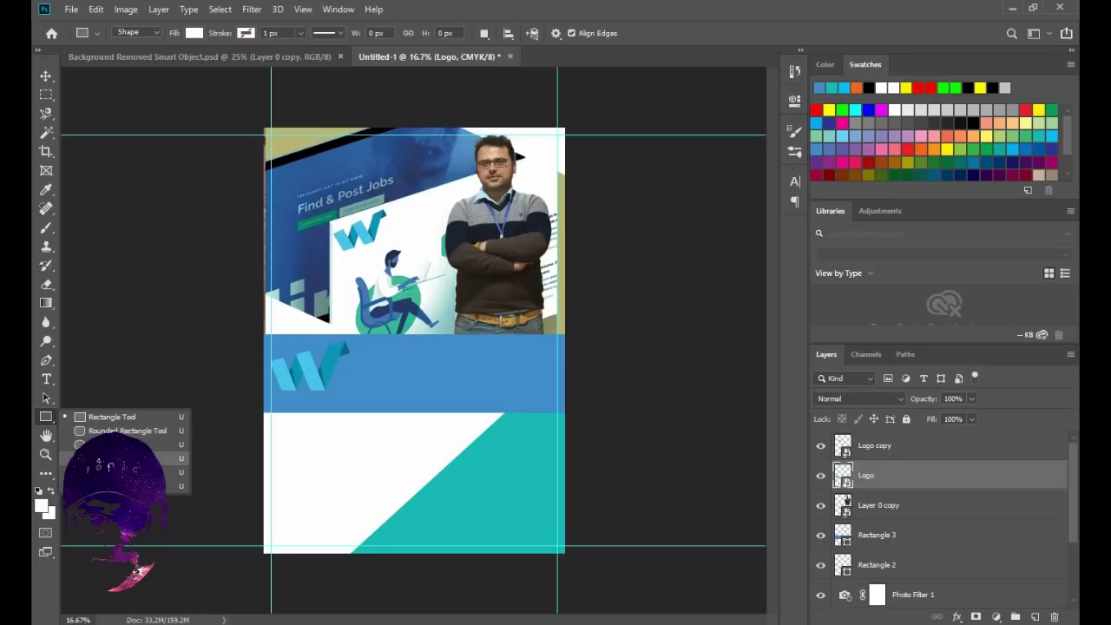
left_click(98, 446)
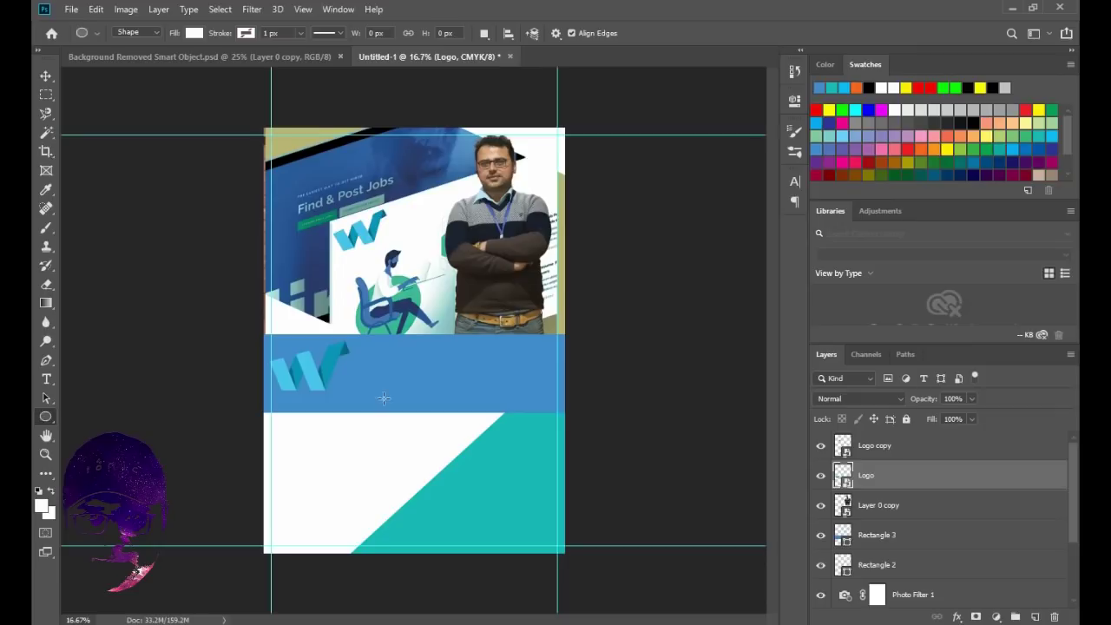
mouse_move(268, 341)
left_mouse_down()
mouse_move(374, 392)
mouse_move(359, 398)
left_mouse_up()
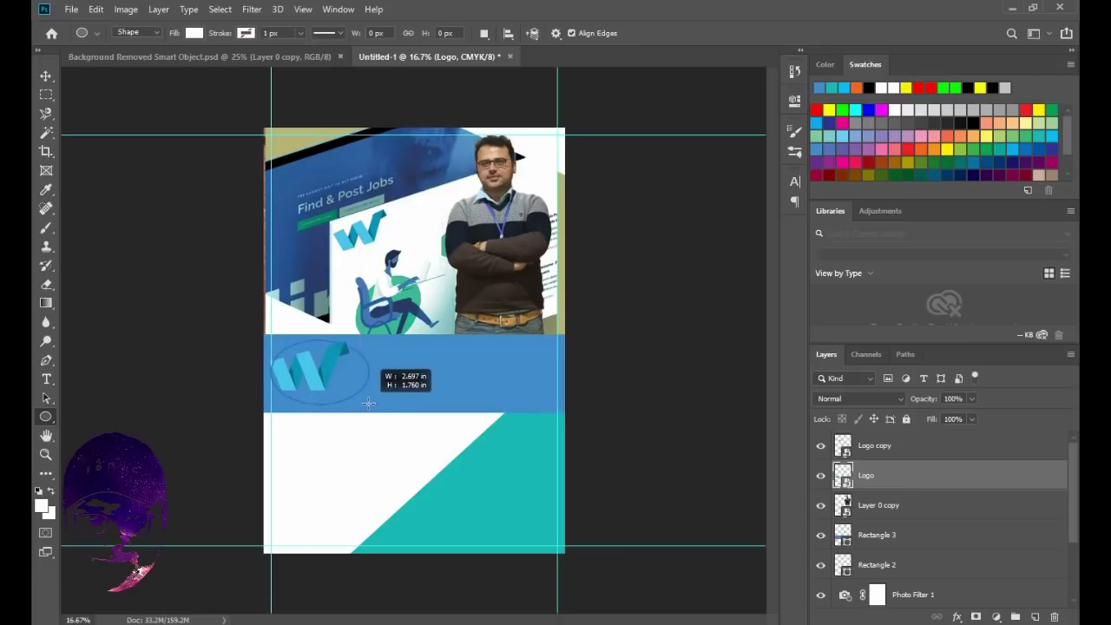
left_click_drag(360, 399, 356, 389)
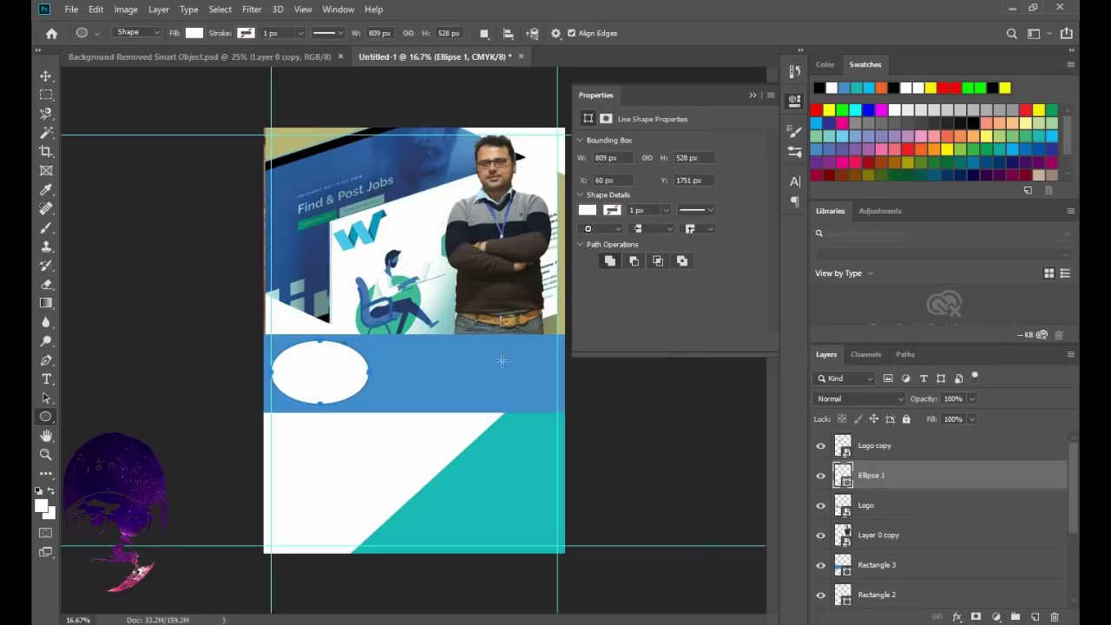
left_click(751, 95)
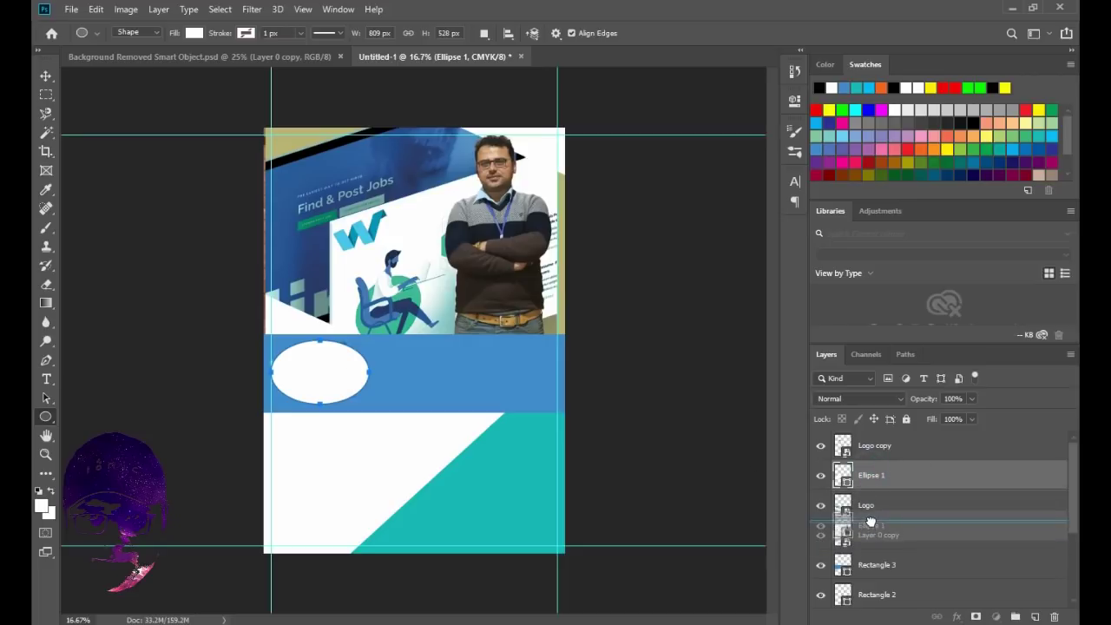
- Move Ellipse 1 beneath the Logo layer and reposition it behind the logo
left_click_drag(870, 476, 871, 523)
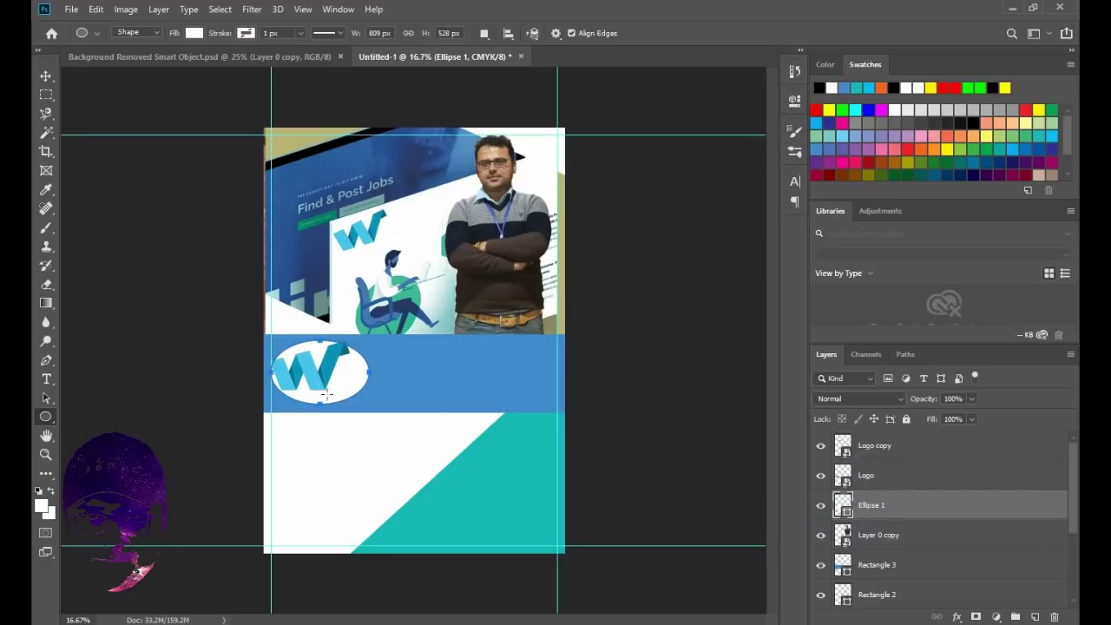
left_click(46, 75)
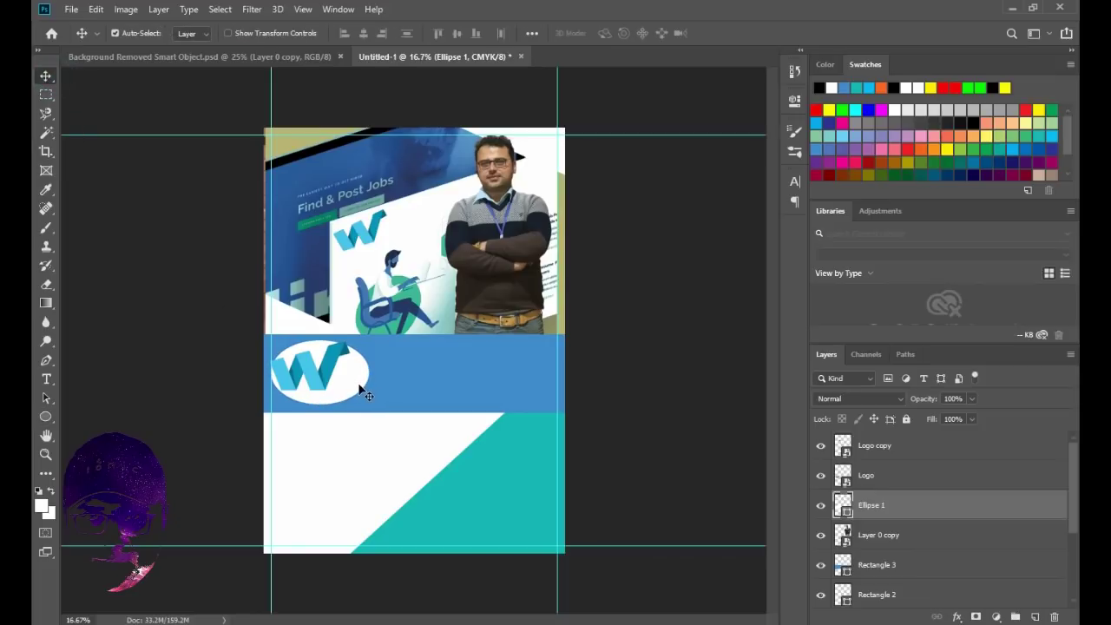
left_click_drag(362, 389, 344, 389)
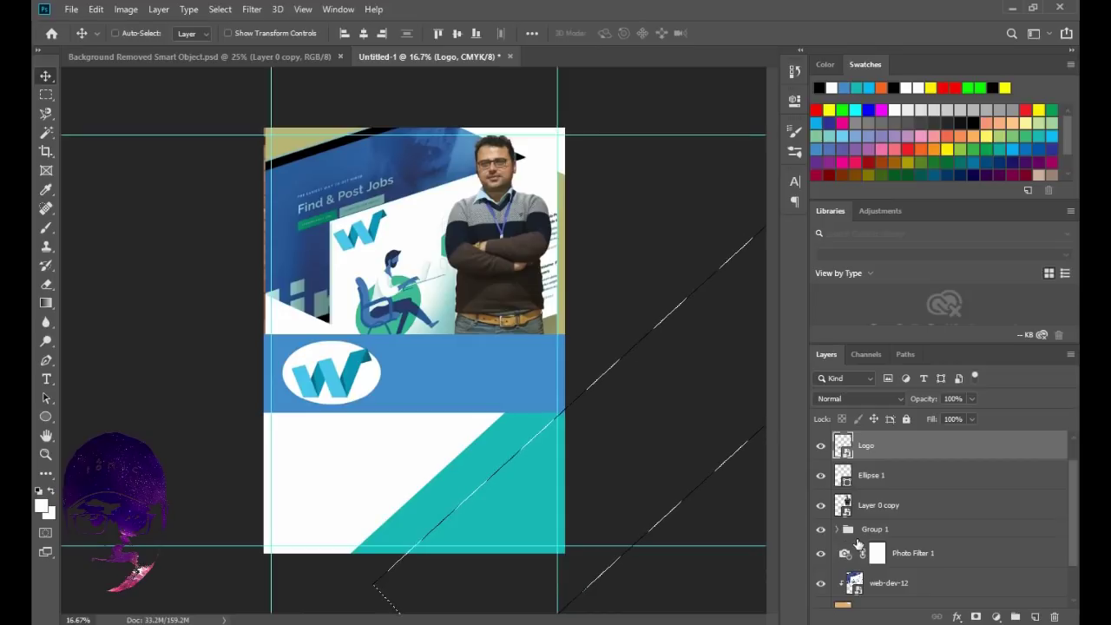
- Nudge the logo, deselect, and undo to remove the white ellipse
key("shift+Left")
key("shift+Left")
key("shift+Left")
key("shift+Left")
key("shift+Left")
key("shift+Left")
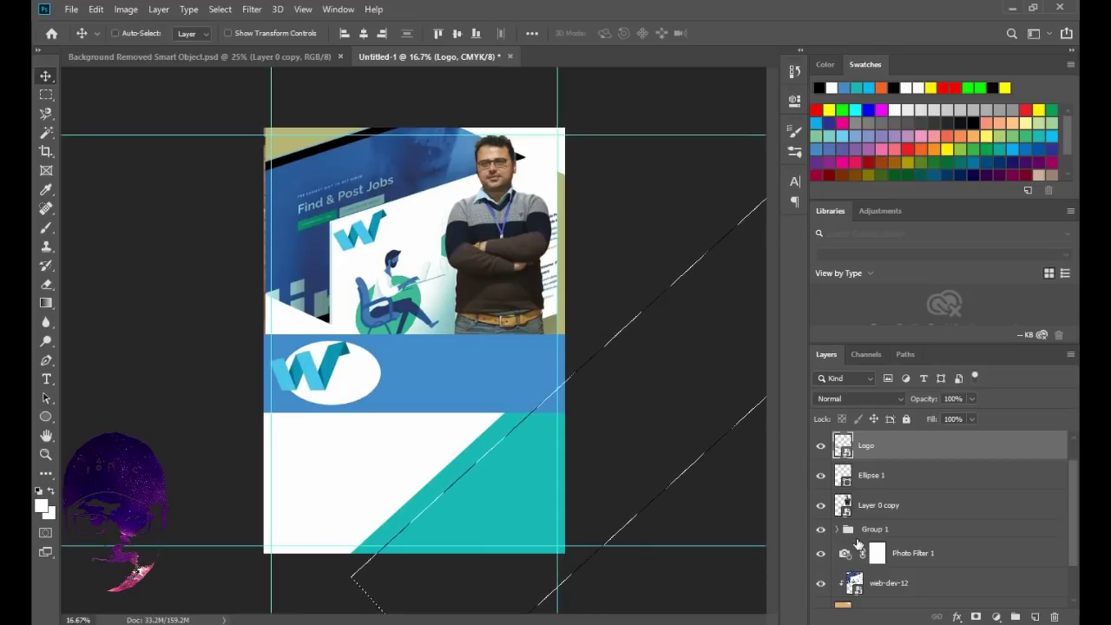
key("shift+Left")
key("shift+Left")
key("shift+Left")
key("ctrl+shift+g")
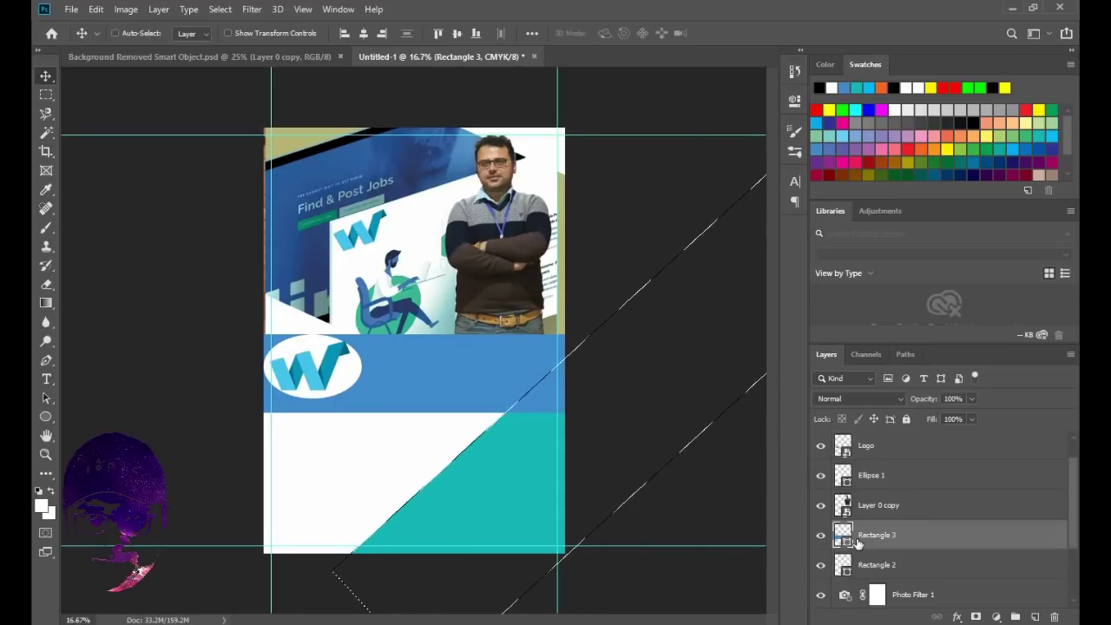
key("ctrl+d")
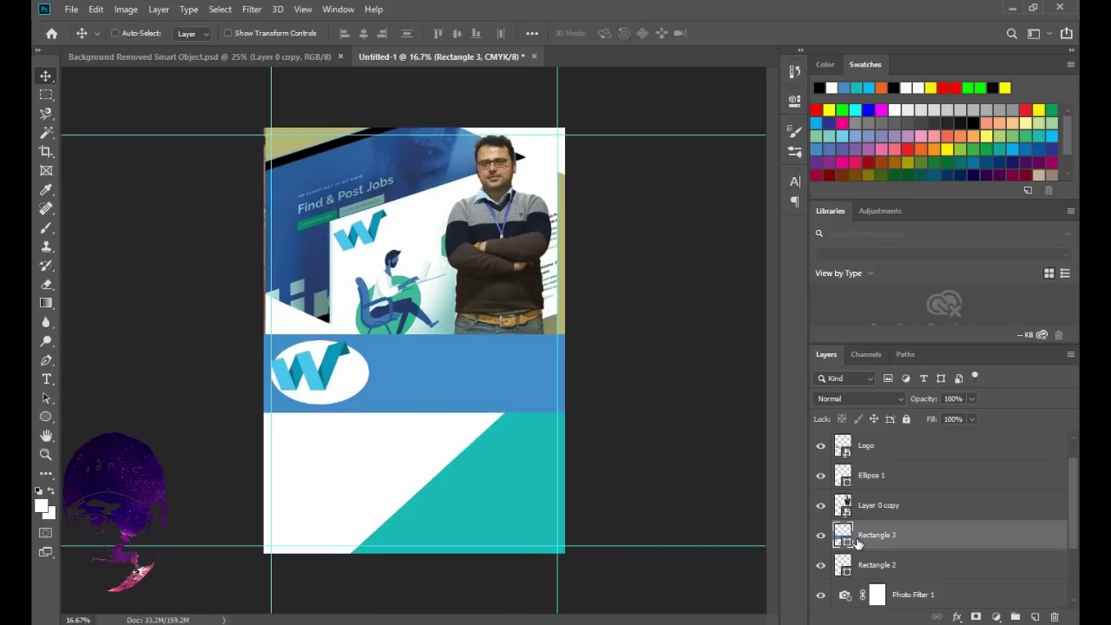
key("ctrl+z")
key("ctrl+z")
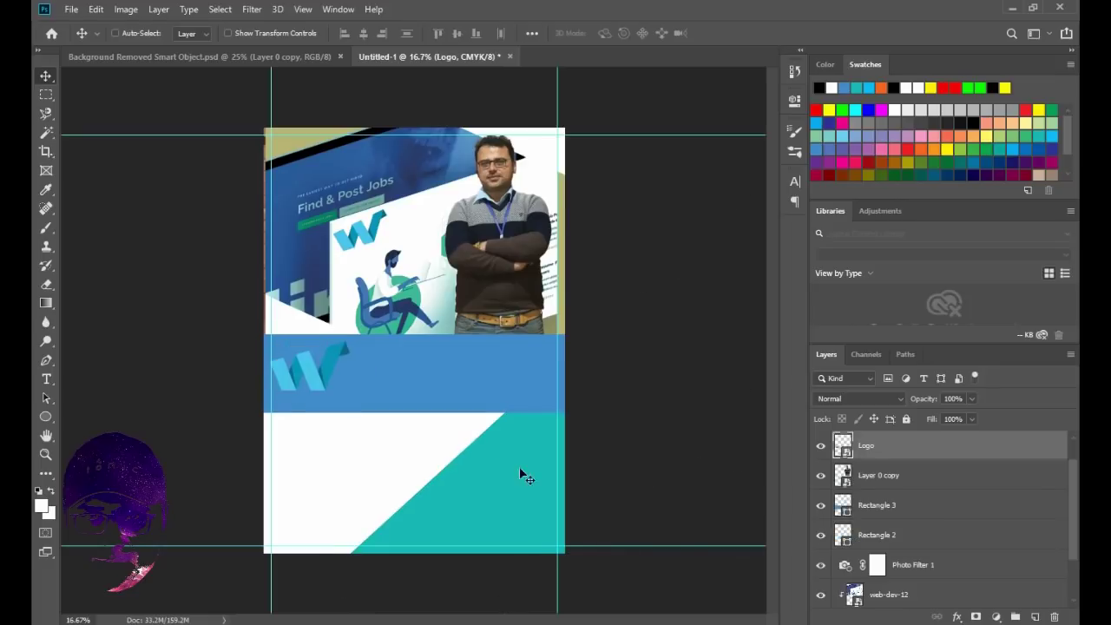
- Draw a white rounded rectangle over the W logo and place it beneath the Logo layer
left_click(46, 417)
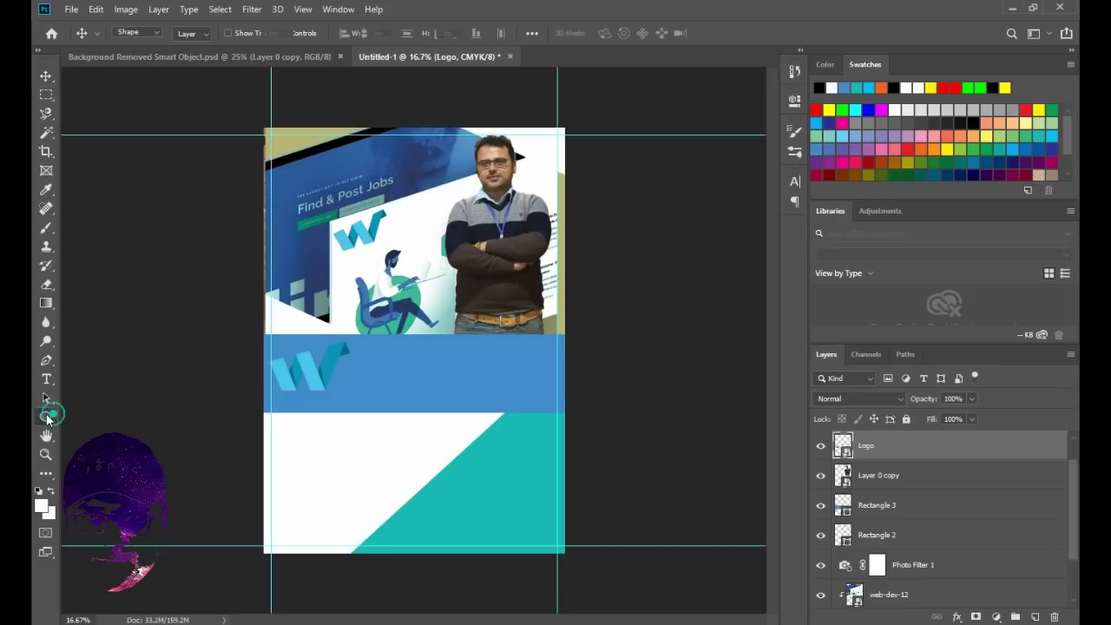
left_click(86, 430)
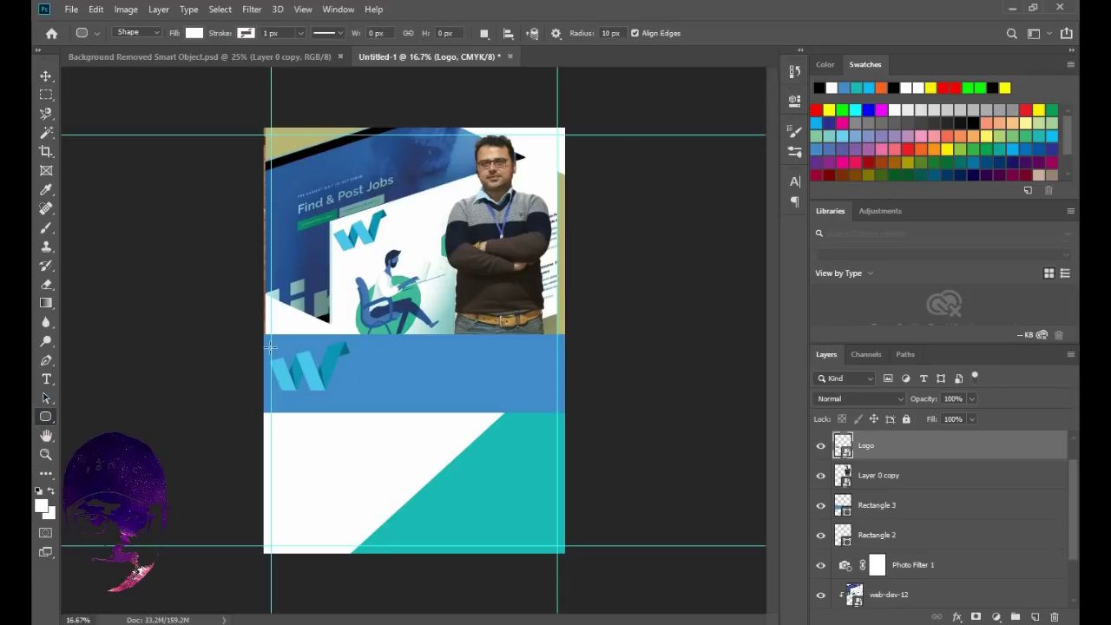
left_click_drag(269, 338, 354, 399)
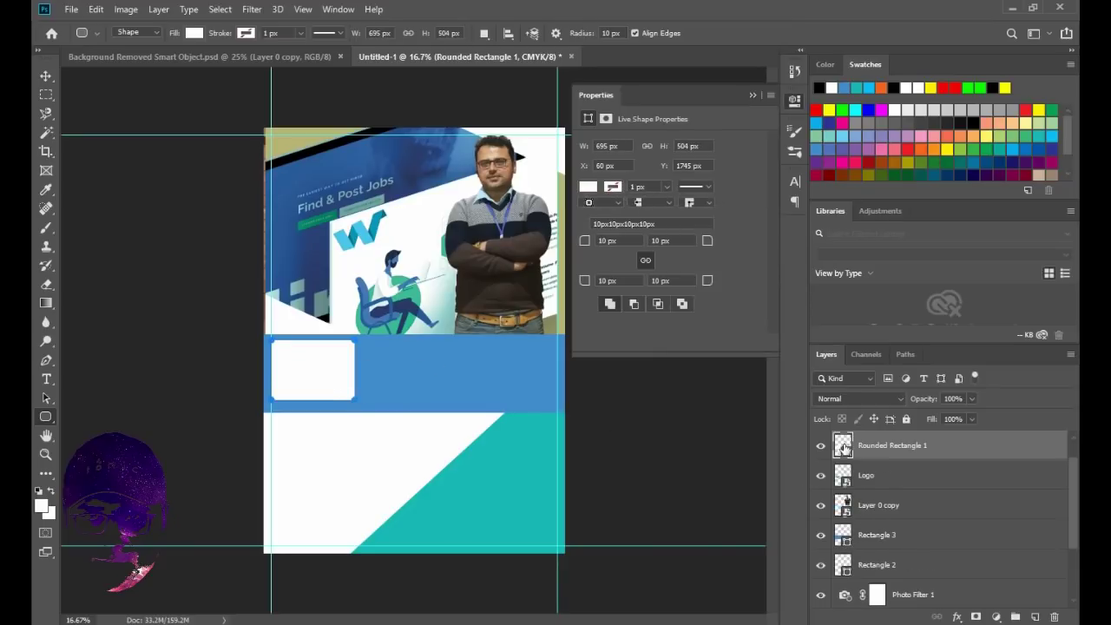
left_click_drag(878, 449, 881, 488)
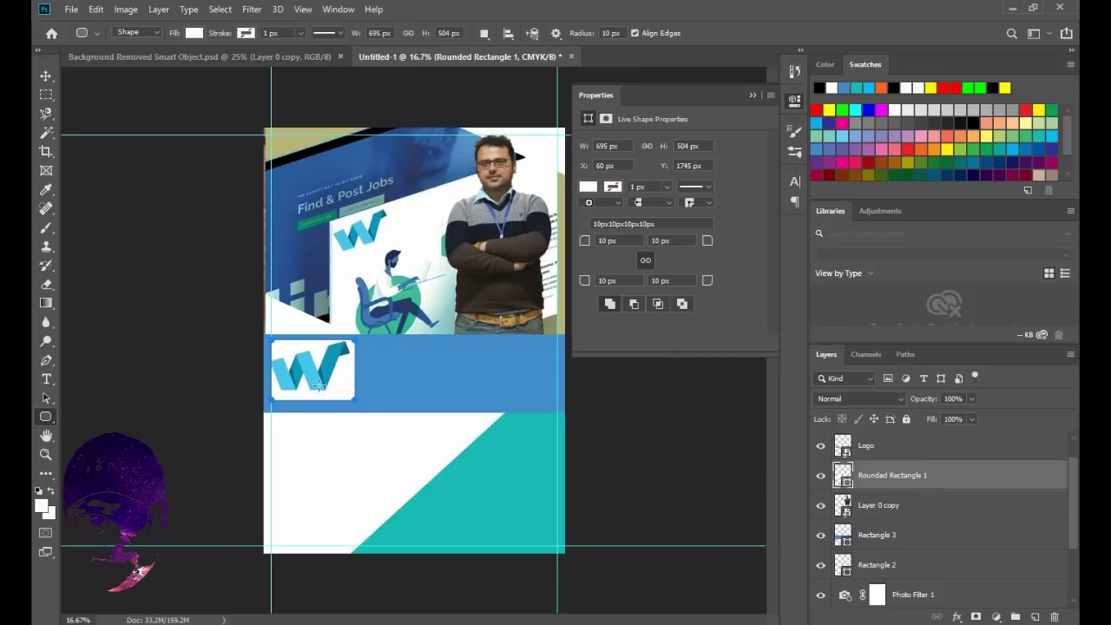
- Shift the white box slightly right, then open the 'Ready to Make Your Idea Come to Life' document
left_click(45, 75)
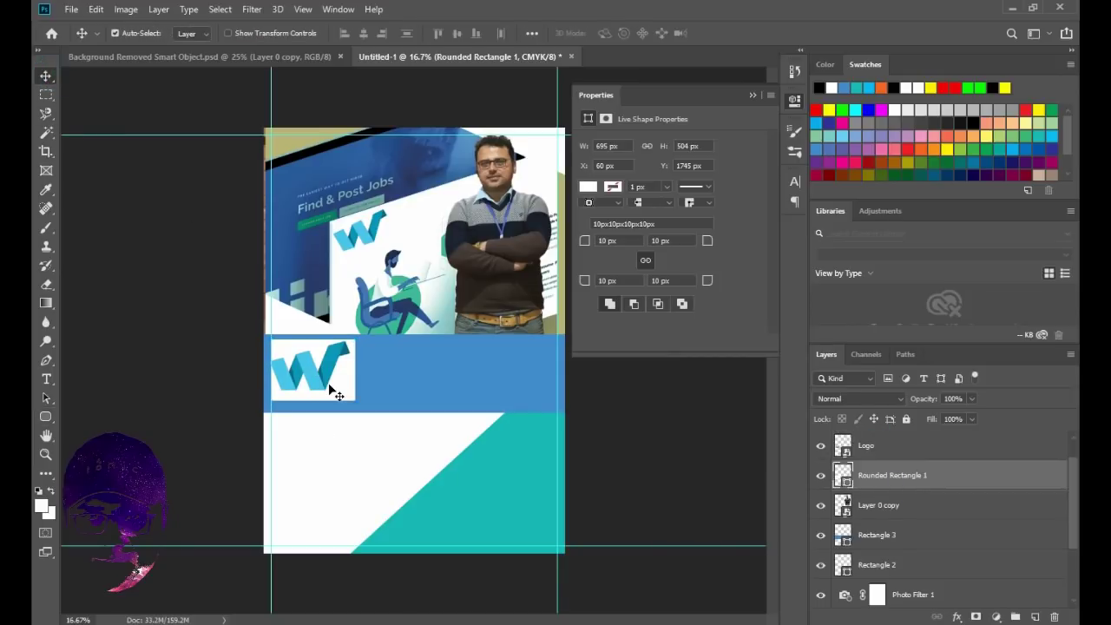
mouse_move(338, 395)
left_mouse_down()
mouse_move(318, 383)
mouse_move(347, 400)
mouse_move(320, 395)
left_mouse_up()
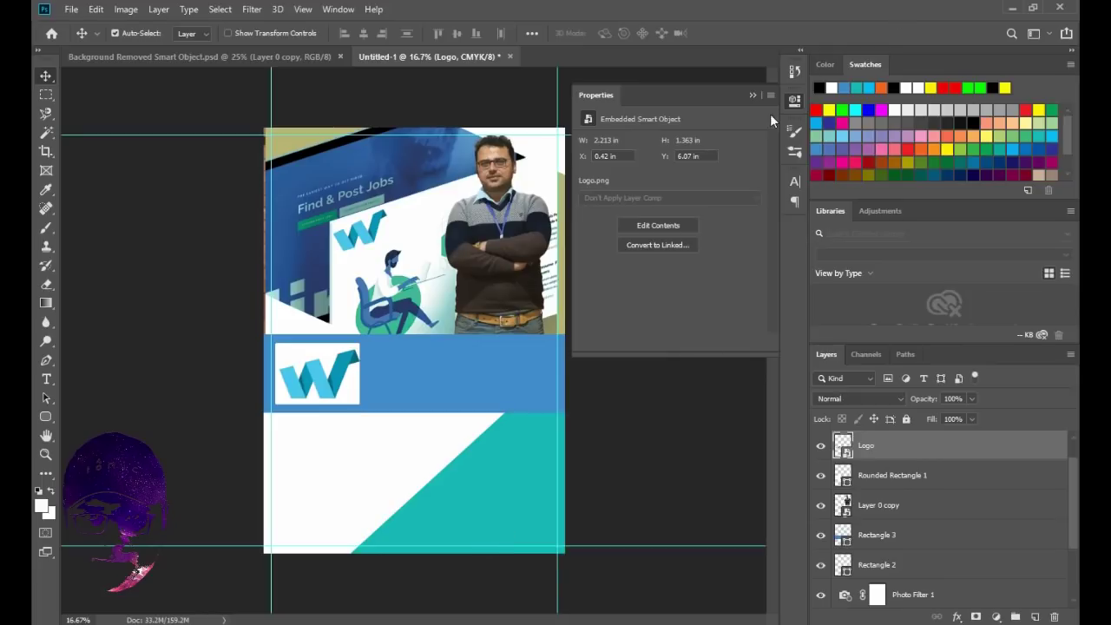
left_click(748, 95)
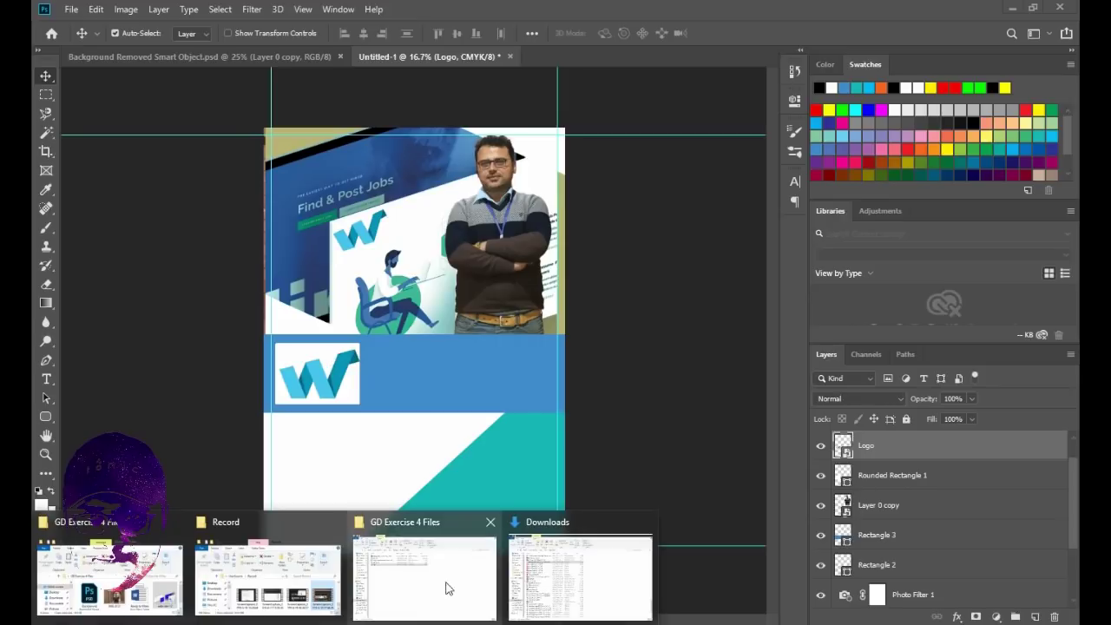
left_click(483, 605)
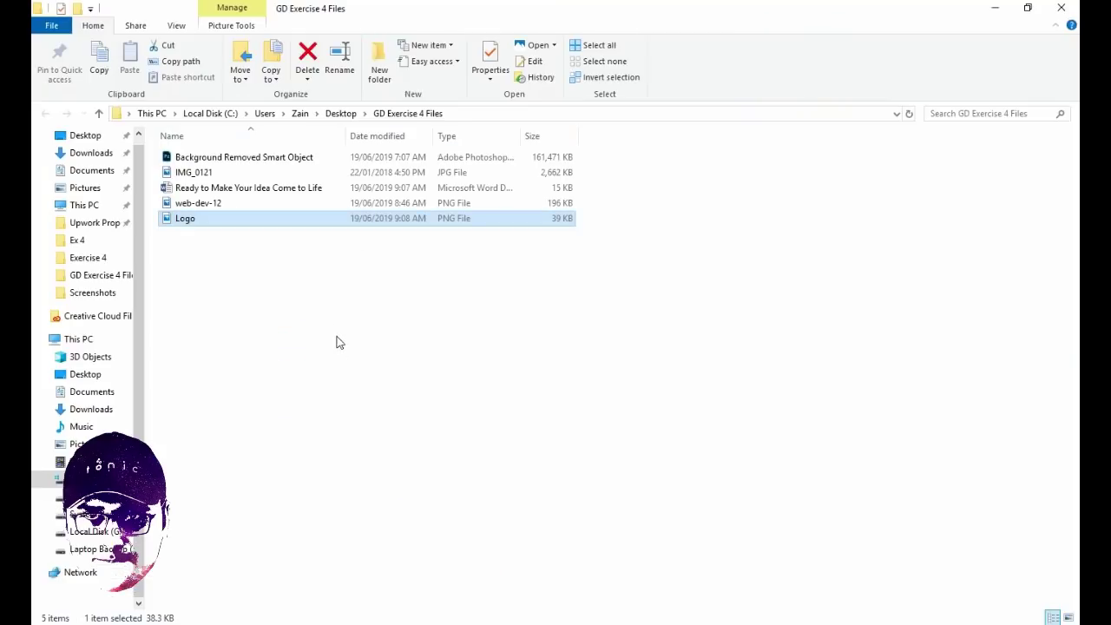
double_click(208, 189)
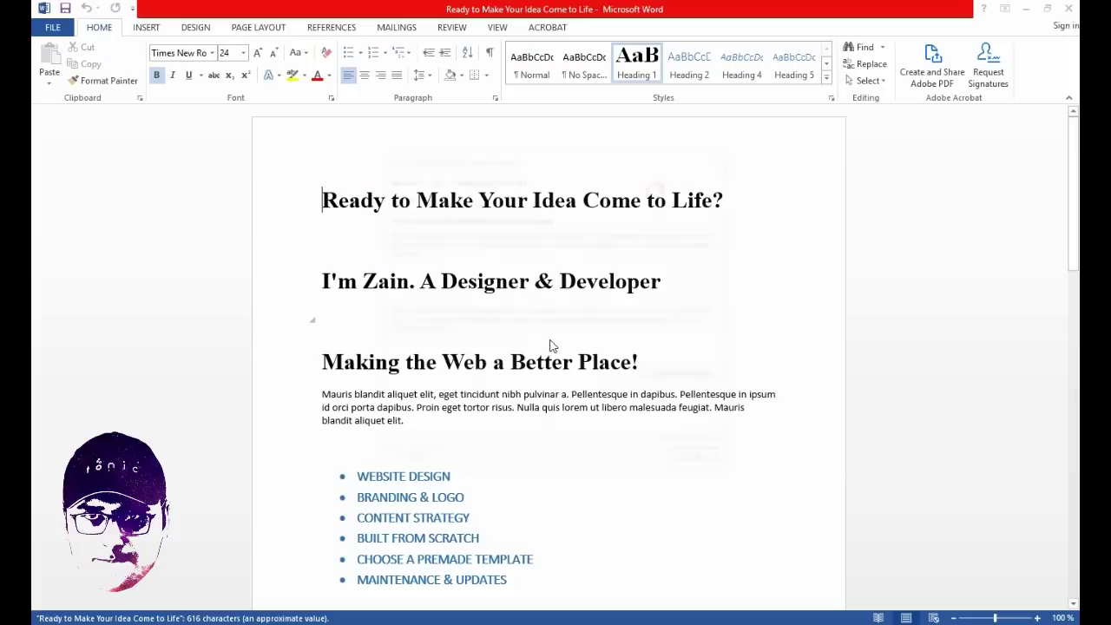
- Select the designer tagline heading in the Word document
left_click(719, 467)
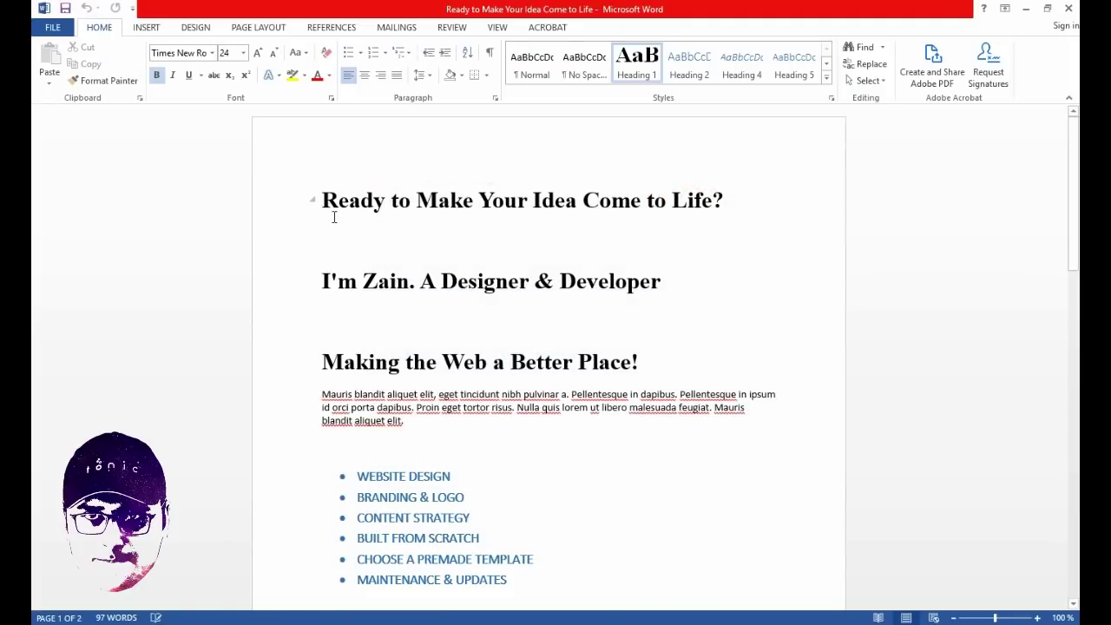
left_click_drag(322, 200, 774, 218)
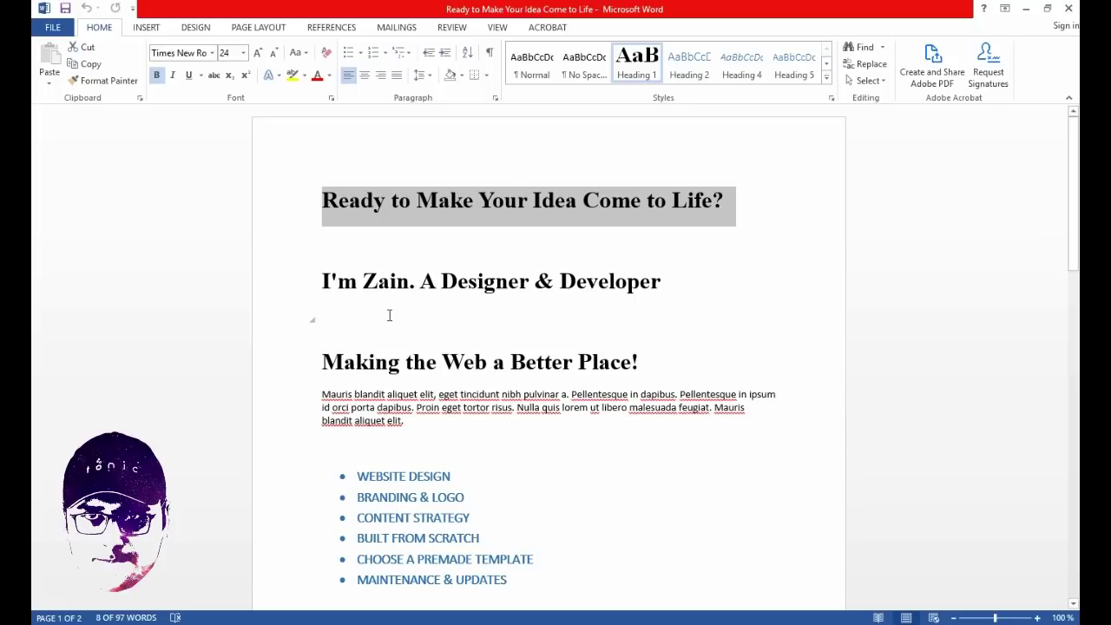
left_click_drag(318, 278, 709, 310)
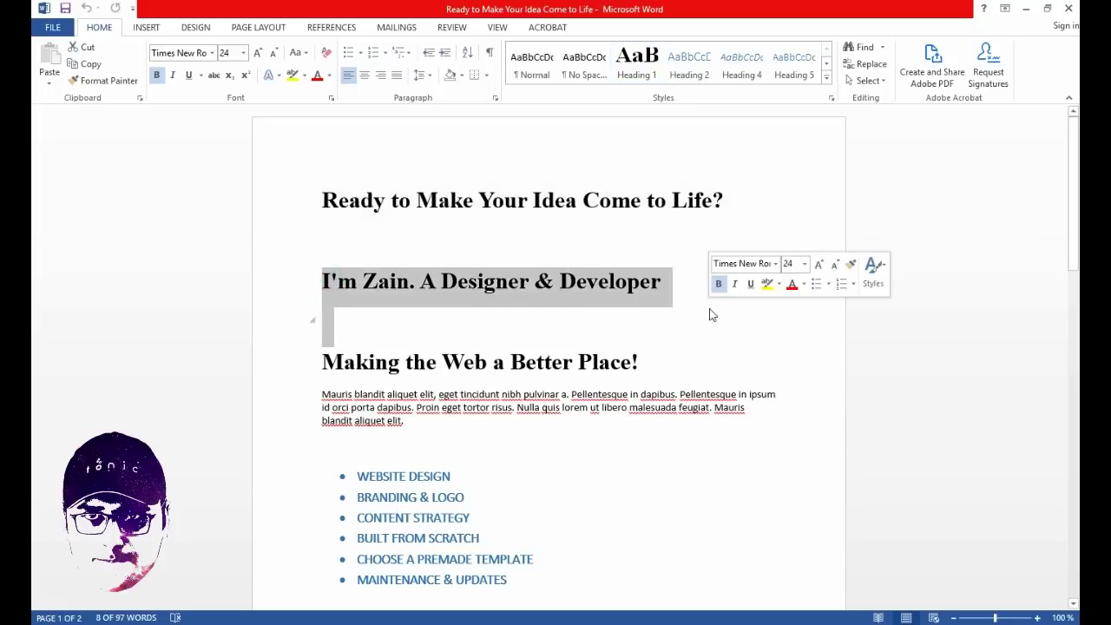
left_click(650, 320)
left_click_drag(320, 279, 646, 298)
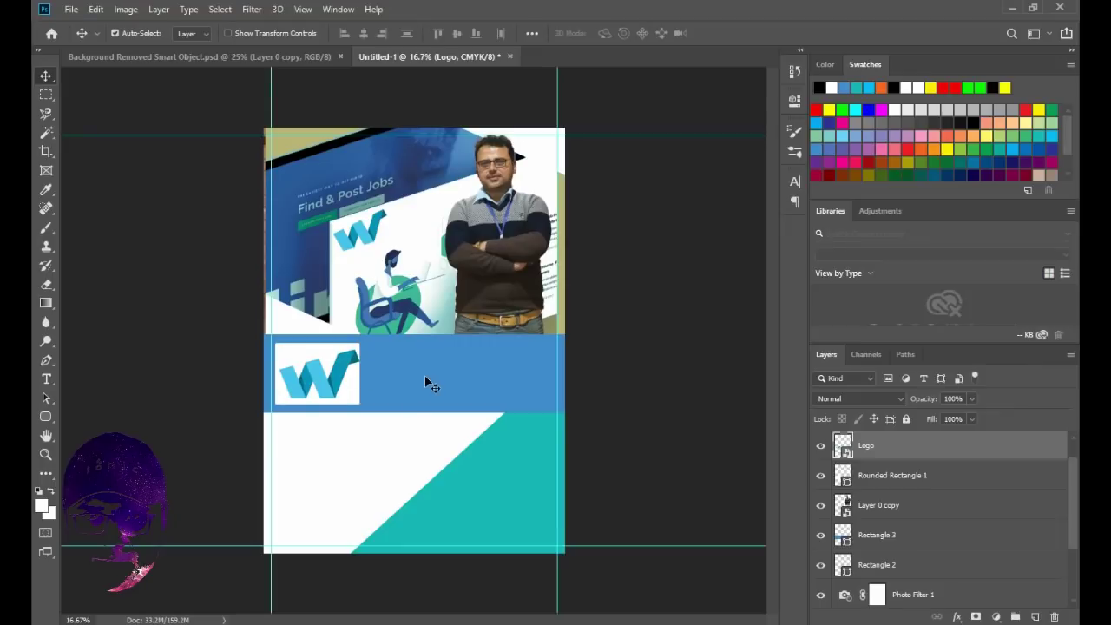
- Paste the tagline onto the poster with the blue band layer selected
left_click(432, 383)
key("t")
left_click(476, 388)
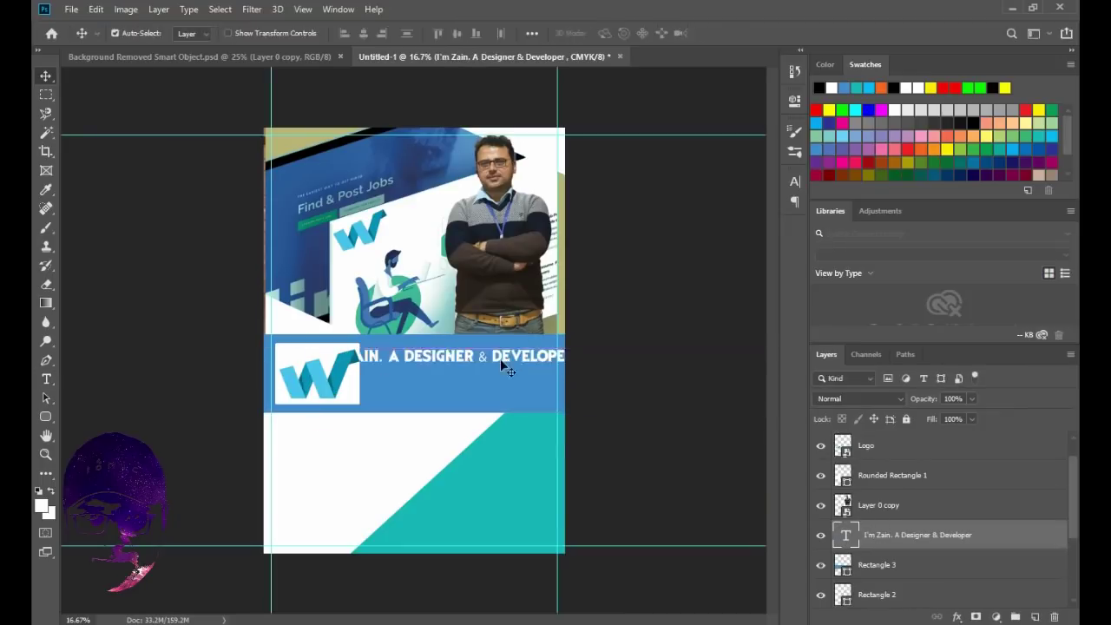
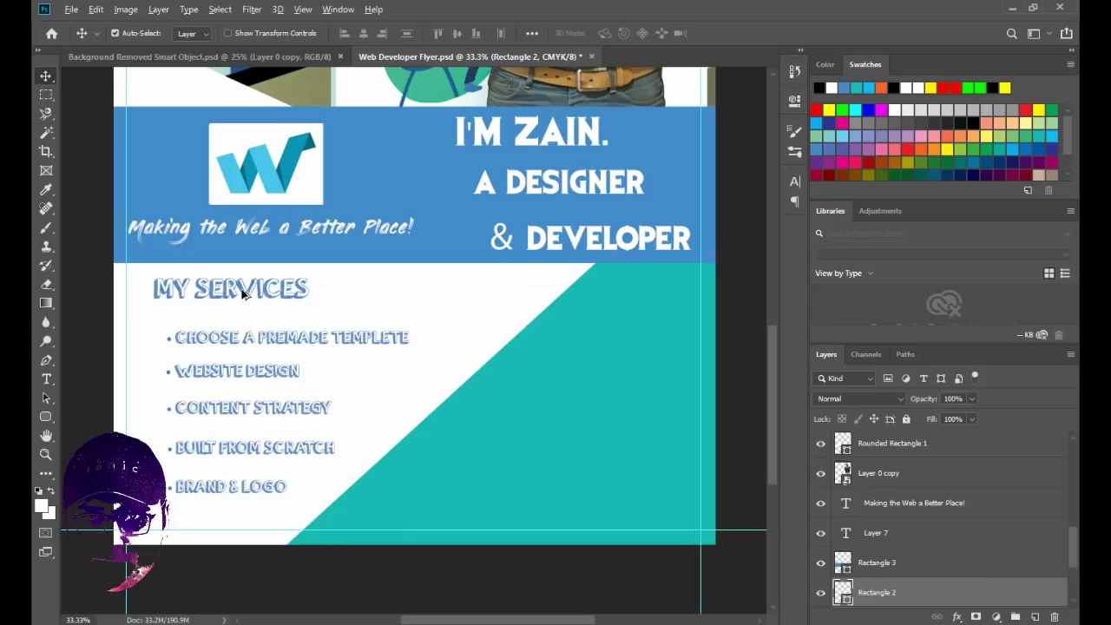
- Alt-drag a copy of the MY SERVICES title onto the teal area and colour it white
left_click_drag(243, 294, 639, 320)
key("t")
left_click(647, 317)
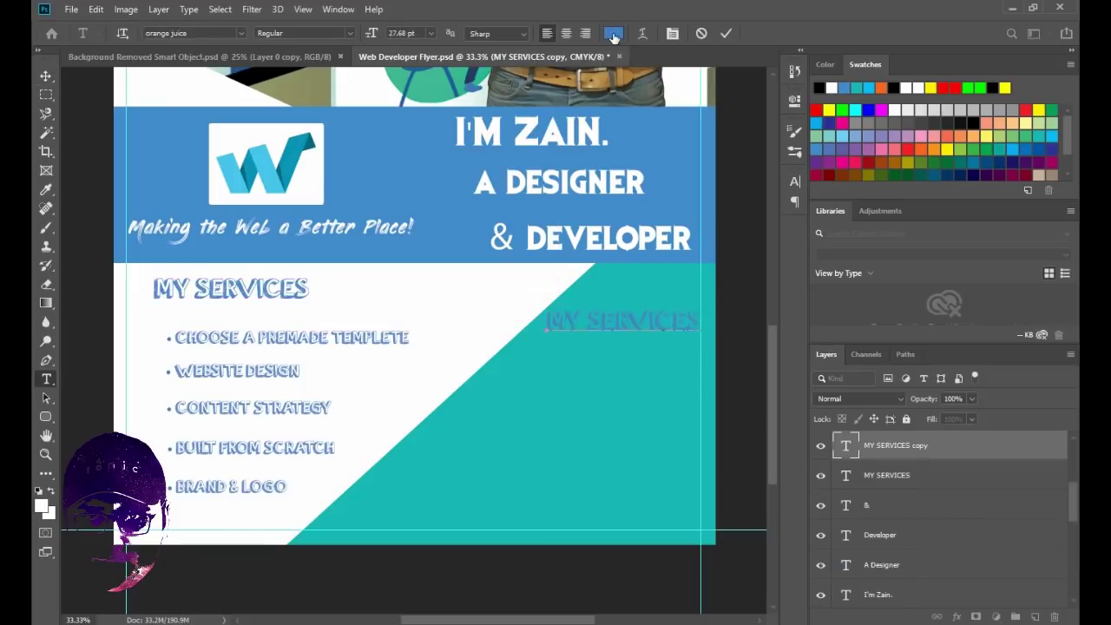
left_click(613, 33)
left_click_drag(694, 239, 685, 231)
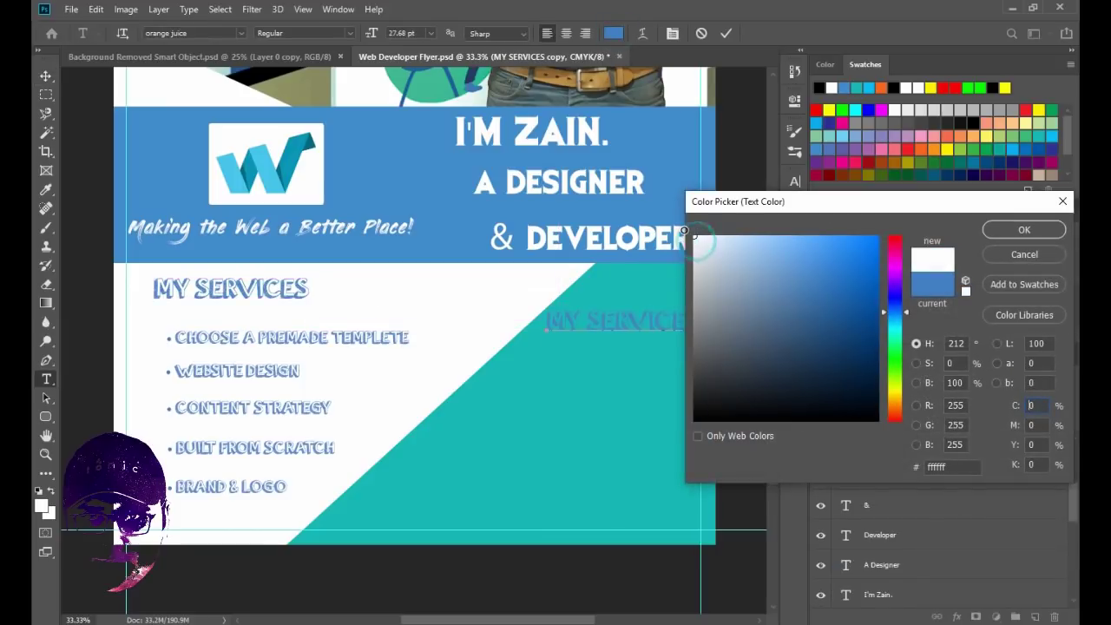
left_click(1024, 229)
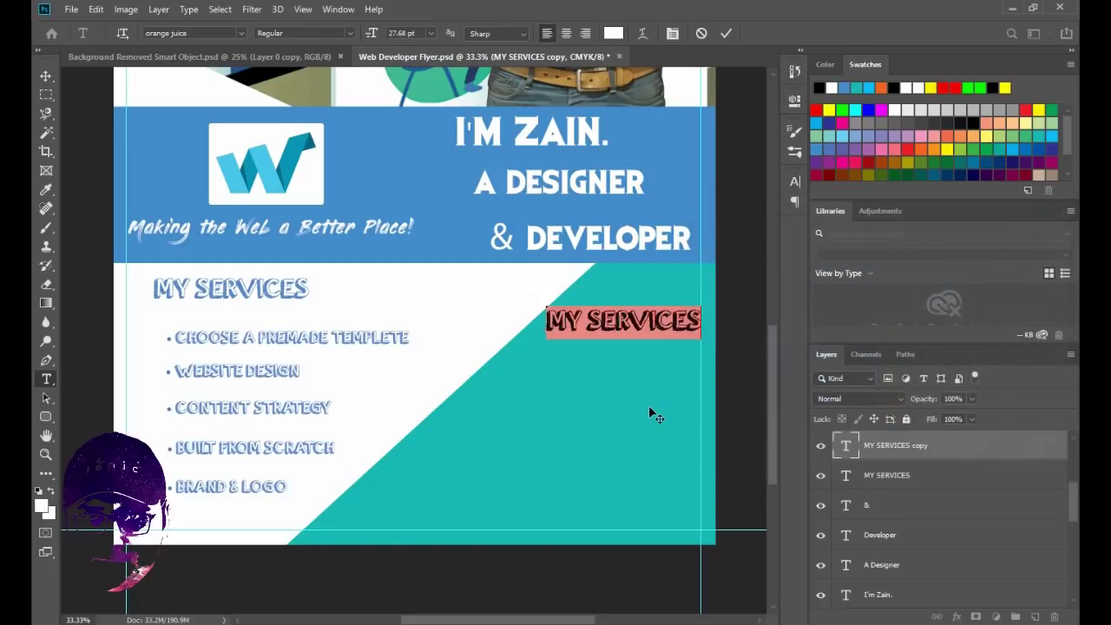
key("ctrl+Return")
- Nudge the white copy into place and retype it as 'Need a Quote ?'
key("v")
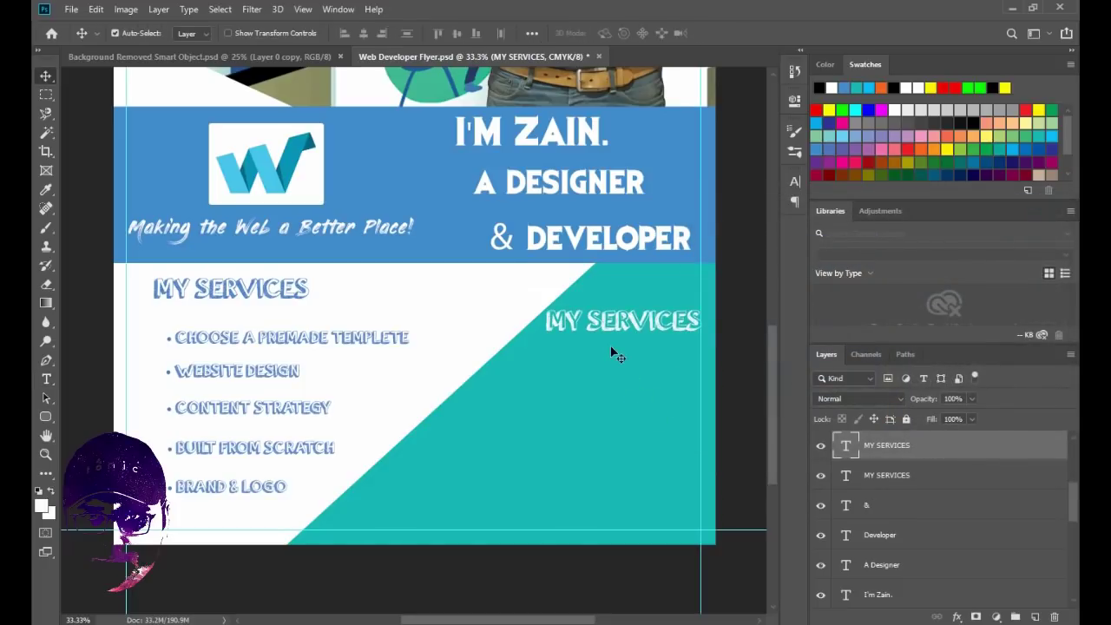
left_click_drag(618, 325, 611, 344)
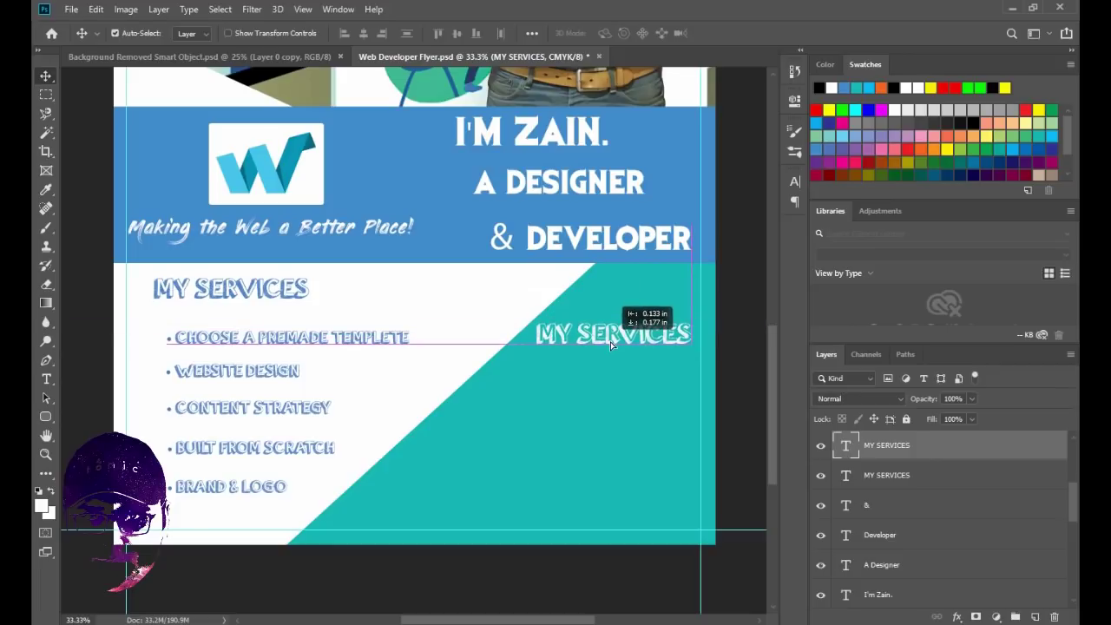
double_click(624, 343)
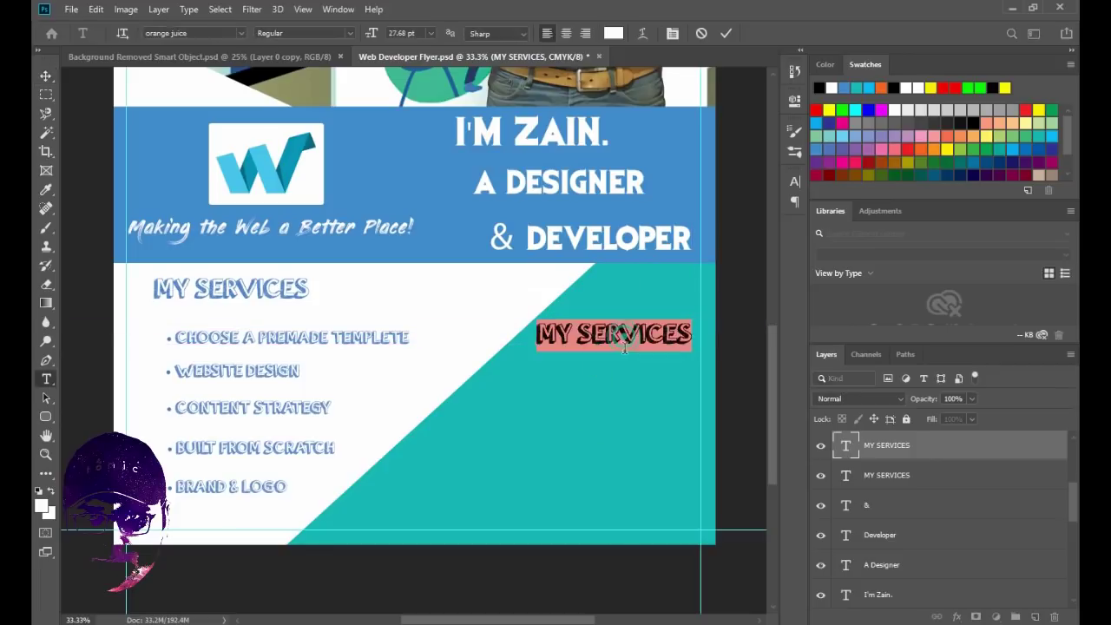
type("N")
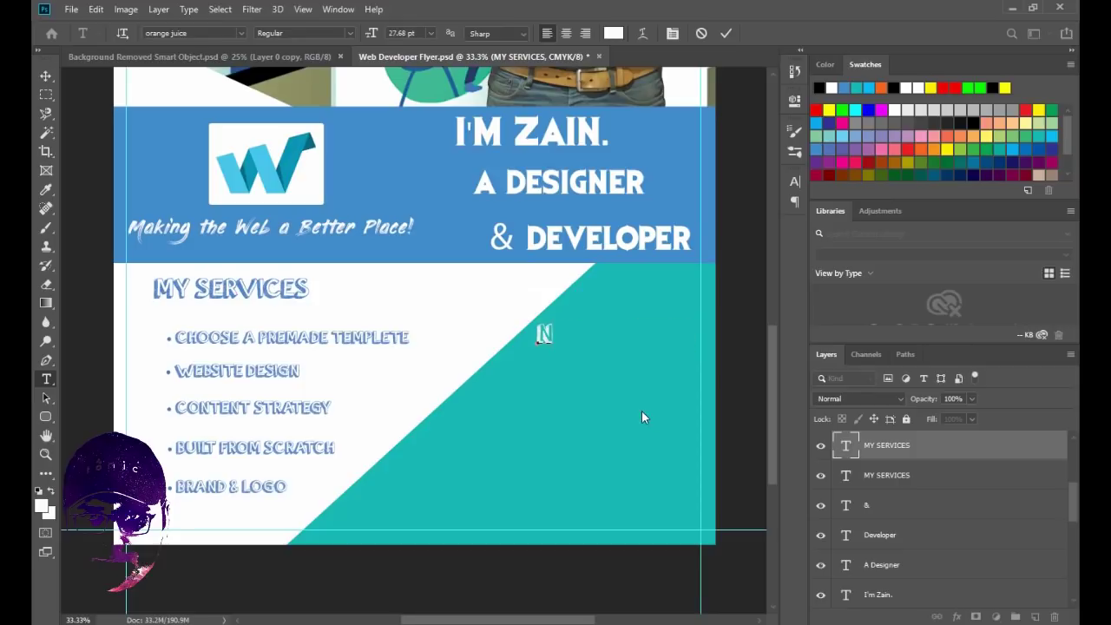
type("eed")
type(" a Q")
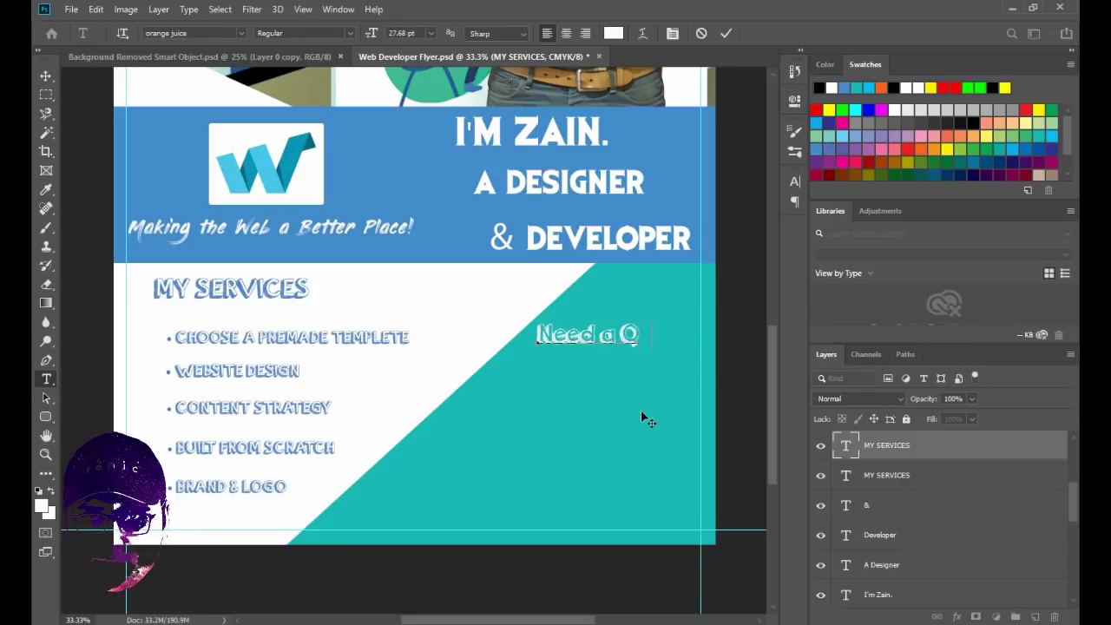
type("uote")
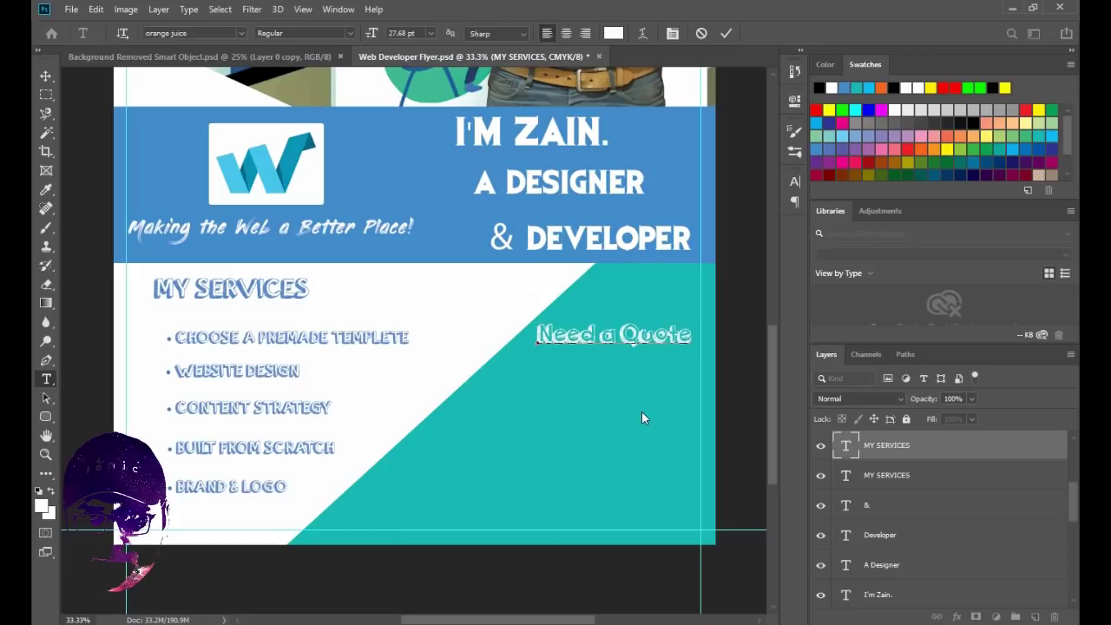
type(" ?")
key("ctrl+Return")
- Reposition the heading slightly and draw a small white circle with the Ellipse Tool
key("v")
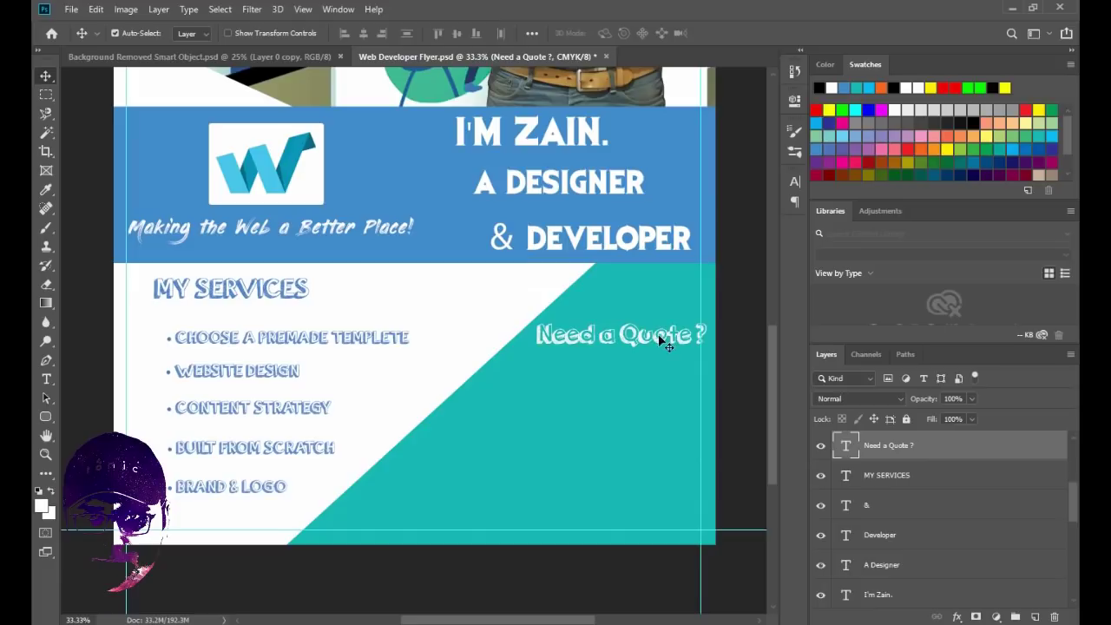
left_click_drag(659, 340, 647, 350)
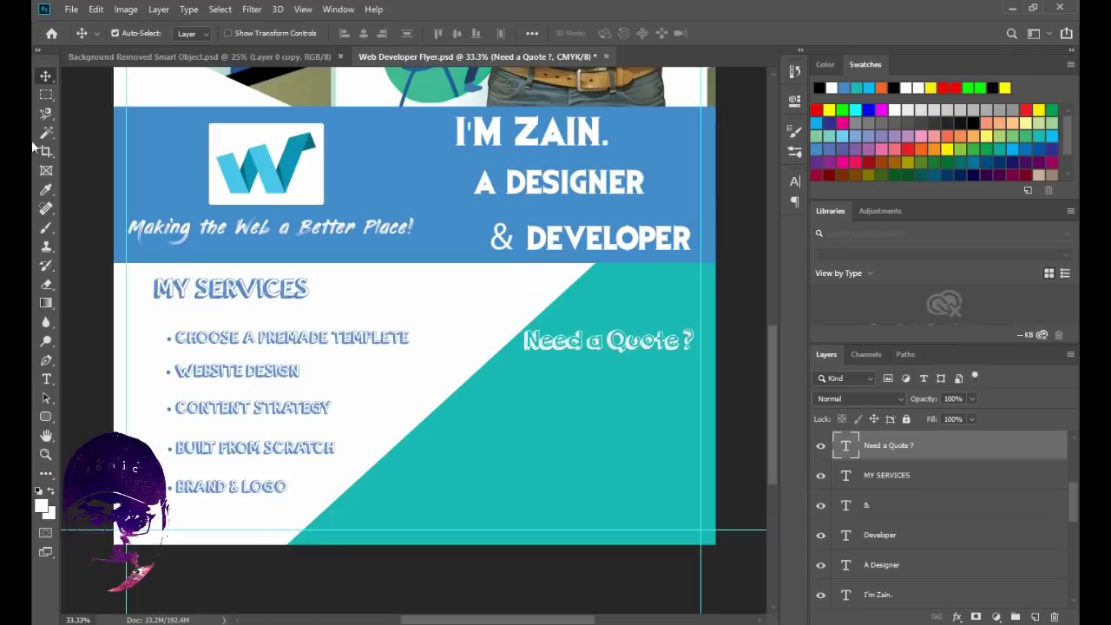
left_click(46, 416)
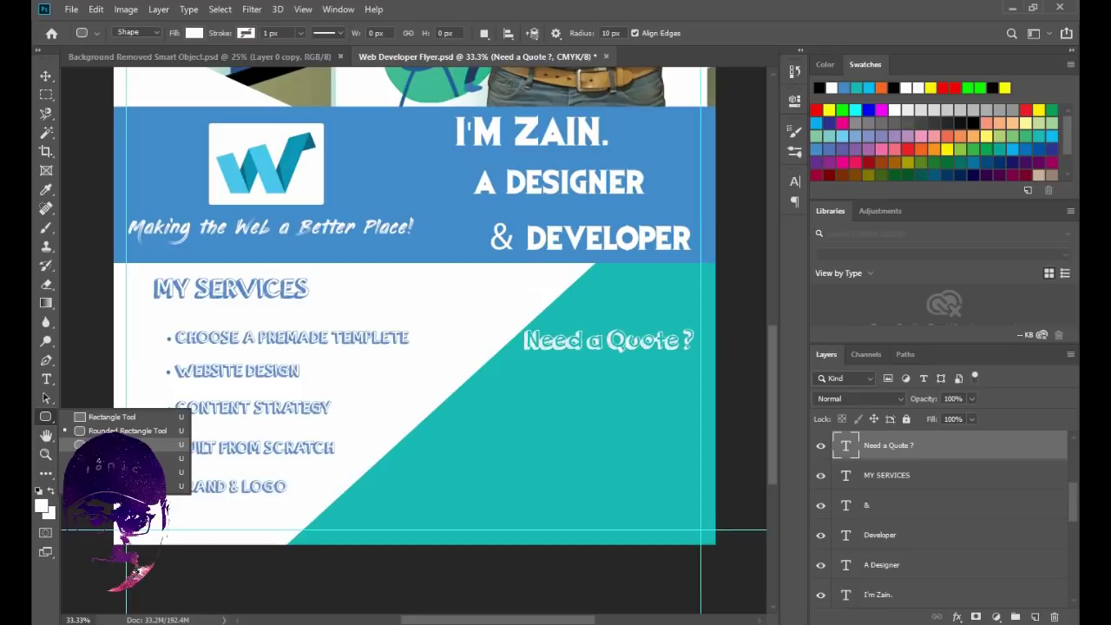
left_click(109, 444)
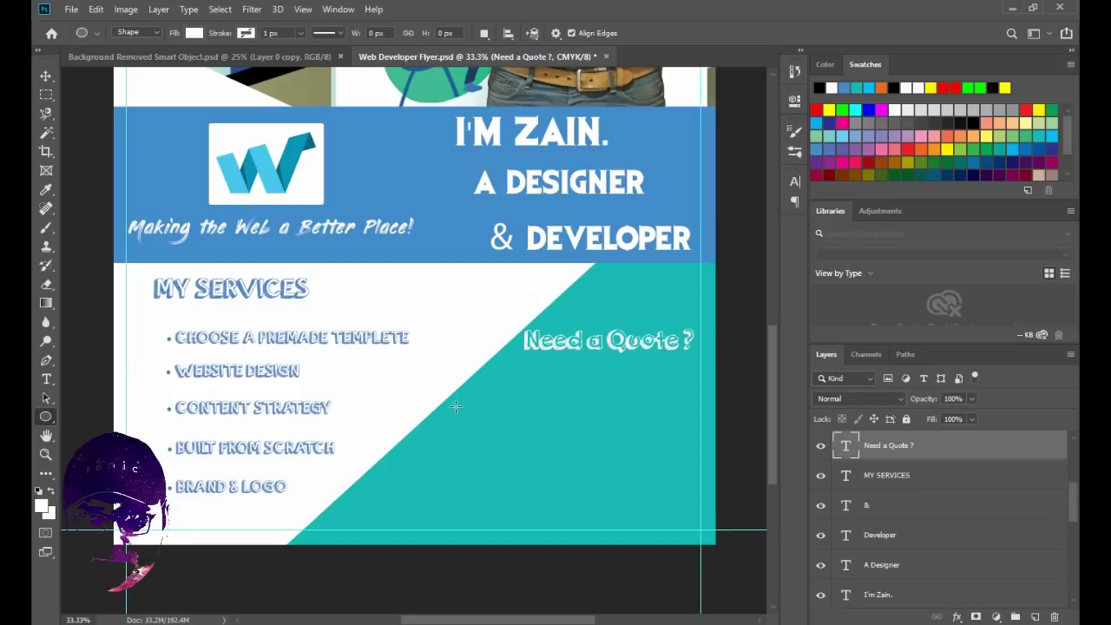
left_click_drag(456, 406, 494, 442)
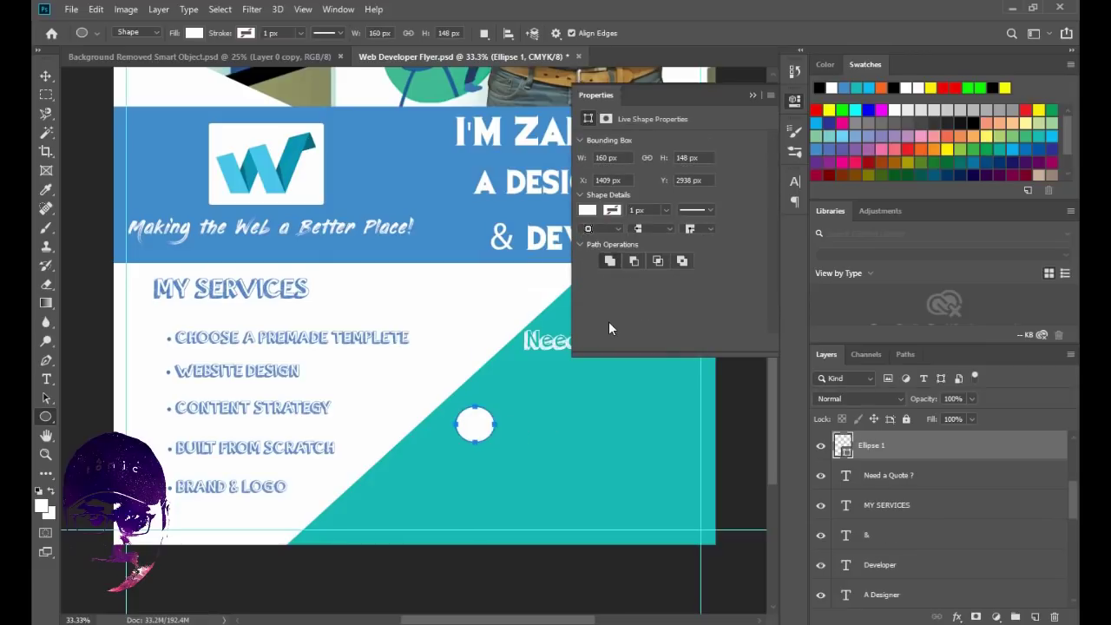
key("Return")
left_click(752, 96)
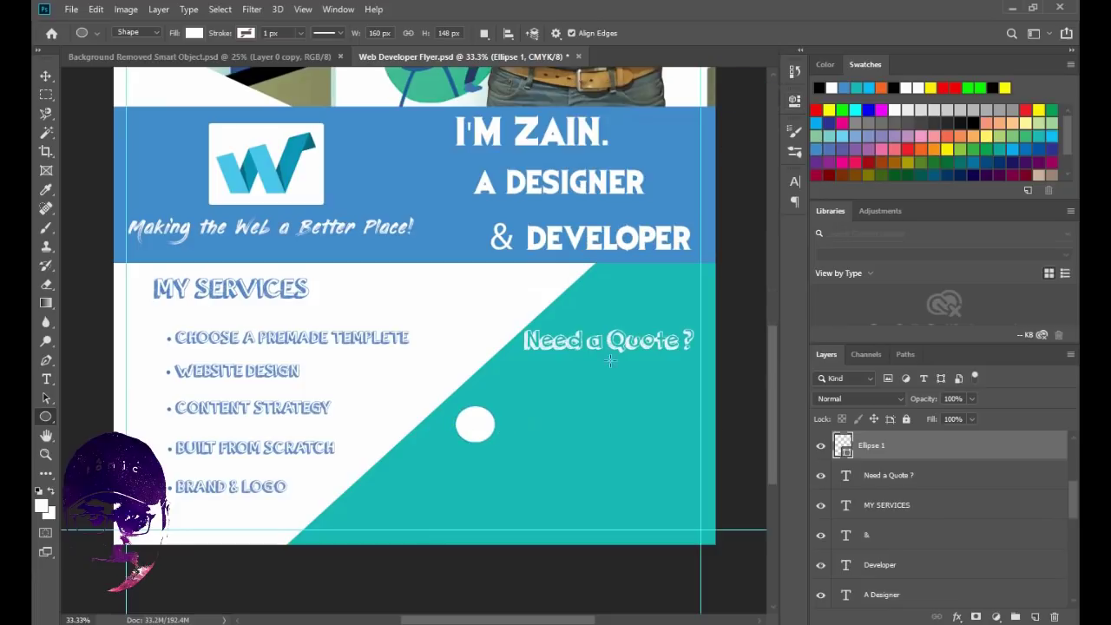
- Alt-drag copies of the circle to stack three white circles vertically
left_click(46, 77)
mouse_move(473, 425)
left_mouse_down()
mouse_move(476, 455)
mouse_move(467, 425)
left_mouse_up()
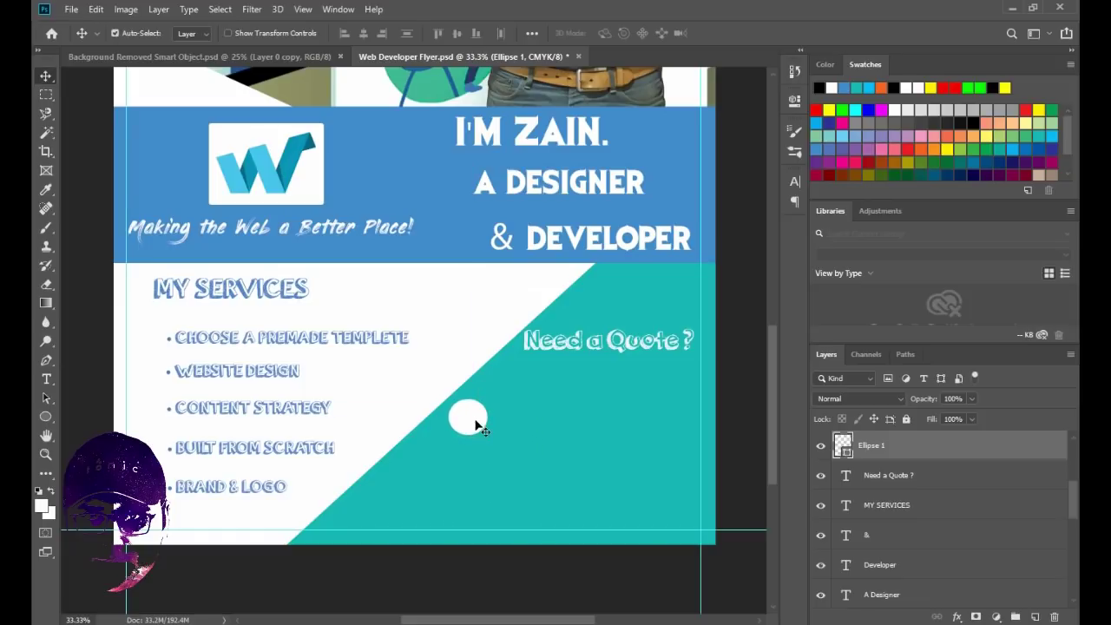
left_click_drag(467, 422, 467, 512, "alt")
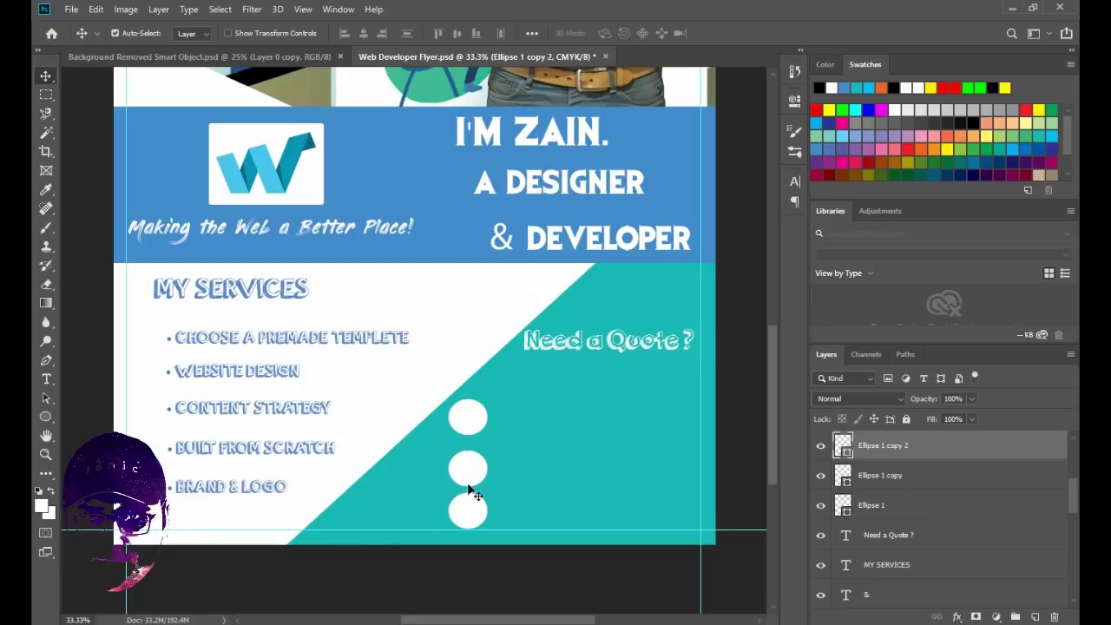
left_click(469, 472)
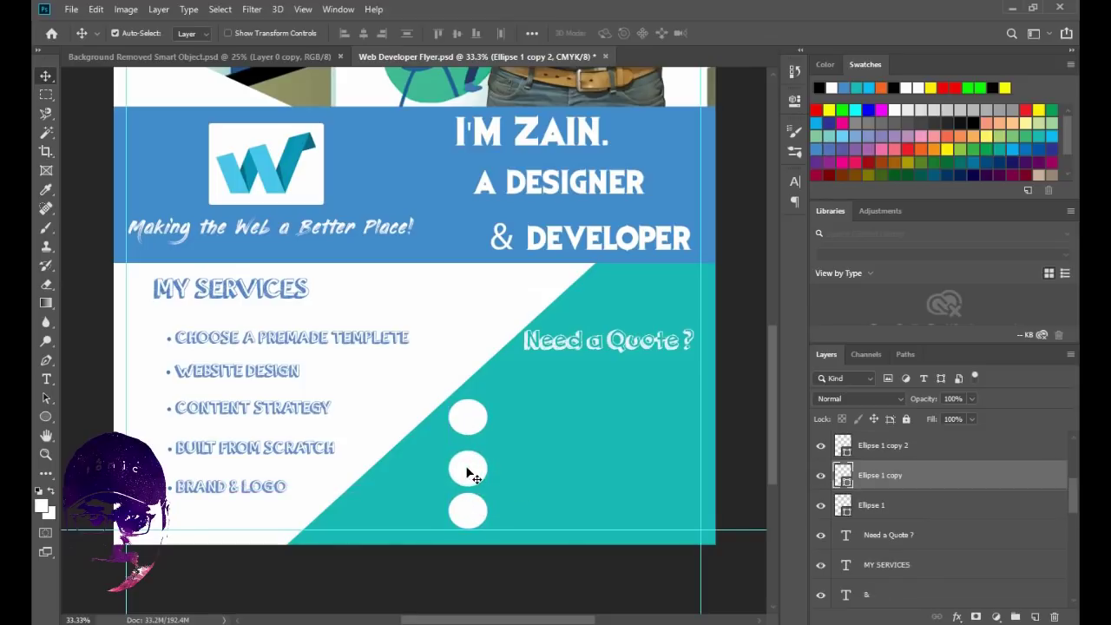
left_click_drag(466, 473, 467, 470)
left_click(495, 465)
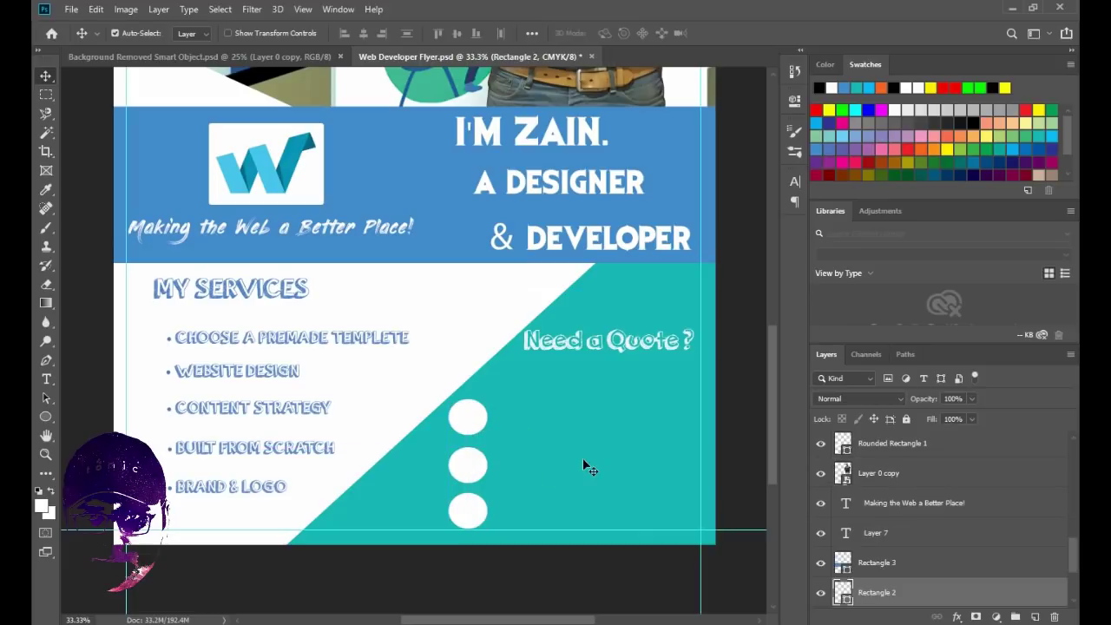
- Zoom in and pick the Mail envelope from the Custom Shape library
key("ctrl+plus")
key("ctrl+plus")
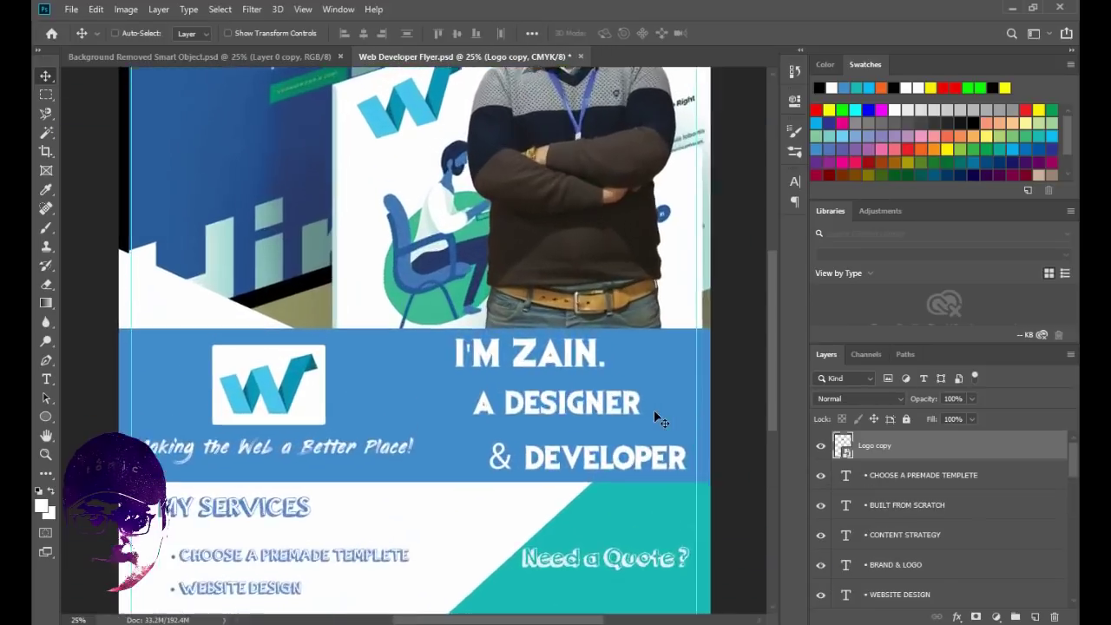
key("ctrl+plus")
scroll(469, 193, "down", 3)
scroll(469, 193, "down", 3)
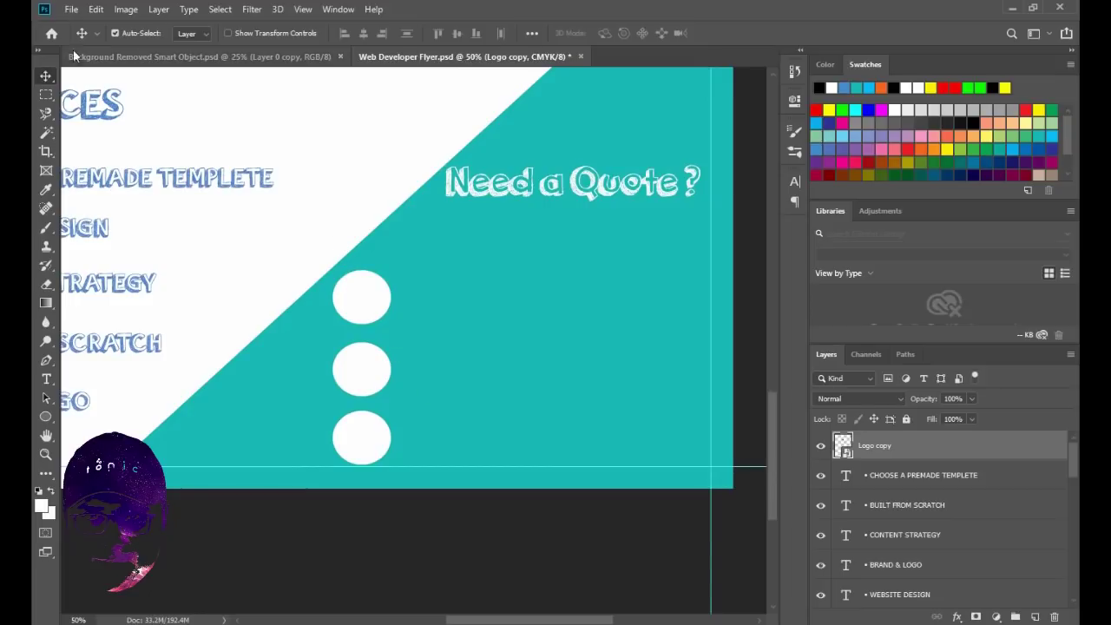
left_click(46, 416)
left_click(121, 486)
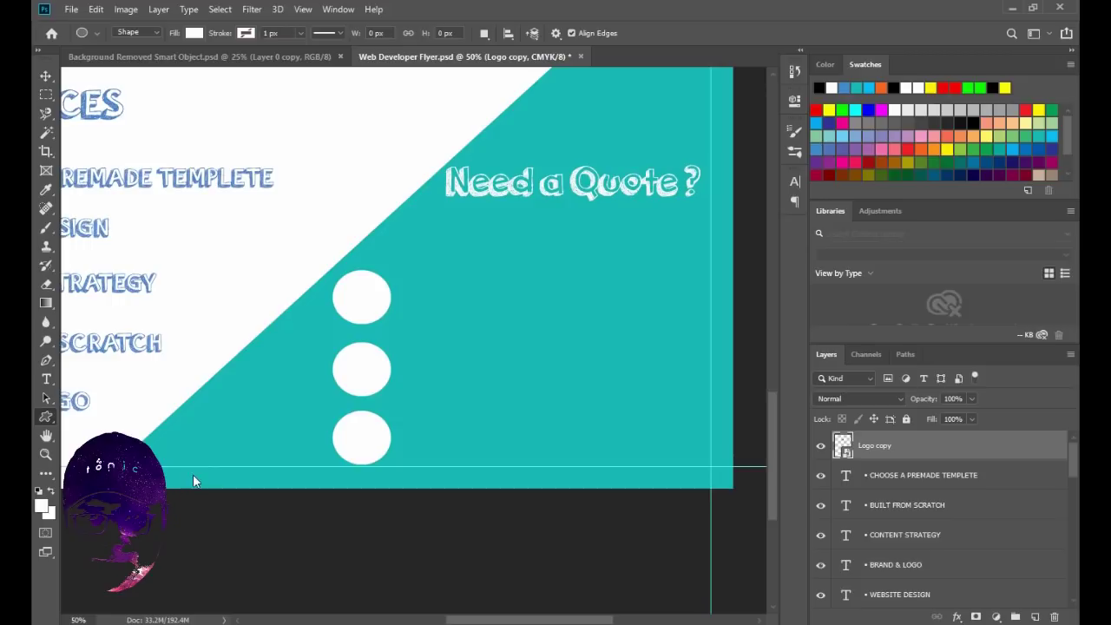
left_click(620, 34)
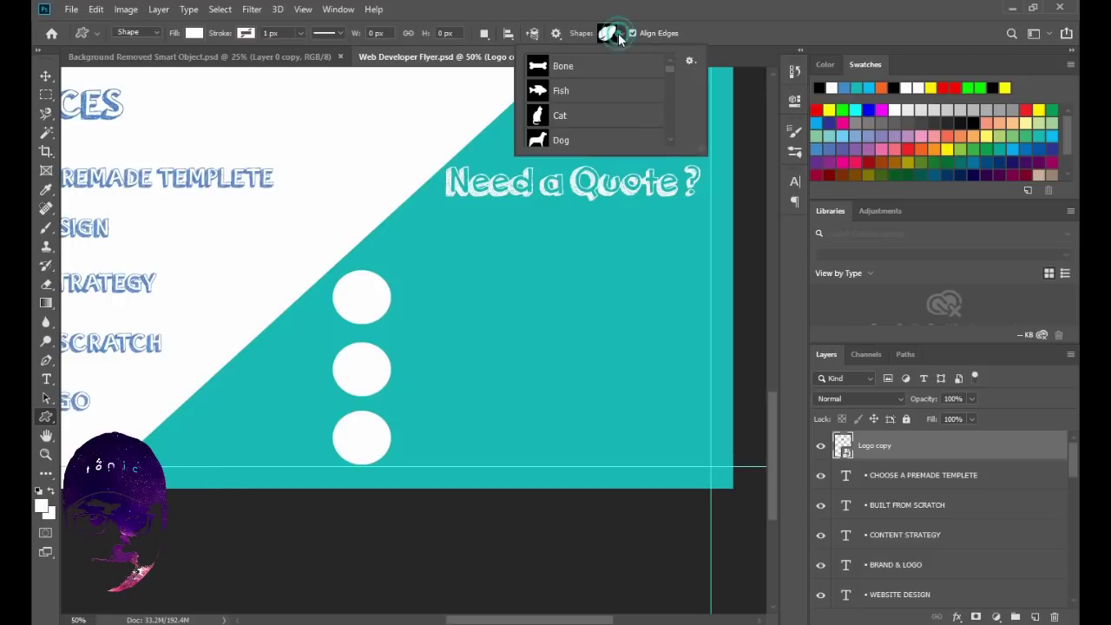
scroll(631, 116, "down", 1)
scroll(631, 115, "down", 2)
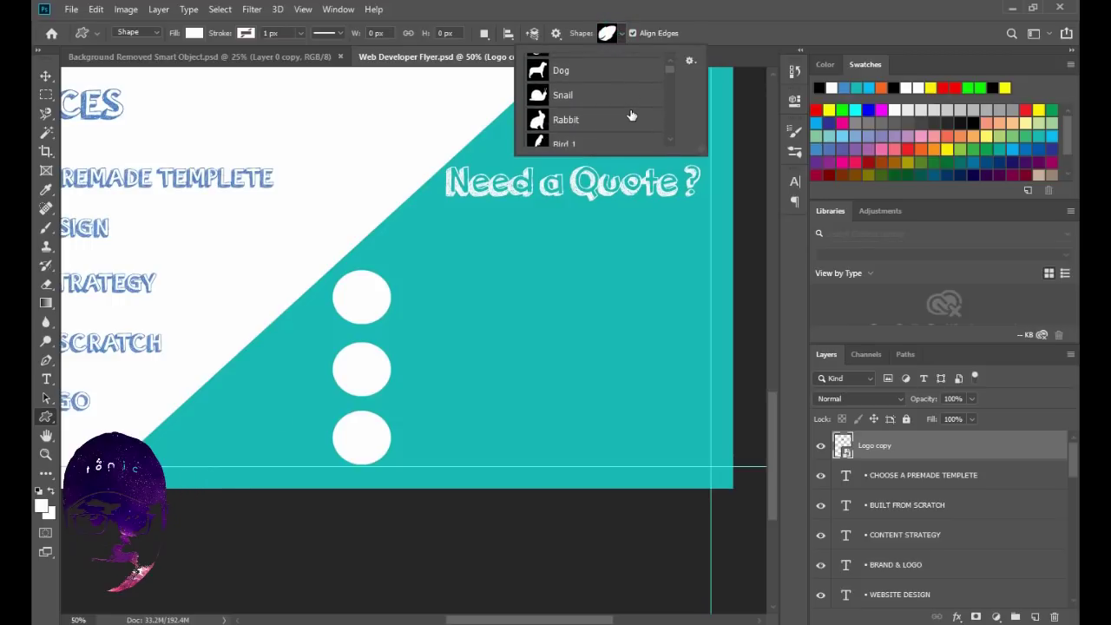
scroll(631, 115, "down", 2)
scroll(631, 115, "down", 2)
scroll(631, 116, "down", 2)
scroll(630, 115, "down", 2)
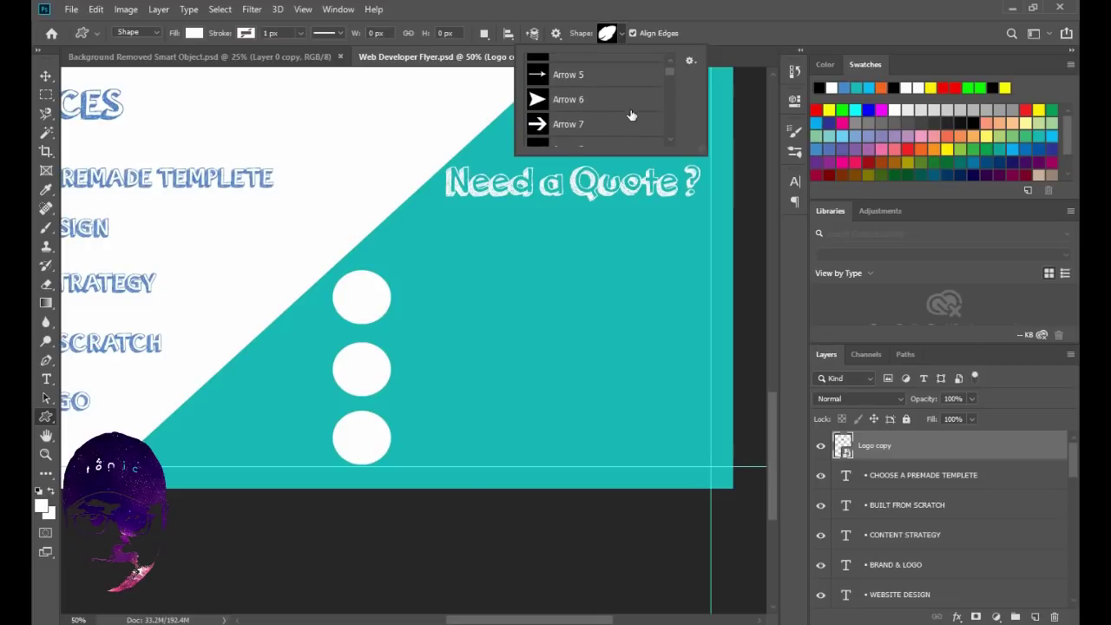
scroll(631, 116, "down", 2)
scroll(631, 116, "down", 2)
scroll(631, 116, "down", 2)
scroll(631, 115, "down", 2)
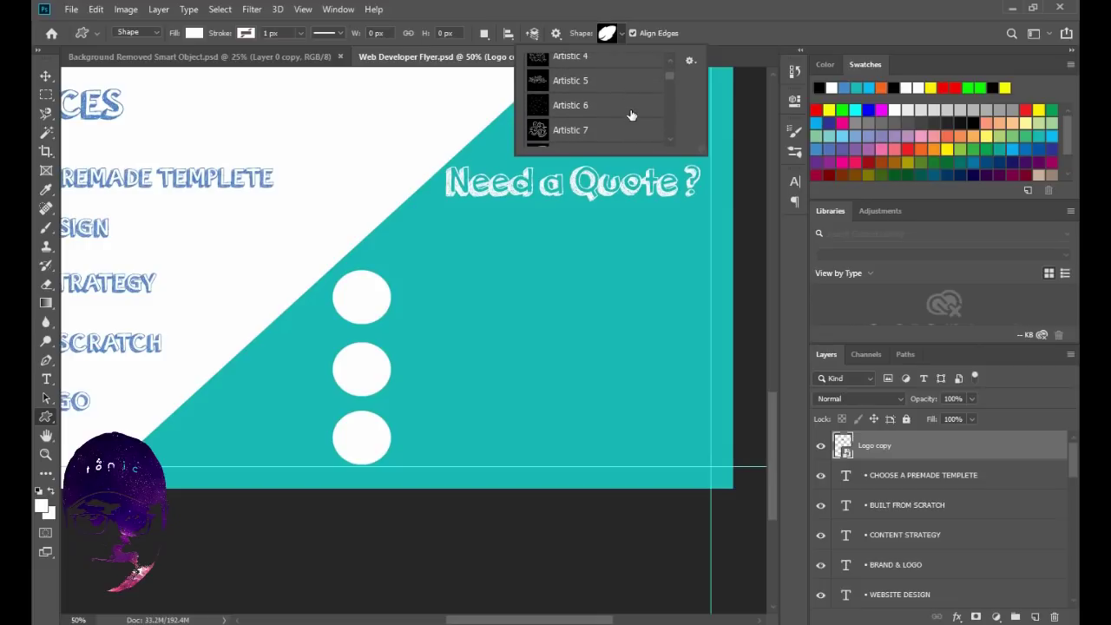
scroll(631, 115, "down", 2)
scroll(631, 115, "down", 2)
left_click_drag(673, 79, 681, 129)
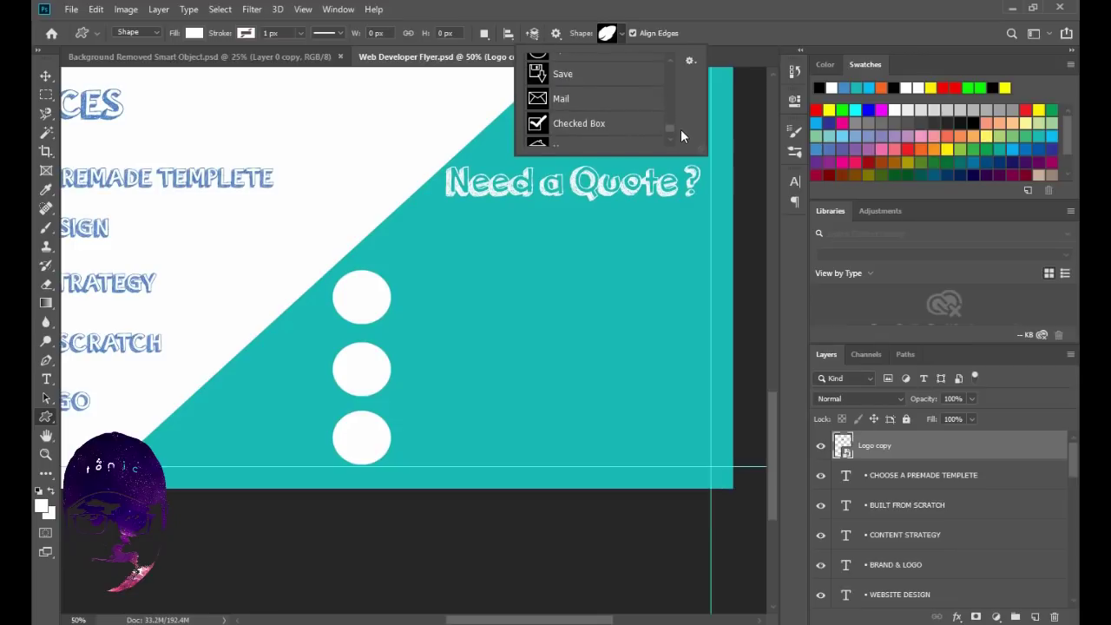
left_click(545, 102)
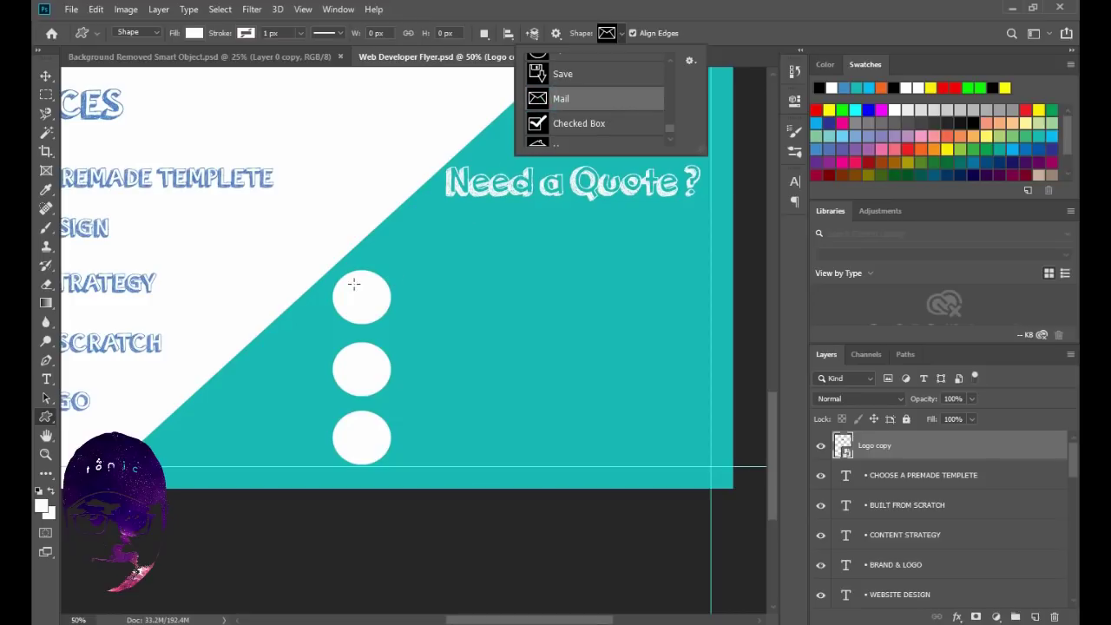
- Draw the envelope icon on the top white circle and fill it light cyan
left_click_drag(340, 284, 380, 312)
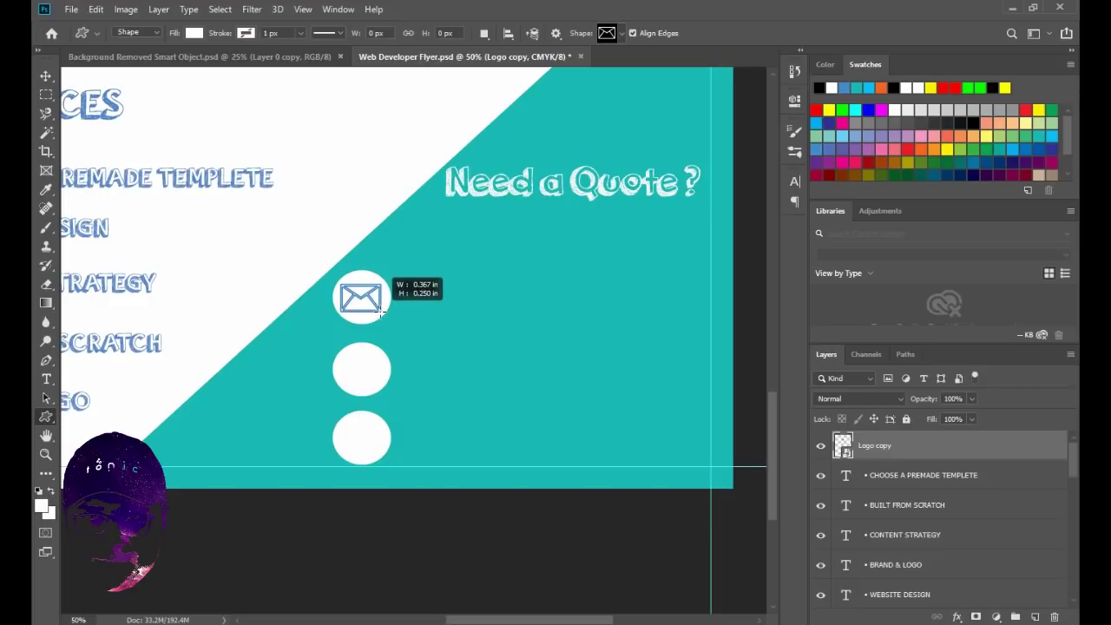
left_click_drag(380, 312, 384, 313)
key("Return")
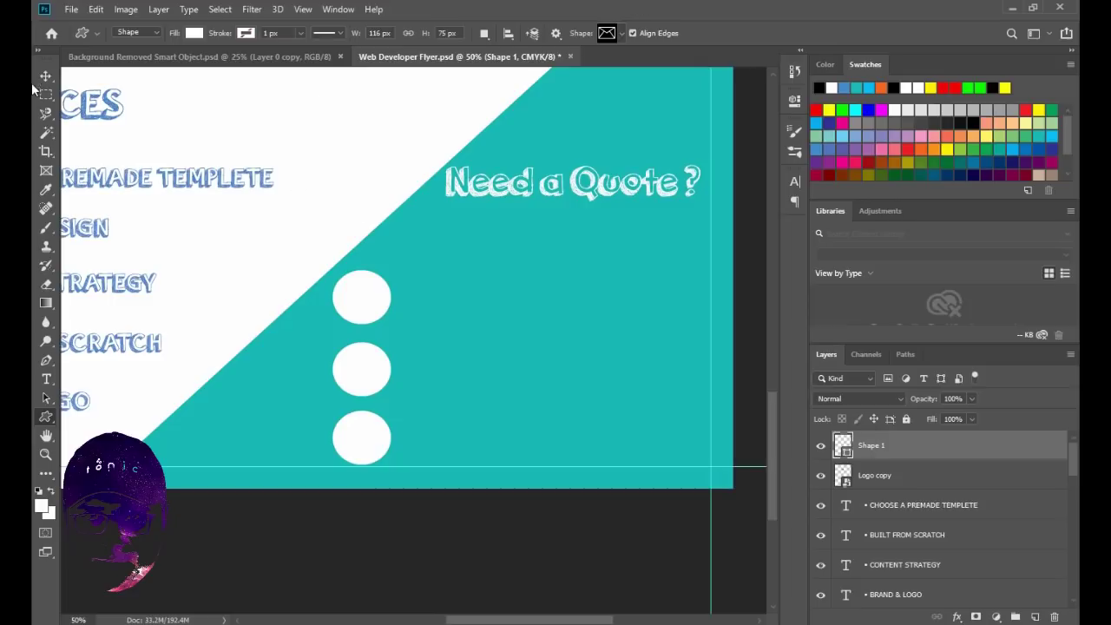
left_click(194, 33)
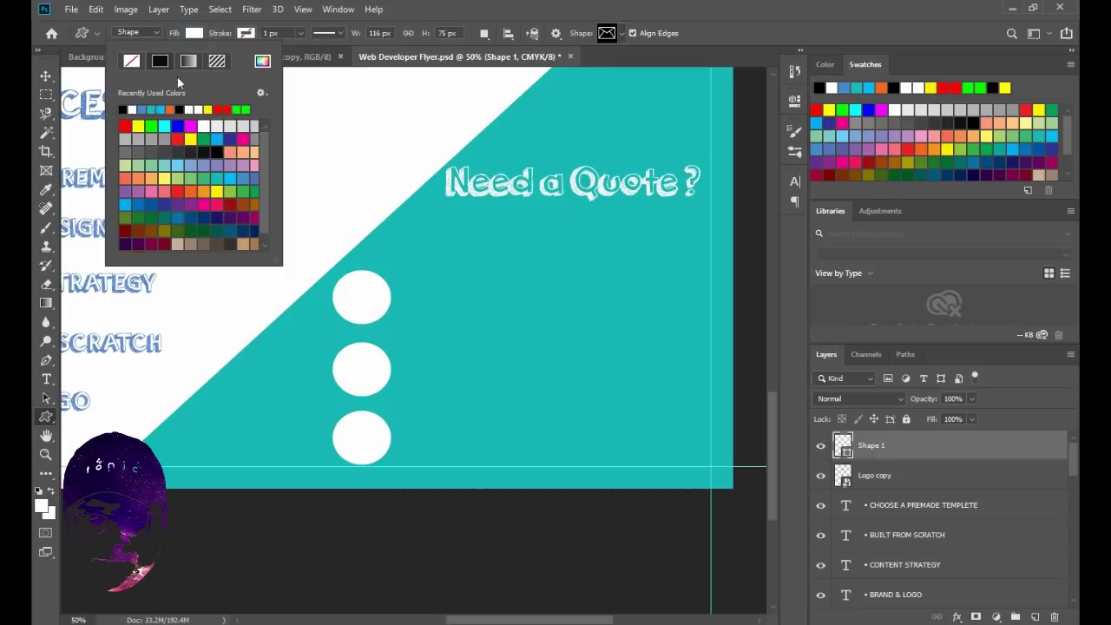
left_click(143, 110)
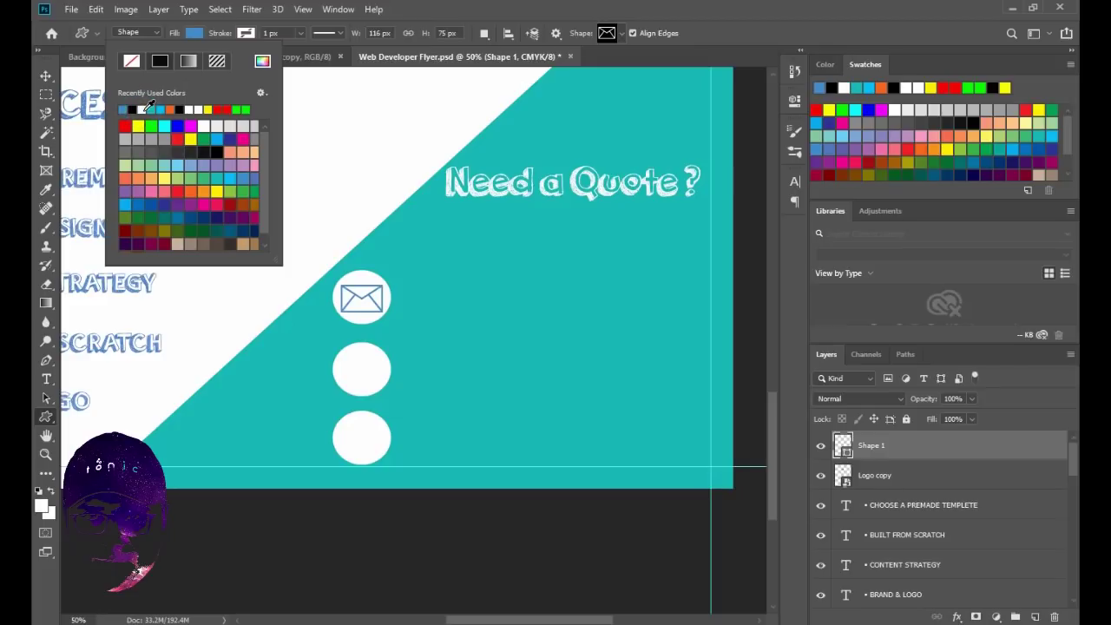
double_click(151, 110)
- Try drawing the World globe shape in the middle circle, then undo it
left_click(613, 36)
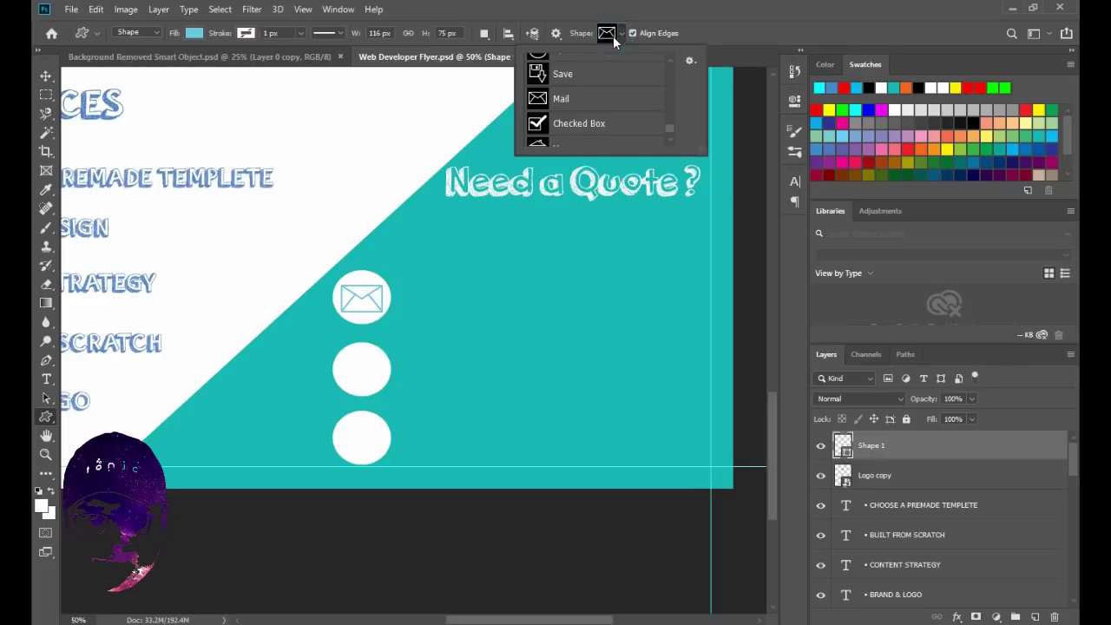
left_click(670, 138)
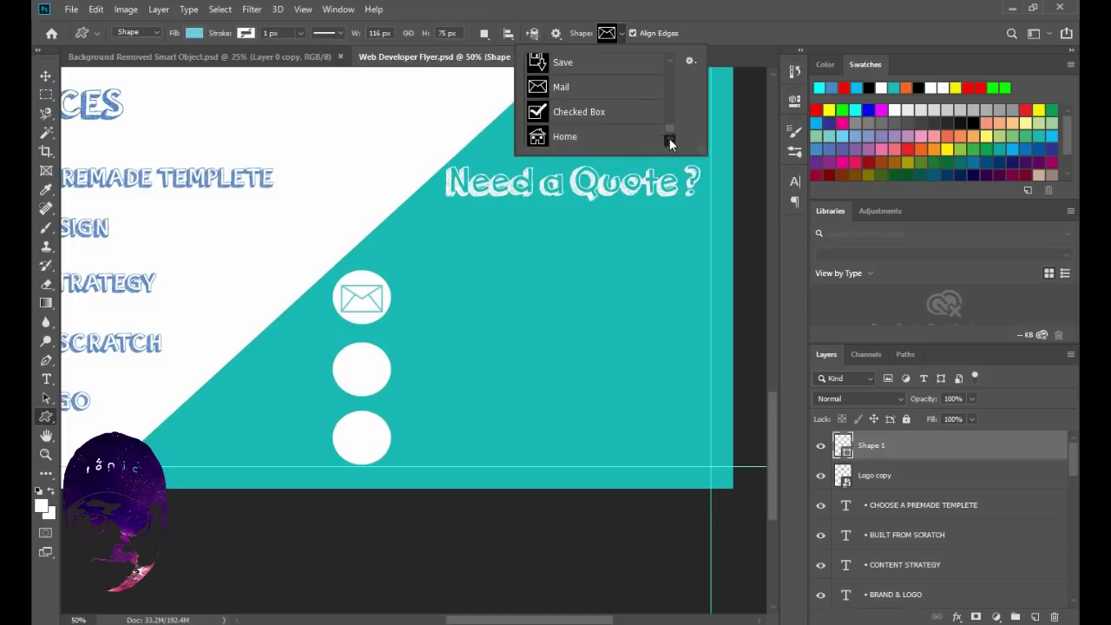
scroll(684, 107, "up", 3)
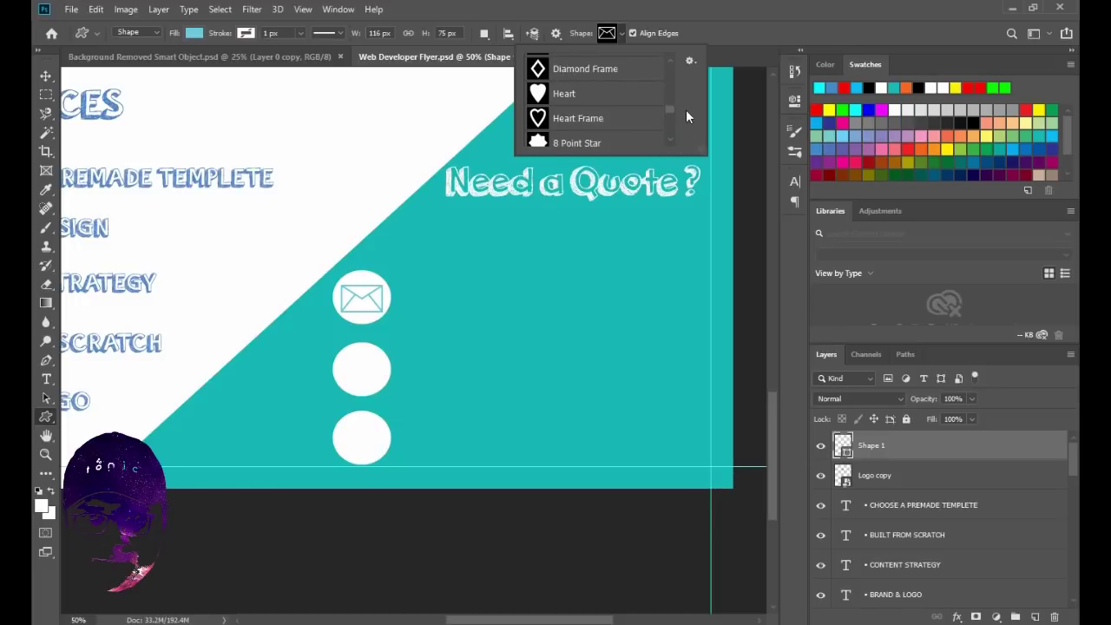
scroll(686, 109, "down", 2)
scroll(685, 111, "down", 2)
scroll(687, 114, "down", 2)
scroll(689, 122, "down", 2)
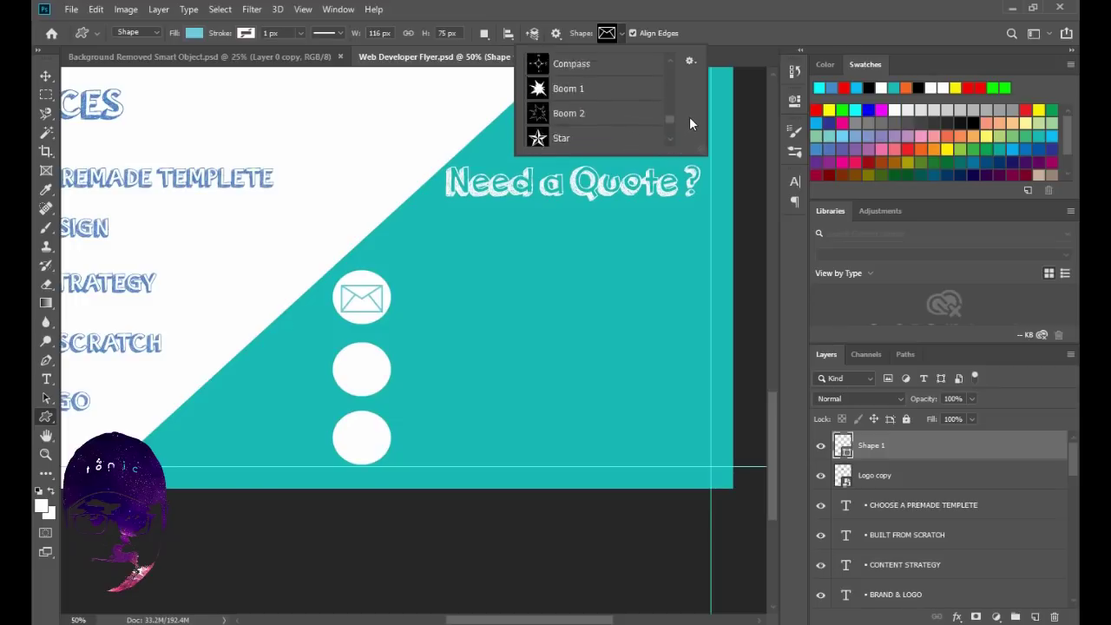
scroll(690, 121, "down", 2)
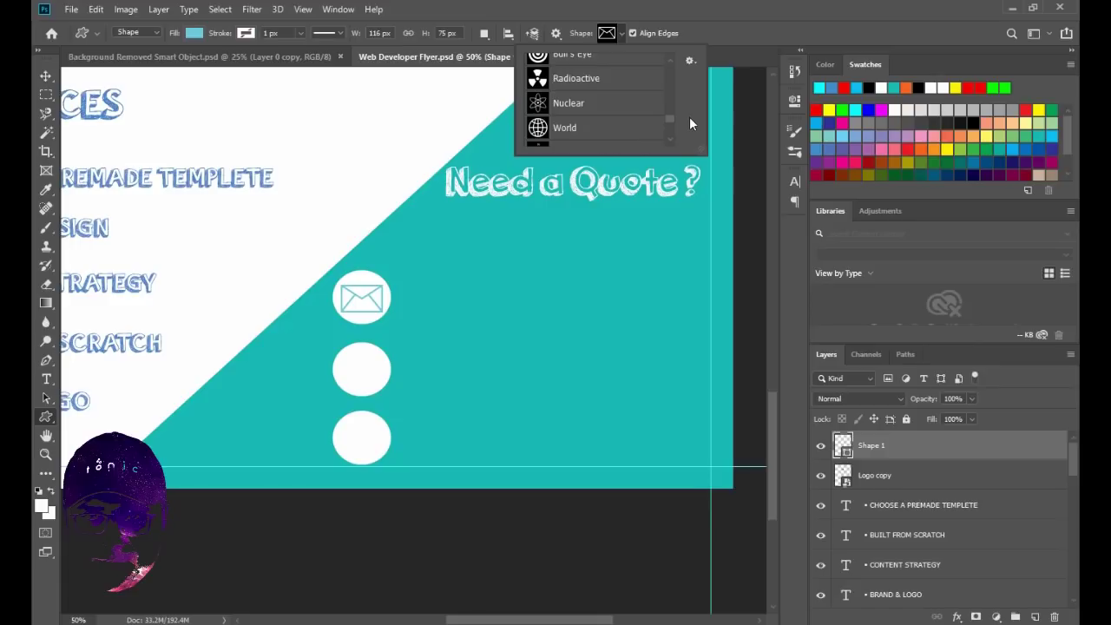
left_click(539, 131)
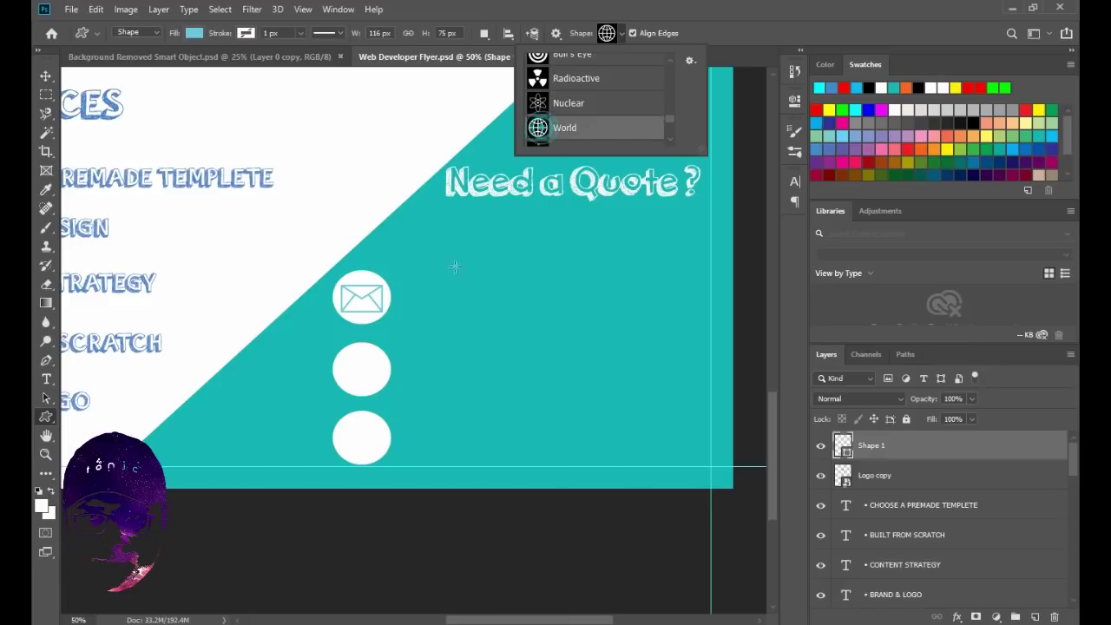
left_click(342, 354)
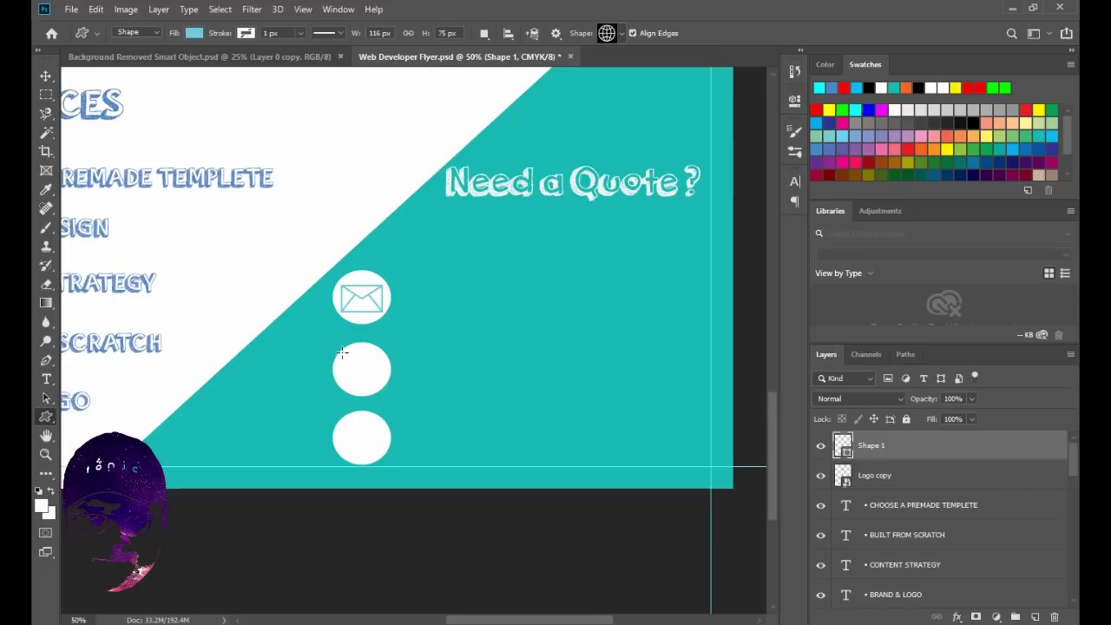
left_click_drag(342, 352, 380, 388)
key("Return")
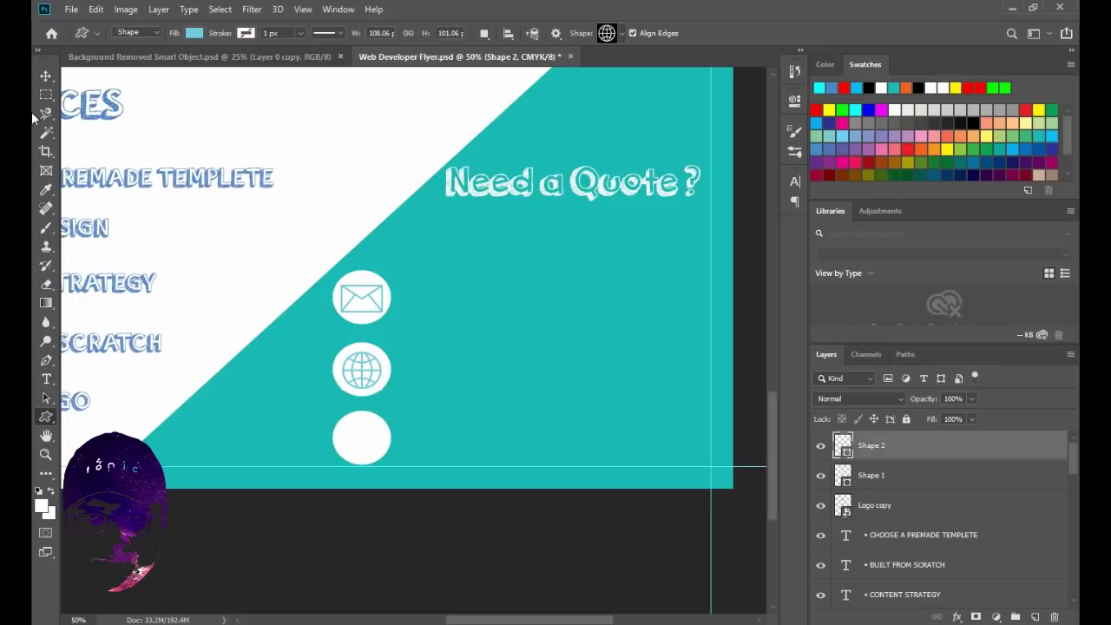
key("ctrl+z")
- Draw the Phone 3 icon in the middle circle and centre it under the envelope
left_click(606, 33)
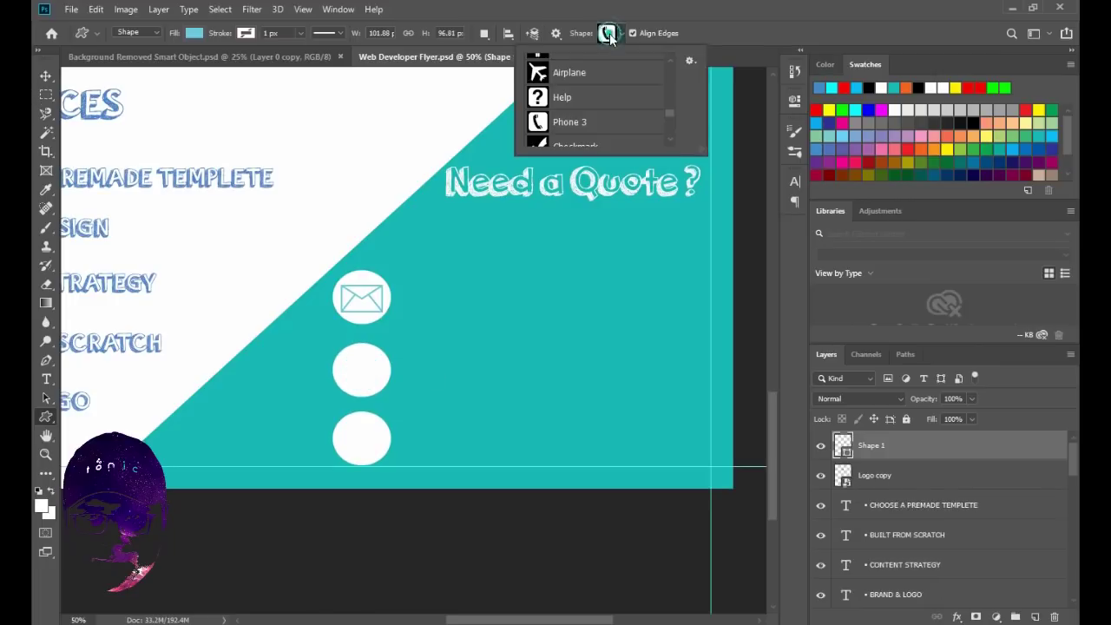
left_click(543, 123)
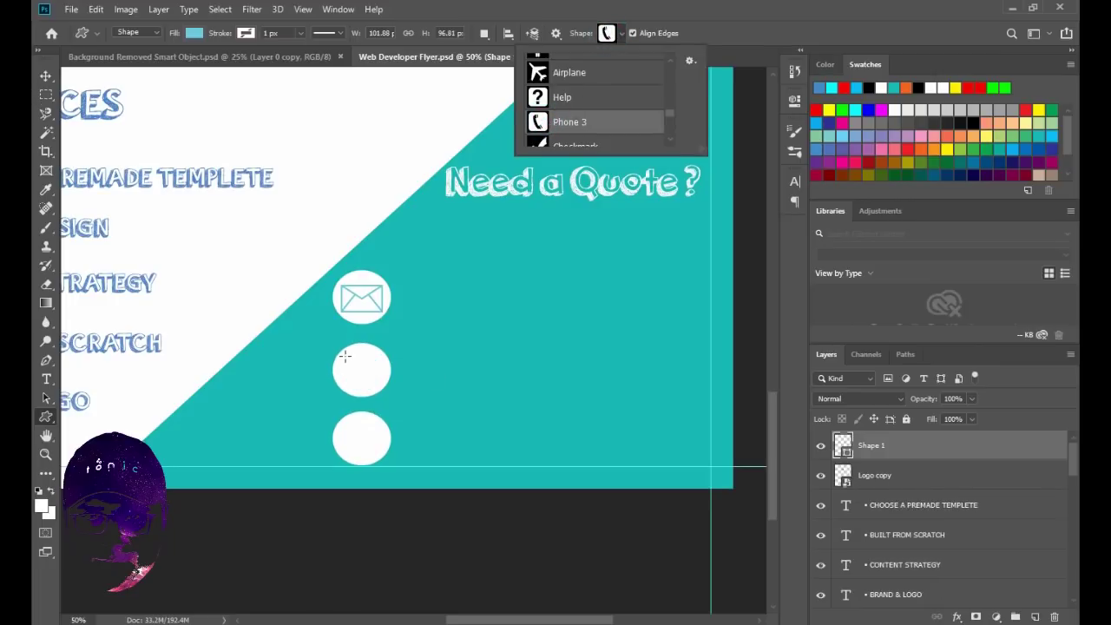
left_click_drag(345, 355, 379, 389)
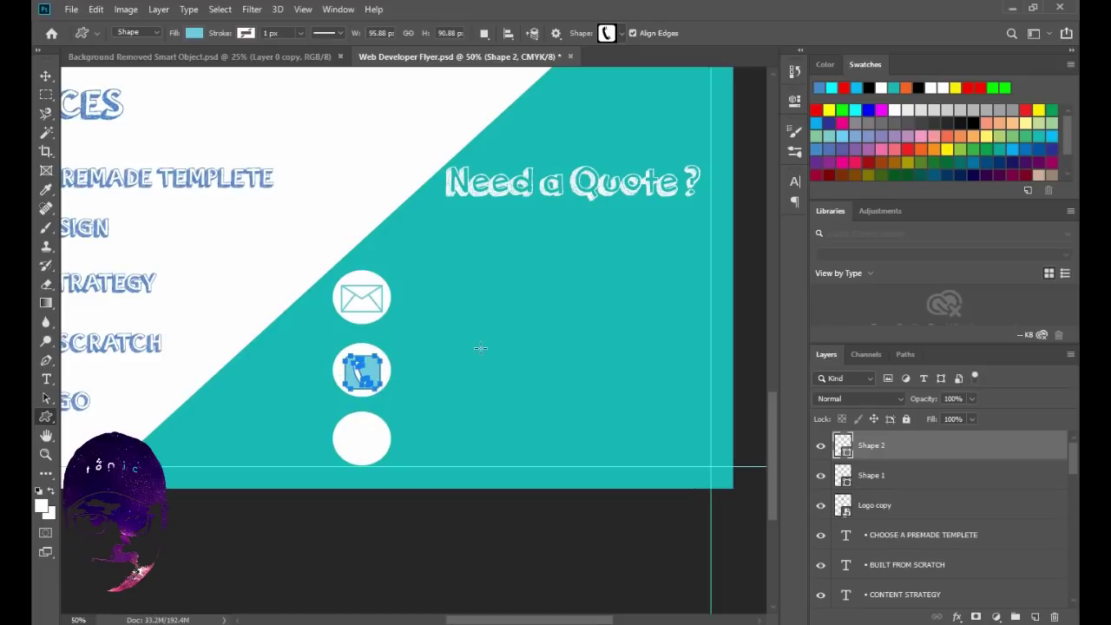
key("Return")
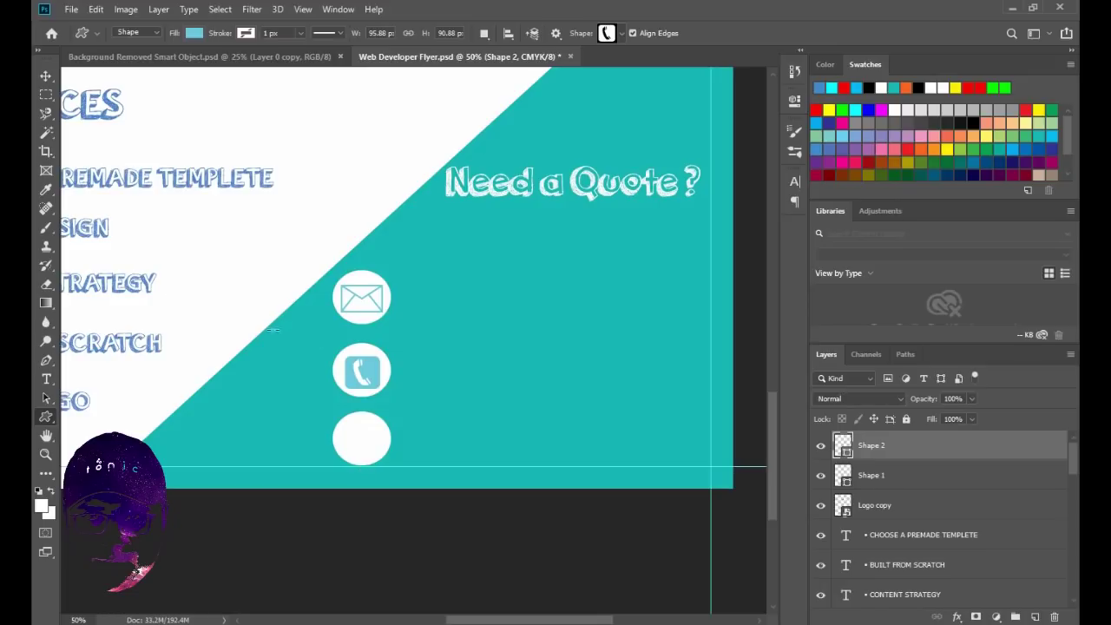
left_click(46, 76)
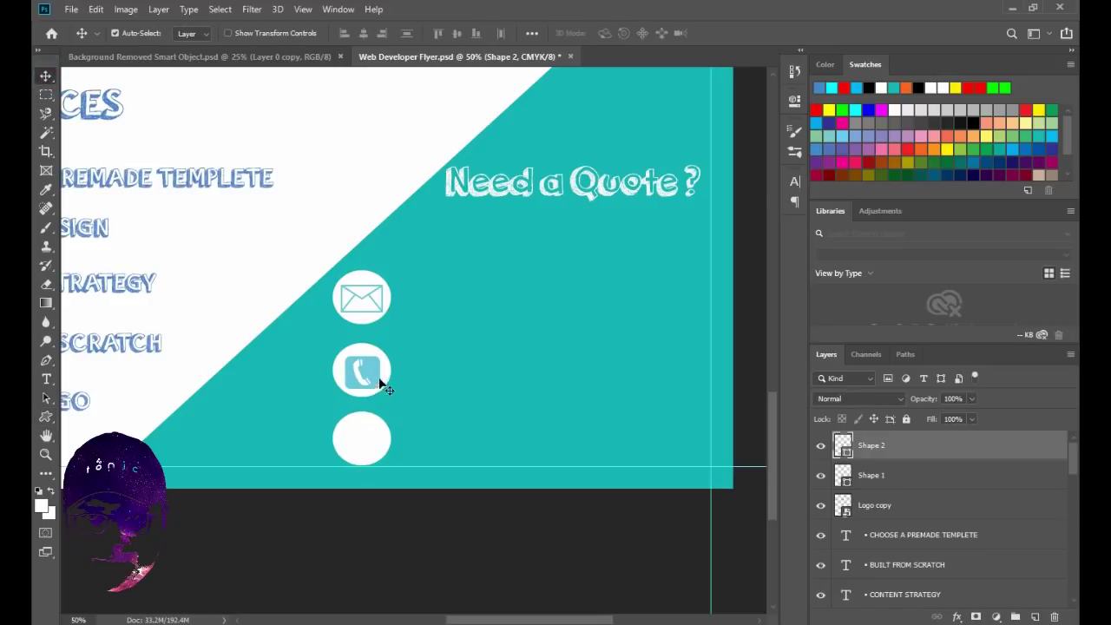
left_click_drag(367, 378, 367, 376)
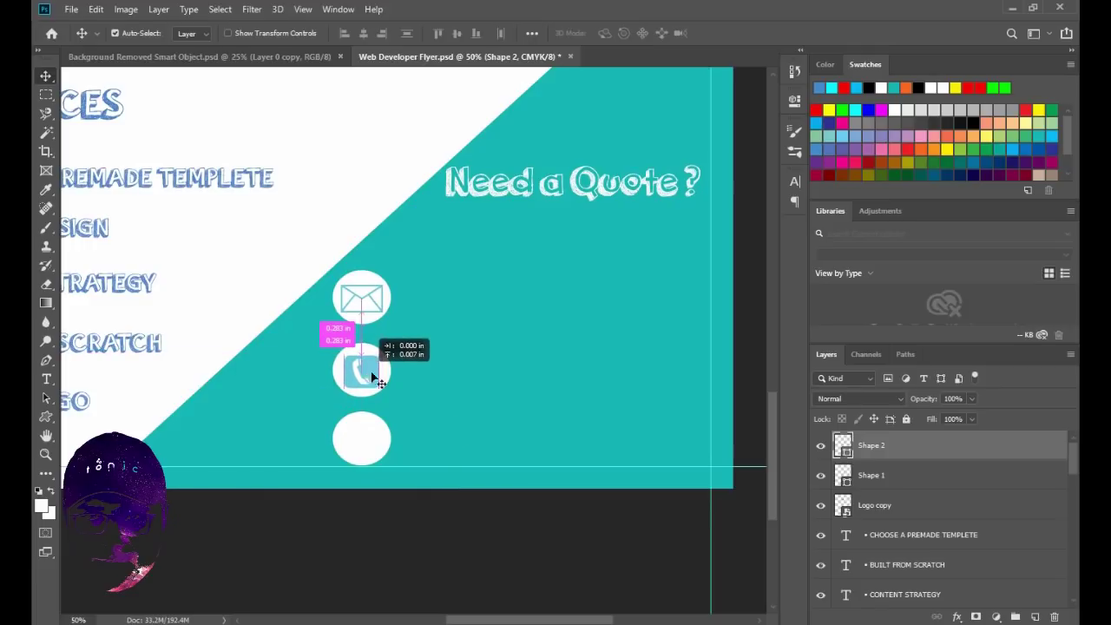
left_click_drag(367, 376, 366, 374)
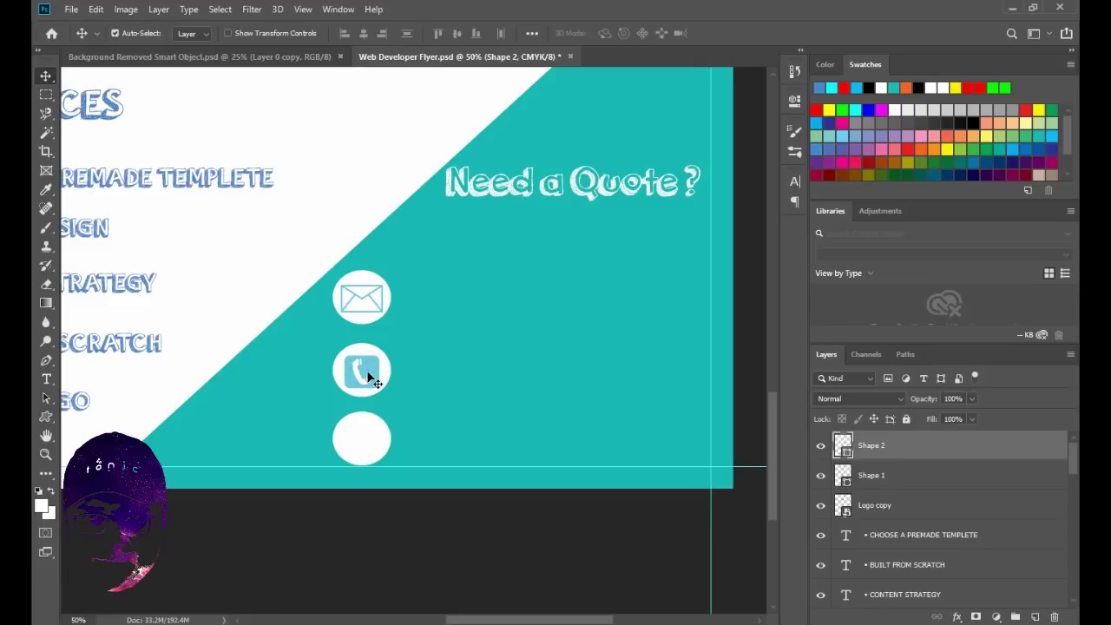
left_click_drag(368, 376, 368, 374)
- Draw the World Wide Web globe icon in the bottom circle and centre it
left_click(47, 417)
left_click(104, 486)
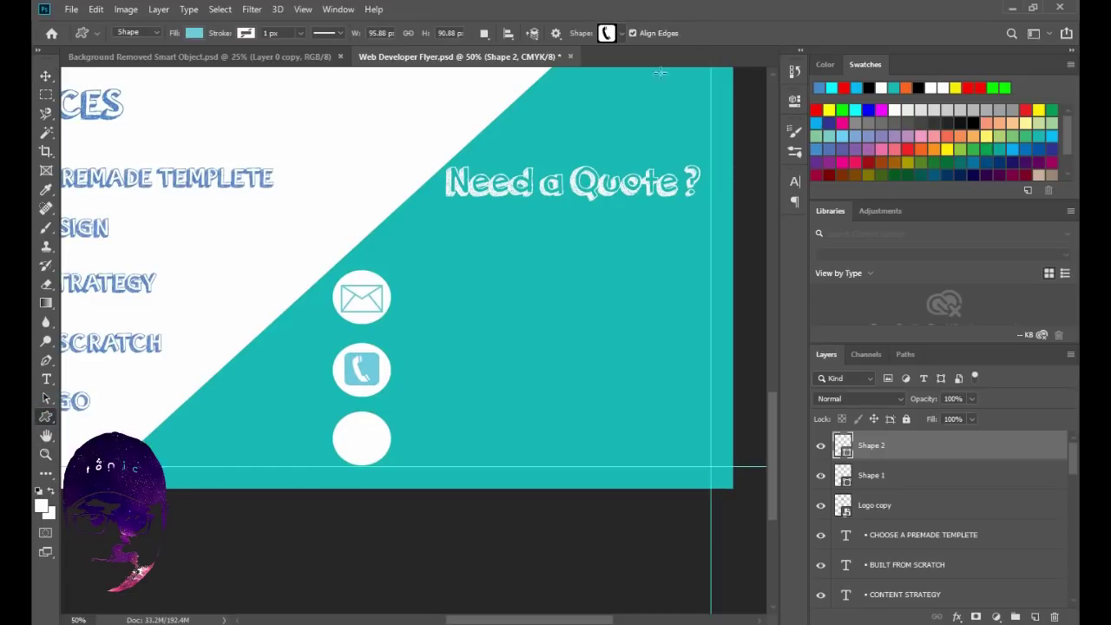
left_click(622, 35)
left_click_drag(675, 115, 669, 132)
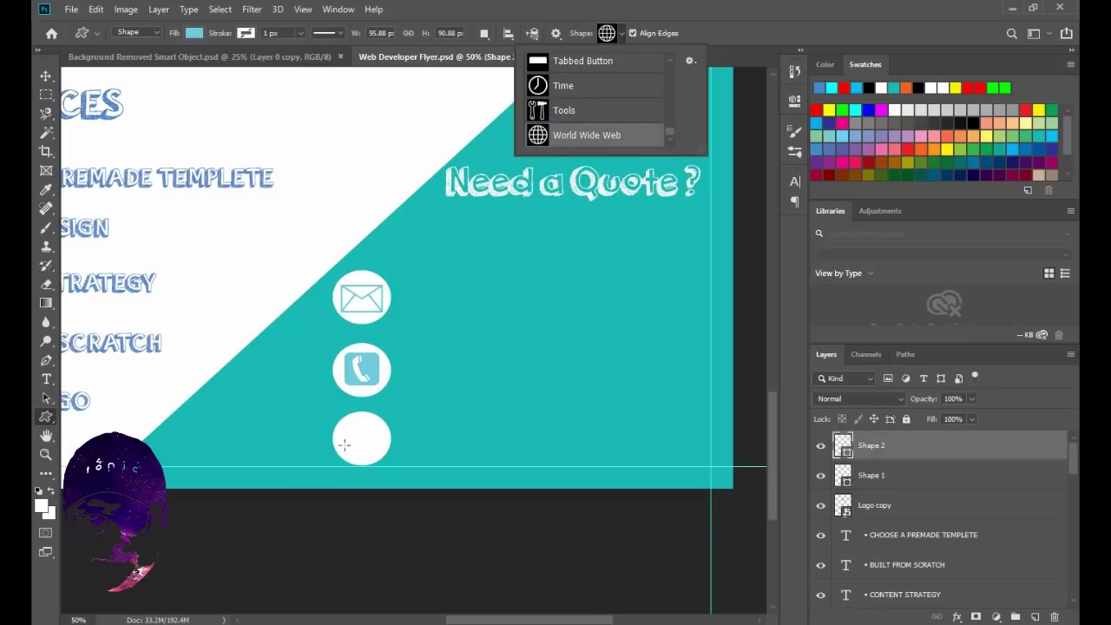
left_click_drag(347, 423, 382, 456)
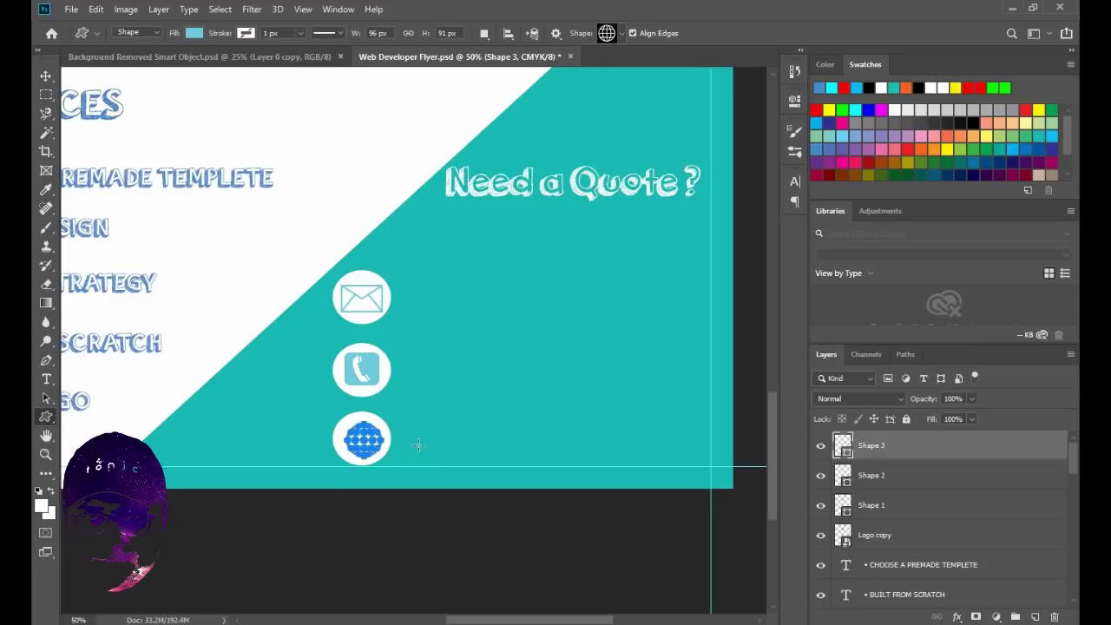
left_click(47, 77)
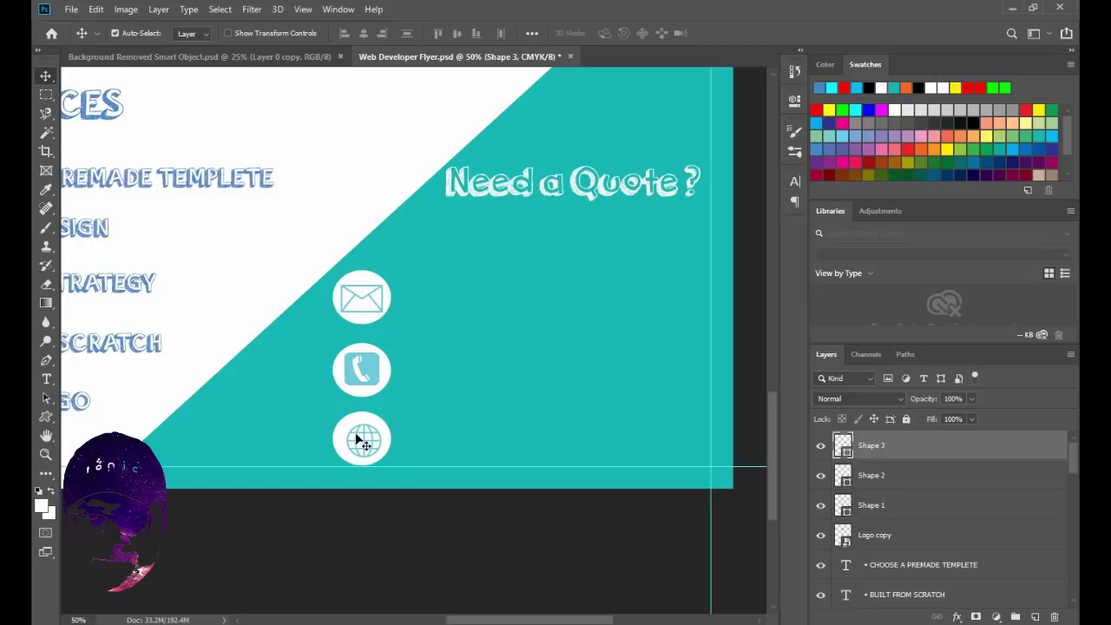
left_click_drag(354, 433, 355, 436)
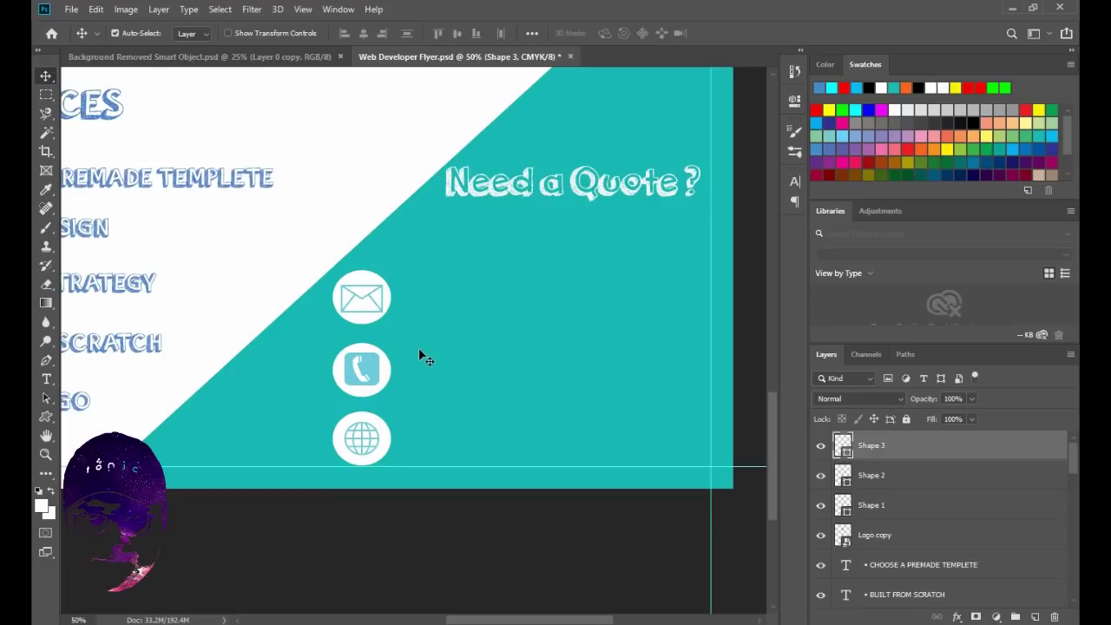
- Move the Need a Quote ? text down-left and trim the address to 'San Francisco'
scroll(418, 356, "down", 1)
scroll(419, 356, "down", 1)
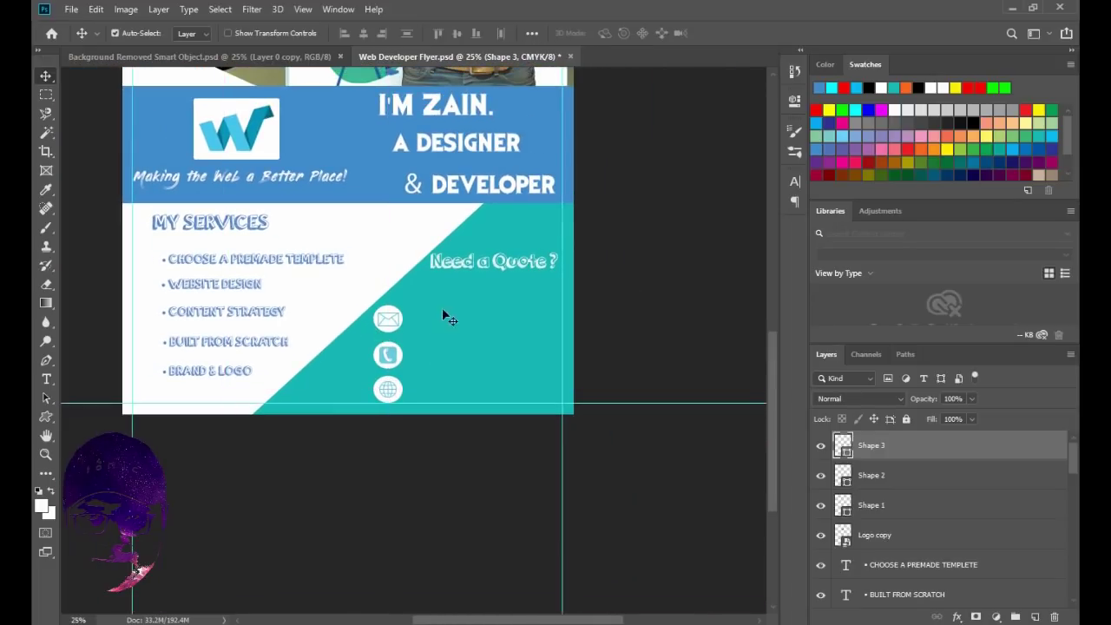
left_click_drag(462, 262, 453, 284)
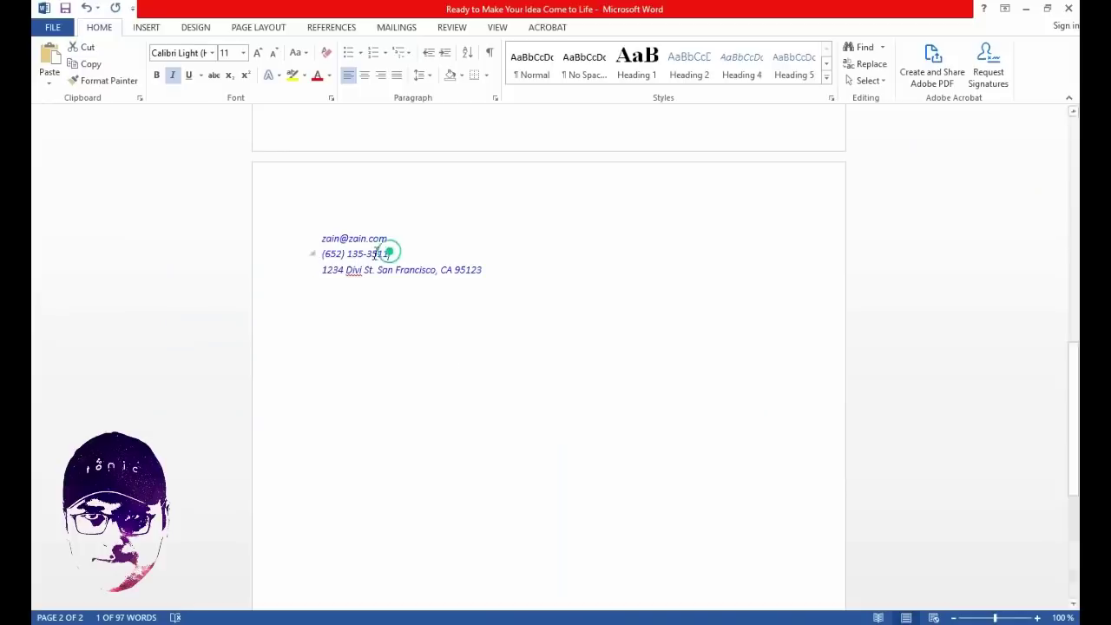
key("Delete")
key("Delete")
key("Delete")
key("Delete")
key("Delete")
key("Delete")
key("Delete")
key("Delete")
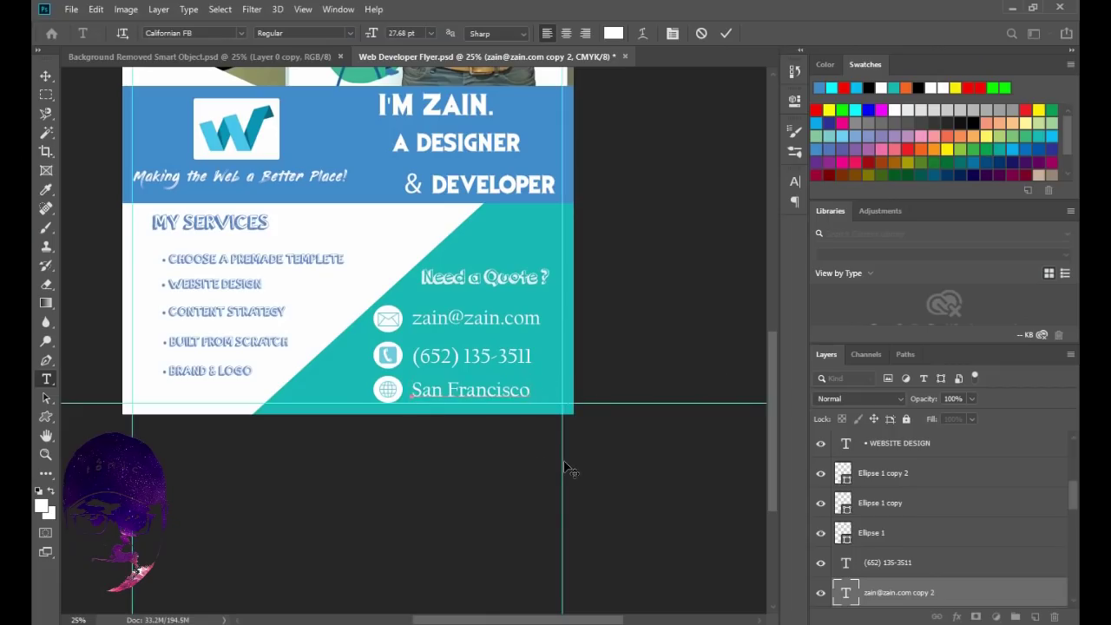
left_click(497, 501)
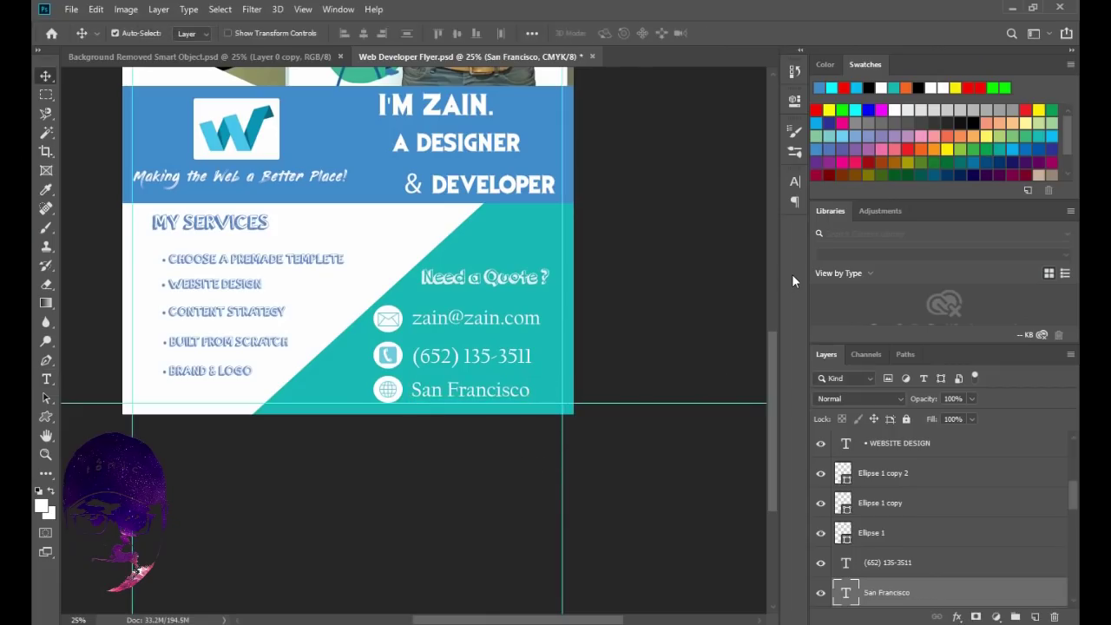
key("ctrl+minus")
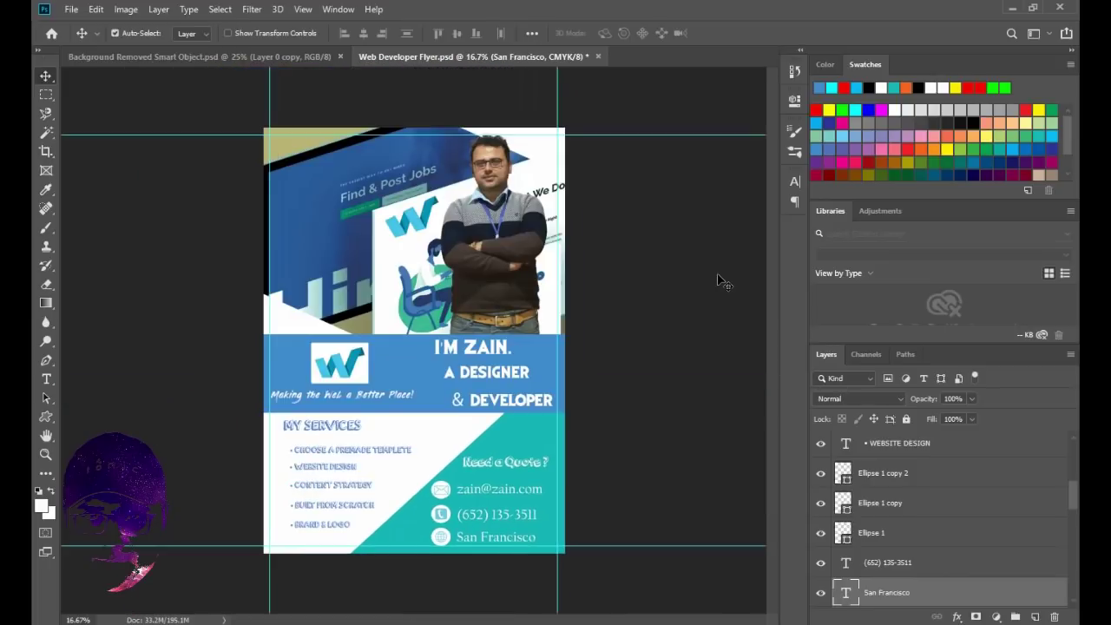
left_click(731, 357)
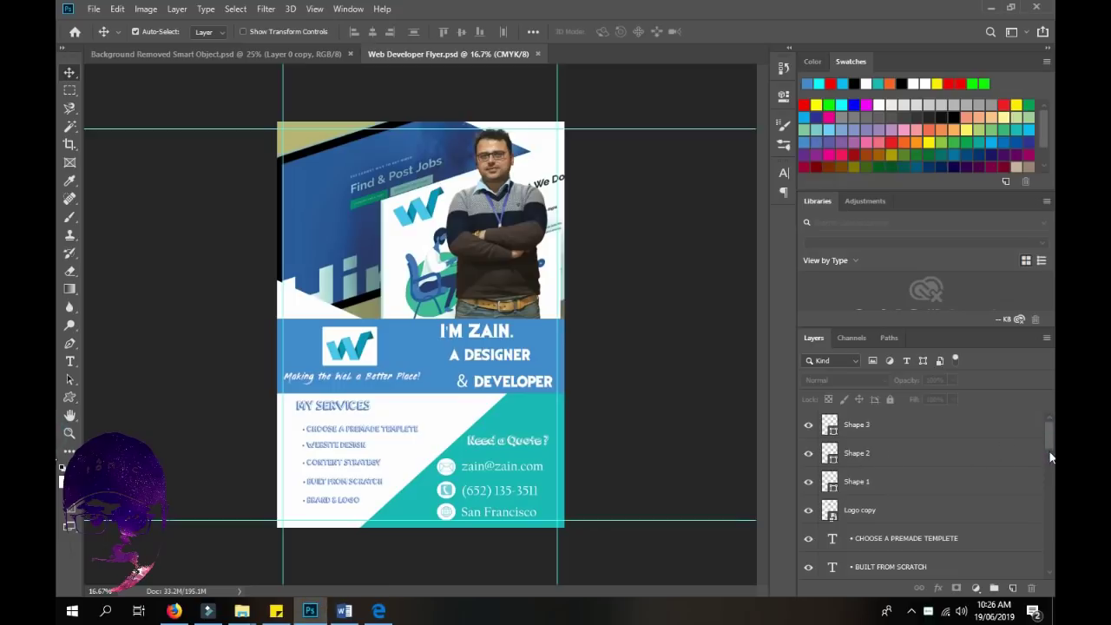
scroll(955, 486, "down", 10)
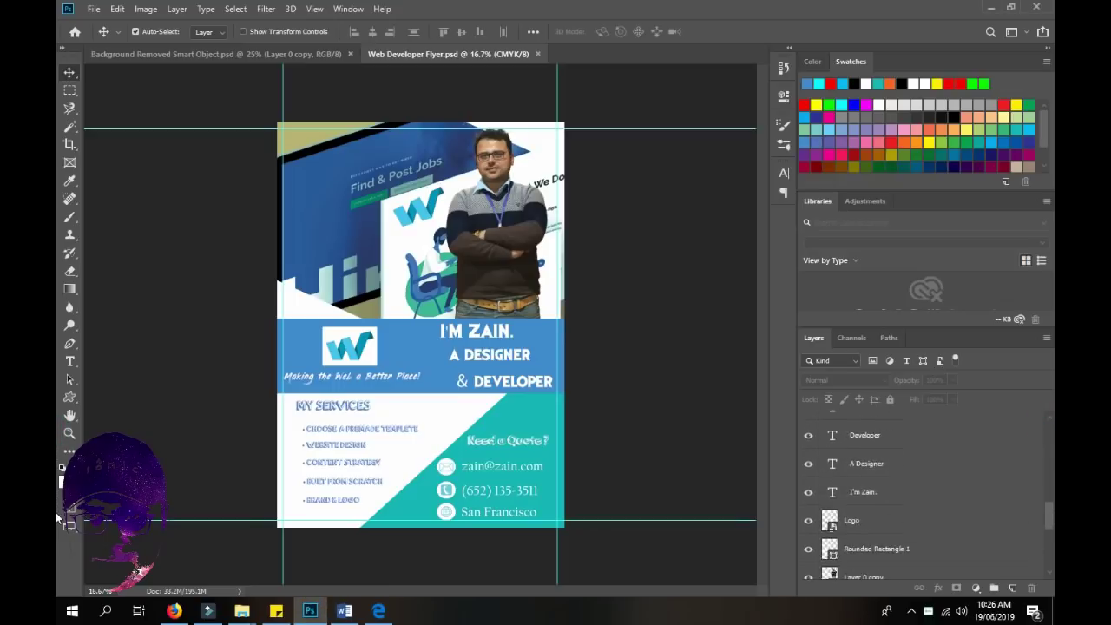
scroll(929, 494, "down", 3)
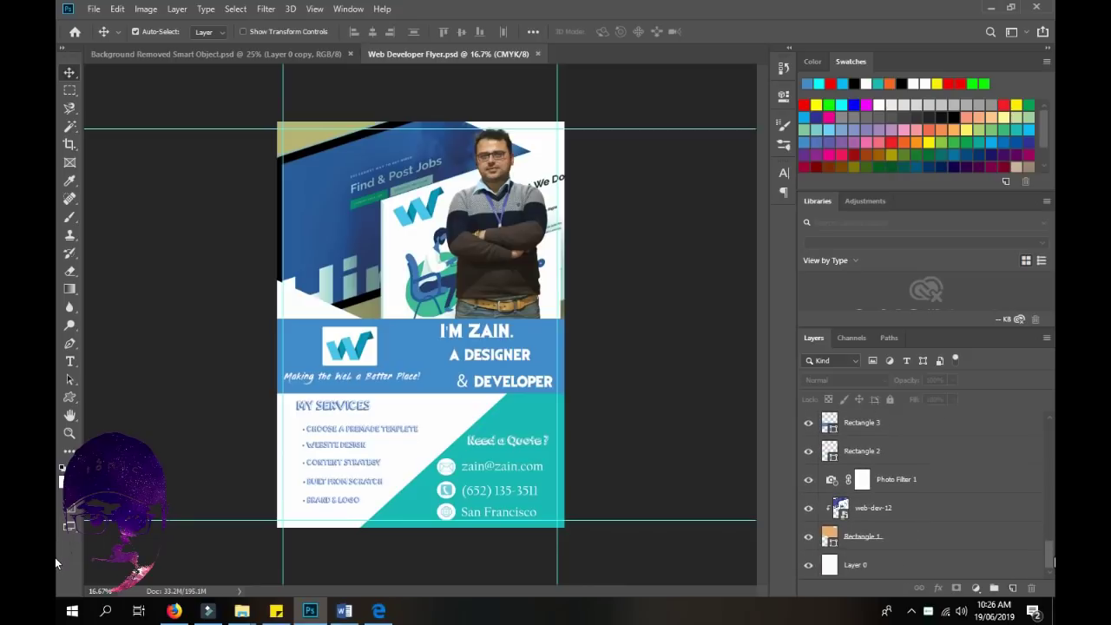
scroll(1048, 535, "up", 4)
scroll(1047, 535, "up", 4)
scroll(1047, 535, "up", 4)
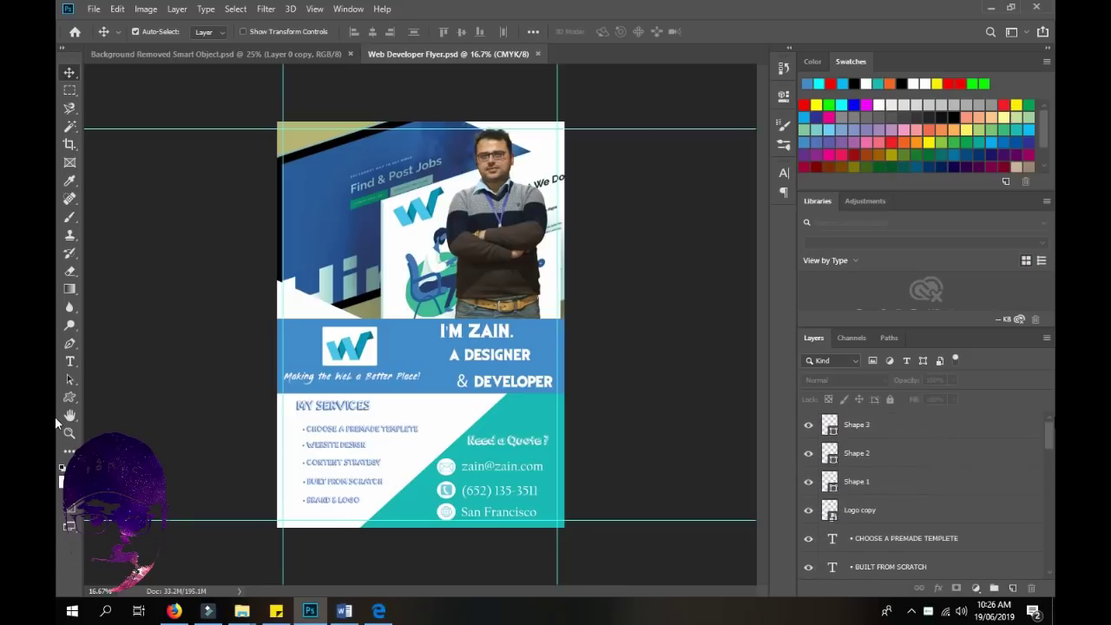